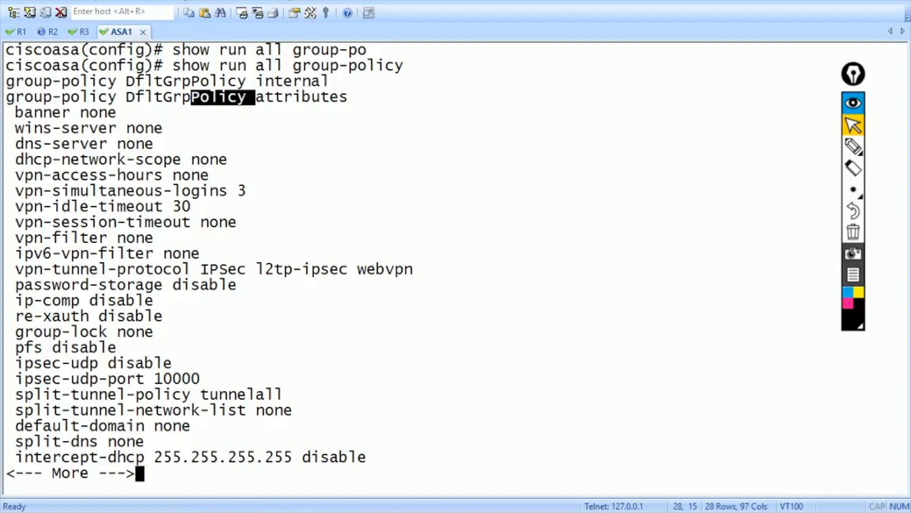
- Confirm that tunnel group mytunnel uses default-group-policy mypolicy, then switch to the Windows XP machine
scroll(238, 261, "up", 7)
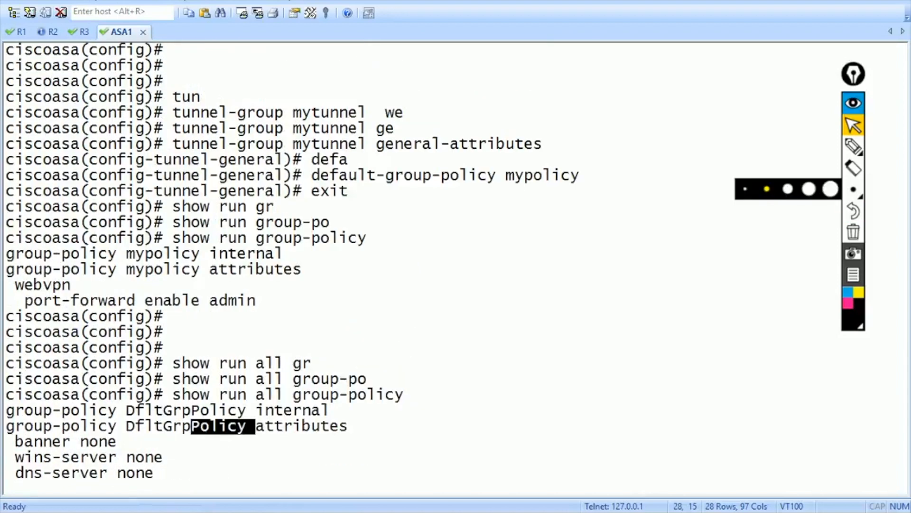
left_click_drag(312, 175, 487, 176)
double_click(542, 175)
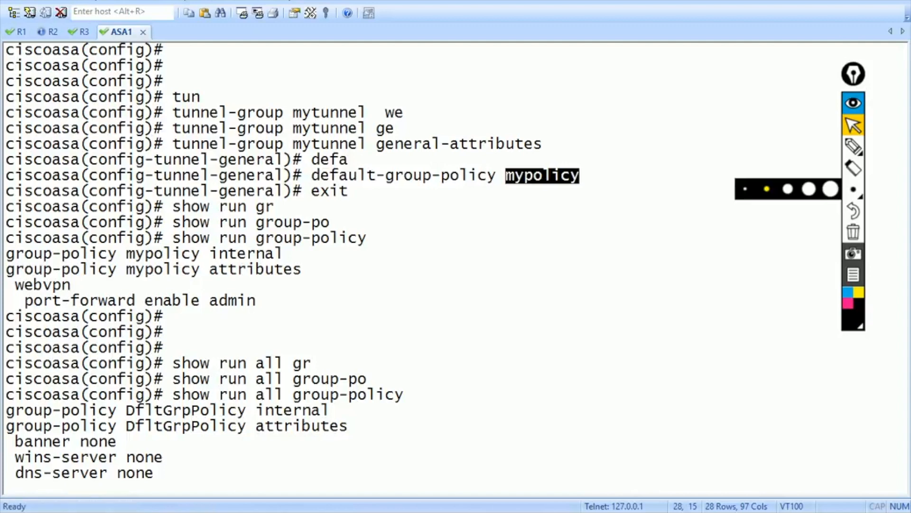
scroll(237, 261, "down", 7)
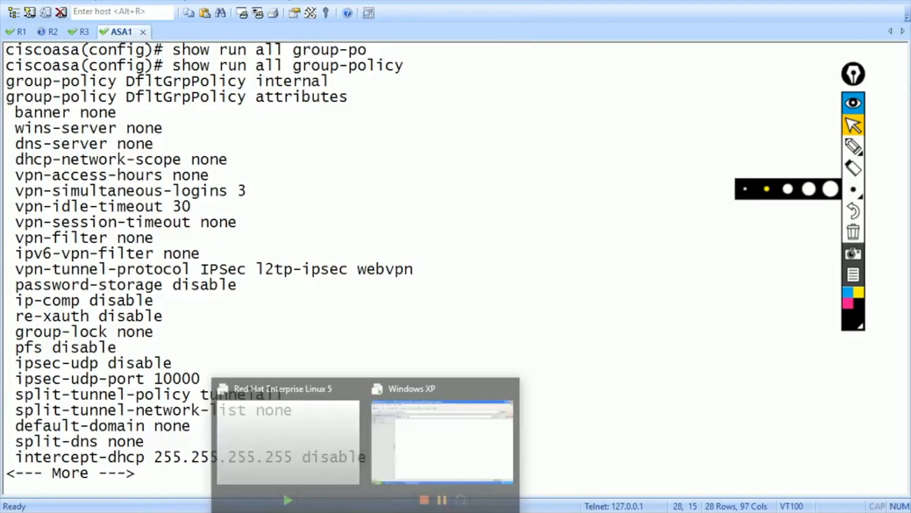
left_click(442, 436)
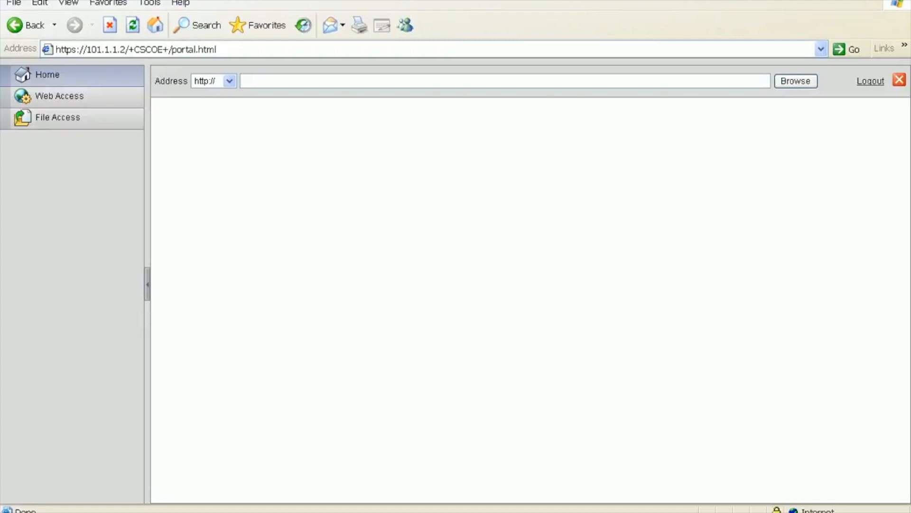
- Log out of the WebVPN portal and log back in, then quit the ASA's paged group-policy output
left_click(870, 81)
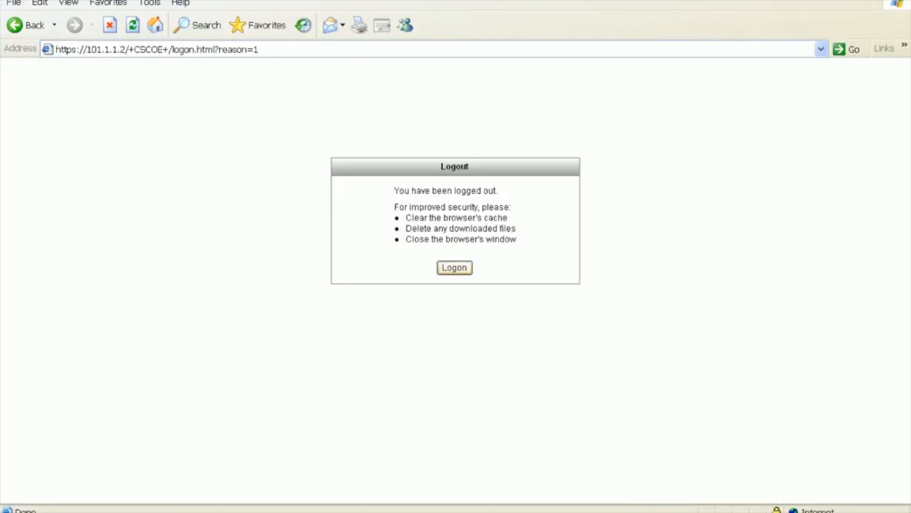
left_click(455, 267)
type("cisco")
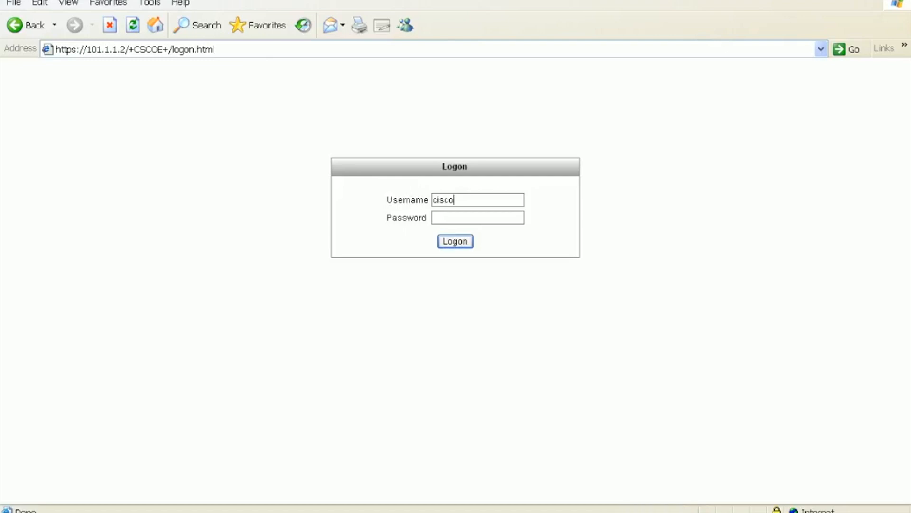
key("Return")
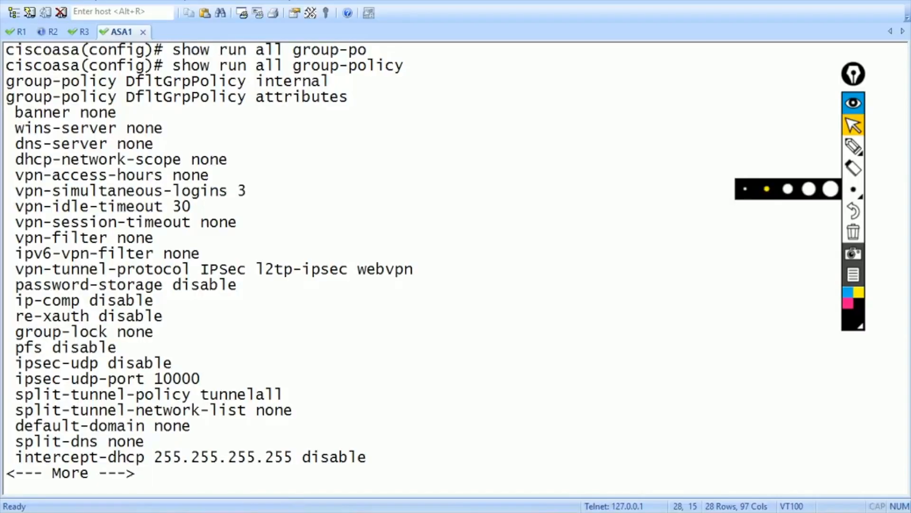
key("q")
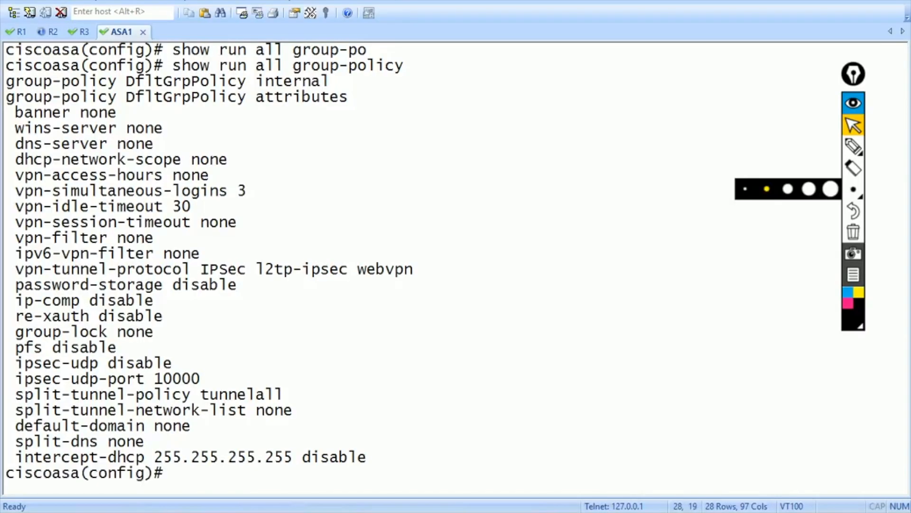
- Enter webvpn-attributes mode for tunnel group mytunnel
key("super+Down")
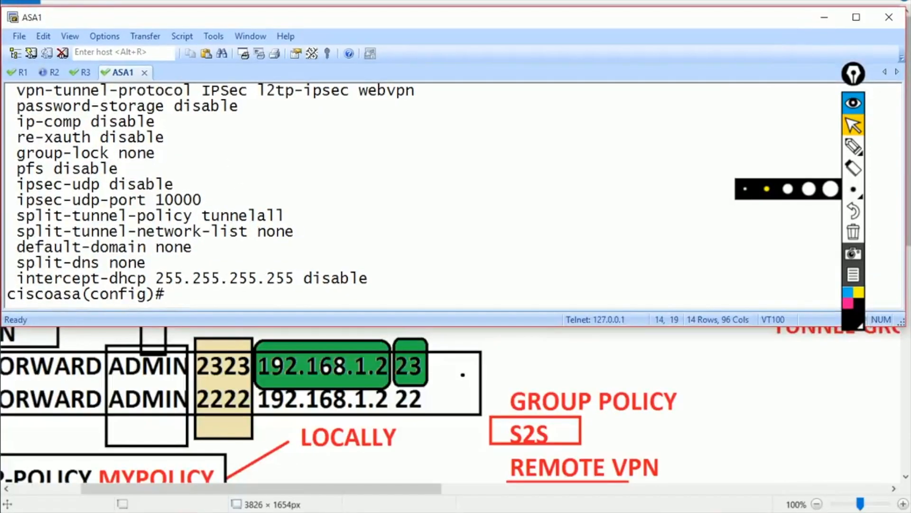
type("gr")
key("Tab")
key("BackSpace")
key("BackSpace")
key("BackSpace")
key("BackSpace")
key("BackSpace")
key("BackSpace")
type("tun")
key("Tab")
type("mytunnel we")
key("Tab")
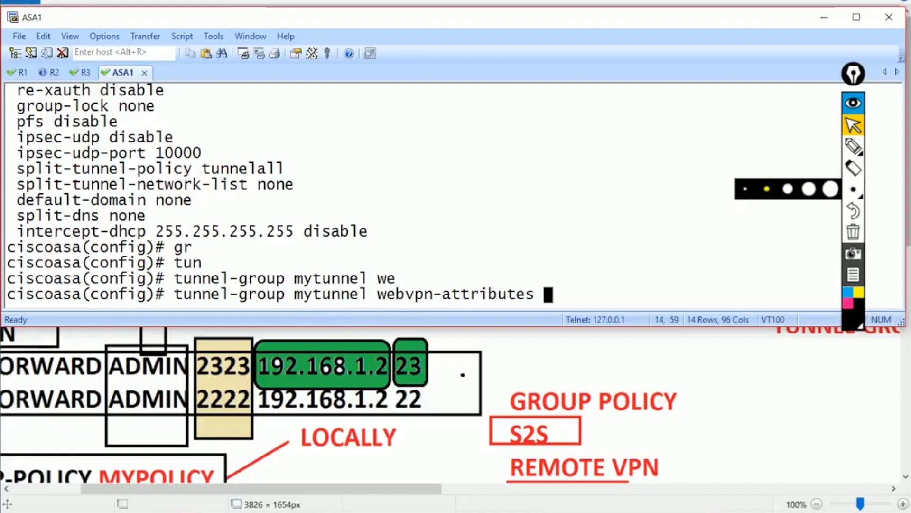
key("Return")
- Add group aliases admin and sales, then exit to global configuration
type("gr")
key("Tab")
type("oup-a")
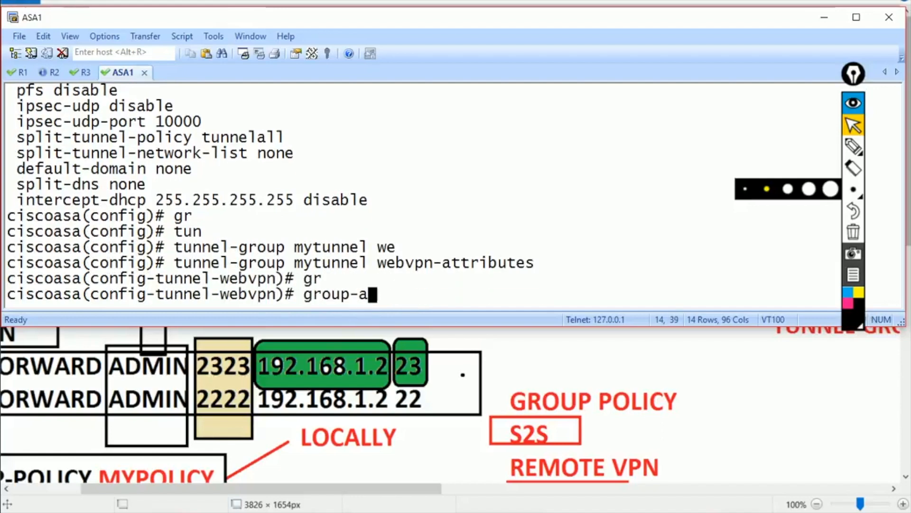
key("Tab")
type("admin")
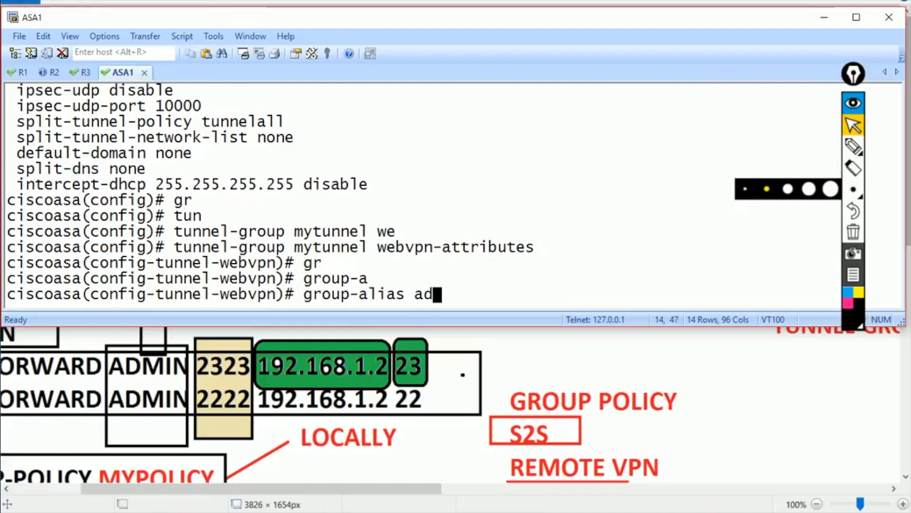
key("Return")
key("Up")
key("BackSpace")
key("BackSpace")
key("BackSpace")
key("BackSpace")
key("BackSpace")
key("BackSpace")
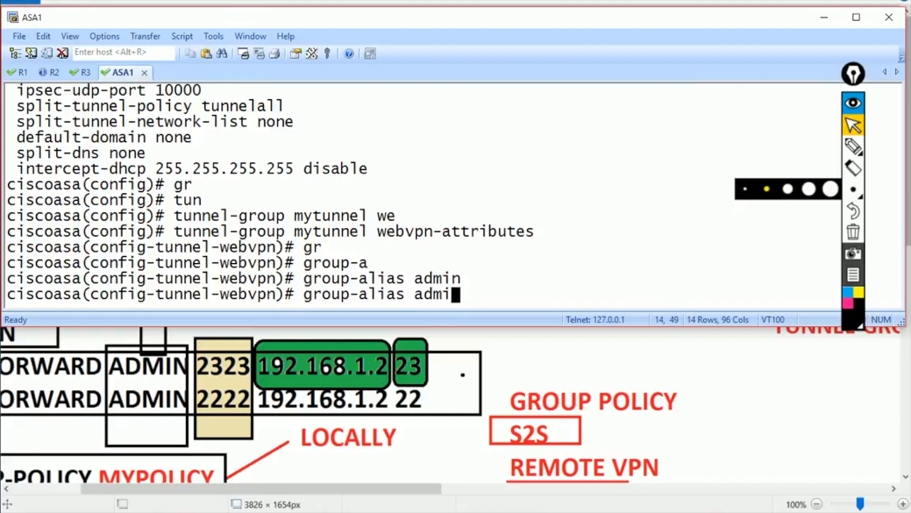
type("s")
key("BackSpace")
type("sales")
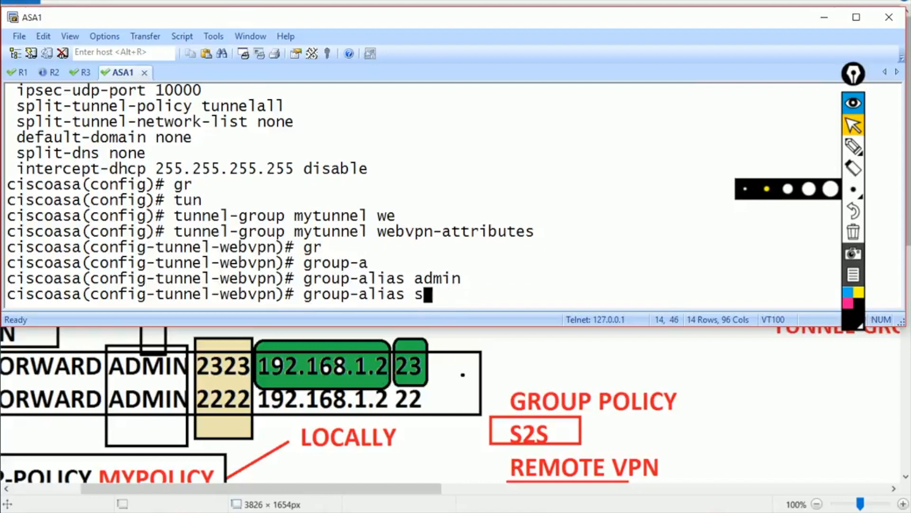
key("Return")
type("exit")
key("Return")
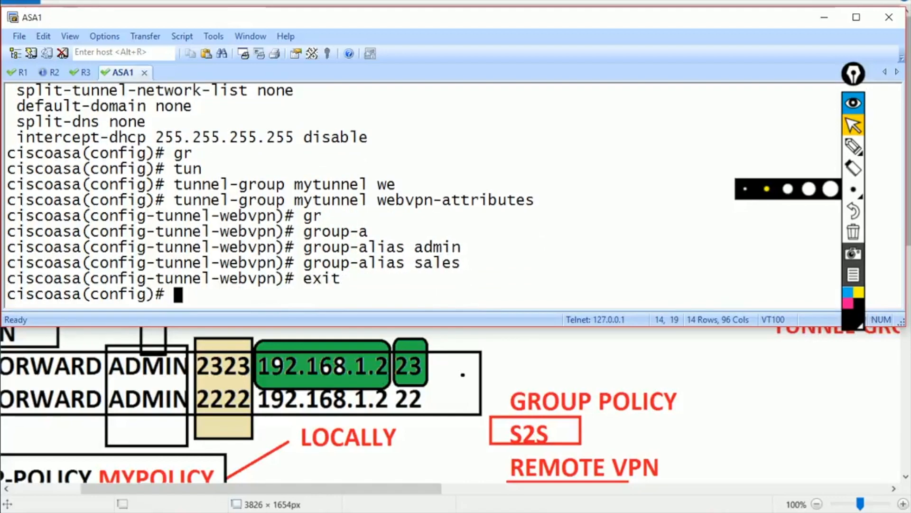
- On the Windows XP machine, log out of the WebVPN portal to the logon form, then minimize the VM
left_click(365, 511)
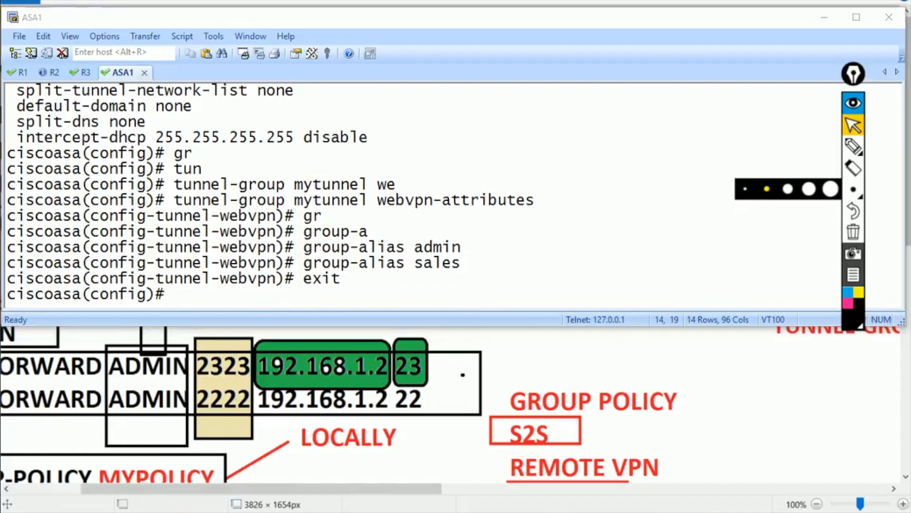
left_click(442, 438)
left_click(870, 81)
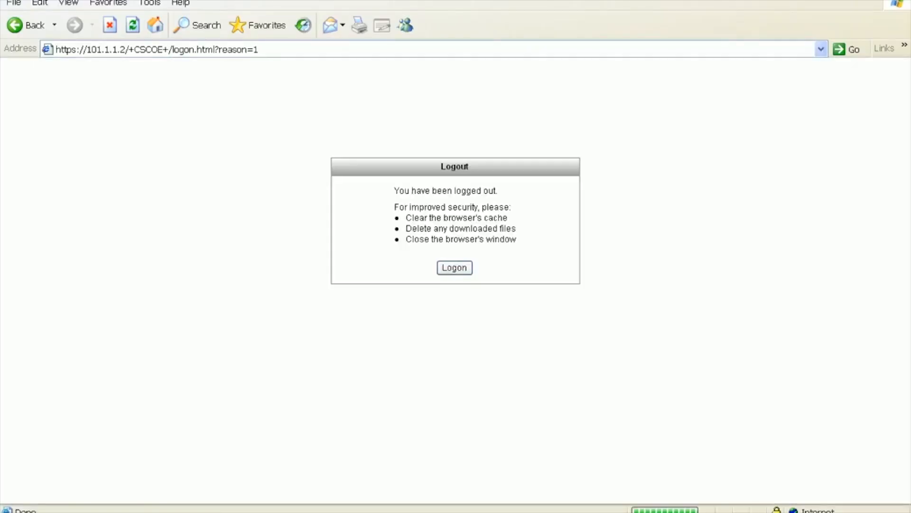
left_click(455, 267)
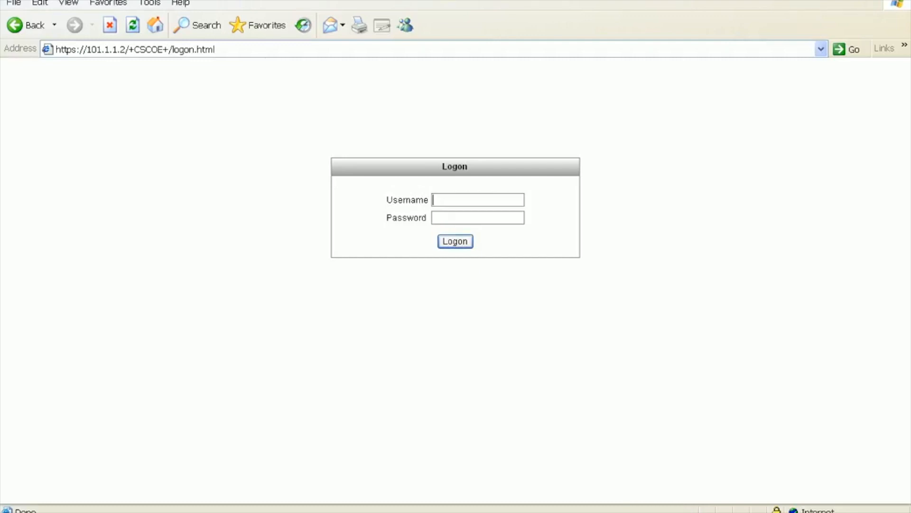
left_click(778, 1)
- Enter general-attributes mode for tunnel group mytunnel
type("tun")
key("Tab")
type("ad")
key("BackSpace")
key("BackSpace")
type("mytunnre")
key("BackSpace")
key("BackSpace")
type("el ge")
key("Tab")
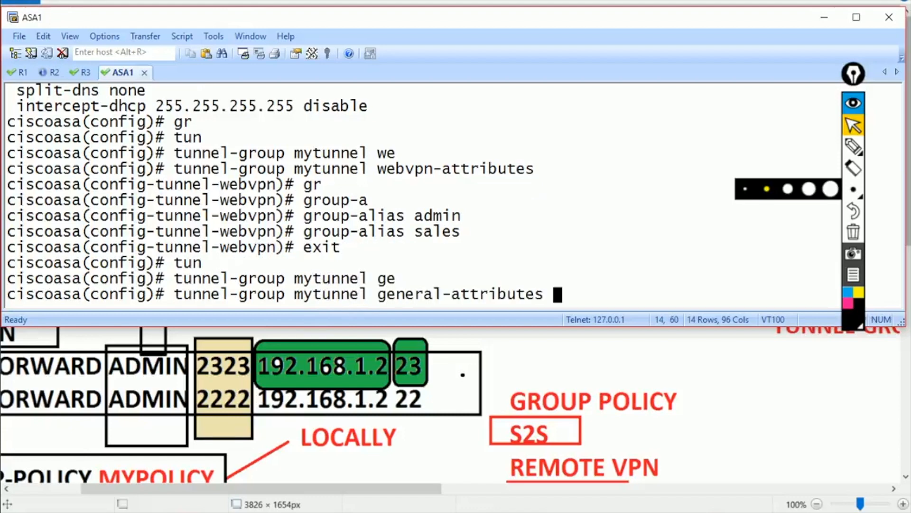
key("Return")
- Find that tunnel-group-list is unavailable under general attributes, and exit that mode
type("tun")
key("Tab")
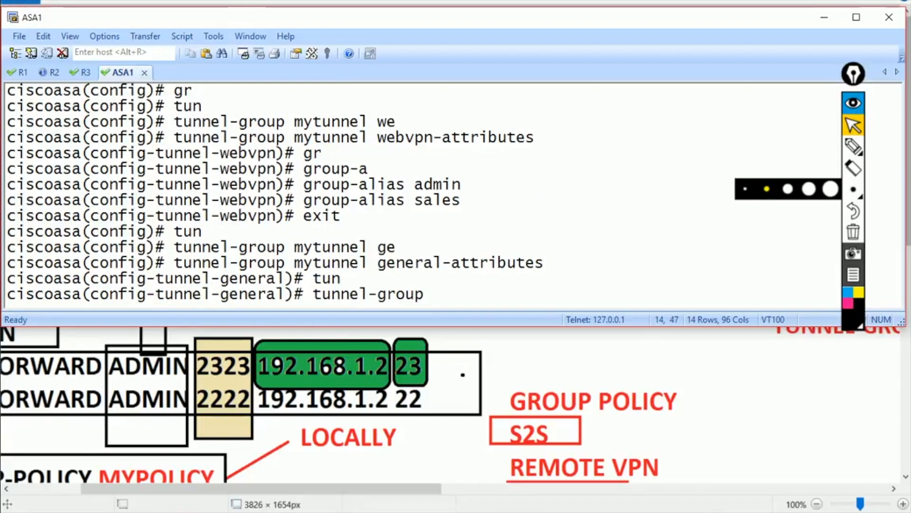
type("-l")
key("Tab")
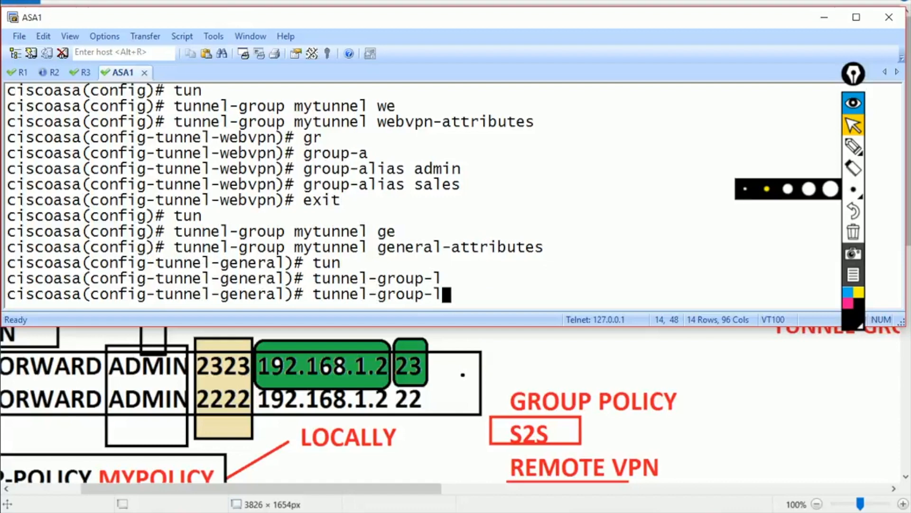
type("i")
key("Tab")
key("BackSpace")
key("BackSpace")
key("BackSpace")
key("BackSpace")
key("BackSpace")
key("BackSpace")
key("BackSpace")
key("BackSpace")
key("BackSpace")
key("BackSpace")
key("BackSpace")
key("BackSpace")
key("BackSpace")
key("BackSpace")
key("BackSpace")
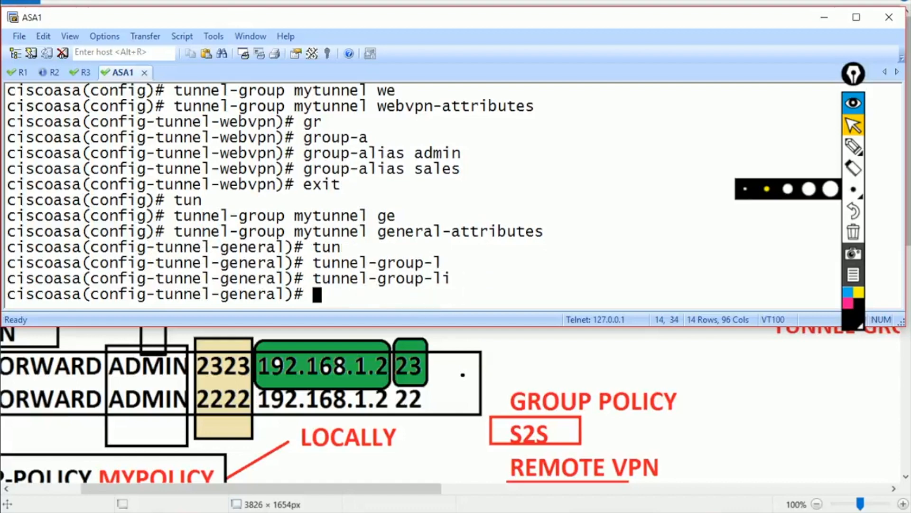
key("Up")
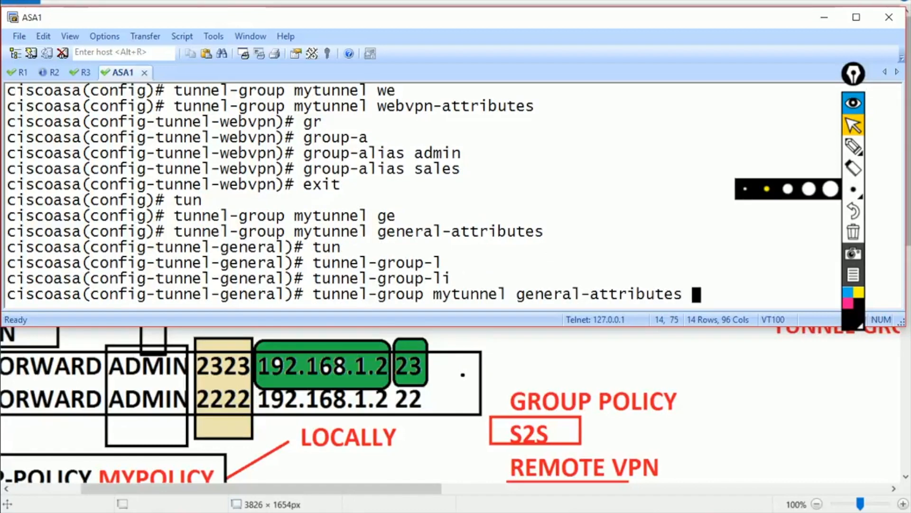
key("Up")
key("BackSpace")
key("BackSpace")
key("BackSpace")
type("exit")
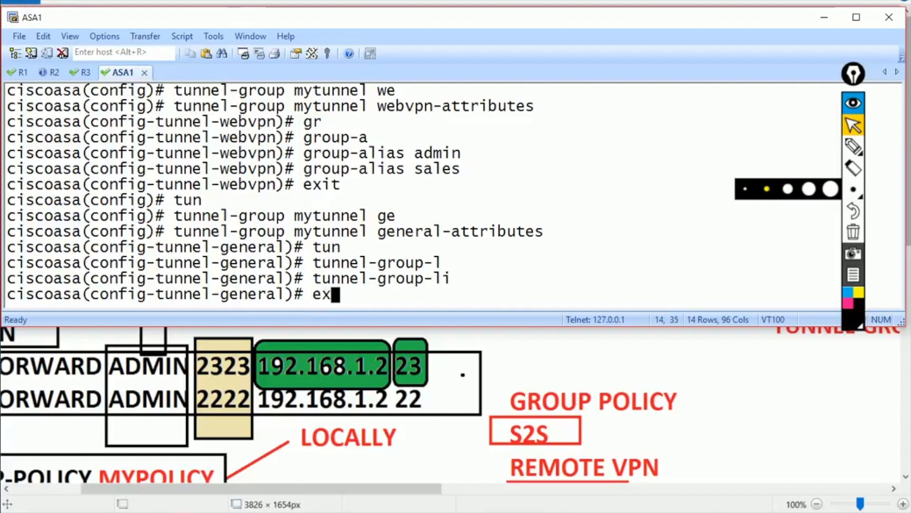
key("Return")
key("Return")
- Enter global webvpn mode and apply 'tunnel-group-list enable'
type("we")
key("Tab")
key("Return")
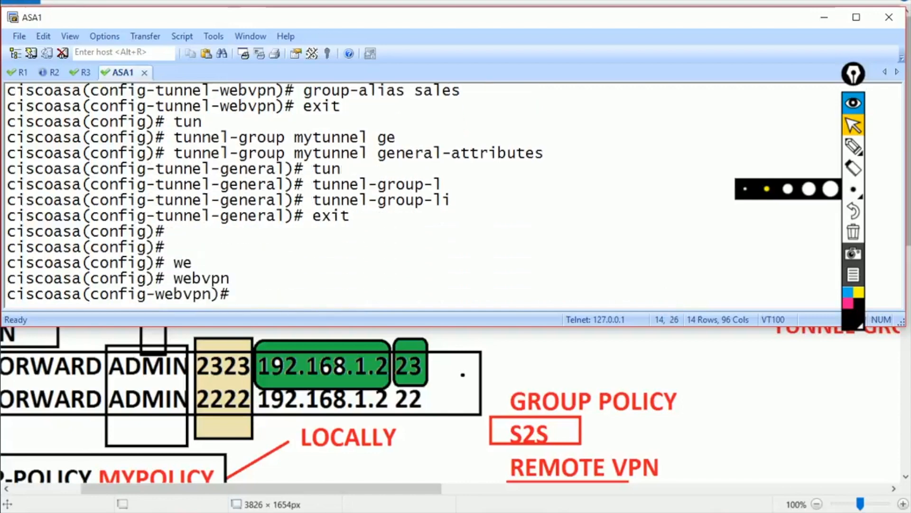
type("tun")
key("Tab")
type("-l")
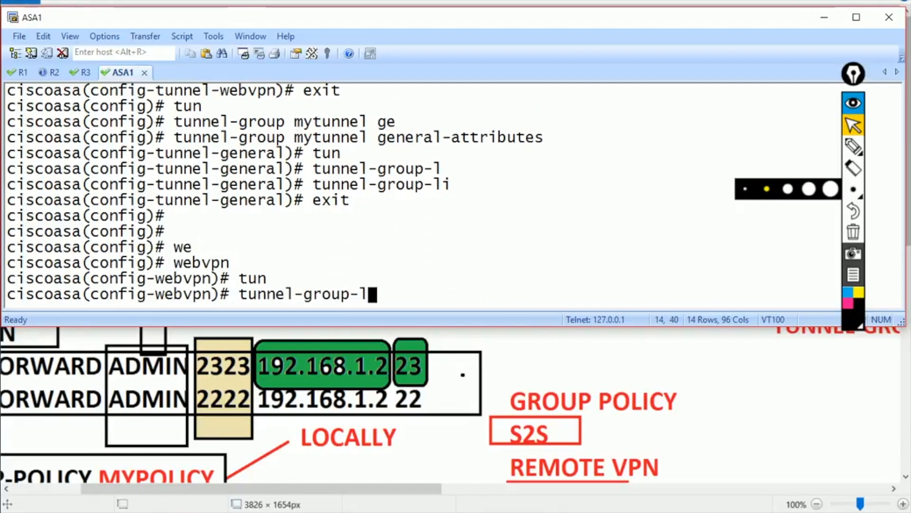
key("Tab")
type("e")
key("Tab")
key("Return")
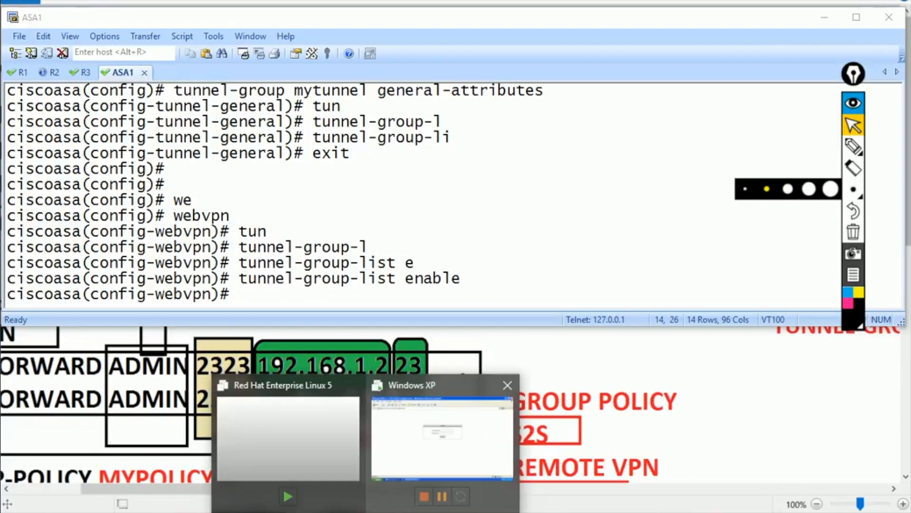
left_click(441, 429)
- Reload the logon page and open its new Group dropdown listing admin and sales
left_click(133, 25)
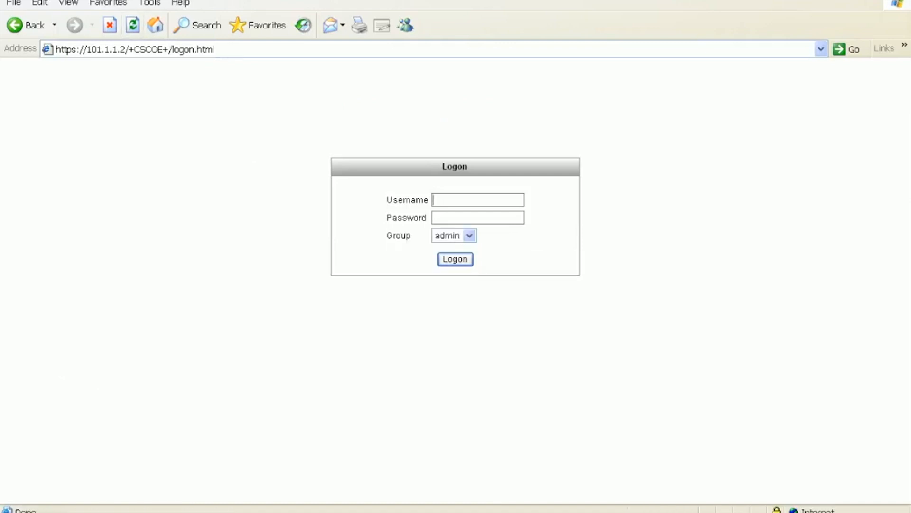
left_click_drag(387, 184, 417, 236)
left_click(387, 184)
left_click(469, 235)
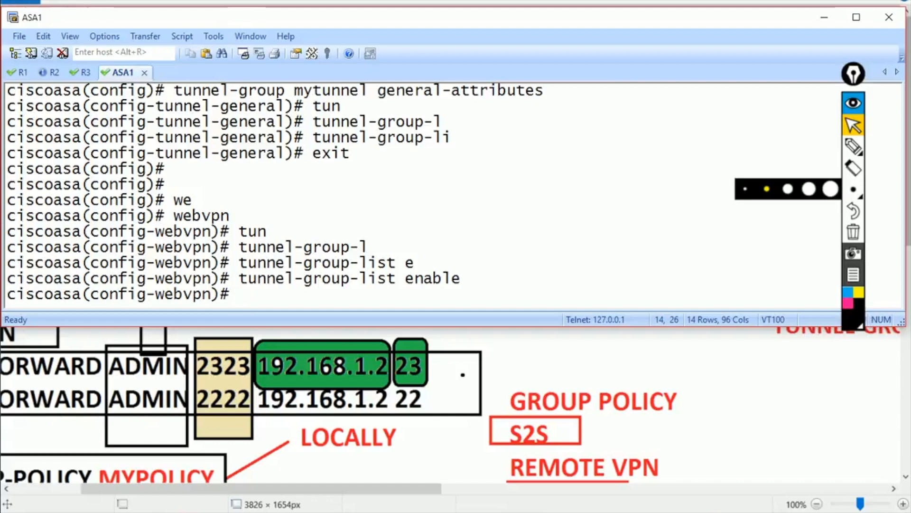
- Exit WebVPN configuration mode, view the logon Group list, and leave fresh empty ASA prompts
type("exit")
key("Return")
key("Return")
key("Return")
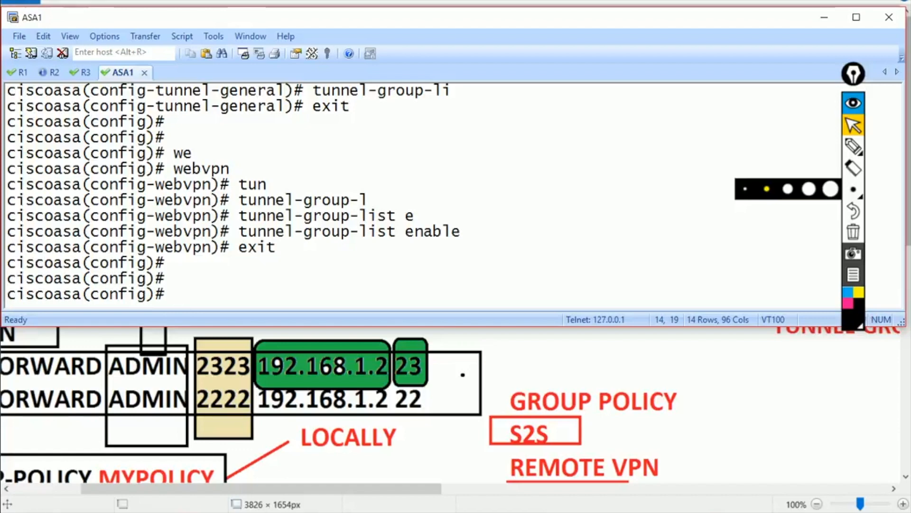
mouse_move(645, 512)
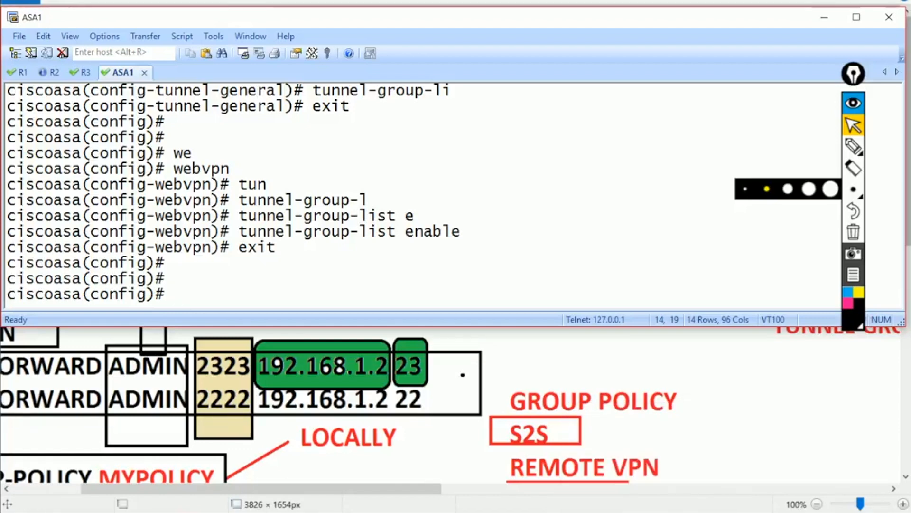
mouse_move(366, 512)
left_click(443, 442)
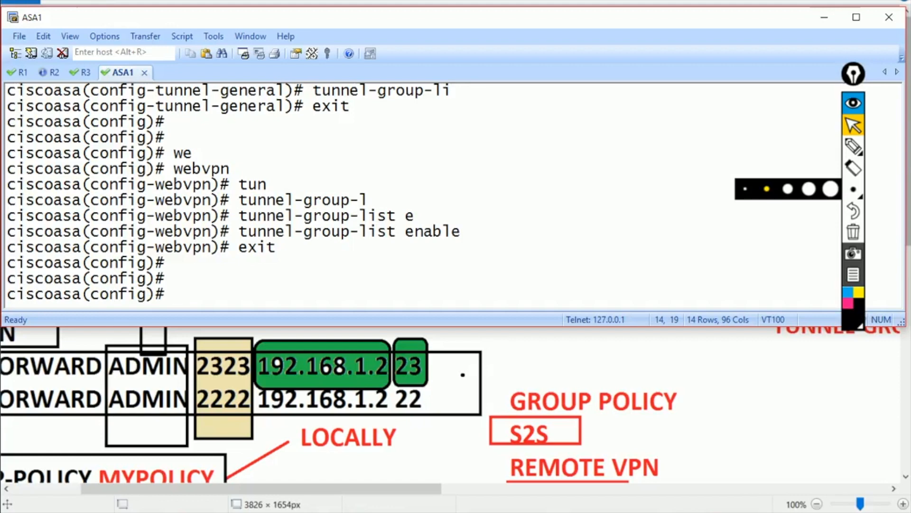
key("Return")
key("Return")
key("Return")
key("Return")
key("Return")
key("Return")
key("Return")
key("Return")
key("Return")
key("Return")
key("Return")
key("Return")
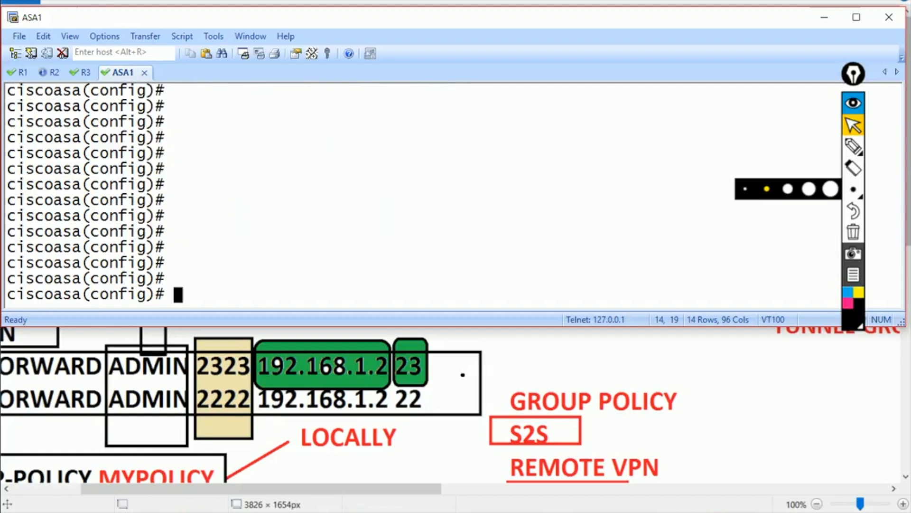
- Go into tunnel-group mytunnel webvpn-attributes mode again
type("tunn")
key("Tab")
type("my")
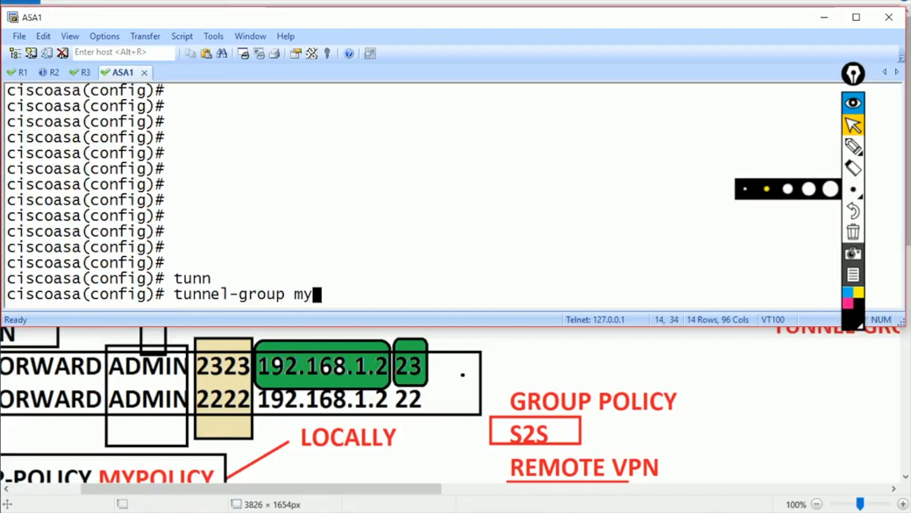
type("tunnel we")
key("Tab")
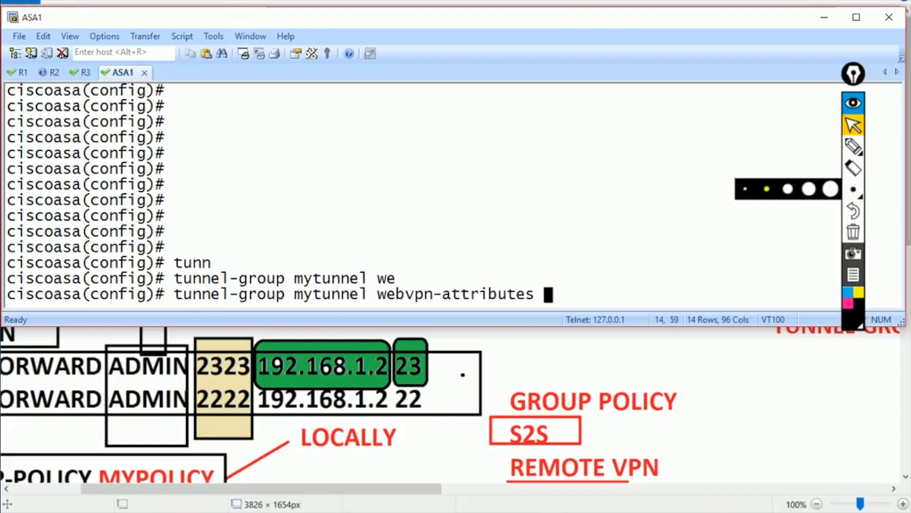
key("Return")
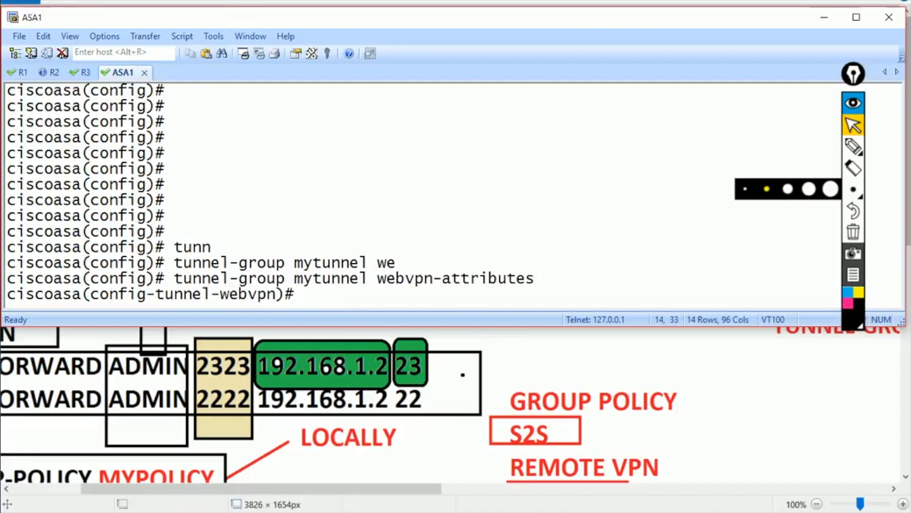
- Add group alias ccie and exit to global configuration
type("group-a")
key("Tab")
type("a")
key("Tab")
type("ccie")
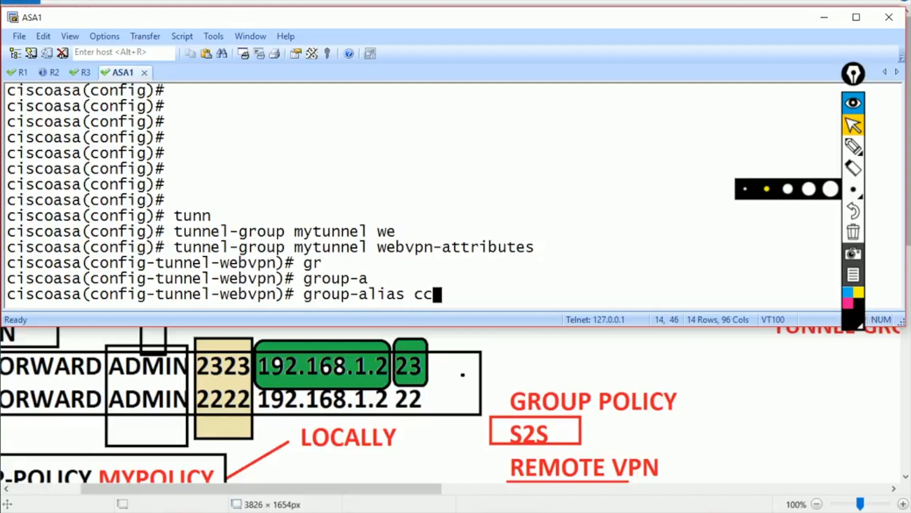
key("Return")
type("exit")
key("Return")
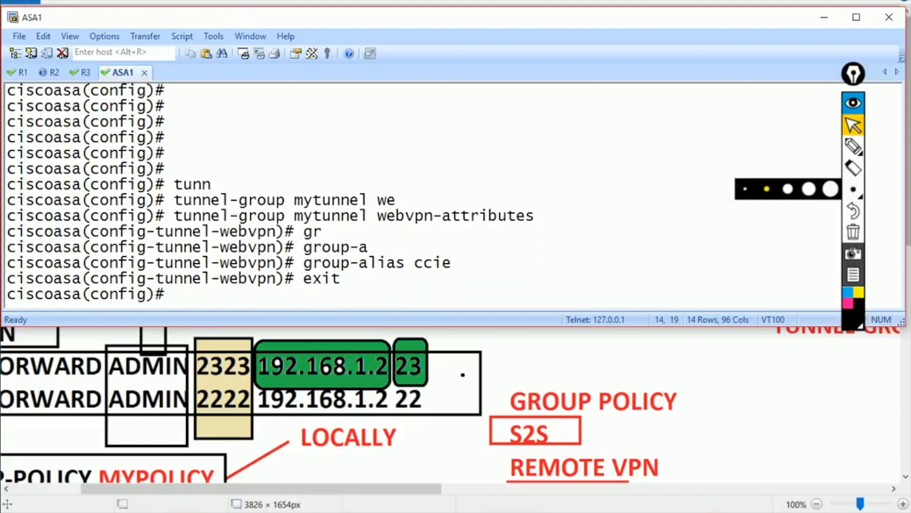
left_click(365, 512)
- Refresh the IE logon page and open the Group list to find ccie beside admin and sales
left_click(443, 439)
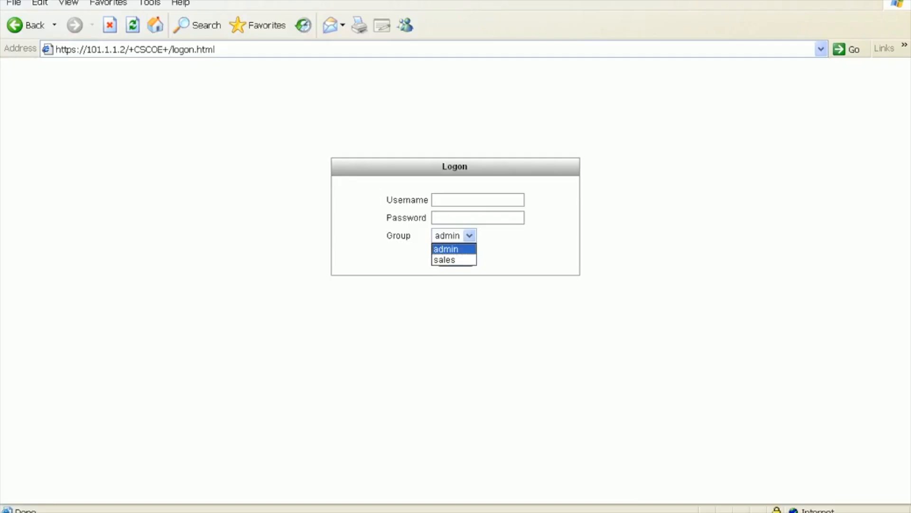
left_click(133, 25)
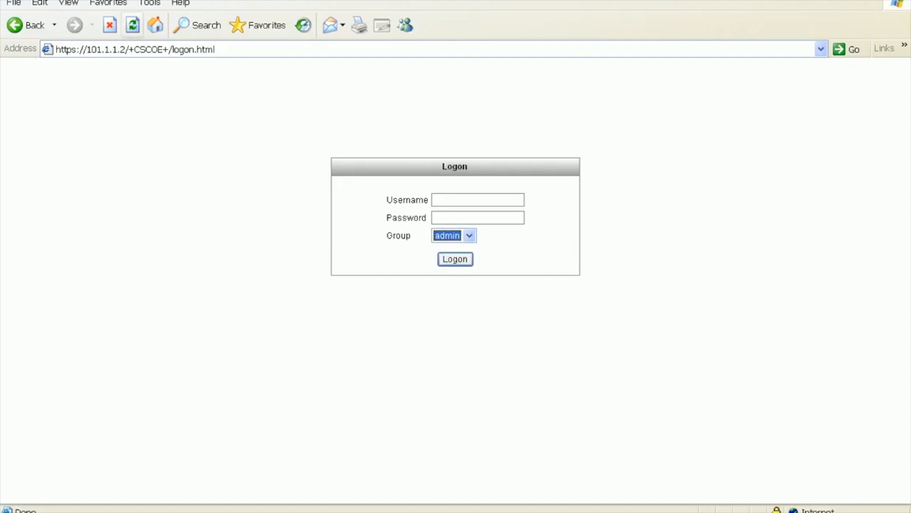
left_click(470, 236)
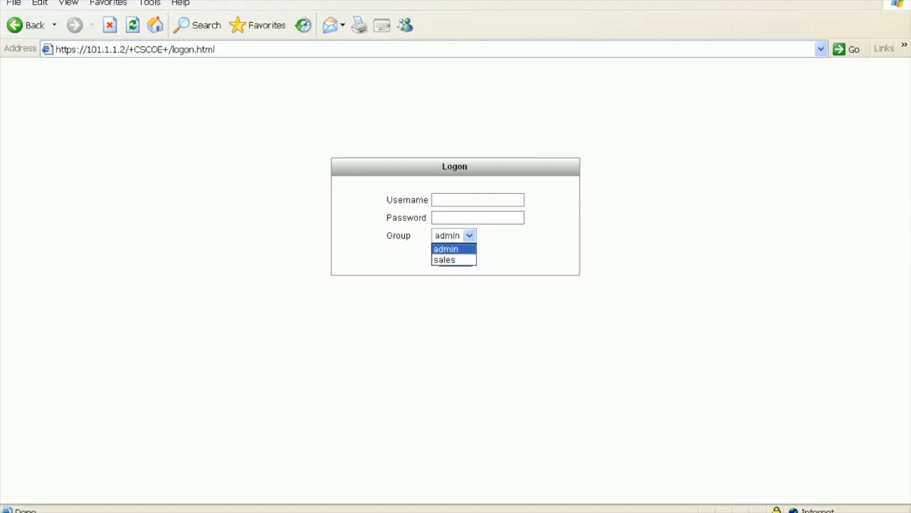
left_click(133, 25)
left_click(133, 25)
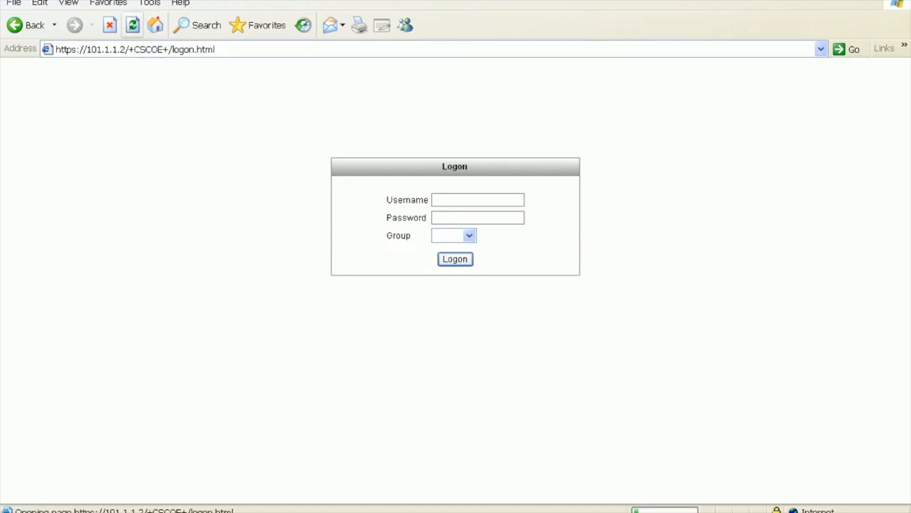
left_click(469, 236)
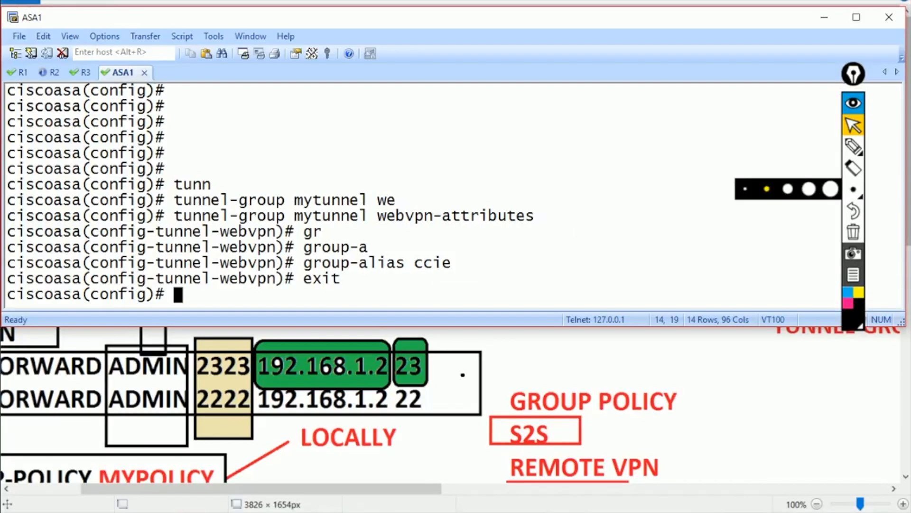
- Apply 'no tunnel-group-list enable' under webvpn and reload the logon page without the Group field
type("we")
key("Tab")
key("Return")
type("no tun")
key("Tab")
type("-l")
key("Tab")
type("e")
key("Tab")
key("Return")
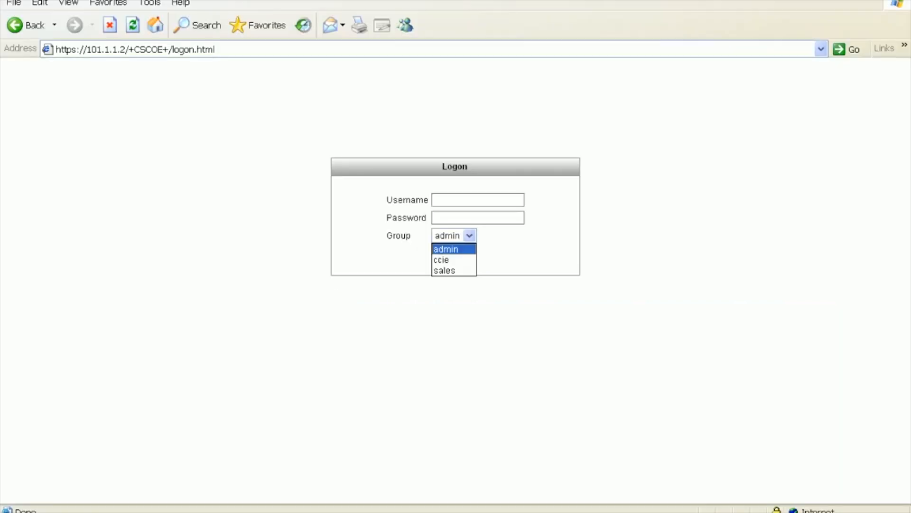
left_click(133, 25)
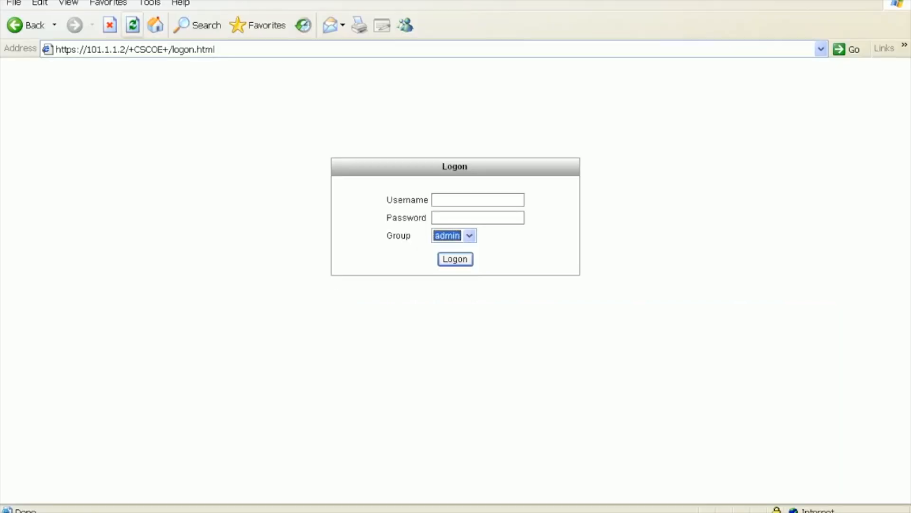
left_click(133, 25)
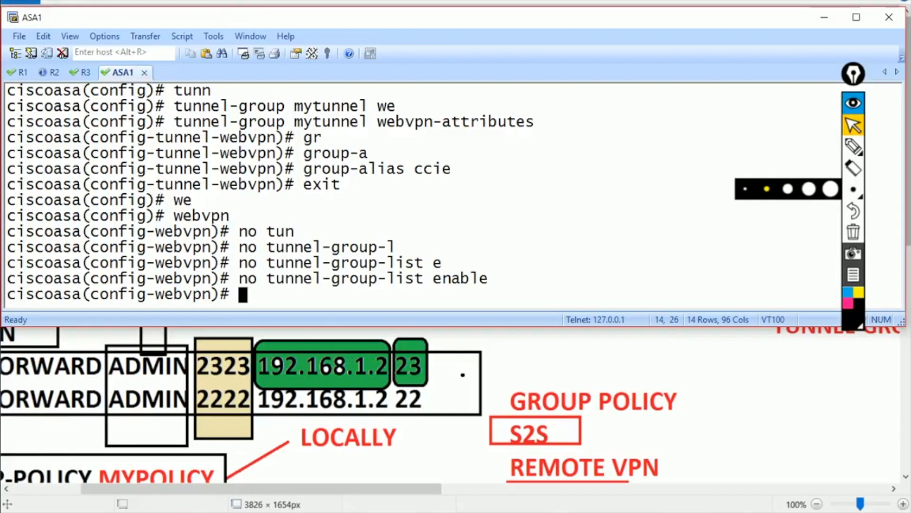
- Highlight the group-alias ccie and tunnel-group-list enable lines in the ASA configuration
left_click_drag(304, 168, 451, 169)
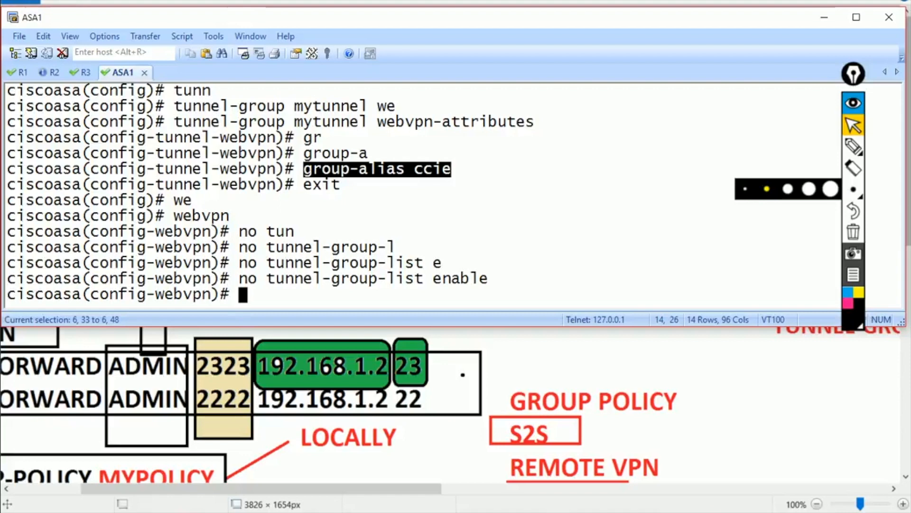
left_click_drag(267, 279, 489, 279)
left_click(489, 278)
- Re-apply 'tunnel-group-list enable' under webvpn on the ASA
type("we")
key("Tab")
key("Return")
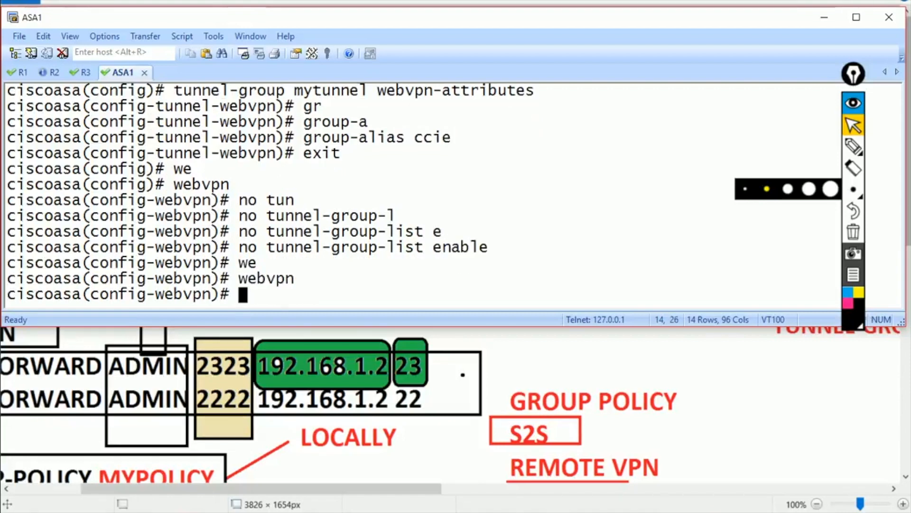
type("tunnel-group-")
key("Tab")
type("-l")
key("Tab")
type("e")
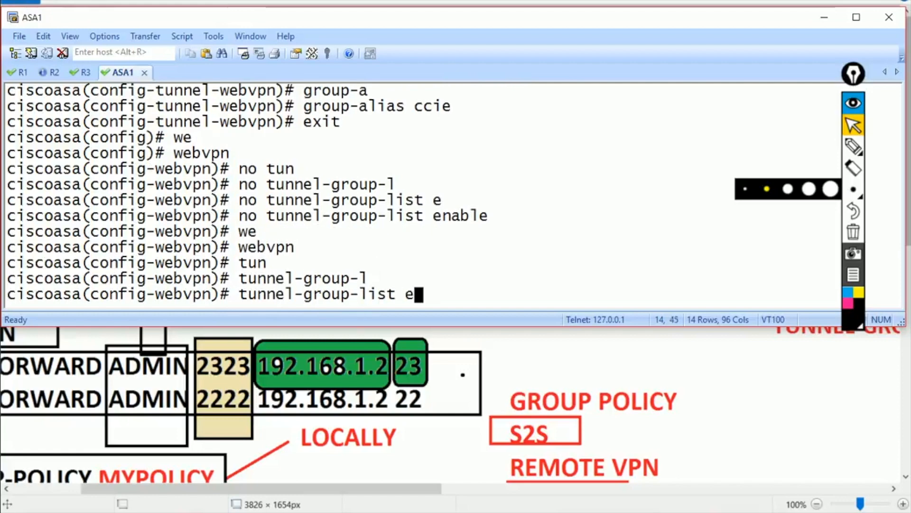
key("Tab")
key("Return")
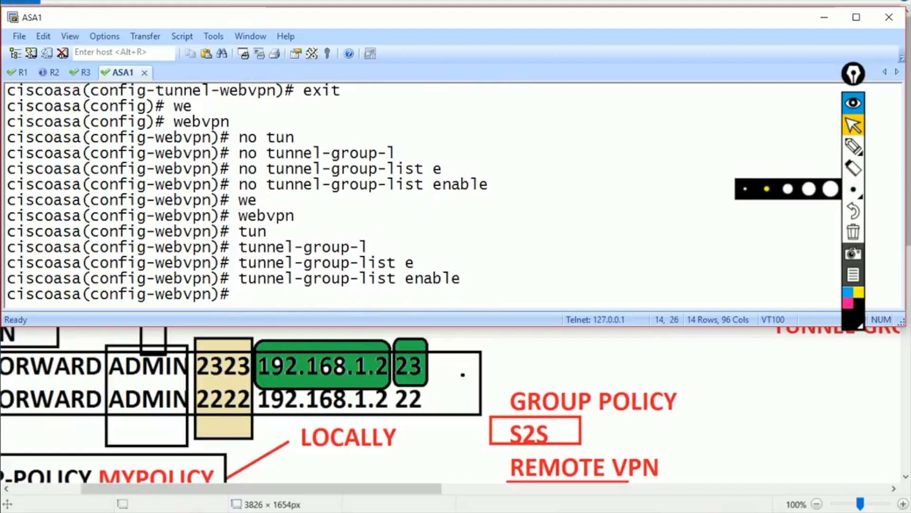
left_click(365, 512)
- Reload the WebVPN logon page on the XP VM and sign in with the admin group credentials
left_click(442, 437)
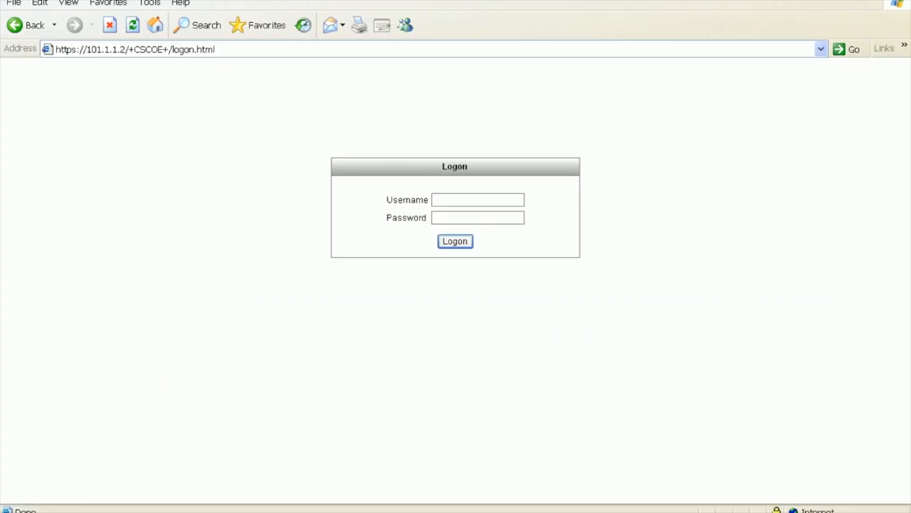
left_click(133, 26)
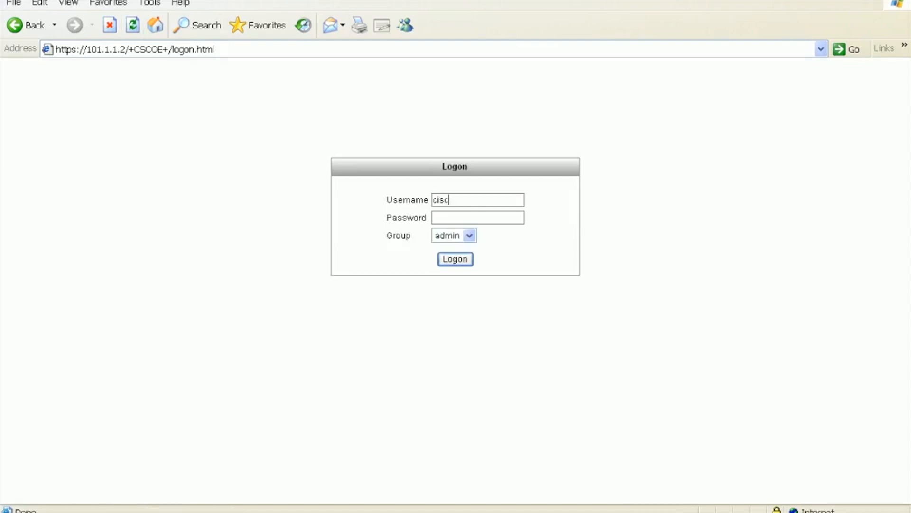
key("Return")
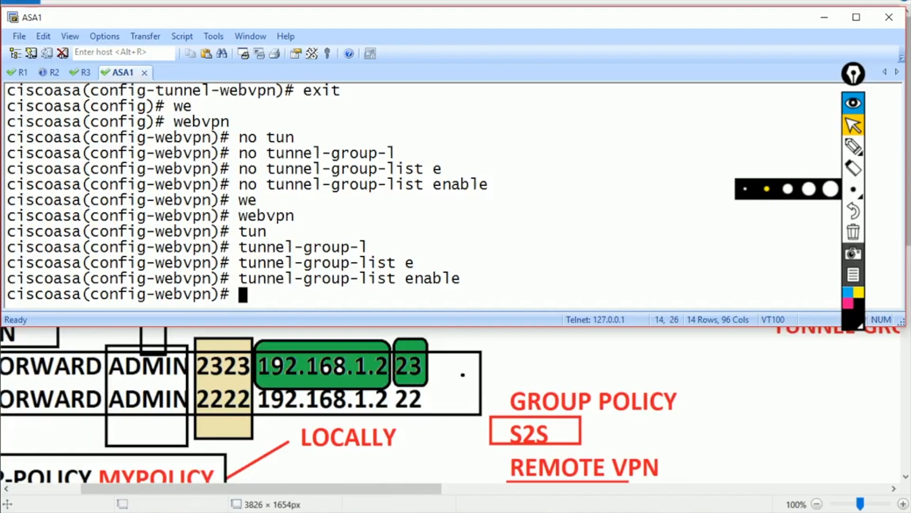
scroll(422, 192, "up", 15)
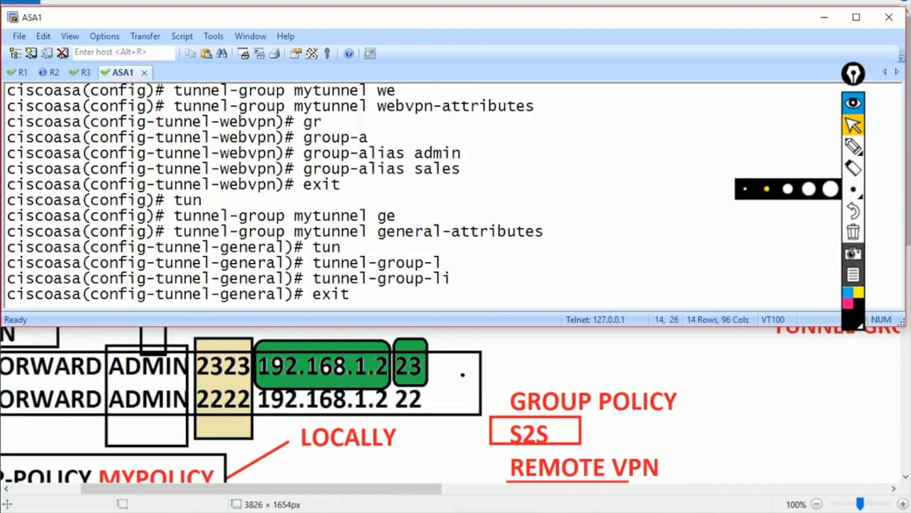
- Scroll back and highlight mypolicy's 'port-forward enable admin' line, then return to the XP portal
scroll(422, 193, "up", 20)
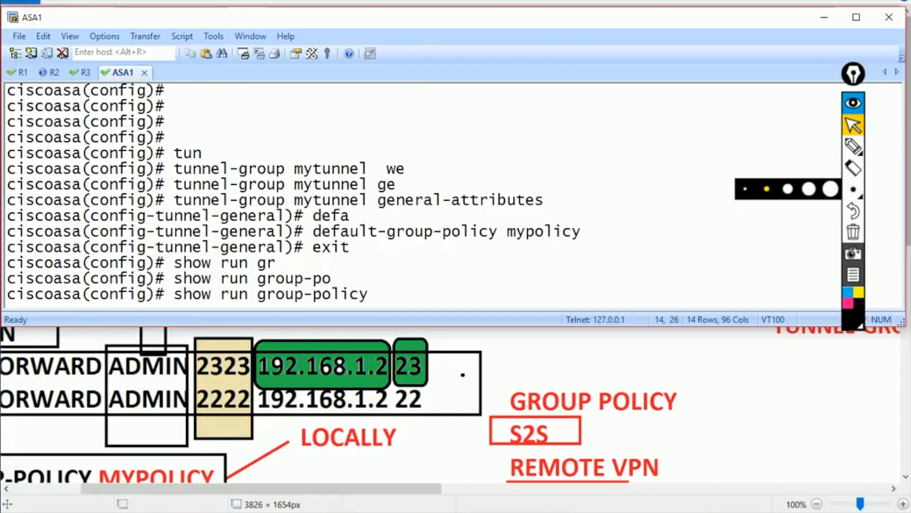
scroll(422, 192, "up", 2)
scroll(422, 192, "down", 1)
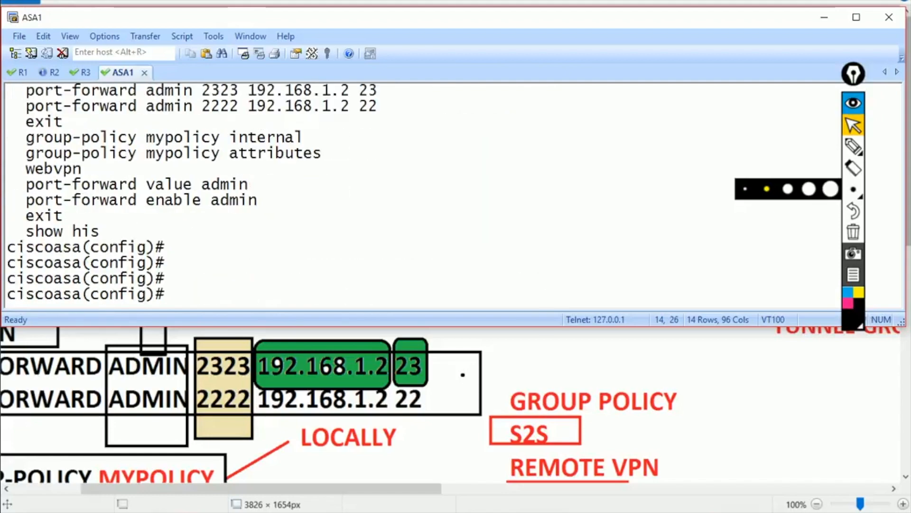
left_click_drag(137, 200, 257, 200)
left_click(368, 511)
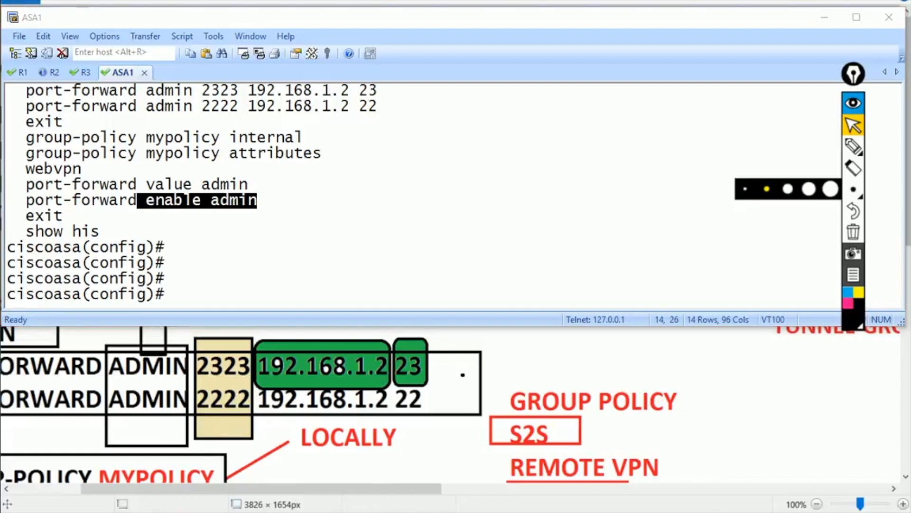
left_click(443, 441)
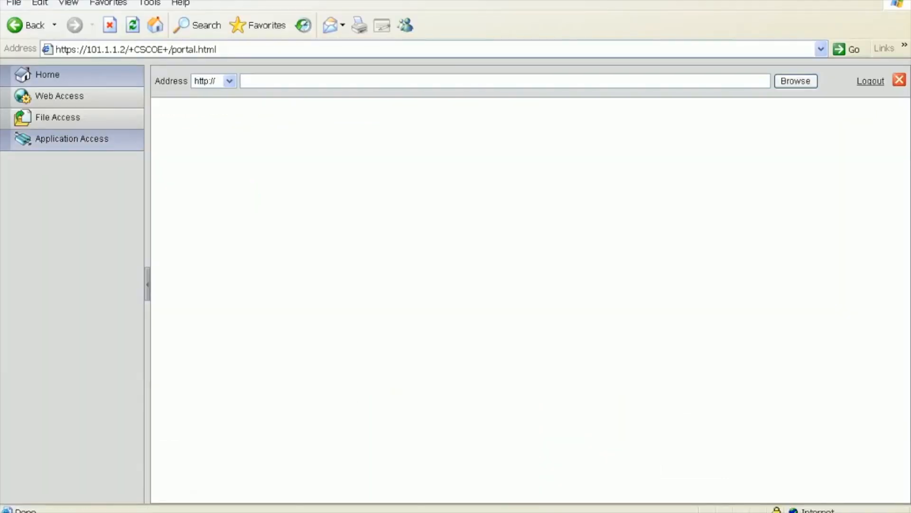
- Start Application Access, trusting the publisher and accepting the certificate, to list the 2323 and 2222 port-forwards
left_click(71, 139)
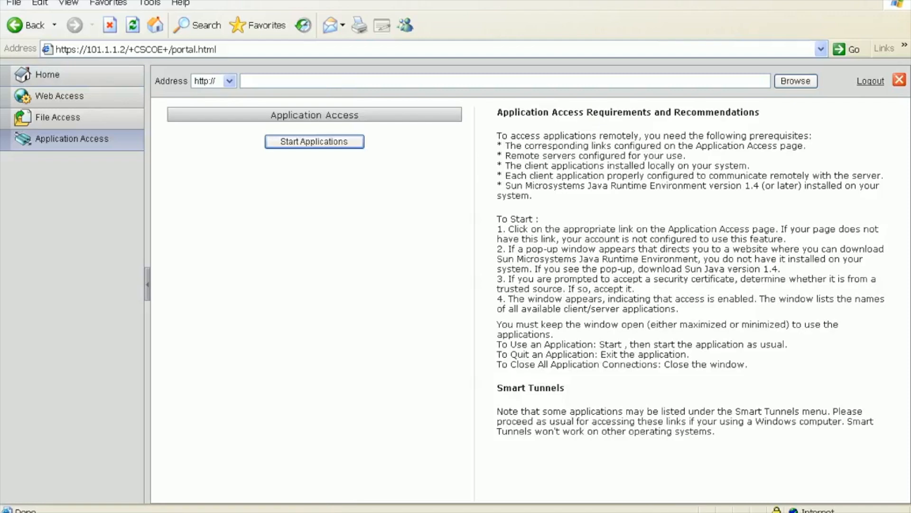
left_click(314, 141)
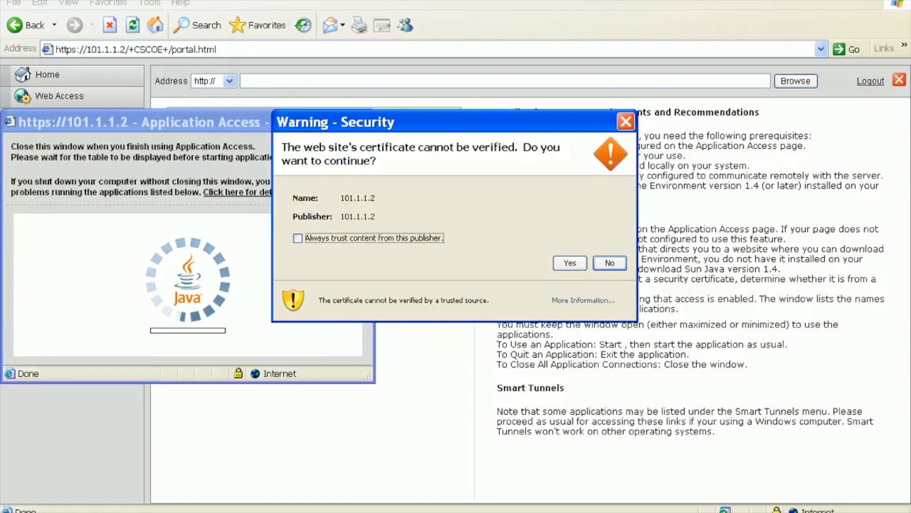
left_click(298, 238)
left_click(570, 263)
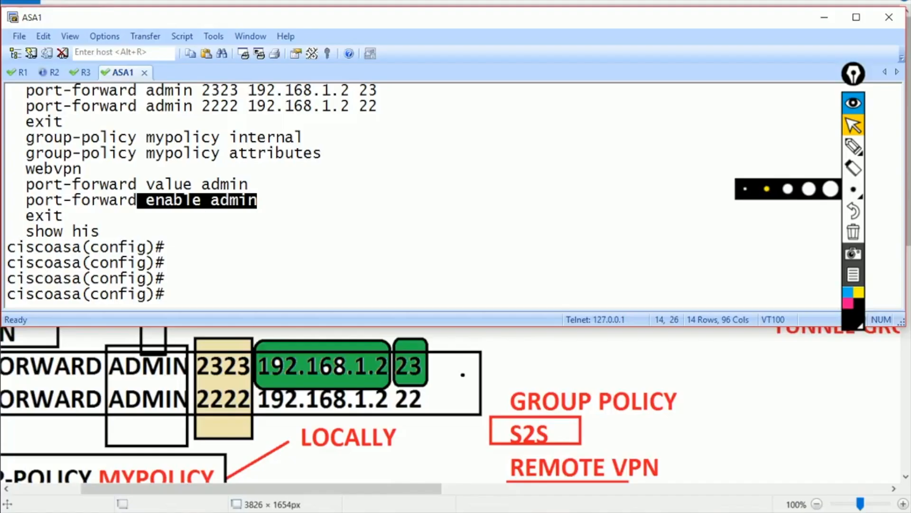
- Launch Windows Magnifier via 'mag' search and bring the XP virtual machine forward
key("super")
type("mag")
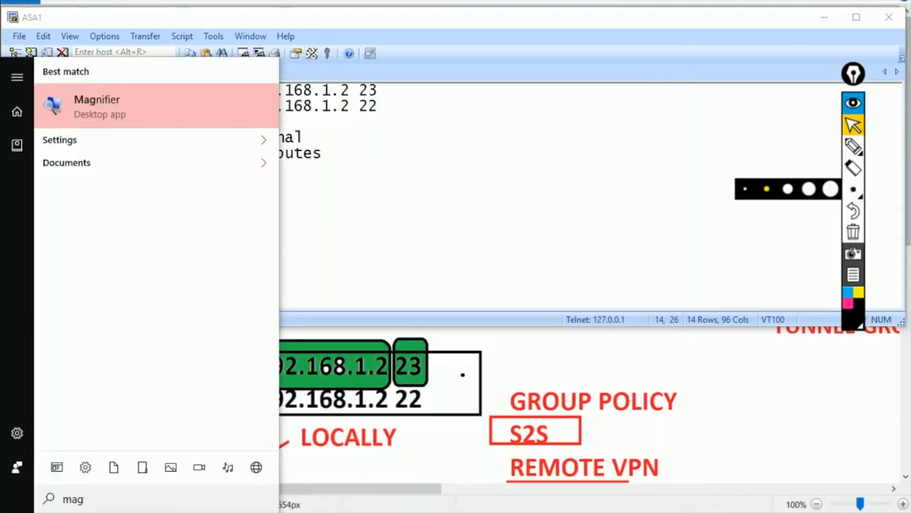
key("Return")
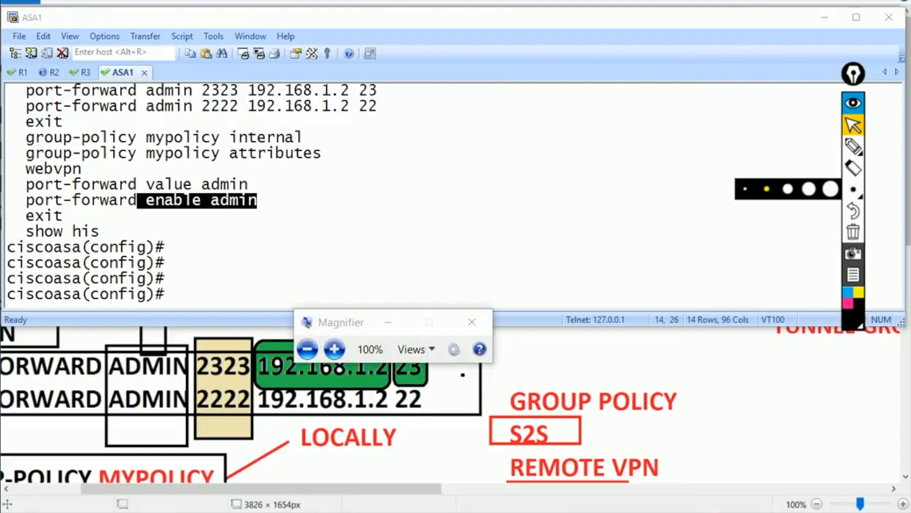
mouse_move(356, 511)
left_click(433, 441)
- Zoom to 250% to inspect the 127.0.0.1:2323 forwarding entry, then return to 100%
left_click(335, 350)
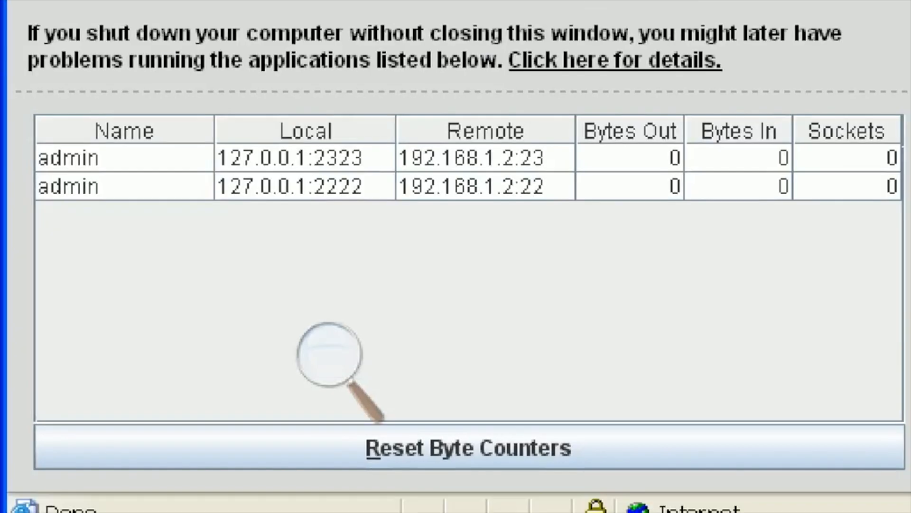
left_click(124, 157)
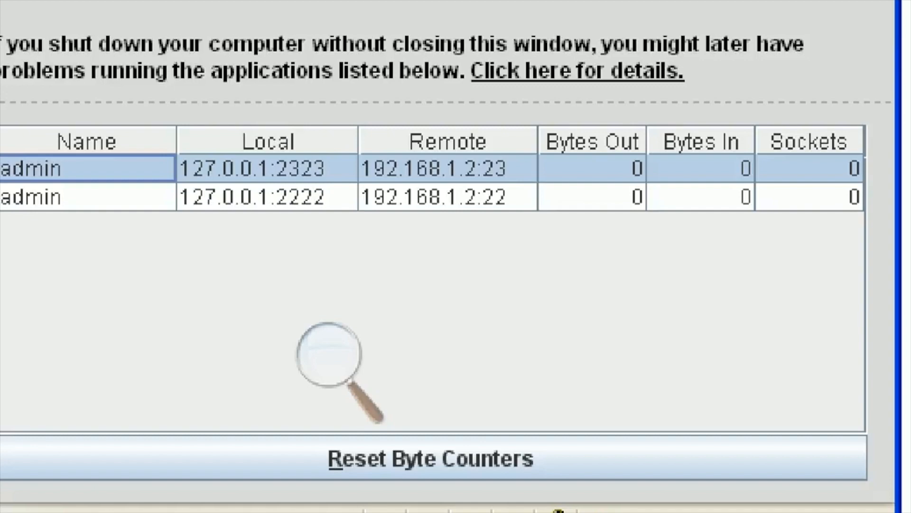
left_click(329, 356)
left_click(327, 392)
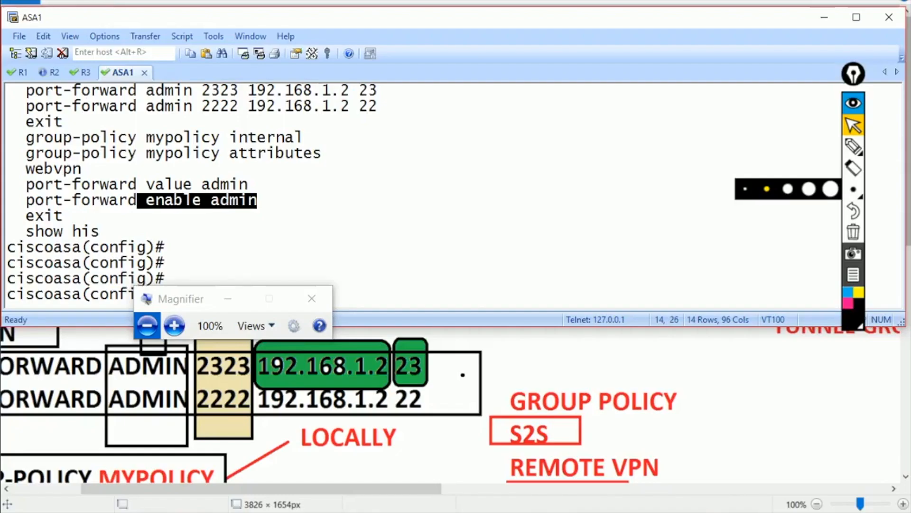
- On R2, run show ip interface brief and show ip eigrp neighbors
key("alt+2")
type("show ip int b")
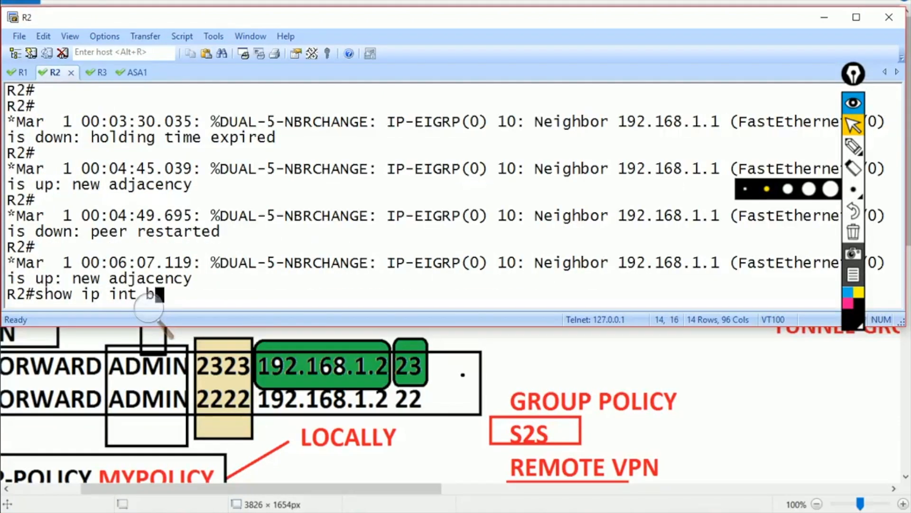
type("r")
key("Tab")
key("Return")
key("Return")
type("show ip eig")
key("Tab")
type("ne")
key("Tab")
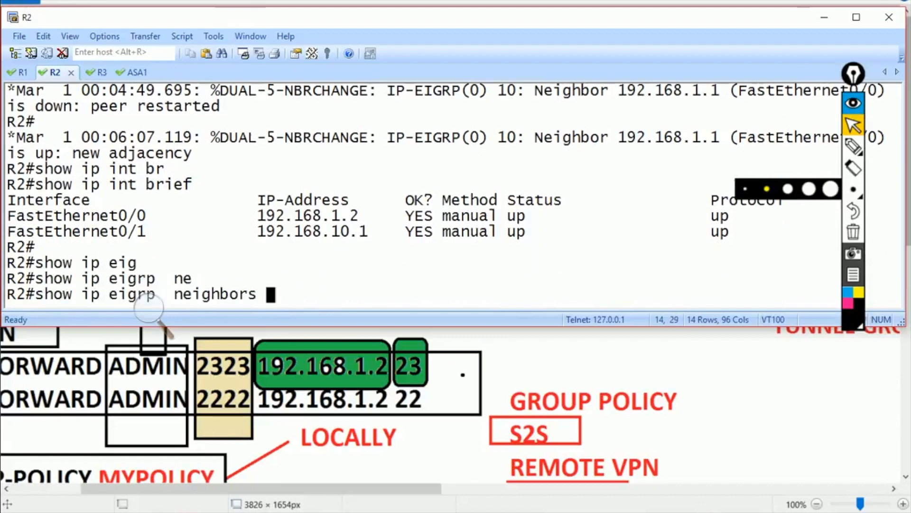
key("Return")
- Set a login password on R2's line vty 0 4 and exit line configuration
key("Return")
type("conf t")
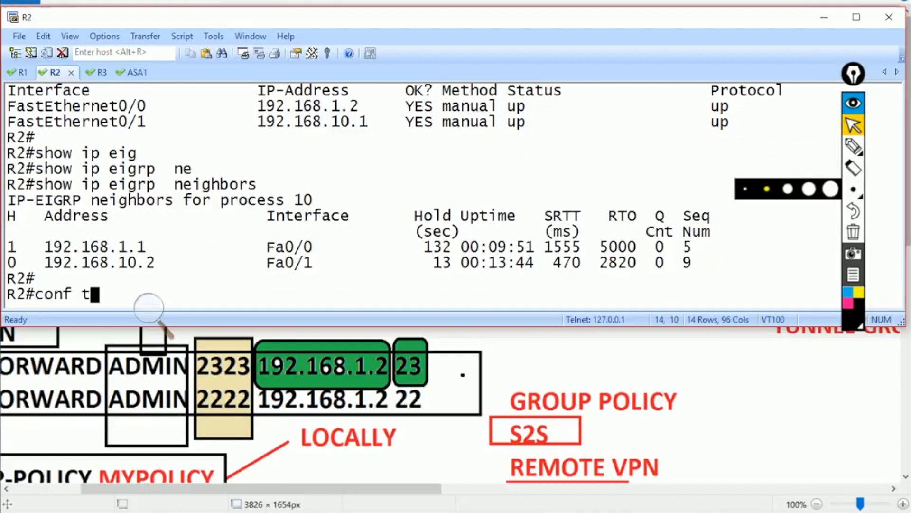
key("Return")
type("line bvt")
key("BackSpace")
key("BackSpace")
key("BackSpace")
type("vty 0 4")
key("Return")
type("pas")
key("Tab")
type("cisc")
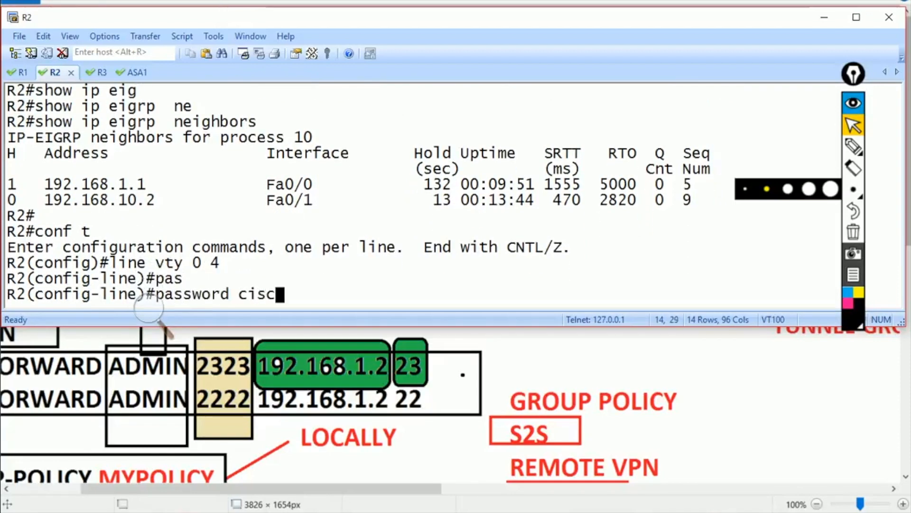
type("o")
key("Return")
type("exit")
key("Return")
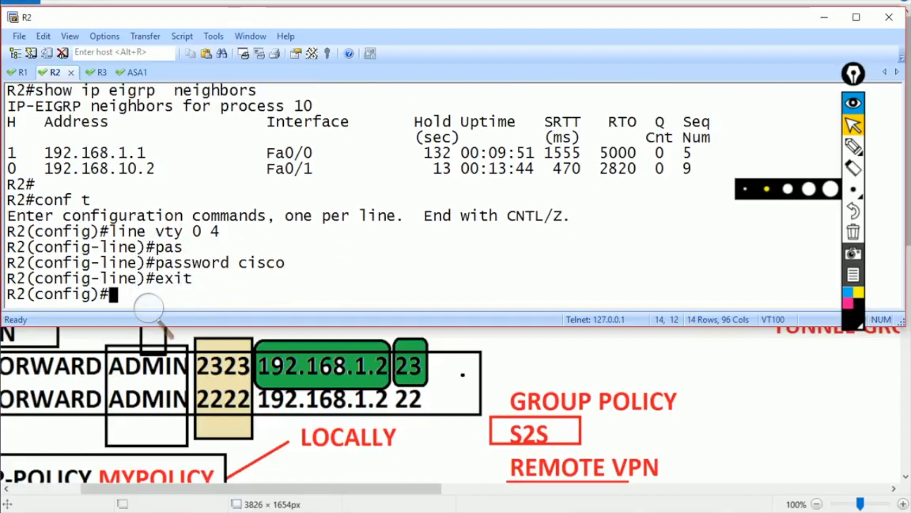
- Magnify the XP screen to 250% and open Command Prompt from the Start menu
left_click(355, 512)
left_click(432, 438)
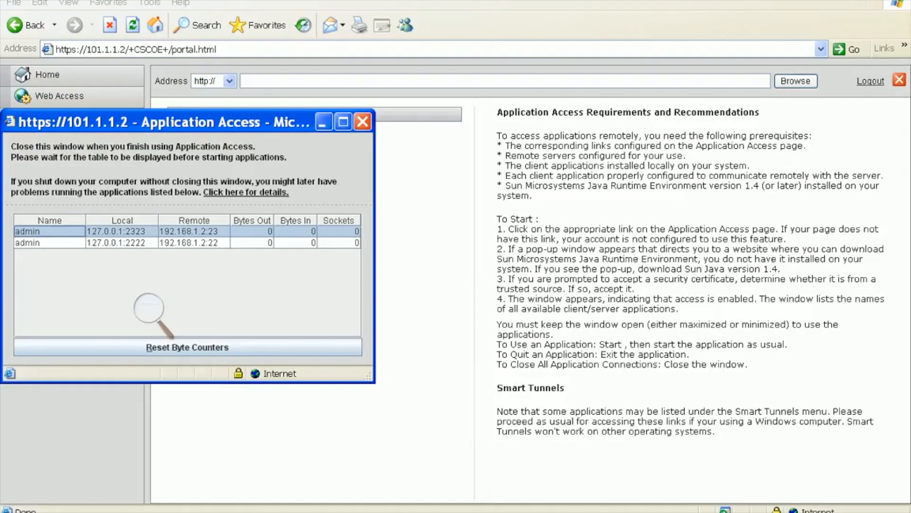
left_click(148, 308)
left_click(174, 326)
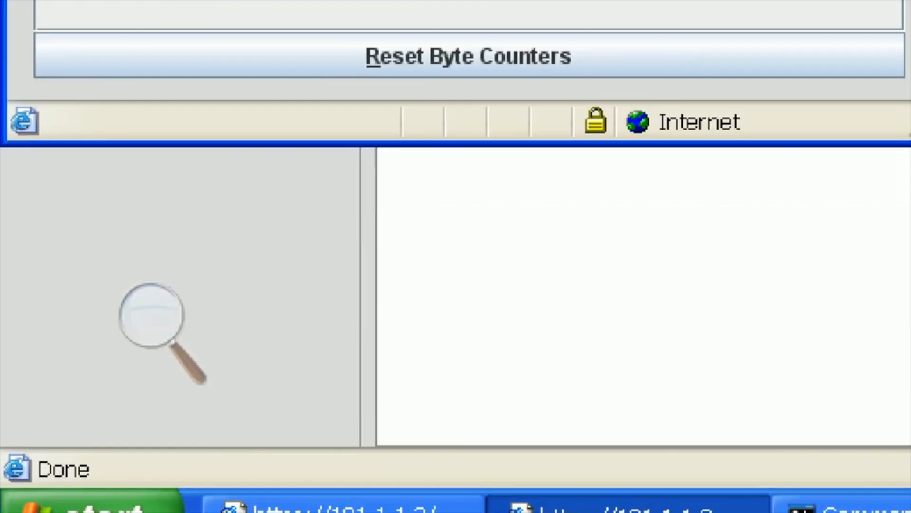
left_click(90, 509)
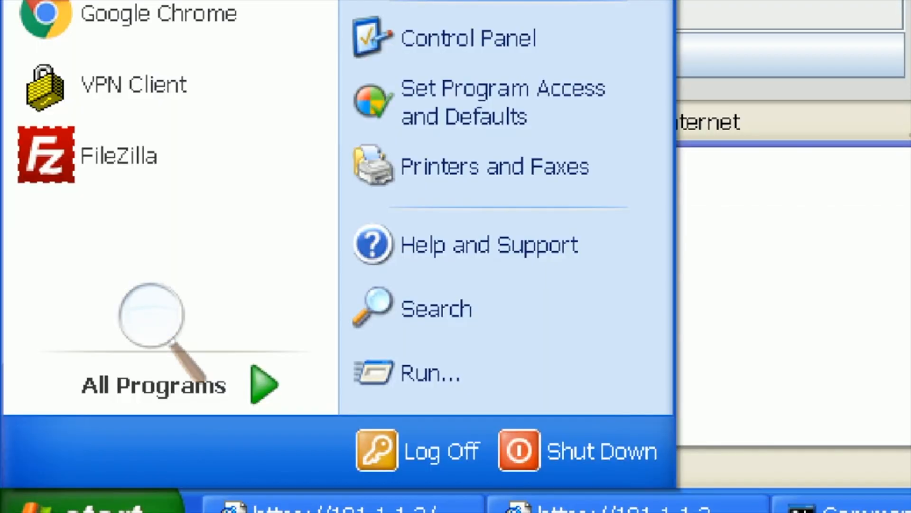
left_click(252, 505)
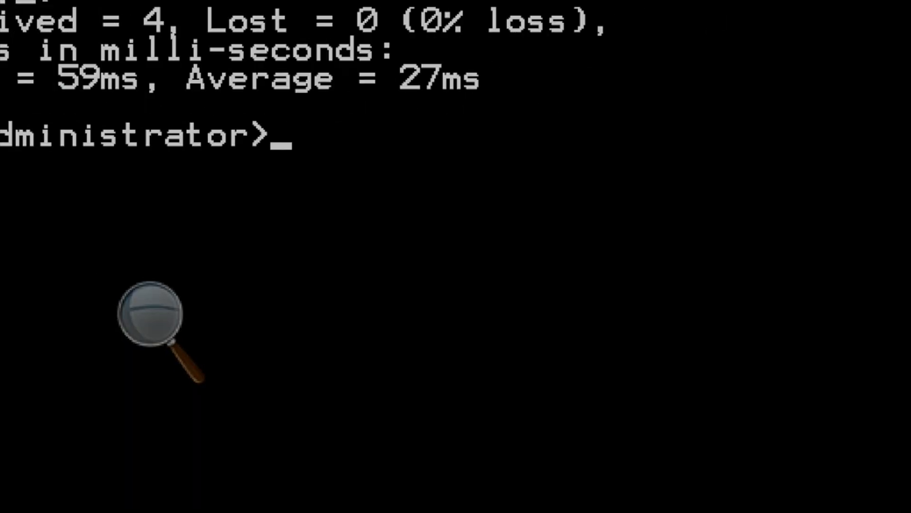
- Telnet to 127.0.0.1 2323 and log into R2 with the vty password, then zoom back to 100%
type("telnet ")
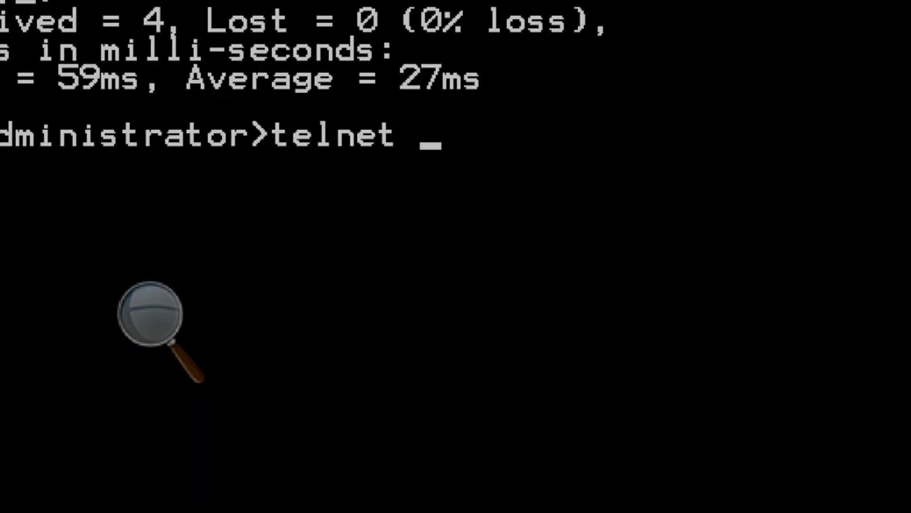
type("127.0.0")
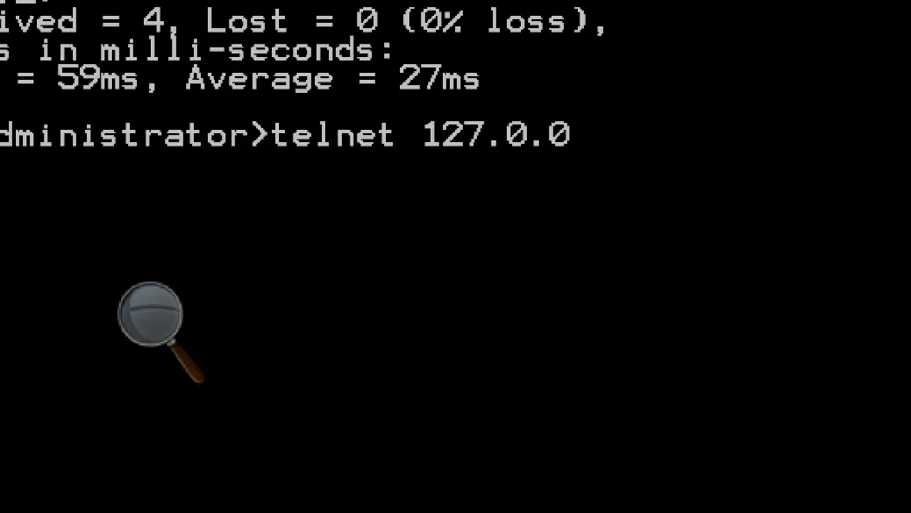
type(".1 2323")
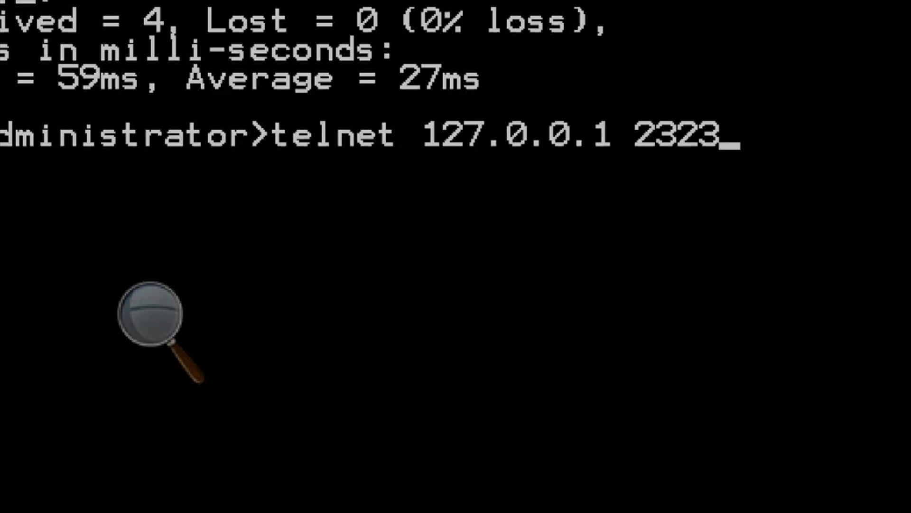
key("Return")
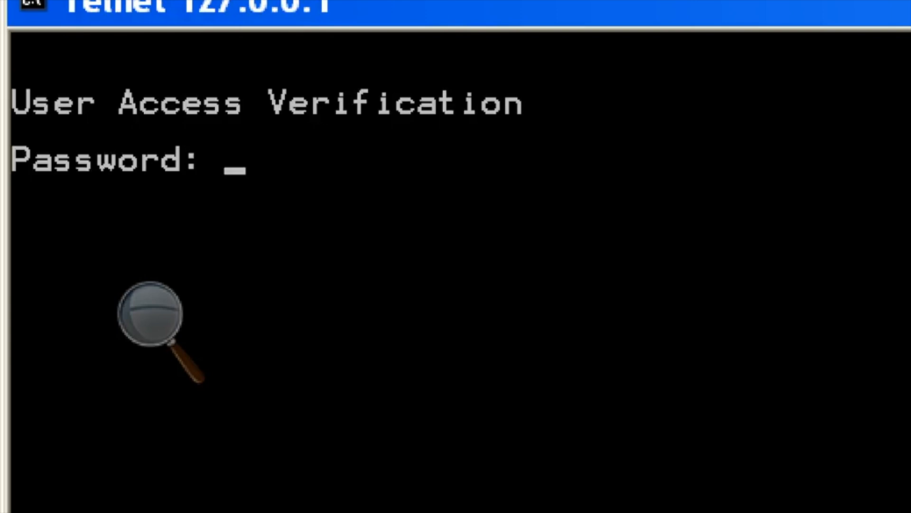
key("Return")
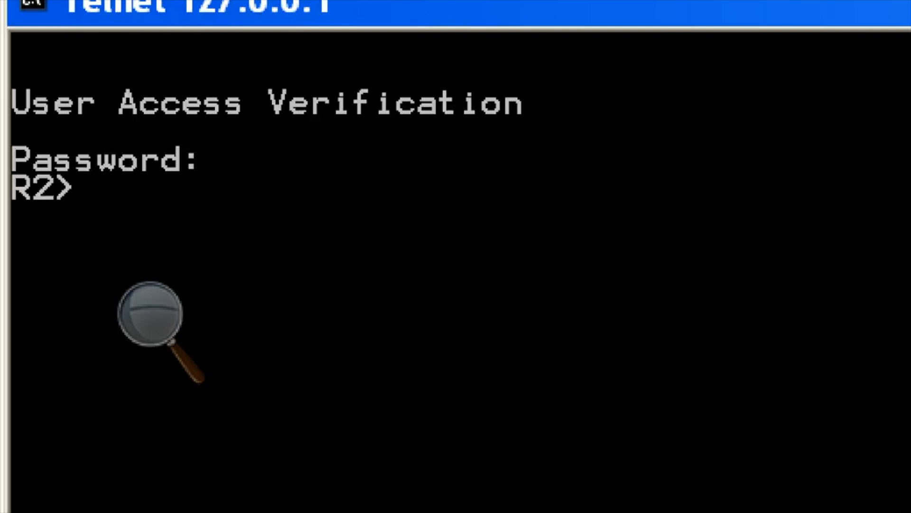
key("Return")
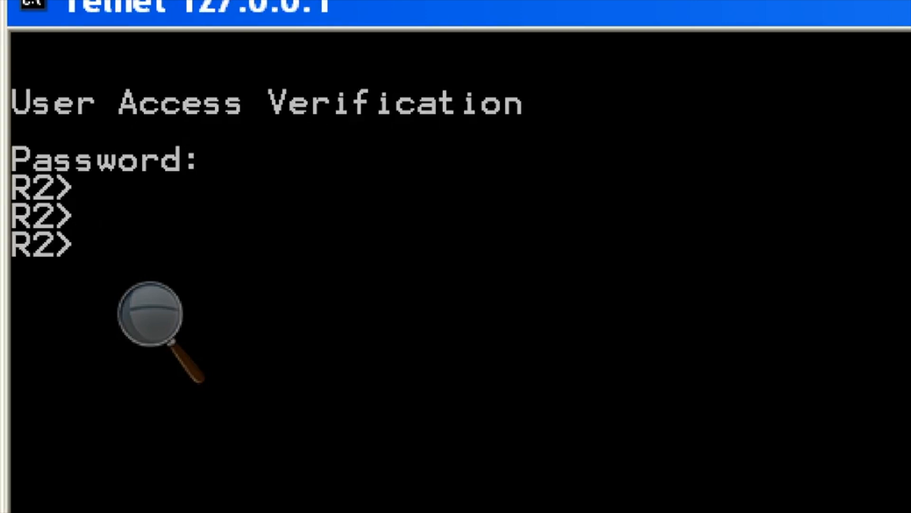
key("super+minus")
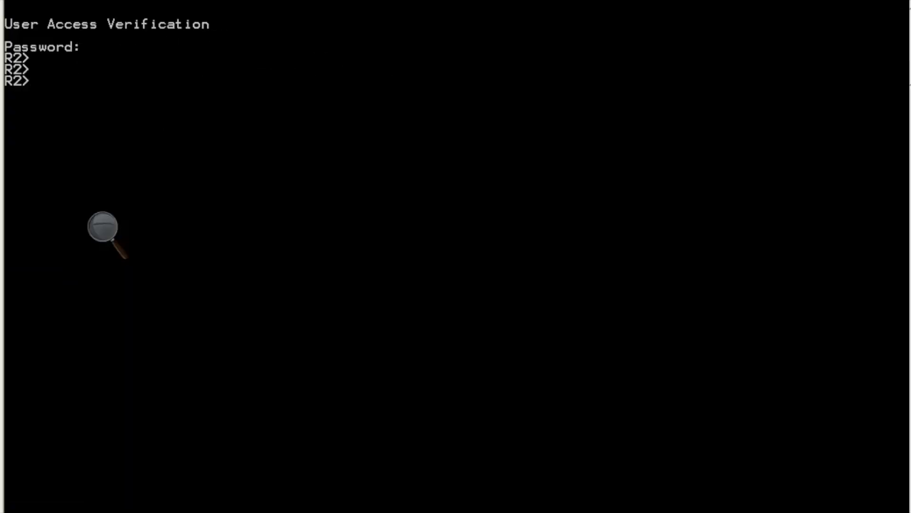
key("alt+Tab")
- Zoom in on the 2323 port-forward row to check its Bytes Out and Bytes In counts
key("super+plus")
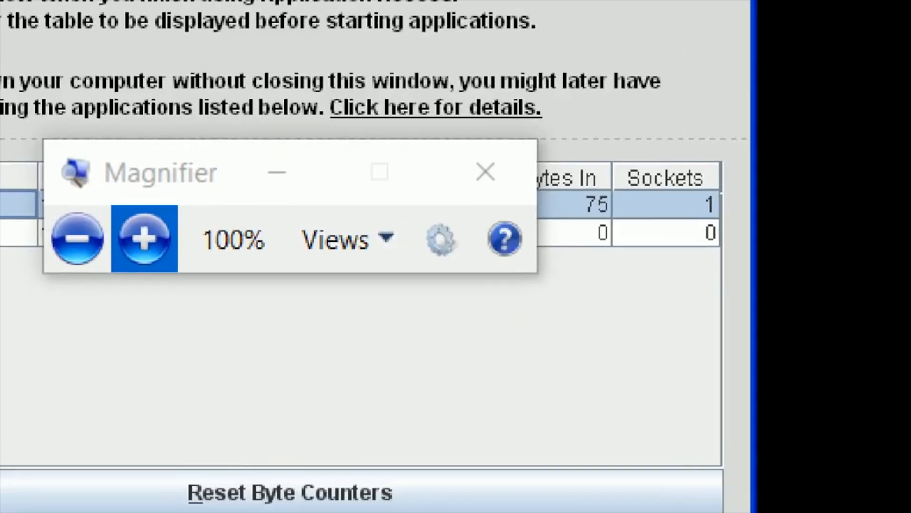
left_click(453, 205)
left_click(561, 204)
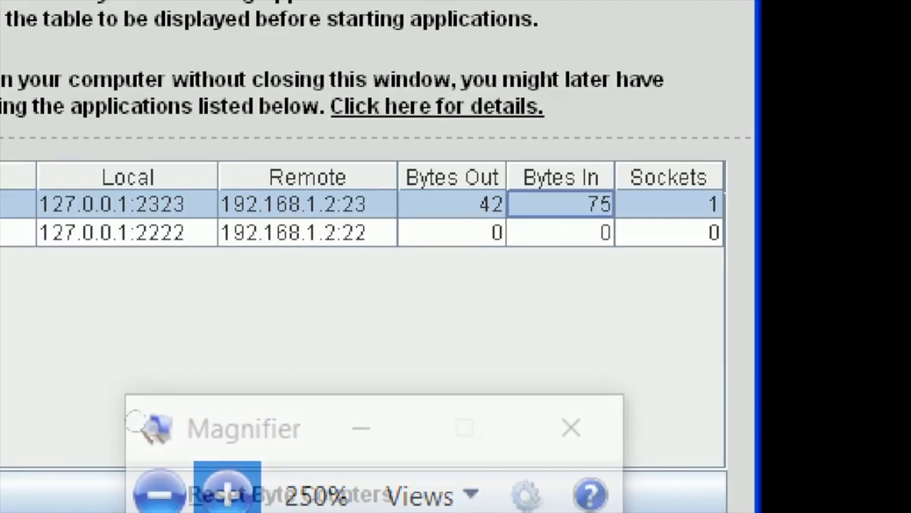
key("super+minus")
key("super+minus")
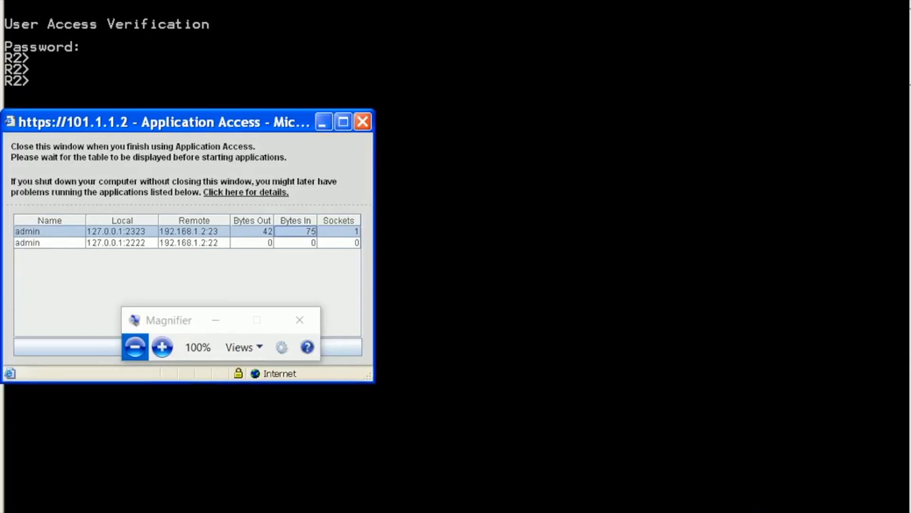
- Run show ip int brief over the telnet session and magnify the updated traffic counters
key("alt+Tab")
type("show ip int br")
key("Tab")
key("Return")
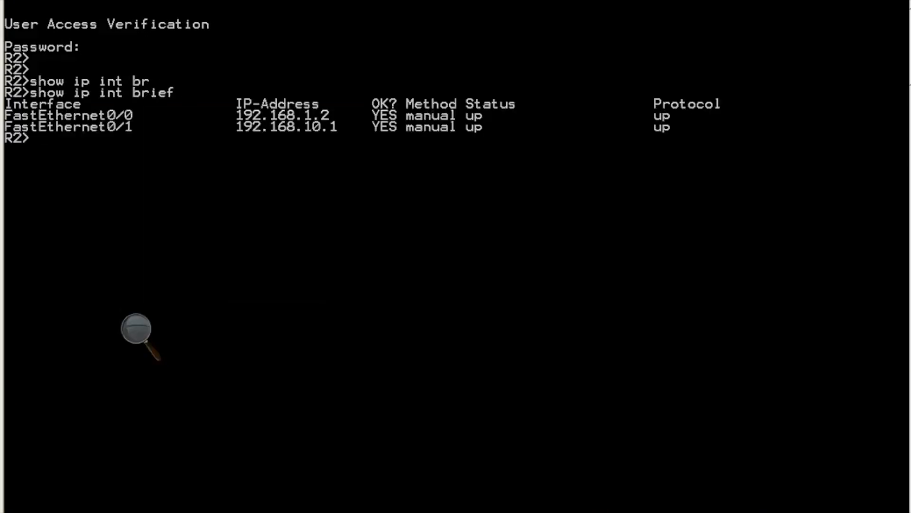
key("alt+Tab")
left_click(136, 328)
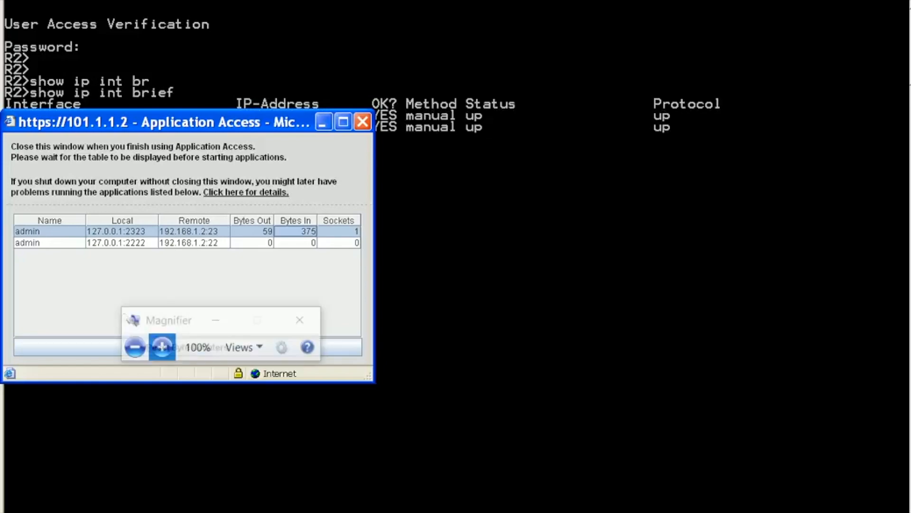
left_click(163, 346)
left_click(154, 397)
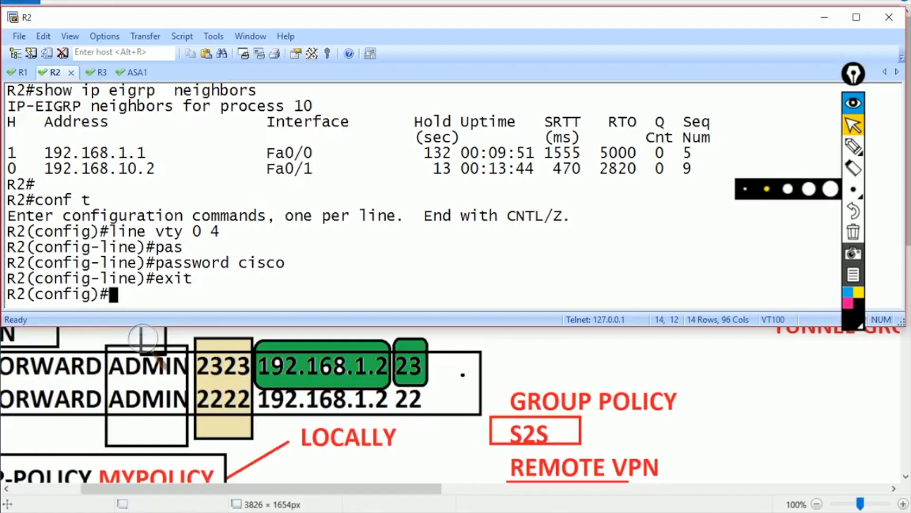
- Configure an enable password on R2
type("ena")
key("Tab")
type("pas")
key("Tab")
type("cisco")
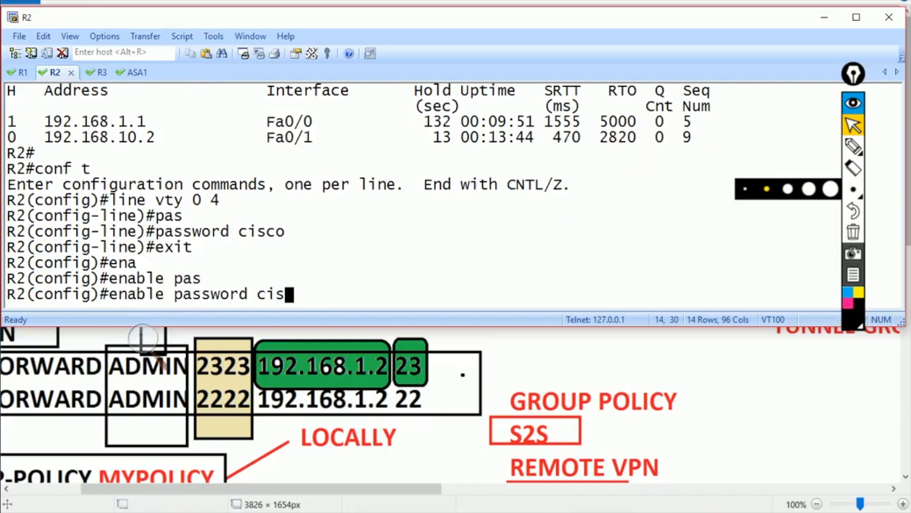
key("Return")
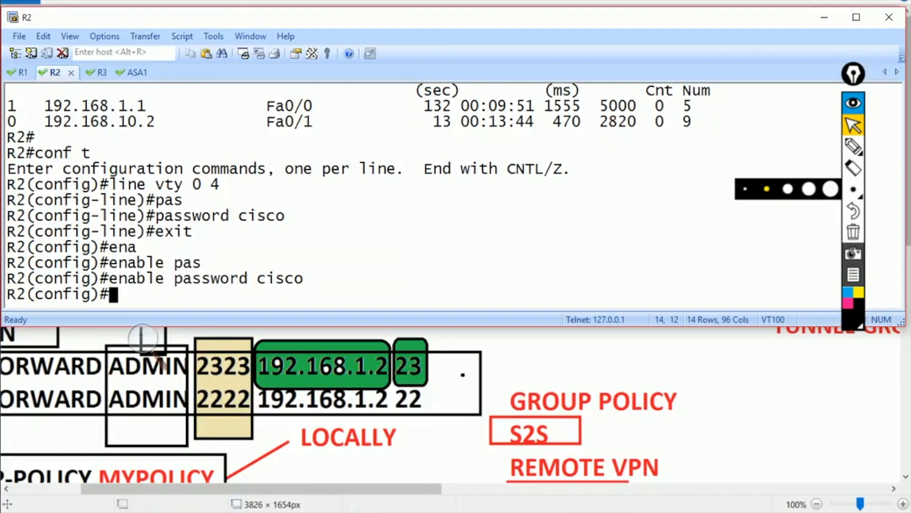
left_click(355, 512)
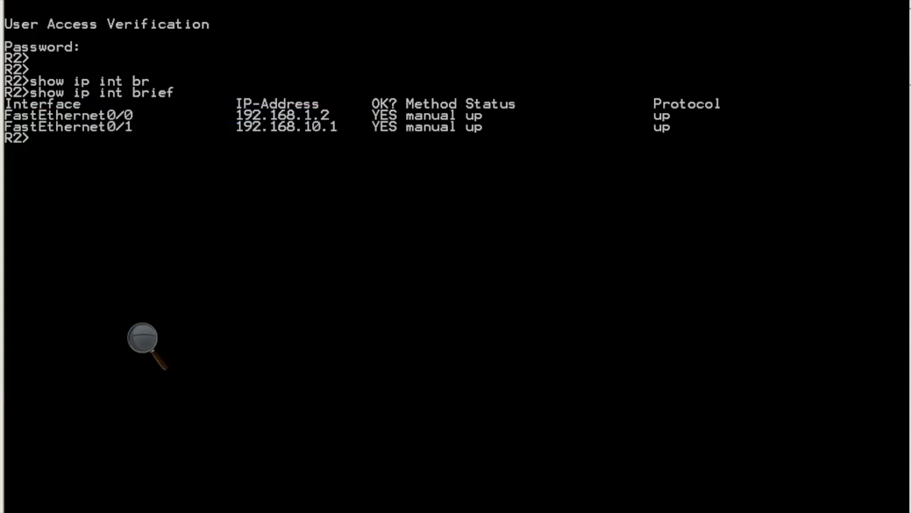
- Enter privileged mode on R2 over telnet and run show tech-support
type("na")
key("Tab")
key("Return")
type("cisco")
key("Return")
type("show te")
key("Tab")
type("c")
key("Tab")
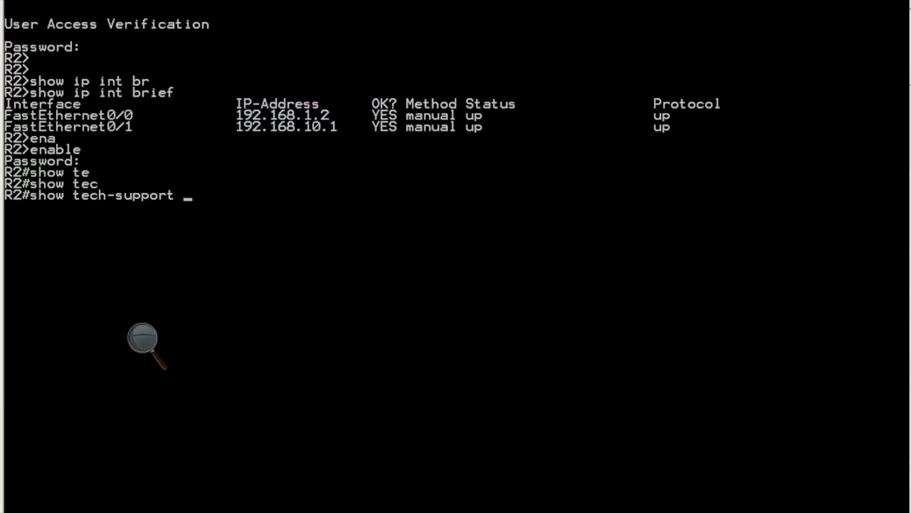
key("Return")
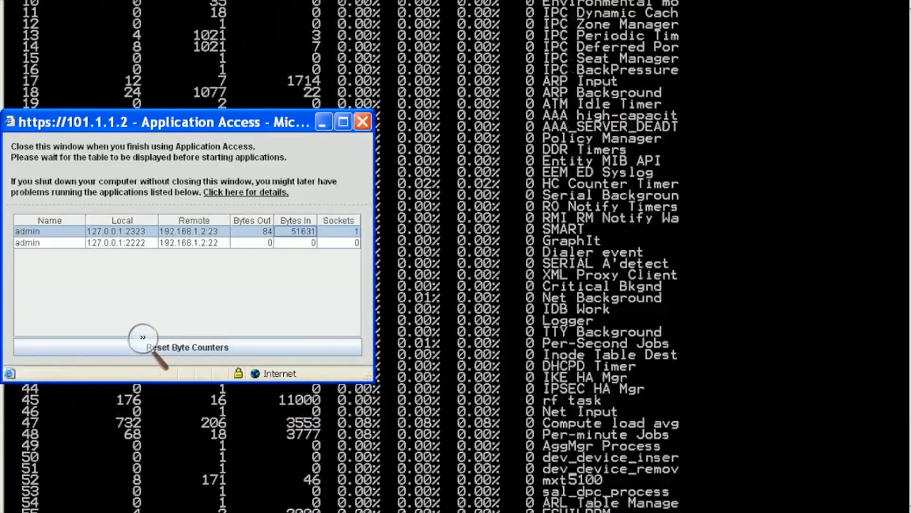
- Magnify the Bytes In column to confirm 230549 bytes on the 2323 port-forward
left_click(143, 342)
left_click(169, 356)
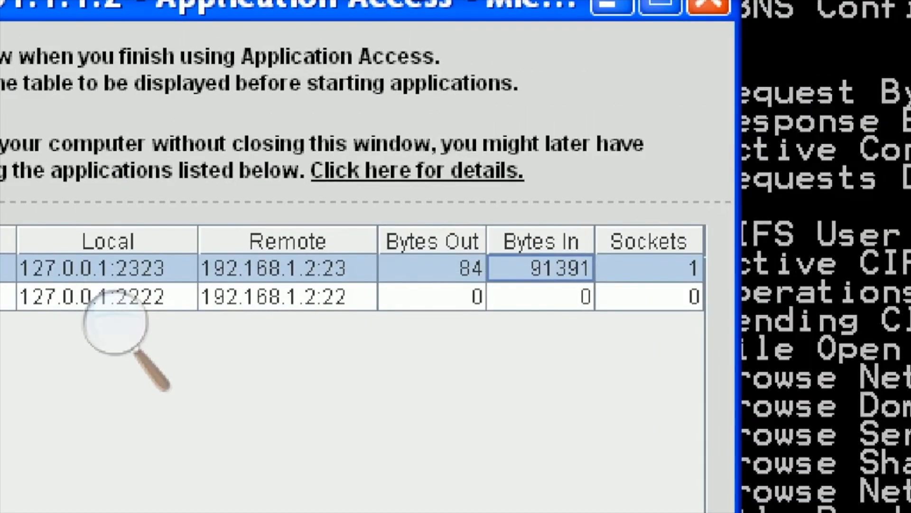
left_click(116, 325)
left_click(118, 372)
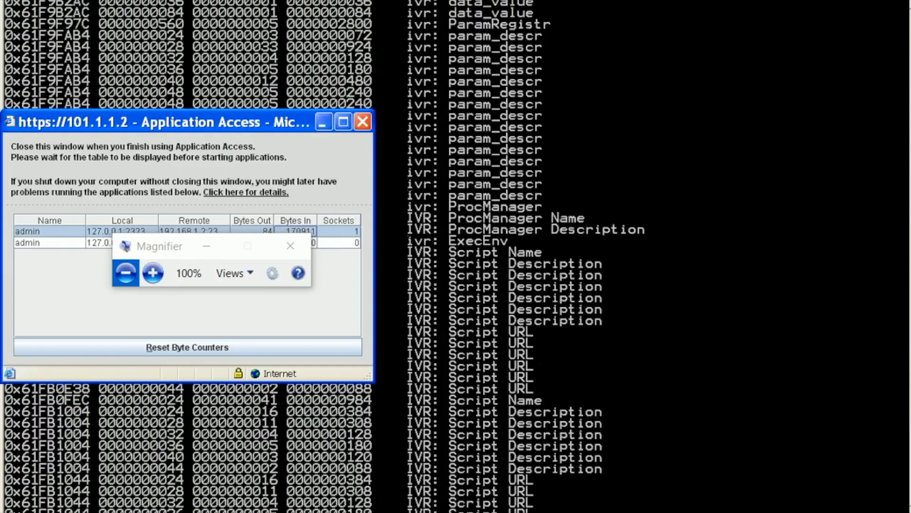
left_click(152, 273)
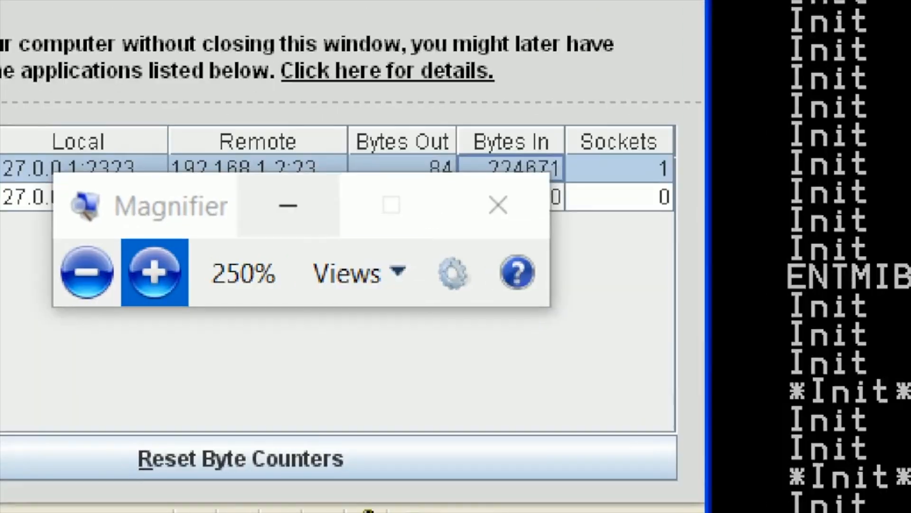
left_click_drag(190, 206, 266, 348)
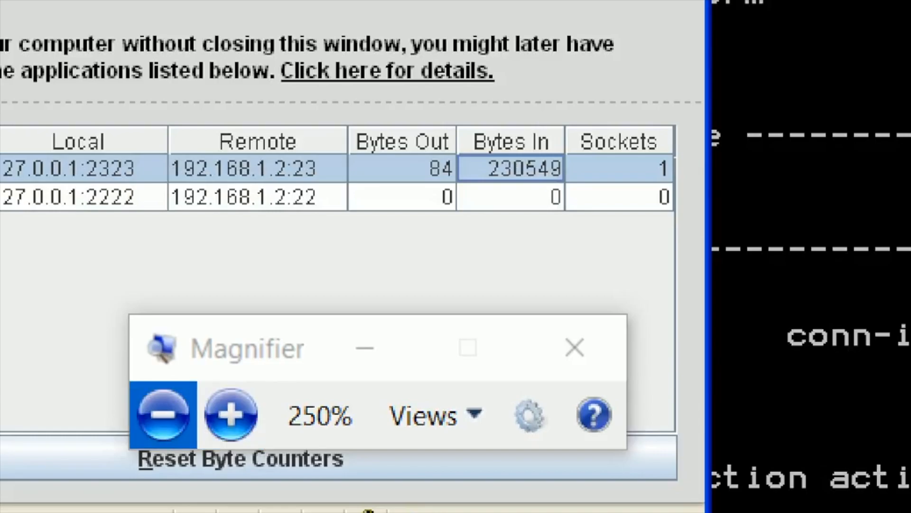
left_click(163, 415)
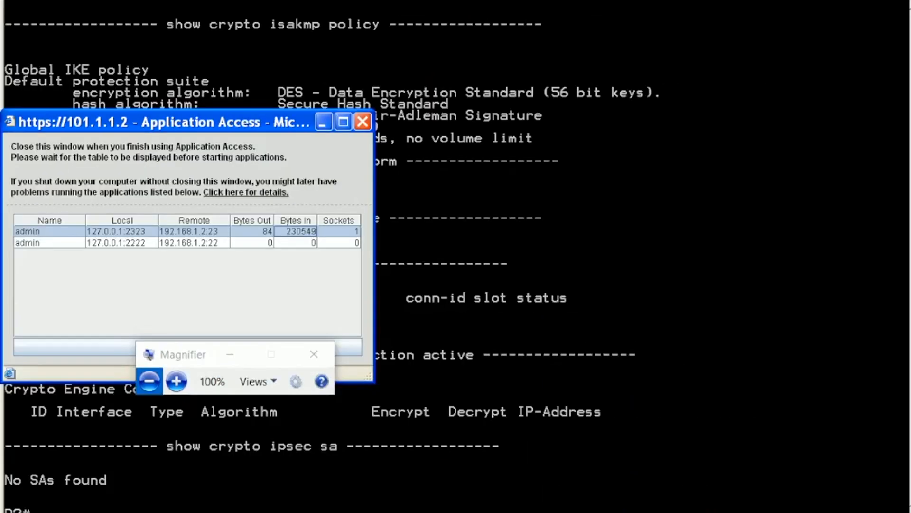
key("alt+Tab")
key("alt+Tab")
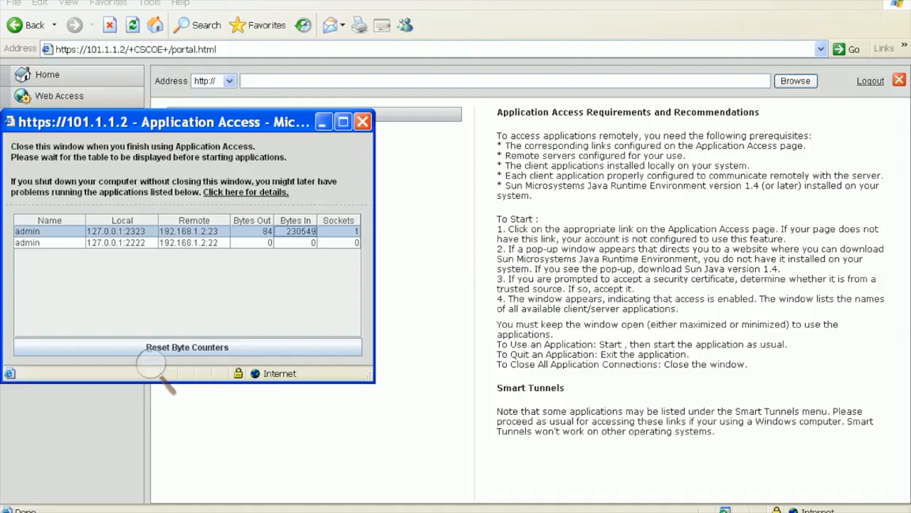
- Close the Application Access window, confirm stopping it, and click Logout on the portal
left_click(363, 122)
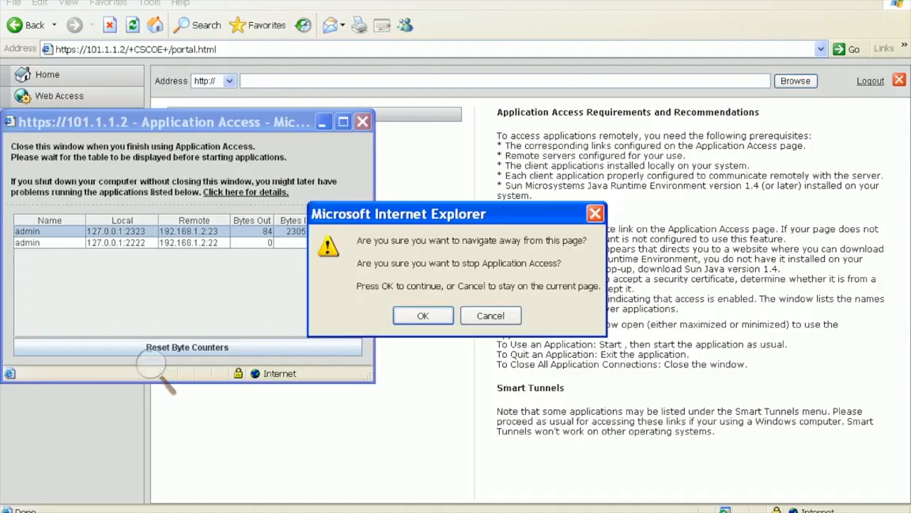
key("Return")
left_click(871, 81)
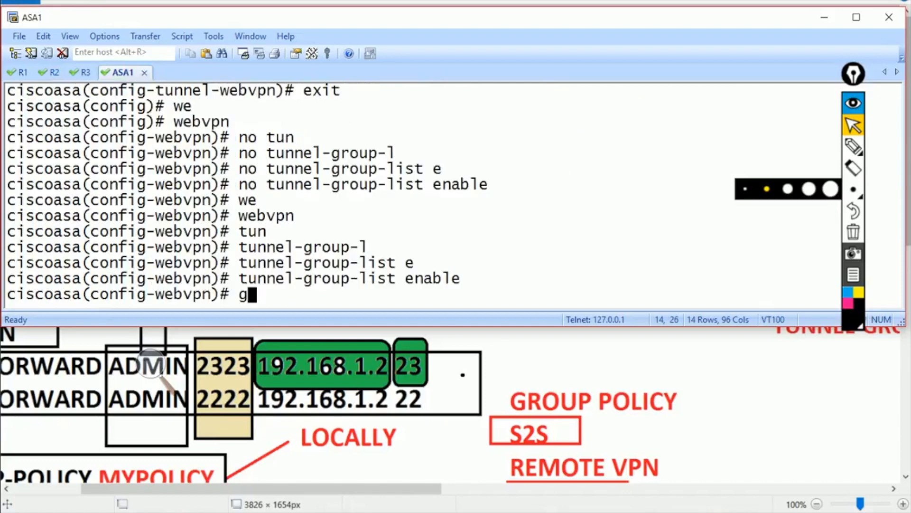
- On the ASA1 session, exit webvpn configuration mode back to a fresh config prompt
type("r")
key("Tab")
type("po")
key("BackSpace")
key("BackSpace")
key("BackSpace")
key("BackSpace")
key("BackSpace")
key("BackSpace")
key("BackSpace")
key("BackSpace")
type("exit")
key("Return")
key("Return")
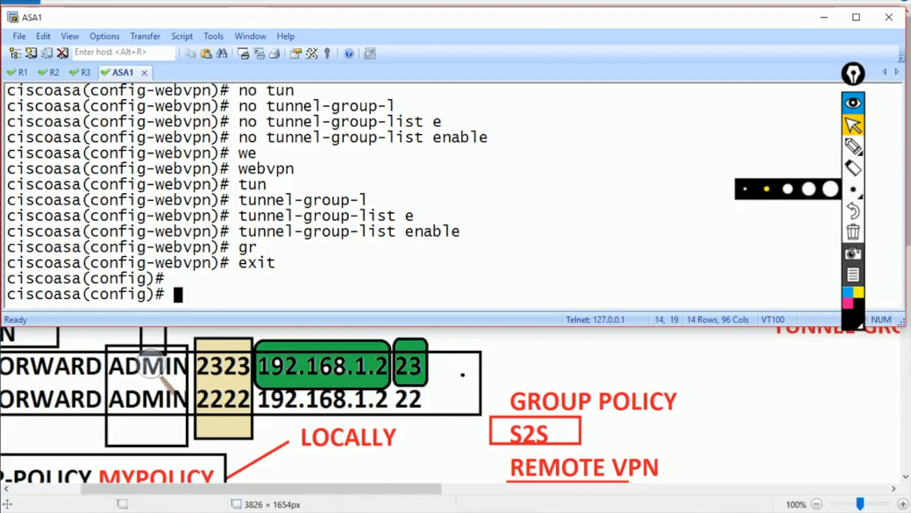
key("Return")
- Enter the webvpn settings under group-policy mypolicy attributes
type("gr")
key("Tab")
type("po")
key("Tab")
type("admin")
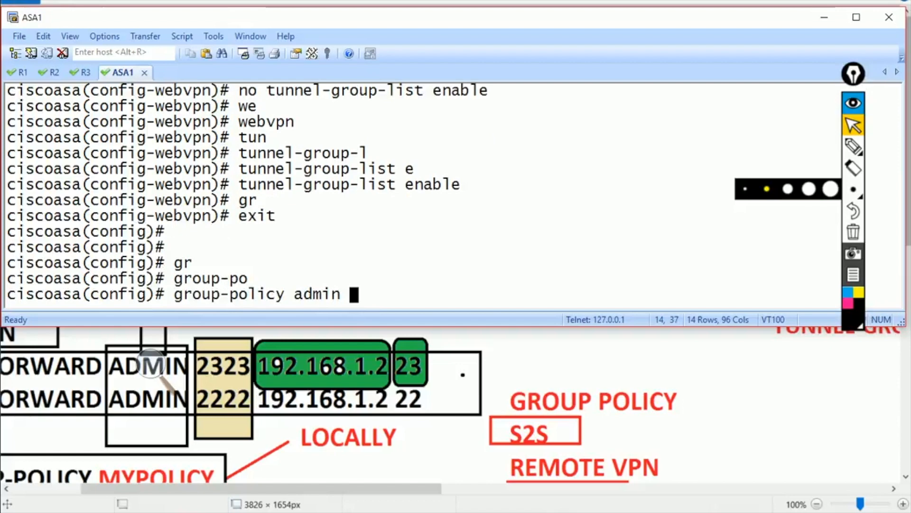
key("BackSpace")
key("BackSpace")
key("BackSpace")
key("BackSpace")
key("BackSpace")
key("BackSpace")
type(",m")
key("BackSpace")
key("BackSpace")
type("my[pol")
key("BackSpace")
key("BackSpace")
key("BackSpace")
key("BackSpace")
type("policy a")
key("Tab")
key("Return")
type("we")
key("Tab")
key("Return")
- Remove 'port-forward enable admin' from mypolicy's webvpn settings
type("no ")
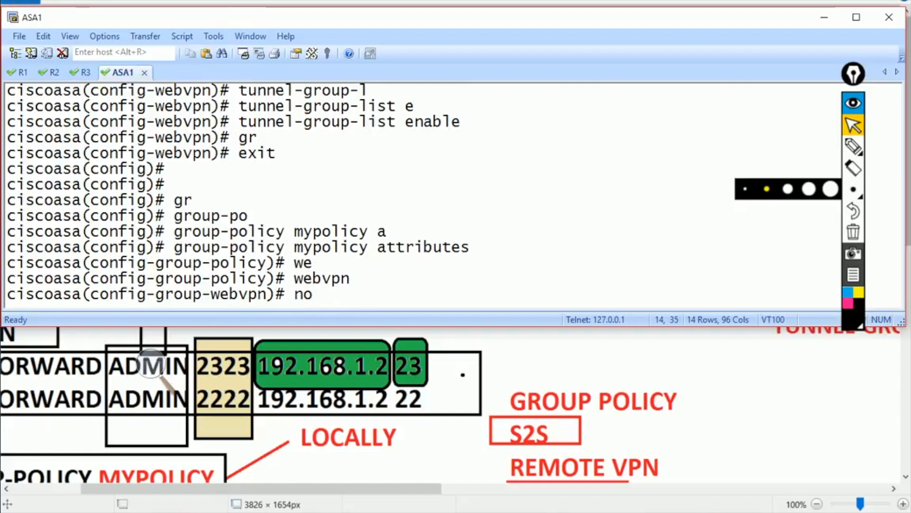
type("port-0")
key("BackSpace")
type("f")
key("Tab")
type("en")
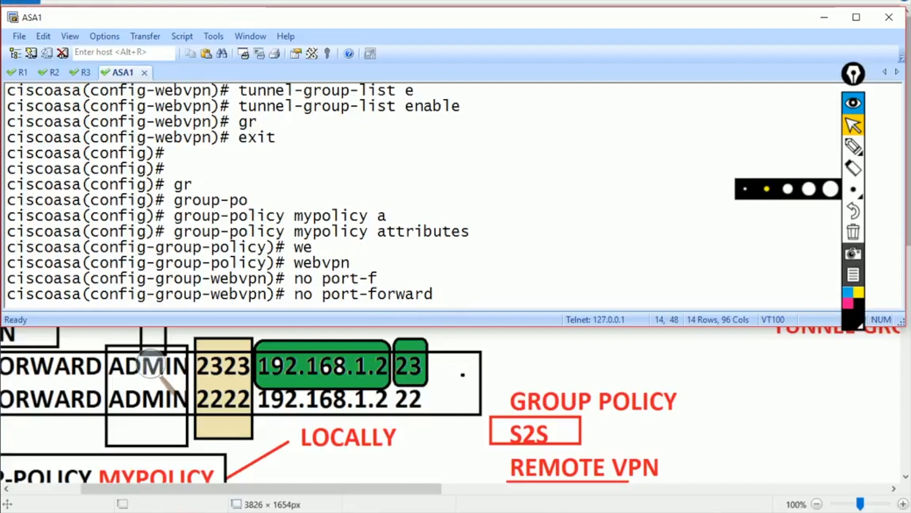
key("Tab")
type("admin")
key("Return")
- Add 'port-forward auto-start admin' and exit the policy's webvpn mode
type("p")
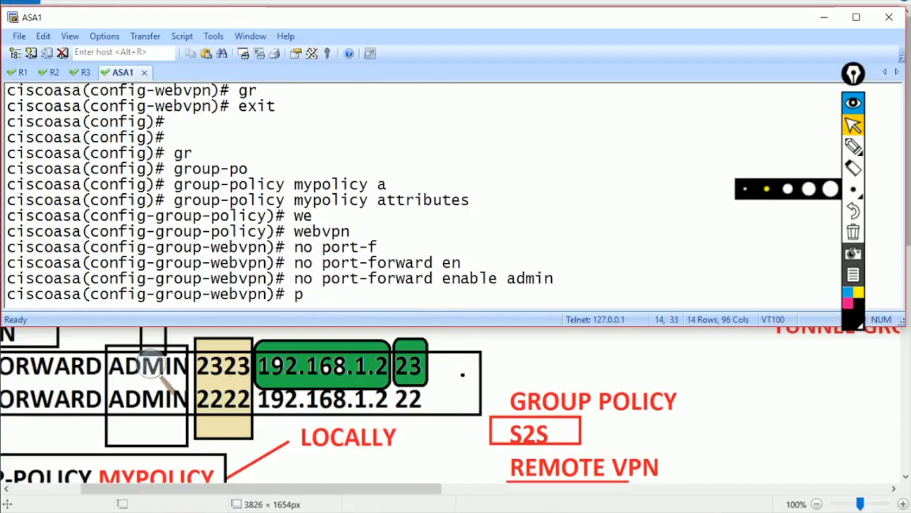
type("ort")
key("Tab")
type("au")
key("Tab")
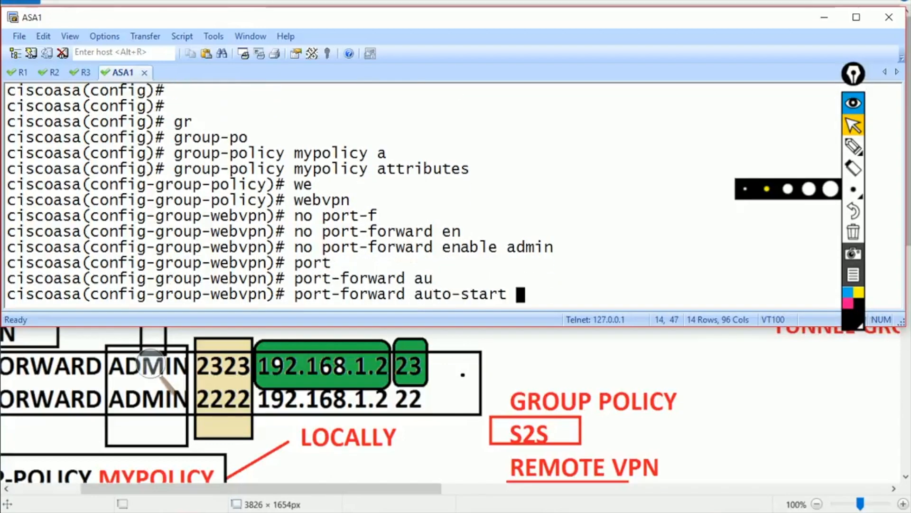
type("admin")
key("Return")
type("exit")
key("Return")
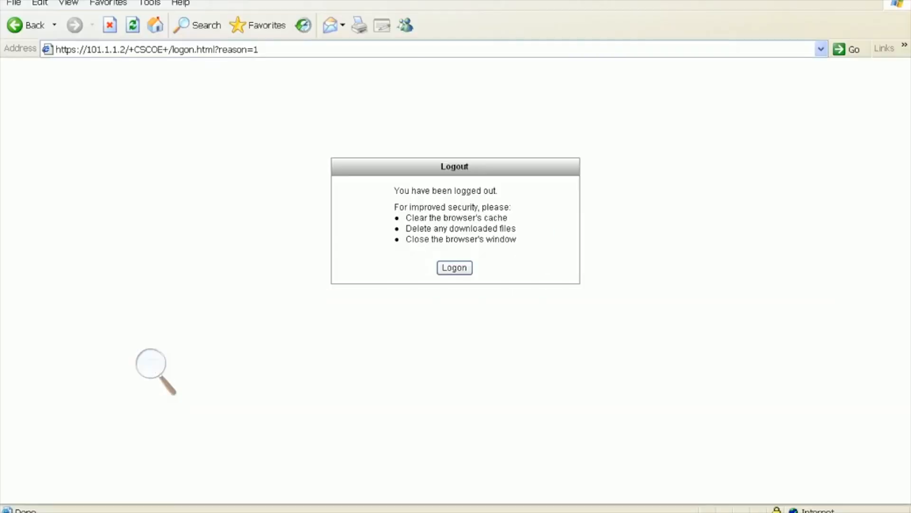
- Log back into the WebVPN portal with the username and password
key("Return")
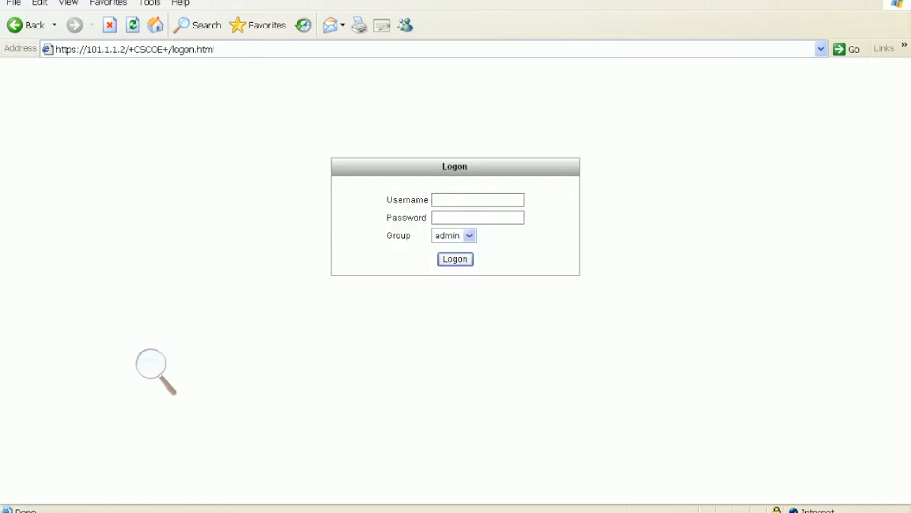
type("cisco")
key("Tab")
type("cisco123")
key("Return")
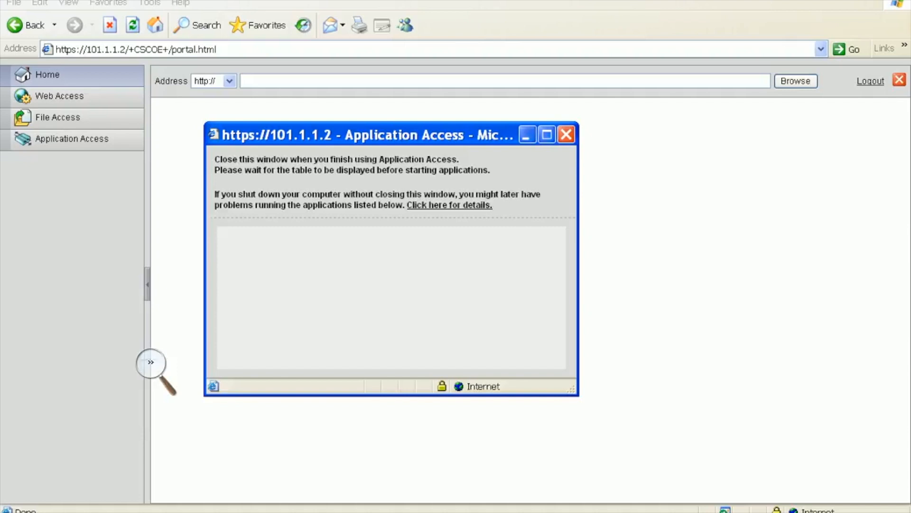
- Magnify the auto-opened Application Access list showing ports 2323 and 2222, then restore 100% zoom
left_click(151, 362)
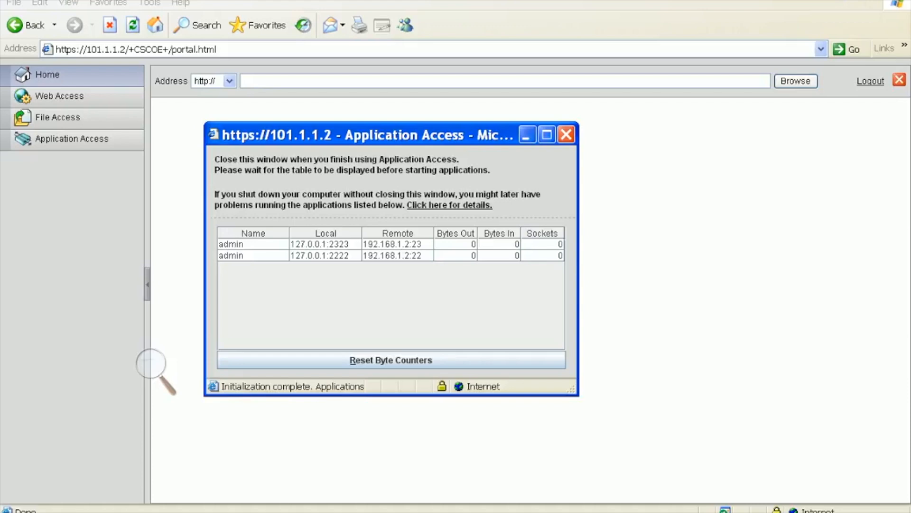
left_click(150, 361)
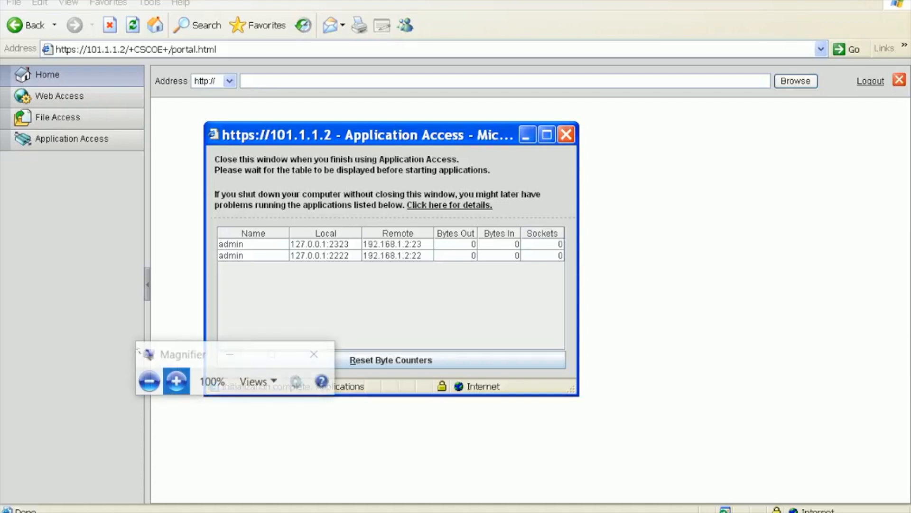
left_click(177, 380)
left_click(325, 187)
left_click(325, 215)
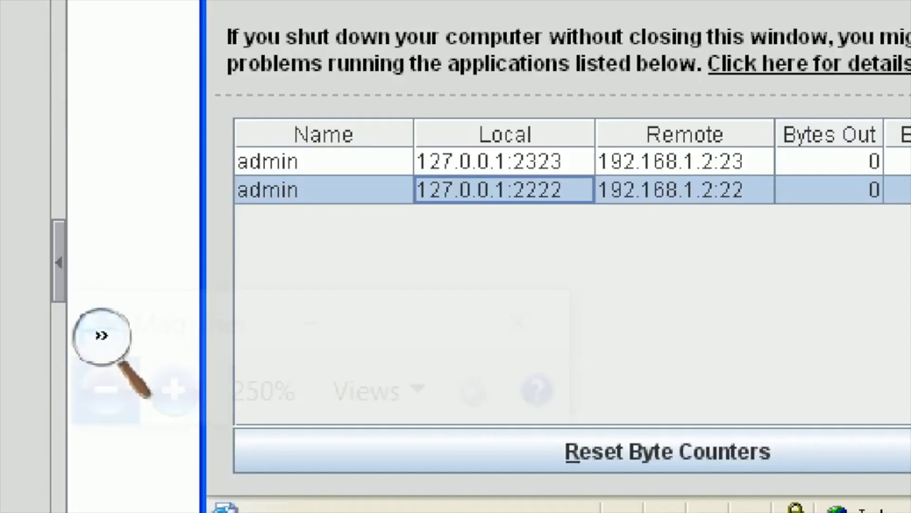
left_click(105, 340)
left_click(106, 386)
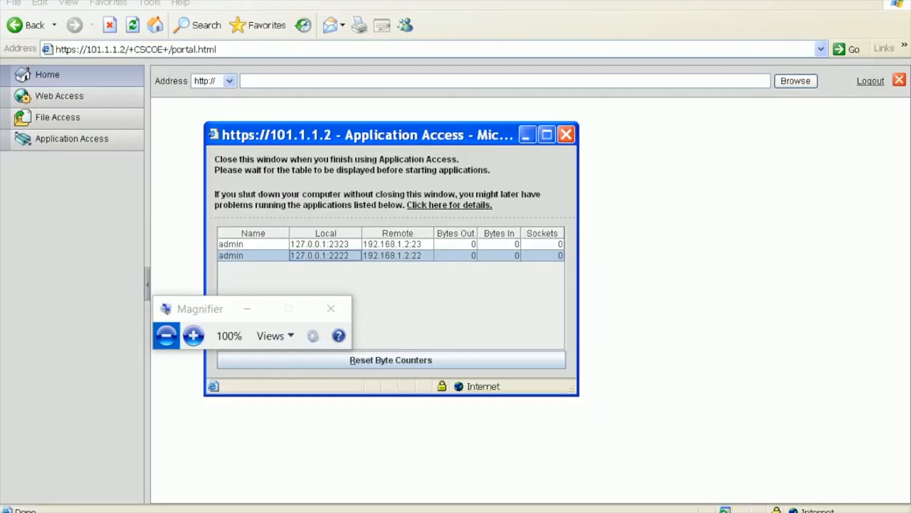
key("alt+Tab")
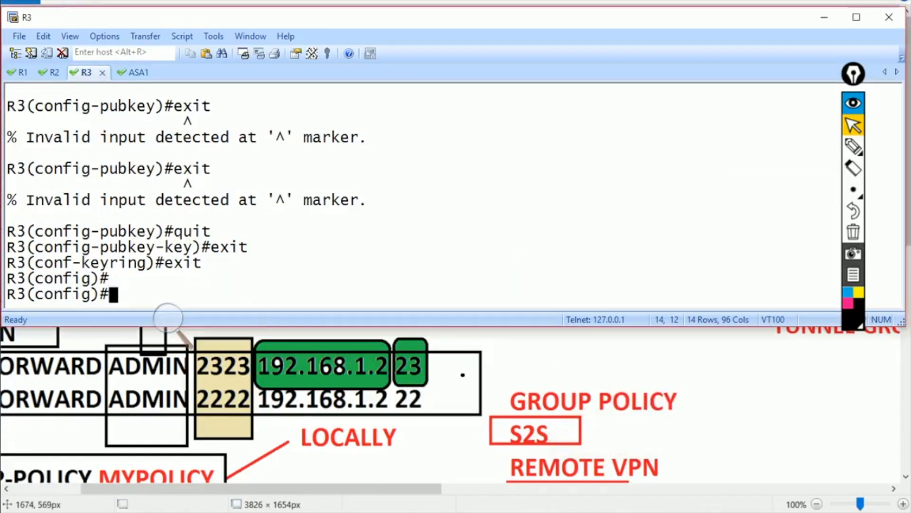
key("ctrl+shift+Tab")
key("ctrl+Tab")
key("Return")
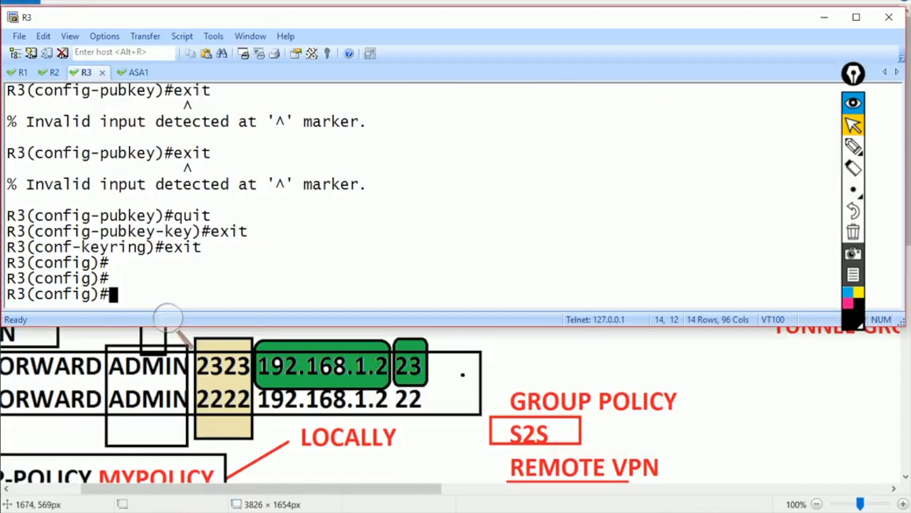
key("Return")
key("Return")
key("Return")
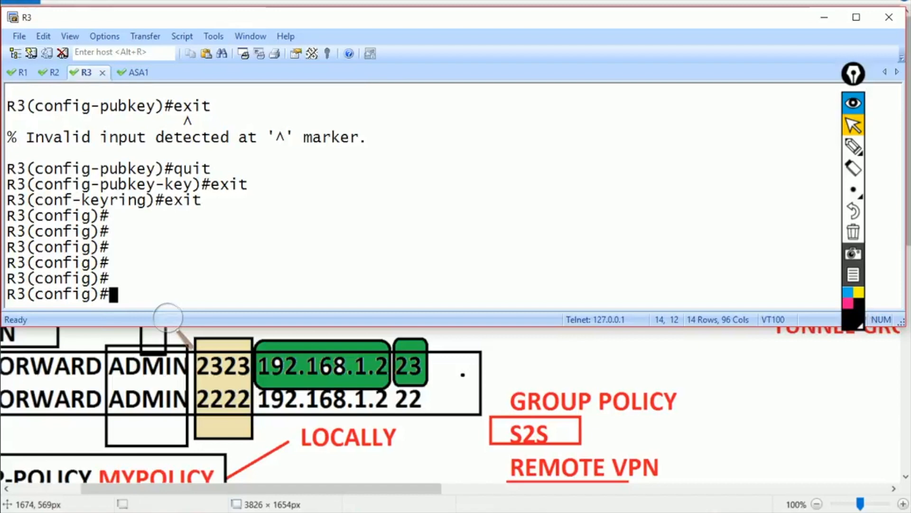
- Place a 'REMOTE VPN' text note on the GNS3 canvas below the ASA1–R2 link
key("alt+Tab")
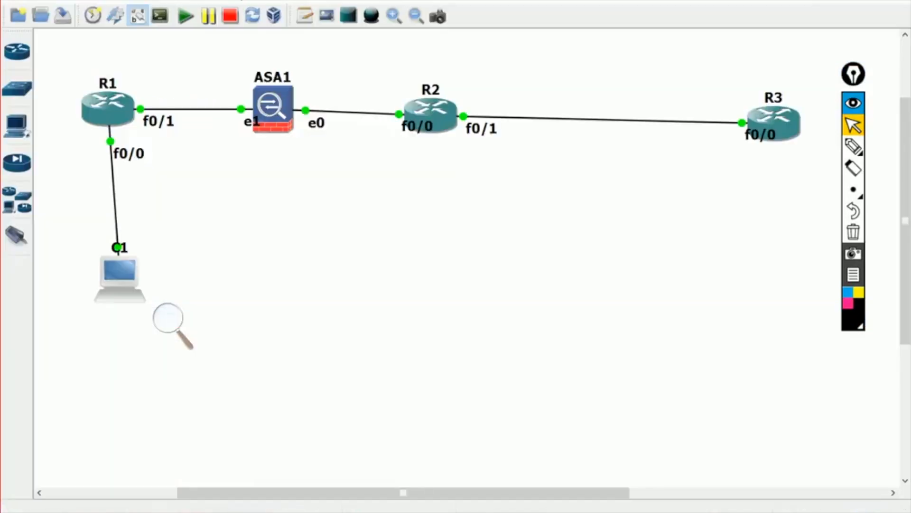
scroll(168, 319, "down", 1)
scroll(169, 319, "up", 1)
left_click(275, 213)
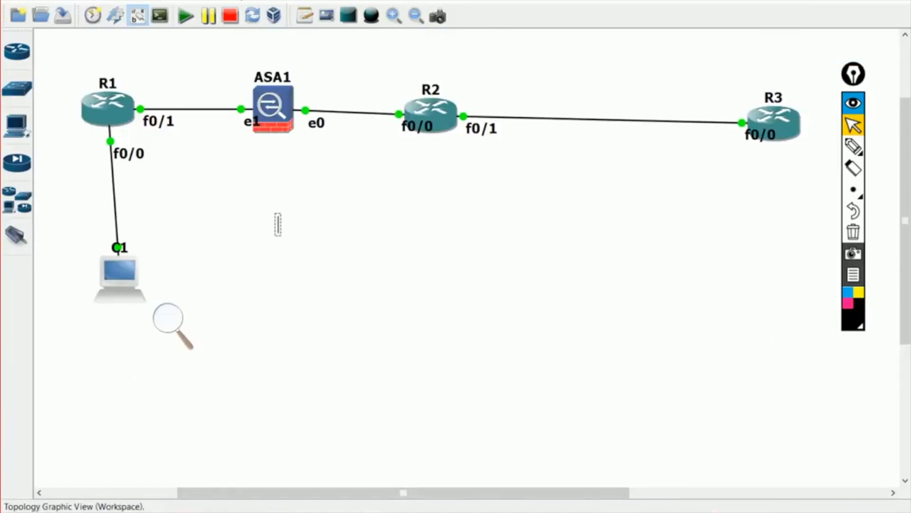
type("REMOTE VPN")
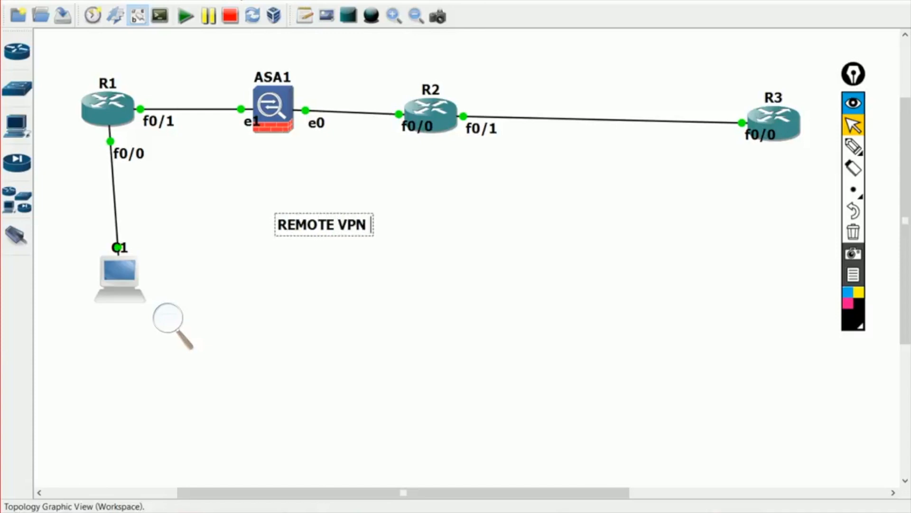
key("Return")
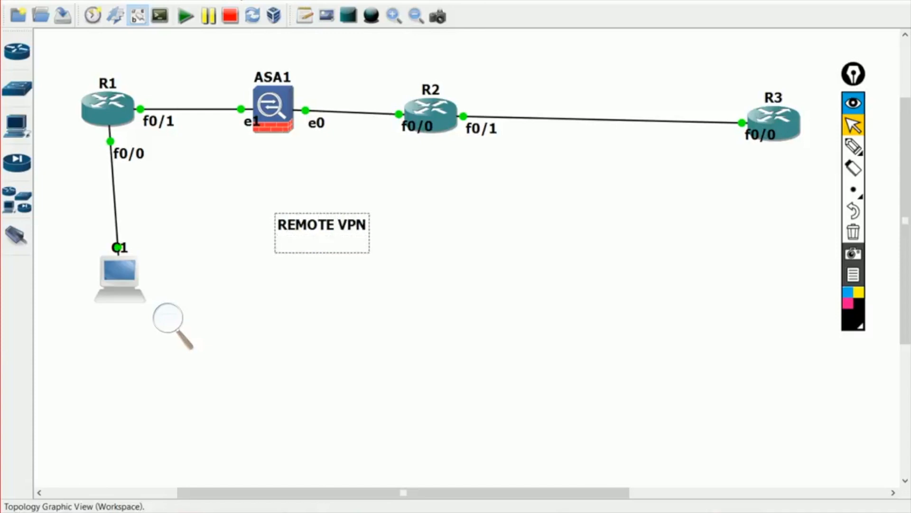
mouse_move(356, 512)
left_click(432, 437)
key("super")
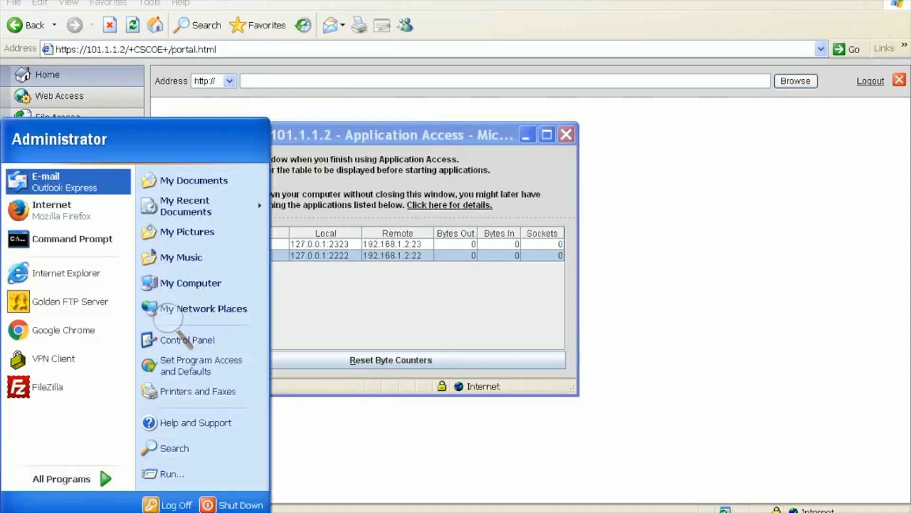
- Dismiss the program launcher and close the Cisco VPN Client while it starts up
key("Escape")
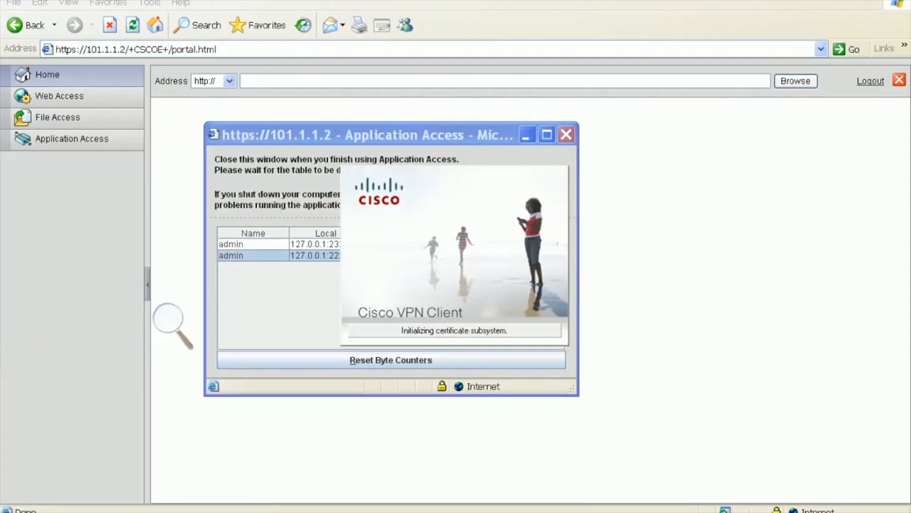
left_click(772, 228)
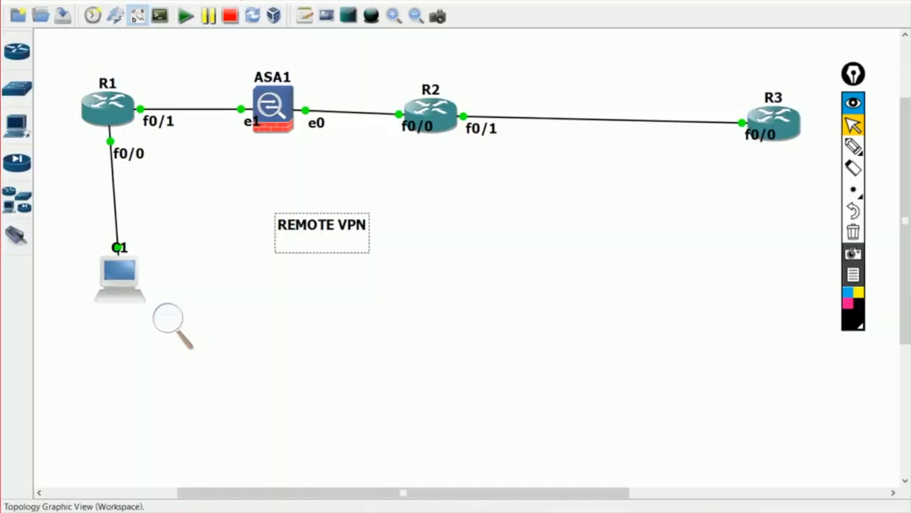
- With the pen tool, handwrite 'server FTP' near the top with an arrow into it
left_click(853, 146)
mouse_move(519, 18)
left_mouse_down()
mouse_move(543, 33)
mouse_move(564, 5)
mouse_move(628, 17)
mouse_move(688, 10)
left_mouse_up()
mouse_move(568, 71)
left_mouse_down()
mouse_move(569, 57)
mouse_move(590, 44)
left_mouse_up()
left_click_drag(568, 59, 597, 55)
mouse_move(604, 46)
left_mouse_down()
mouse_move(617, 45)
mouse_move(619, 74)
left_mouse_up()
mouse_move(638, 48)
left_mouse_down()
mouse_move(638, 69)
mouse_move(631, 62)
left_mouse_up()
left_click_drag(420, 0, 483, 56)
- Handwrite 'SVC' and a looped 'SSL VPN Client' label below the FTP server note
mouse_move(535, 136)
left_mouse_down()
mouse_move(525, 176)
mouse_move(496, 161)
left_mouse_up()
mouse_move(551, 138)
left_mouse_down()
mouse_move(593, 129)
mouse_move(634, 167)
mouse_move(641, 161)
left_mouse_up()
mouse_move(487, 230)
left_mouse_down()
mouse_move(472, 225)
mouse_move(446, 260)
left_mouse_up()
mouse_move(503, 228)
left_mouse_down()
mouse_move(527, 232)
mouse_move(499, 259)
left_mouse_up()
left_click_drag(551, 222, 597, 247)
mouse_move(467, 297)
left_mouse_down()
mouse_move(512, 292)
mouse_move(534, 334)
left_mouse_up()
mouse_move(518, 289)
left_mouse_down()
mouse_move(525, 310)
mouse_move(598, 325)
mouse_move(620, 304)
left_mouse_up()
mouse_move(520, 361)
left_mouse_down()
mouse_move(494, 367)
mouse_move(545, 378)
mouse_move(581, 401)
left_mouse_up()
left_click(573, 365)
mouse_move(585, 380)
left_mouse_down()
mouse_move(605, 375)
mouse_move(615, 399)
left_mouse_up()
left_click_drag(612, 394, 661, 393)
left_click_drag(649, 387, 680, 381)
mouse_move(484, 204)
left_mouse_down()
mouse_move(480, 266)
mouse_move(508, 280)
mouse_move(510, 327)
mouse_move(546, 390)
left_mouse_up()
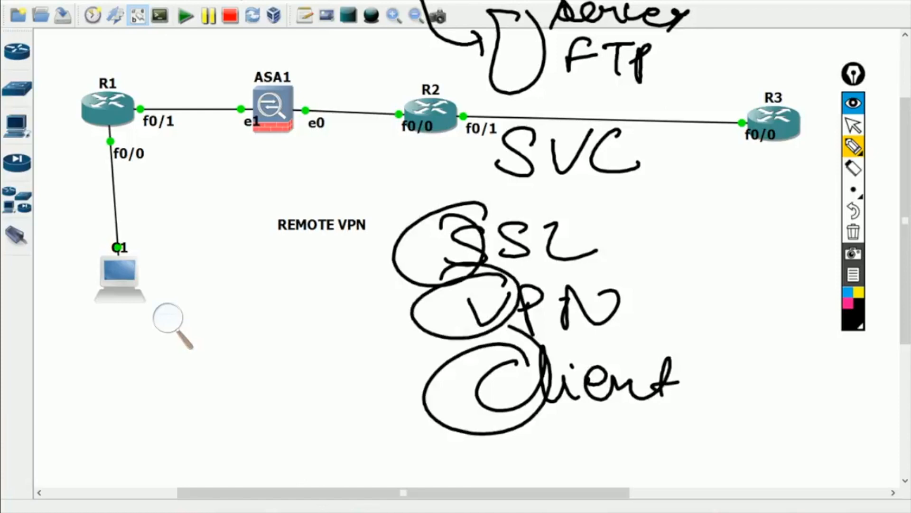
left_click_drag(413, 313, 510, 328)
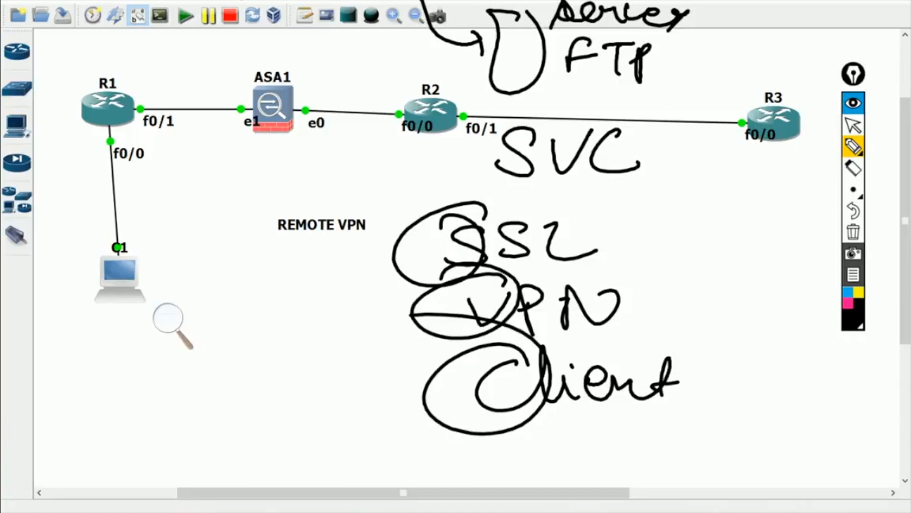
- Draw arrows from the FTP server to ASA1 and from ASA1 down to the circled PC
mouse_move(507, 42)
left_mouse_down()
mouse_move(477, 49)
mouse_move(334, 24)
mouse_move(265, 45)
mouse_move(266, 81)
left_mouse_up()
left_click_drag(287, 61, 278, 81)
mouse_move(153, 260)
left_mouse_down()
mouse_move(142, 250)
mouse_move(64, 295)
mouse_move(197, 232)
mouse_move(228, 197)
mouse_move(258, 218)
mouse_move(285, 197)
mouse_move(365, 196)
mouse_move(376, 183)
left_mouse_up()
mouse_move(285, 100)
left_mouse_down()
mouse_move(192, 81)
mouse_move(126, 241)
left_mouse_up()
mouse_move(129, 198)
left_mouse_down()
mouse_move(122, 243)
mouse_move(171, 213)
left_mouse_up()
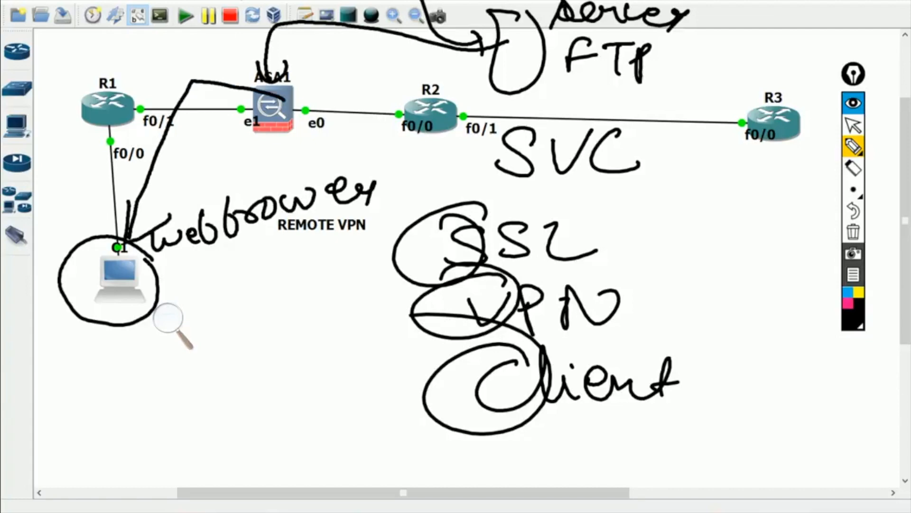
mouse_move(287, 100)
left_mouse_down()
mouse_move(195, 76)
mouse_move(143, 158)
mouse_move(117, 243)
left_mouse_up()
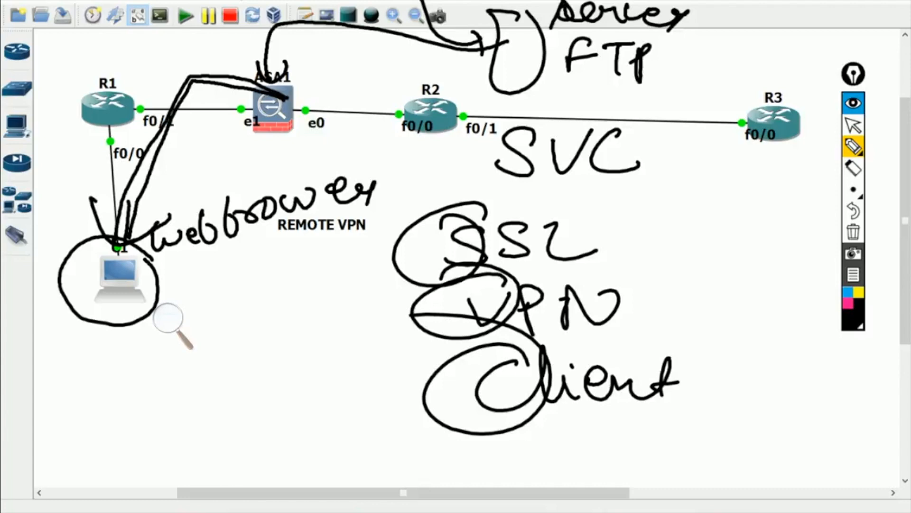
left_click(853, 126)
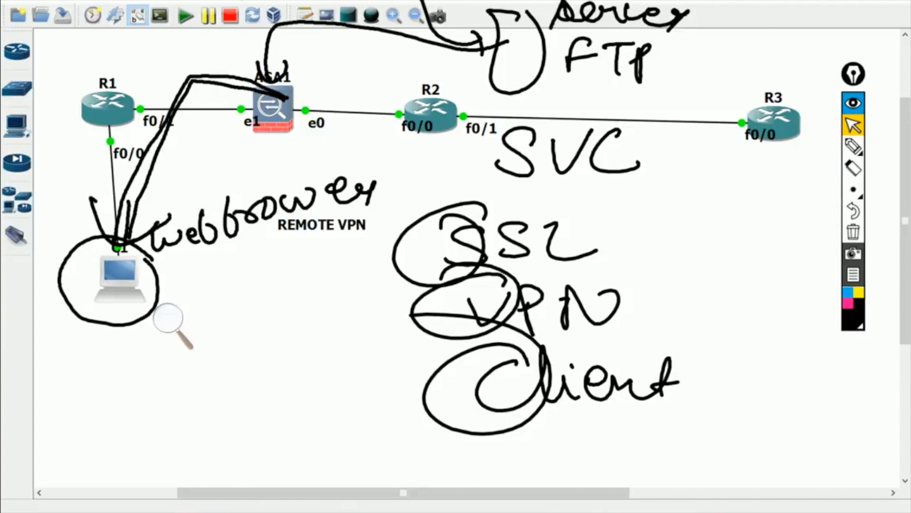
key("alt+Tab")
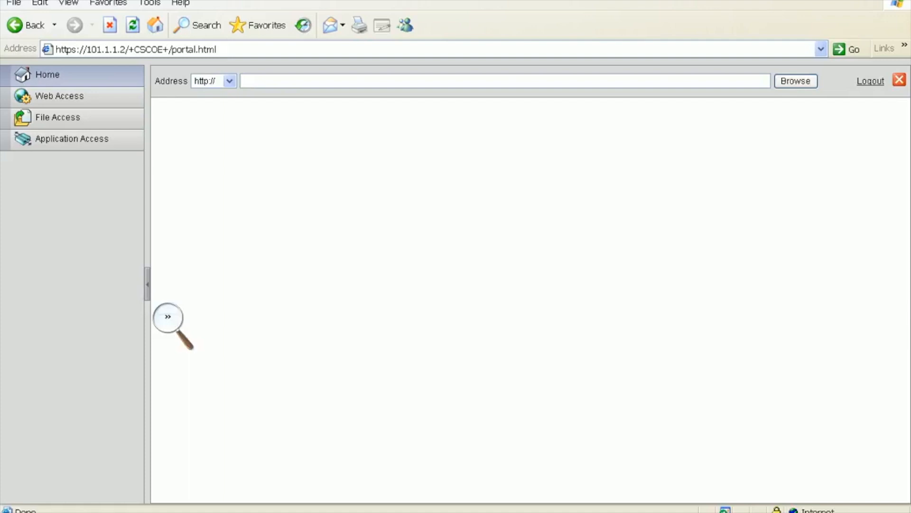
- Launch Cisco VPN Client from the Start menu and close it again
key("super")
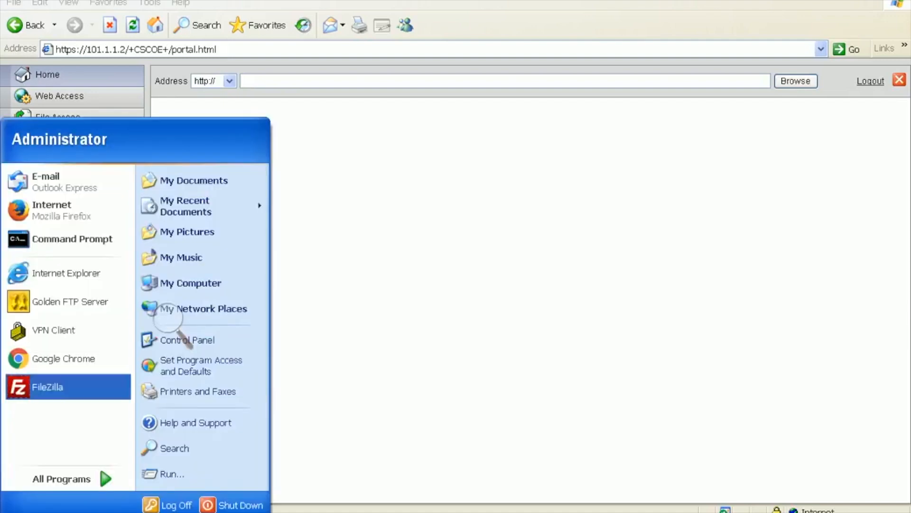
key("Return")
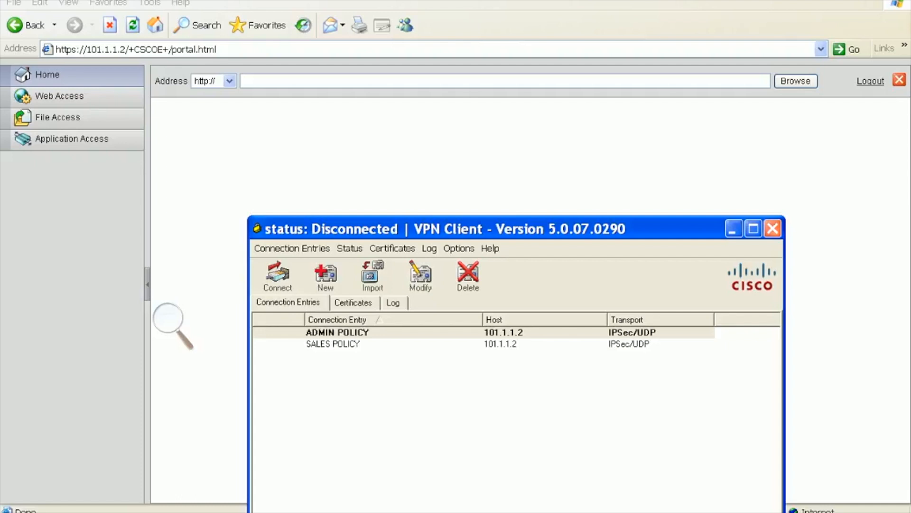
left_click(772, 229)
key("super")
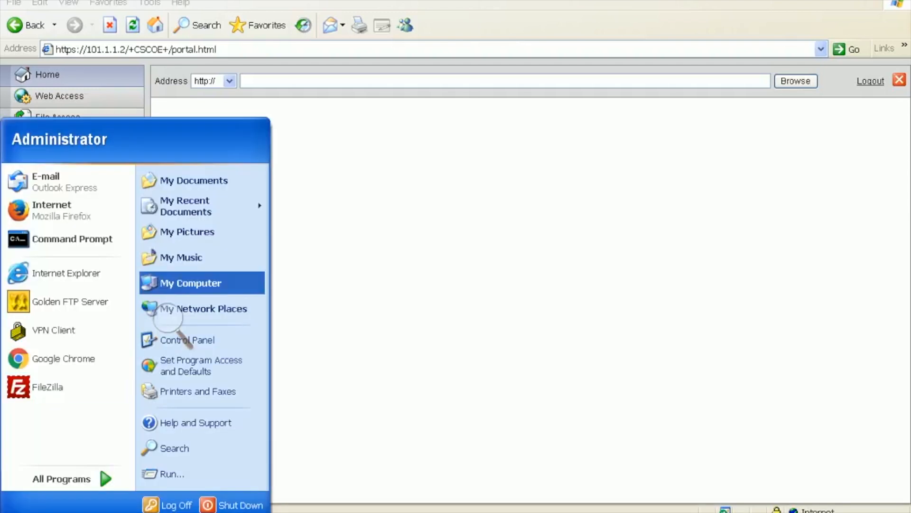
- Remove Cisco AnyConnect VPN Client in Add or Remove Programs, then close Control Panel
left_click(183, 340)
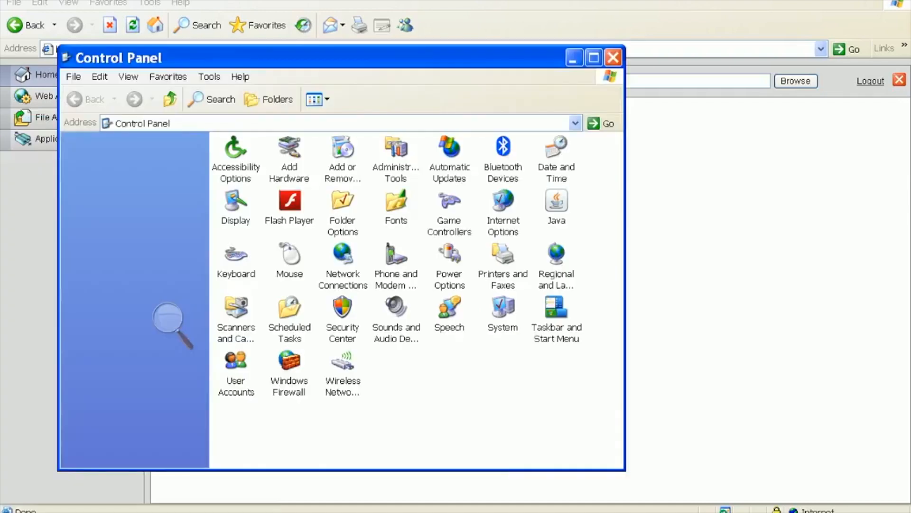
double_click(343, 158)
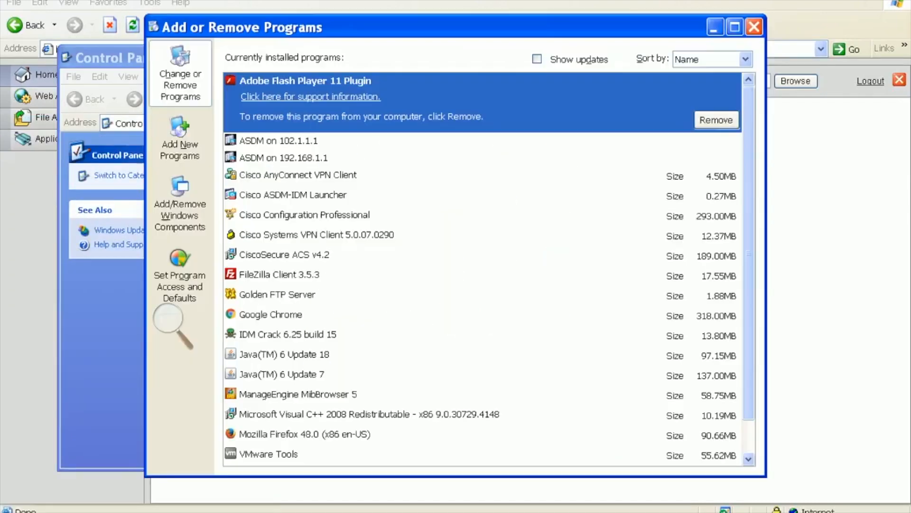
left_click(299, 175)
left_click(716, 190)
left_click(424, 299)
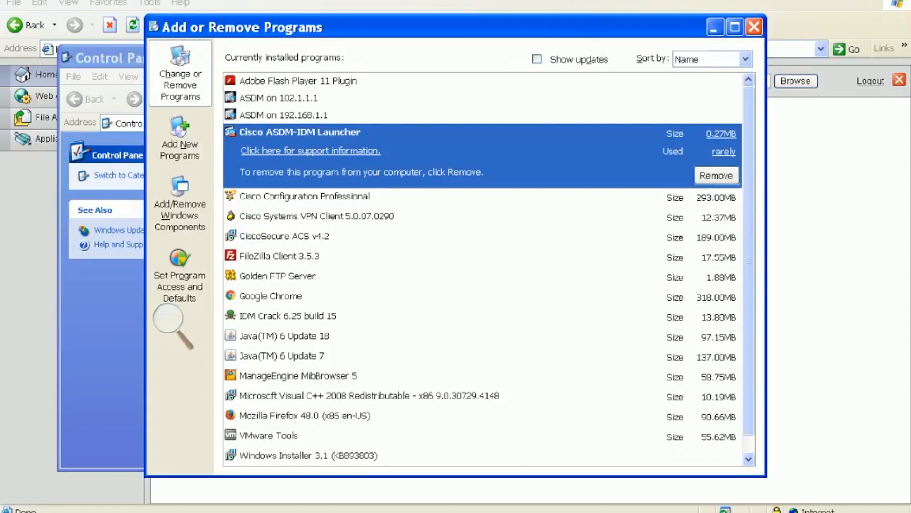
left_click(754, 27)
left_click(614, 57)
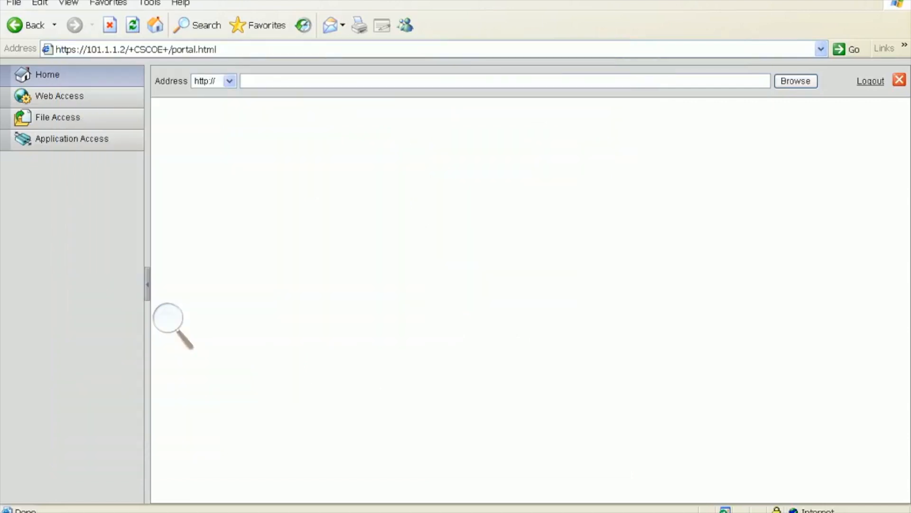
- Launch Golden FTP Server from the Start menu and select svc2.5.pkg on the desktop
key("super")
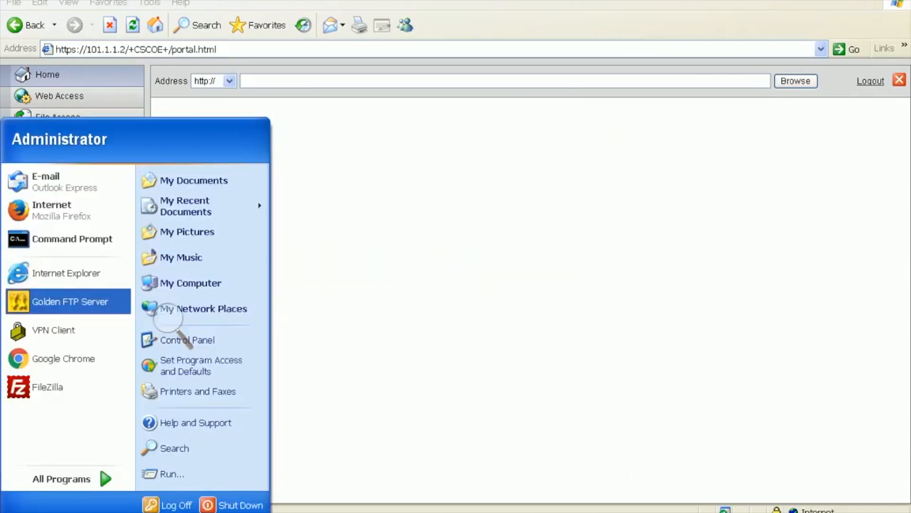
left_click(70, 301)
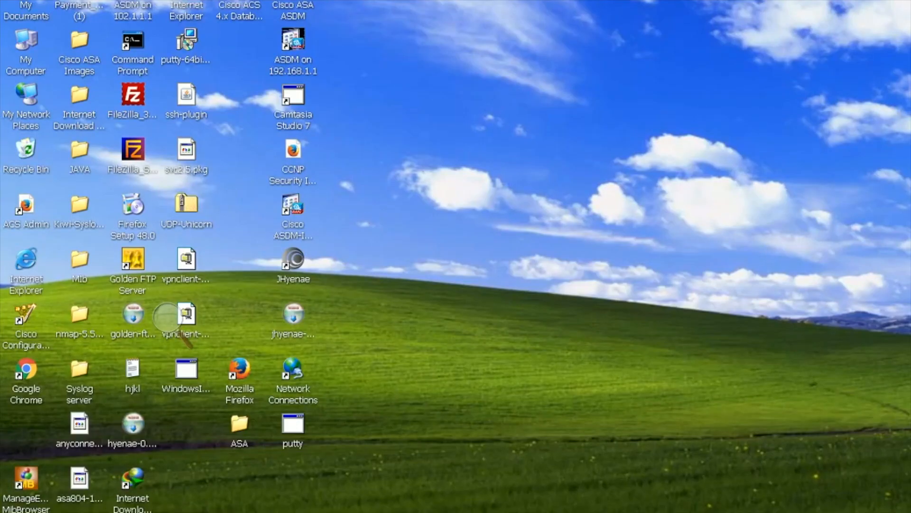
left_click(186, 151)
- Delete the asdm-713.bin, putty installer and asa861-2-smp-k8.bin shares
left_click(422, 201)
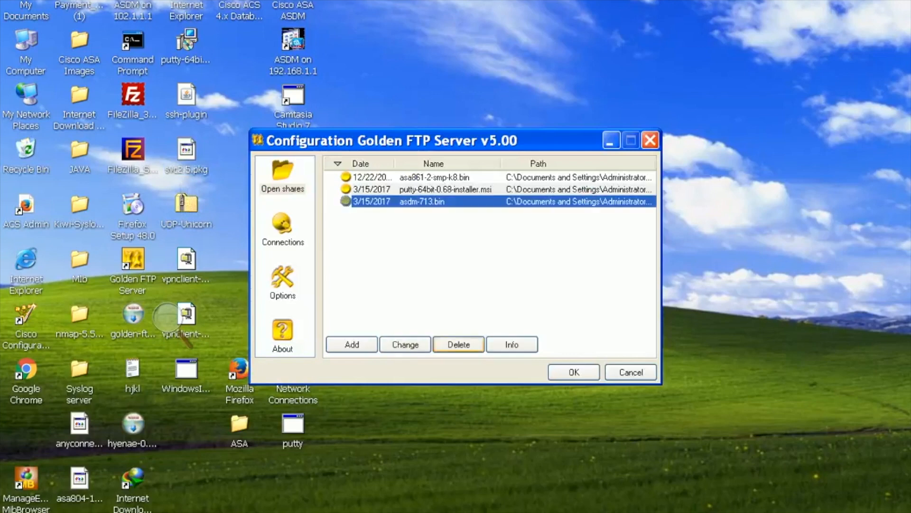
left_click(458, 345)
left_click(445, 189)
left_click(458, 345)
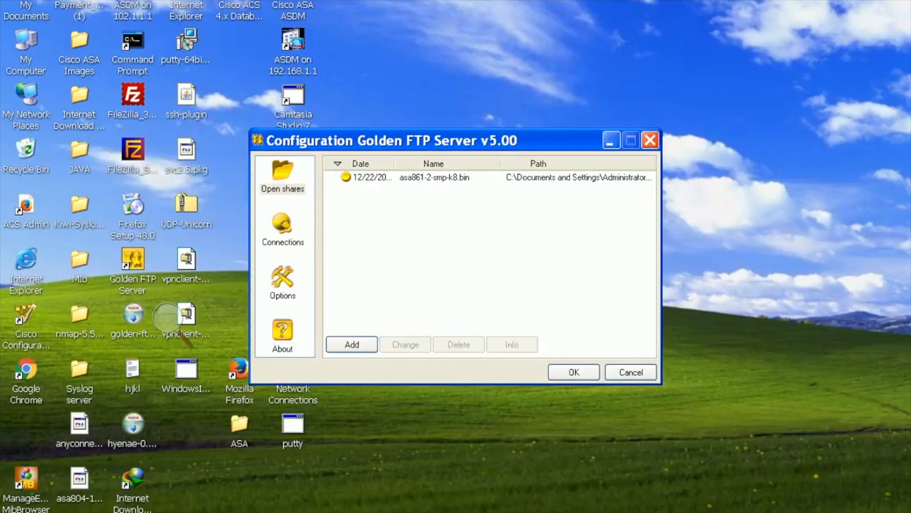
left_click(434, 177)
left_click(458, 345)
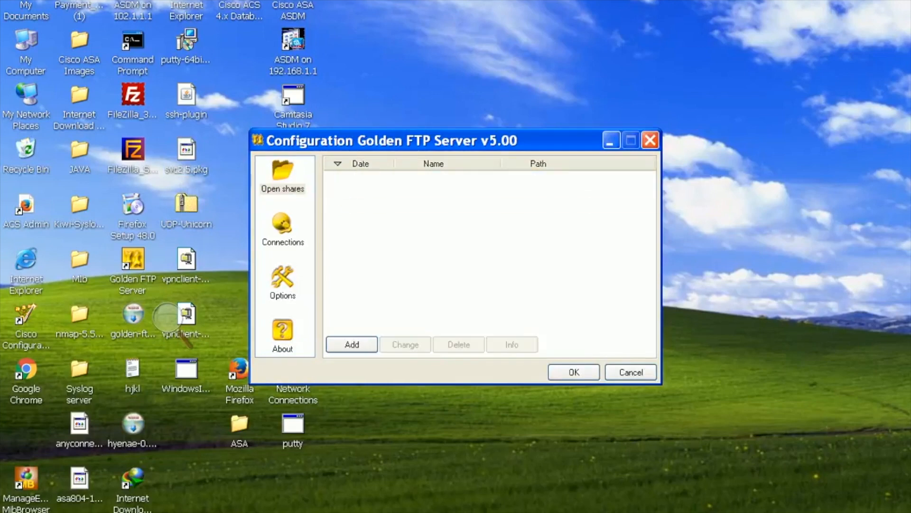
- Share svc2.5.pkg from the Desktop and view its share info
left_click(352, 344)
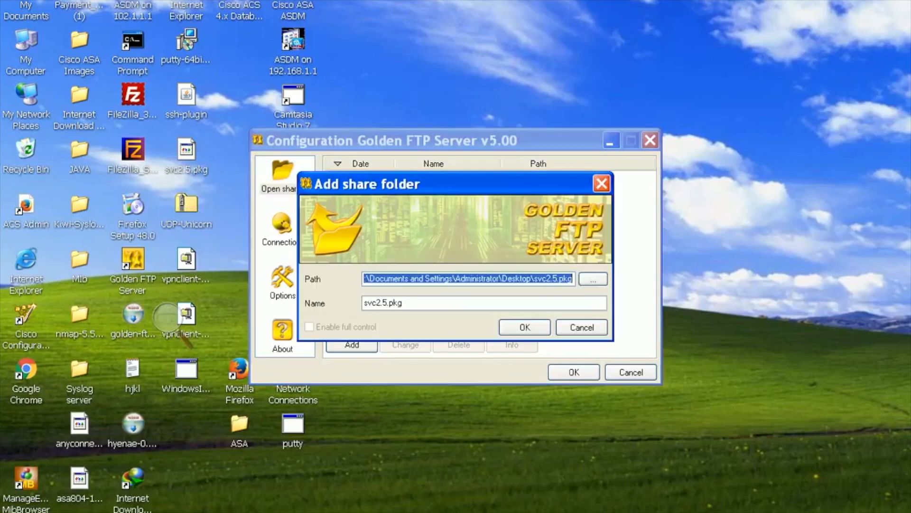
left_click(525, 327)
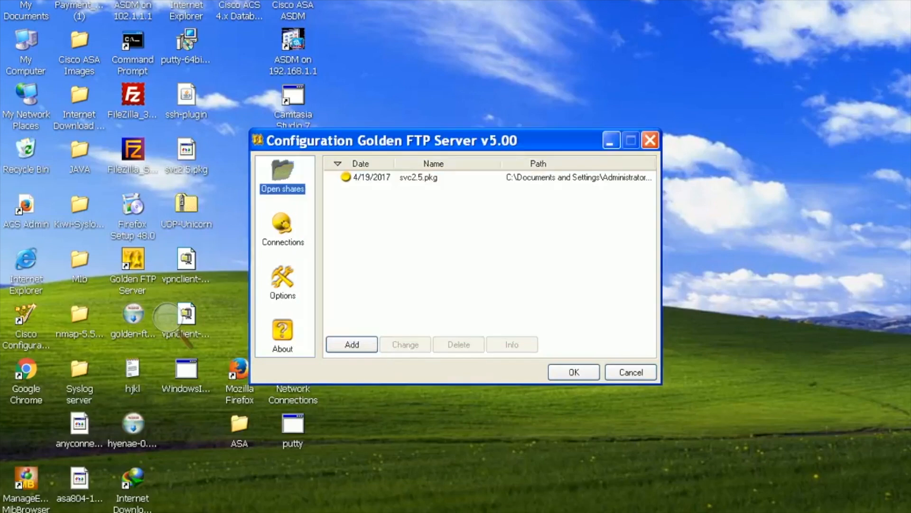
left_click(419, 177)
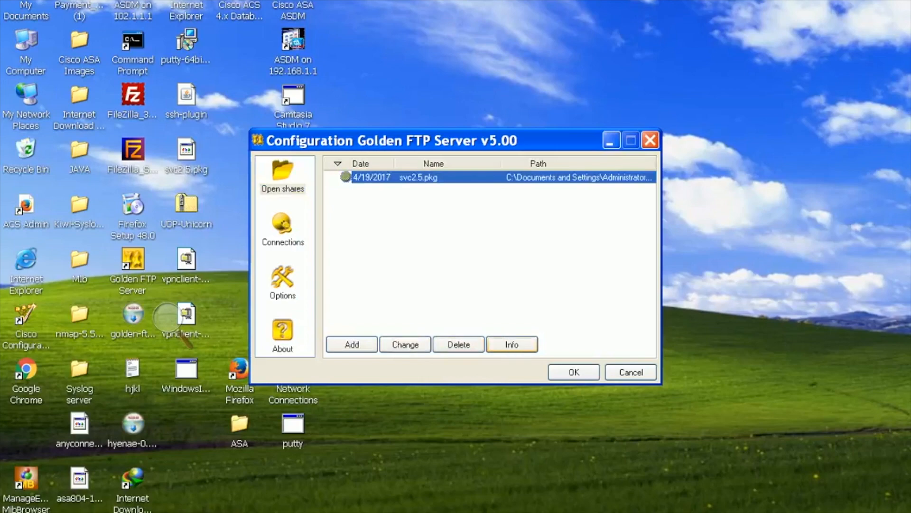
left_click(512, 344)
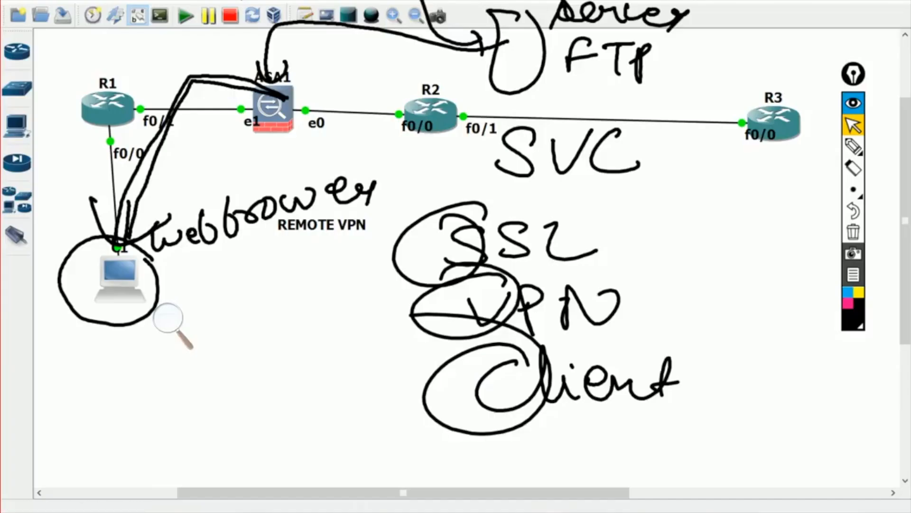
- In the ASA1 session, exit webvpn mode and re-enter global configuration mode with conf t
key("alt+Tab")
left_click(853, 231)
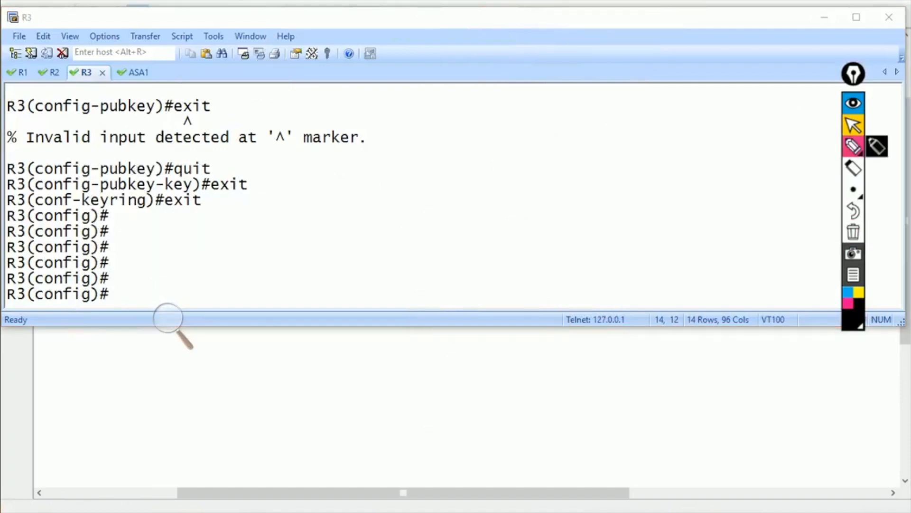
key("ctrl+Tab")
type("exit")
key("Return")
type("exit")
key("Return")
type("vonf")
key("BackSpace")
key("BackSpace")
key("BackSpace")
key("BackSpace")
type("conf t")
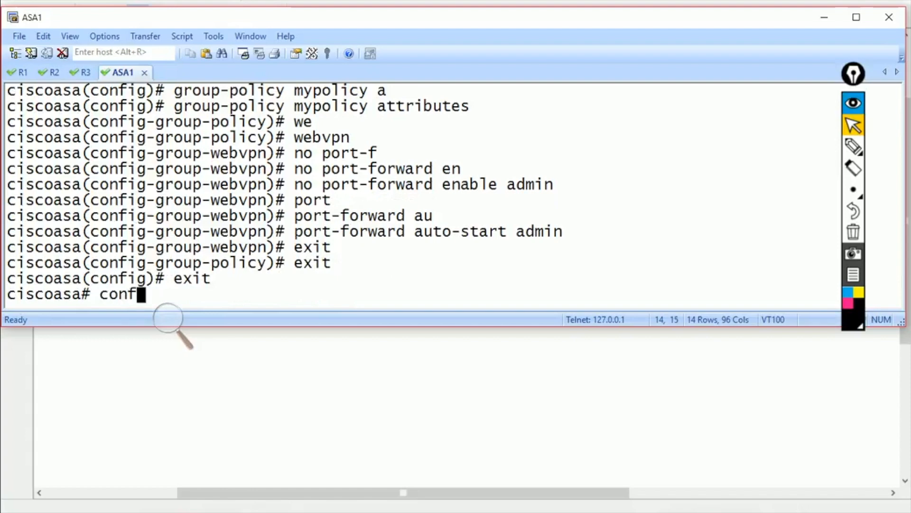
key("Return")
- Copy svc2.5.pkg from ftp://102.1.1.2 to flash:, accepting the default prompts
type("cop")
key("Tab")
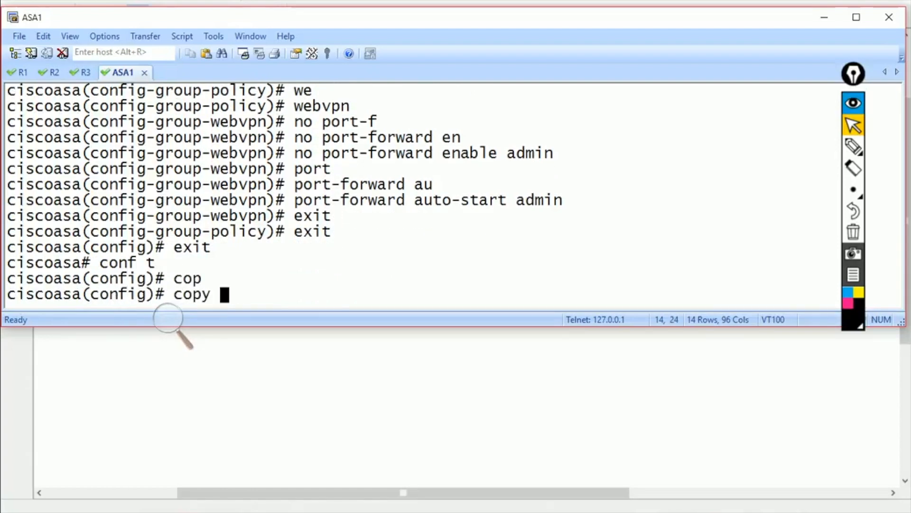
type("ftp://102.1.1.2/svc2.5.pkg")
left_click_drag(211, 295, 358, 295)
key("alt+Tab")
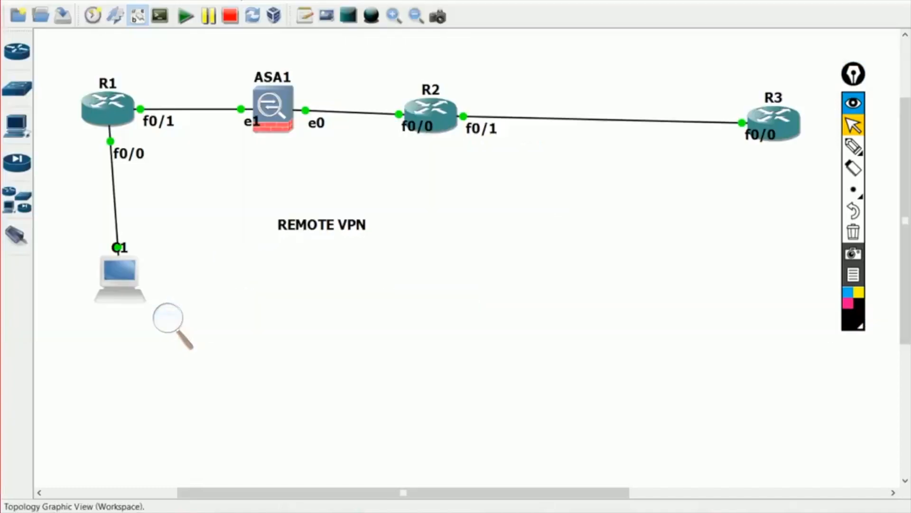
key("alt+Tab")
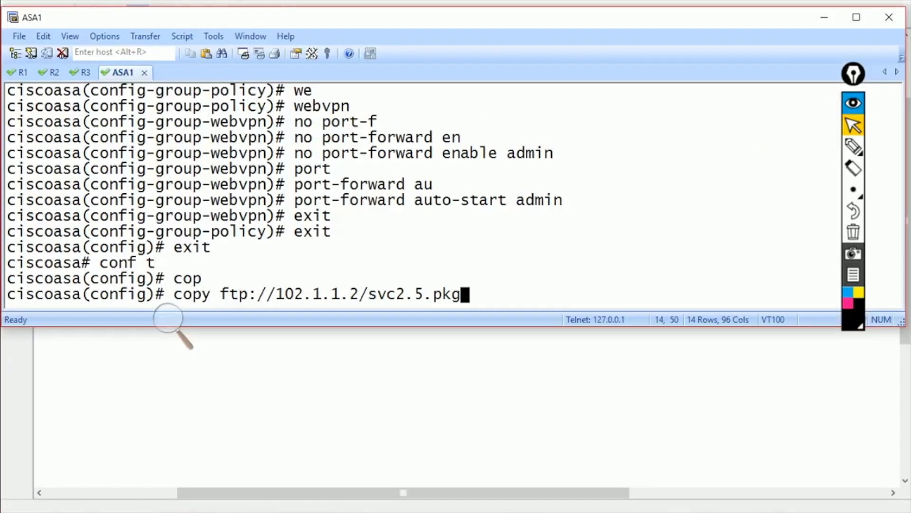
left_click_drag(369, 294, 451, 295)
type("fla")
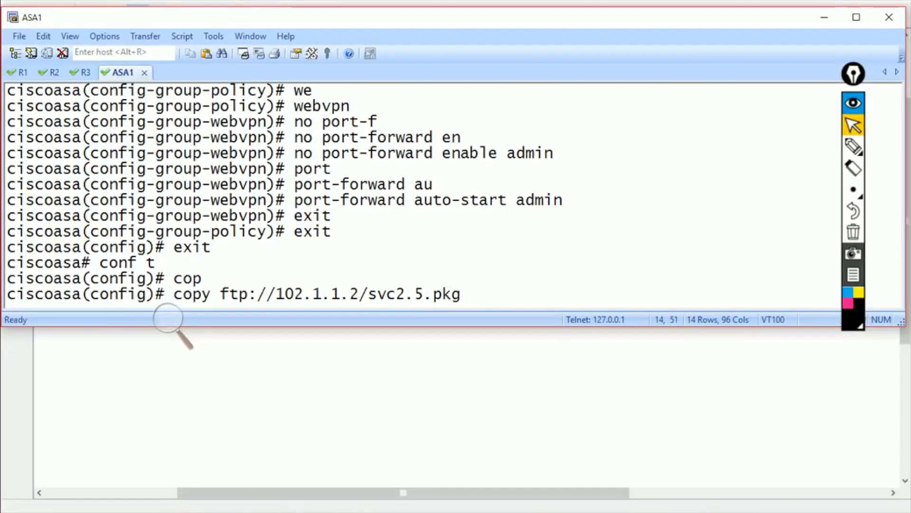
key("Tab")
key("Return")
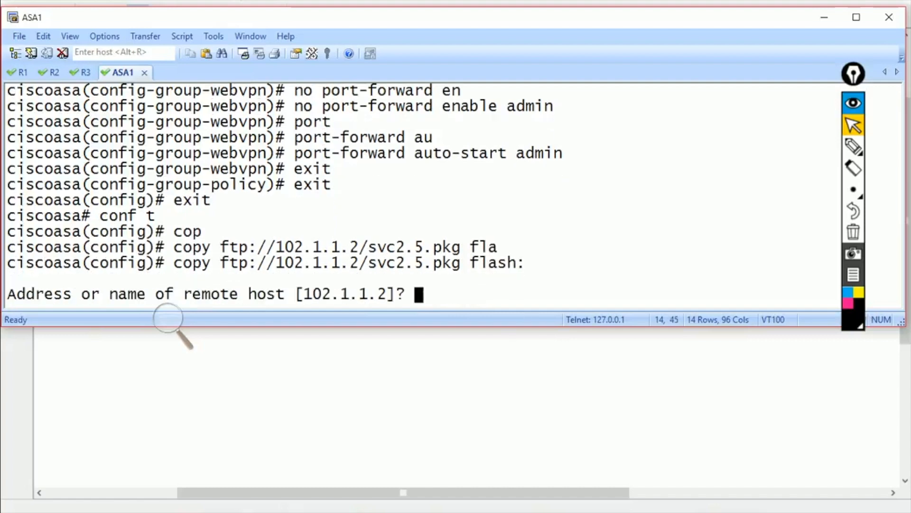
key("Return")
key("Return")
key("Return")
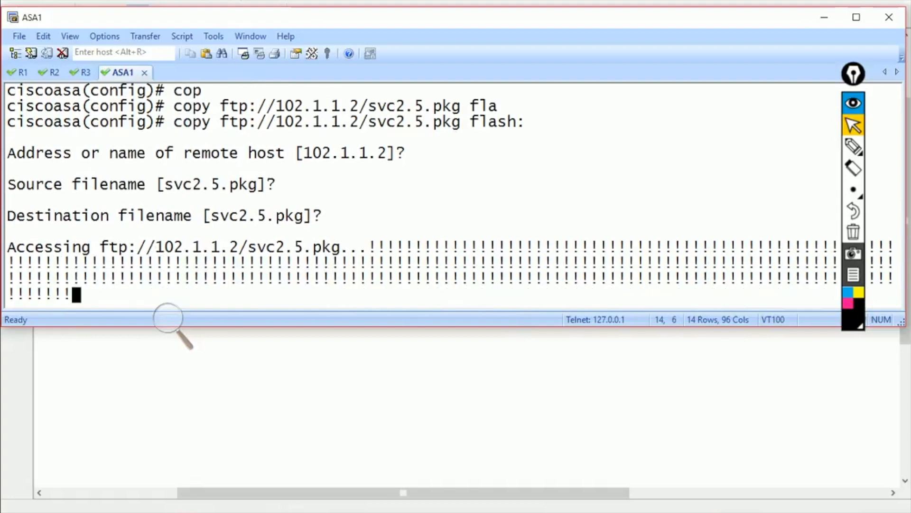
- Run 'show flash:' and confirm svc2.5.pkg (4678691 bytes) is listed
key("alt+Tab")
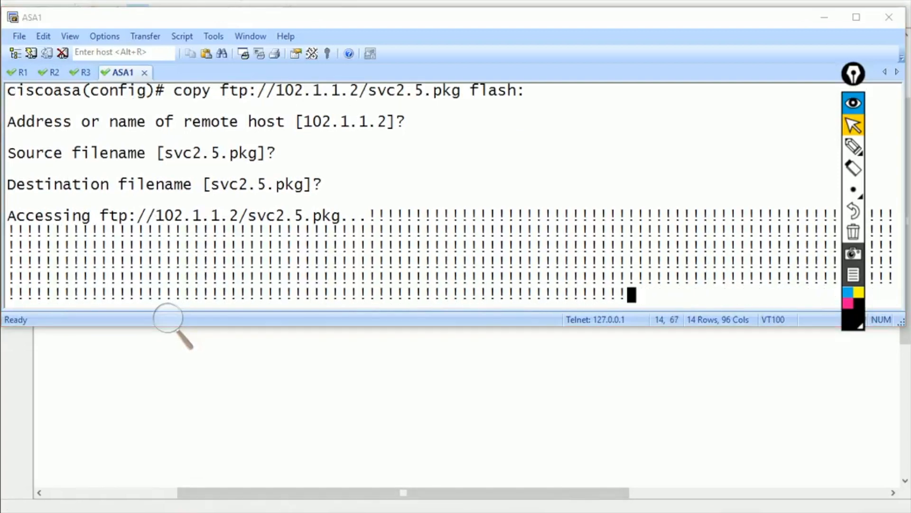
key("alt+Tab")
type("show flash:")
key("Return")
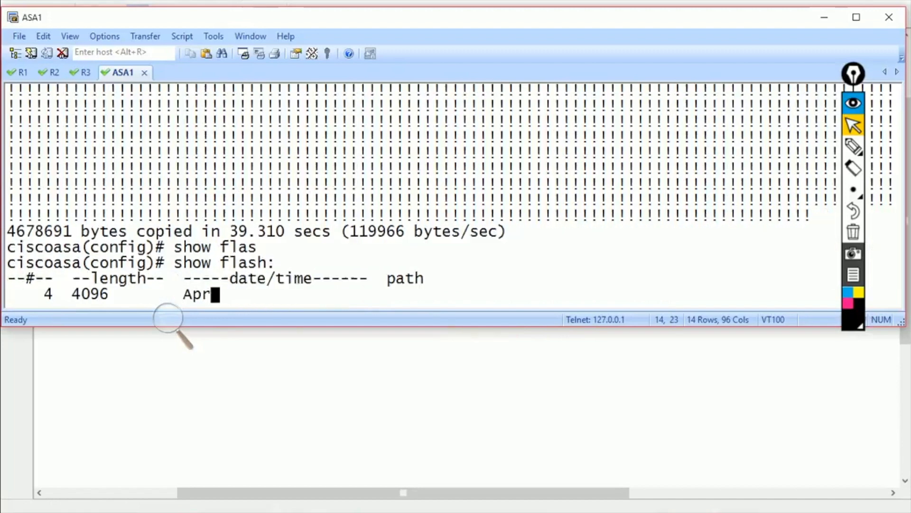
key("space")
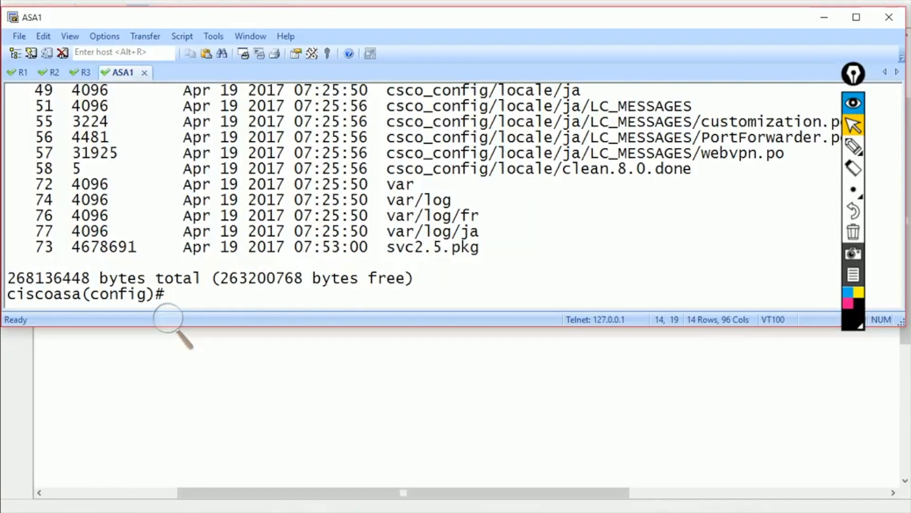
double_click(432, 248)
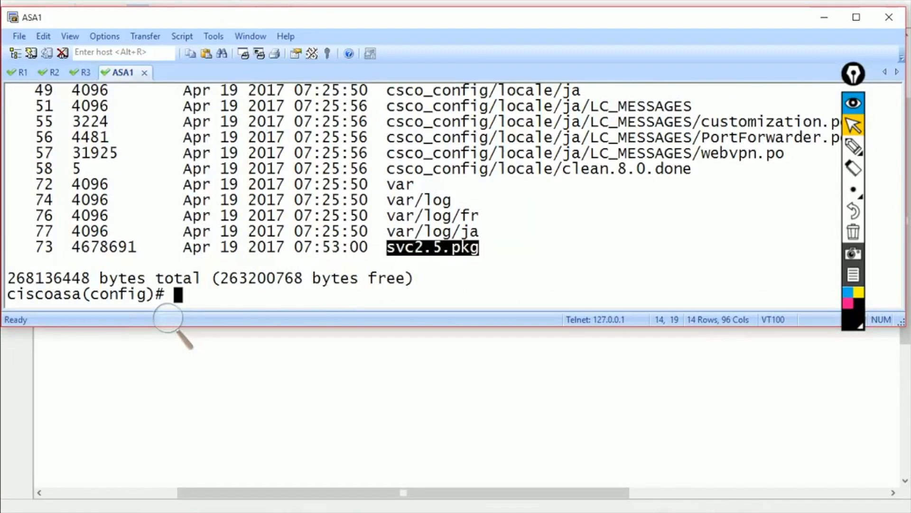
left_click_drag(397, 247, 423, 247)
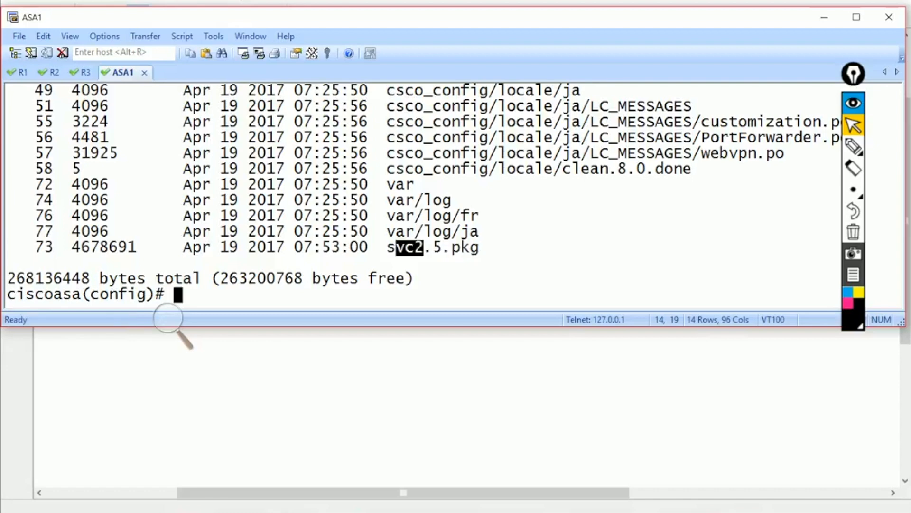
left_click(422, 247)
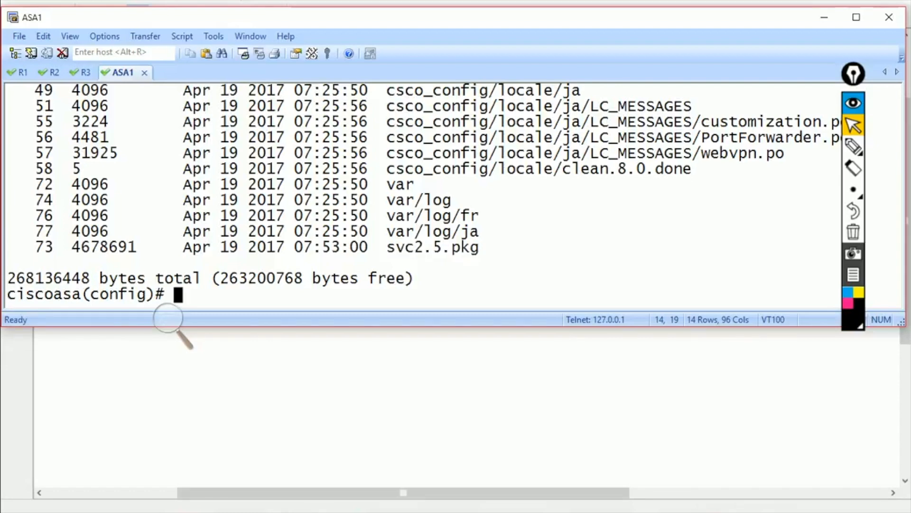
- Enter WebVPN configuration mode on ASA1
type("we")
key("Tab")
key("Return")
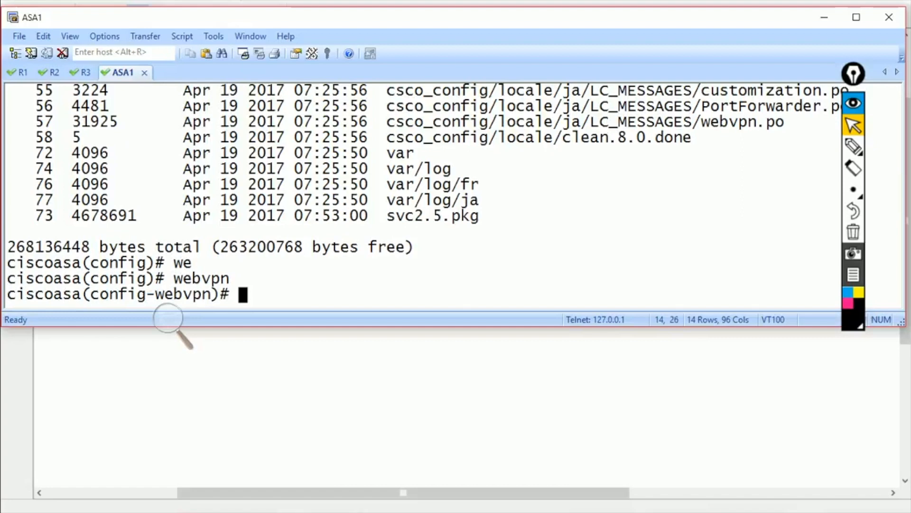
- Set the SSL VPN client image with 'svc image flash:/svc2.5.pkg'
type("sv")
key("BackSpace")
key("BackSpace")
type("svc")
key("Tab")
type("im")
key("Tab")
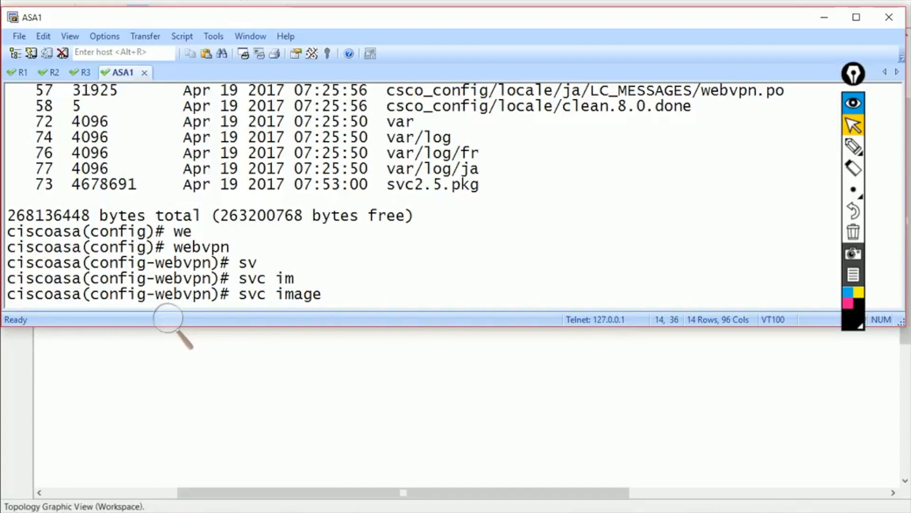
type("fl")
key("Tab")
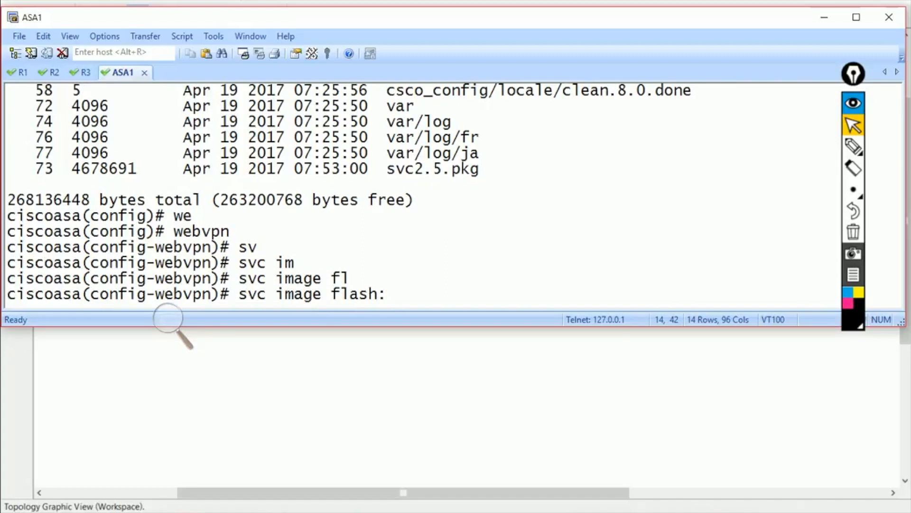
type("/s")
key("Tab")
type("v")
key("Tab")
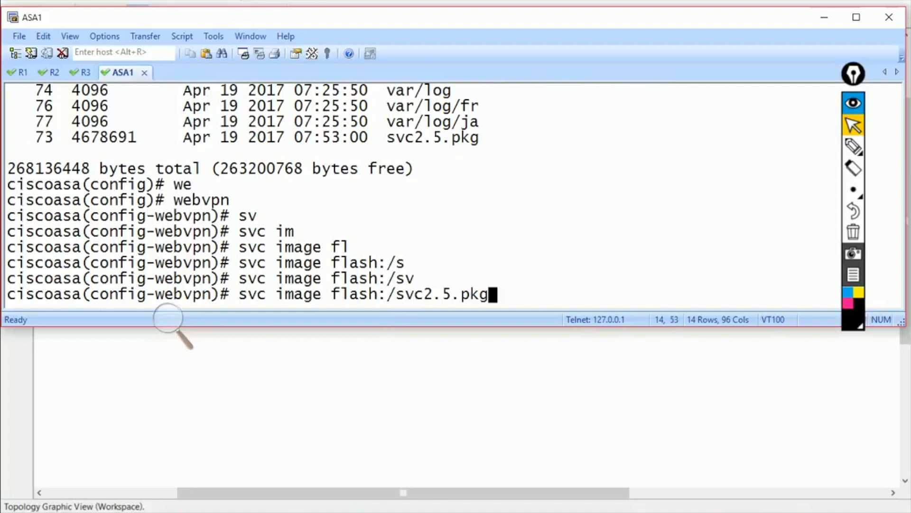
key("Return")
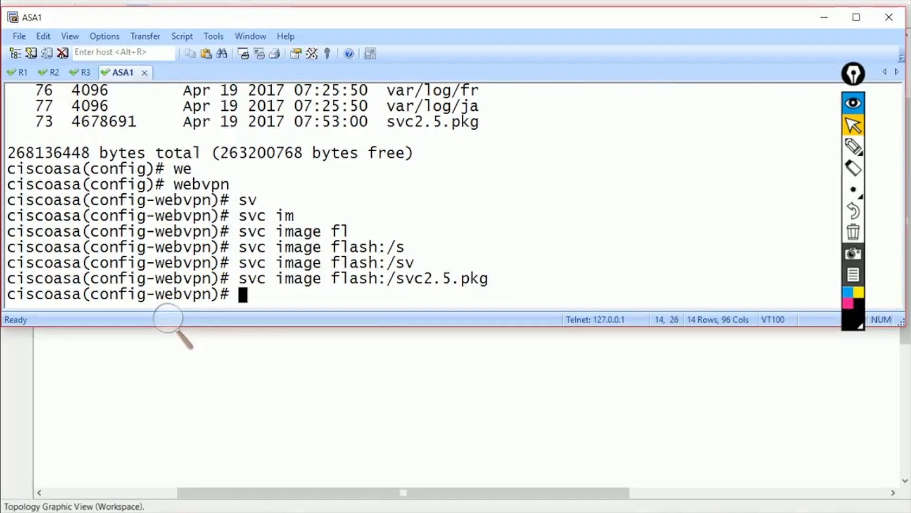
- Recall the svc image command and append ? to list the image-order options
left_click_drag(240, 279, 484, 294)
left_click(484, 293)
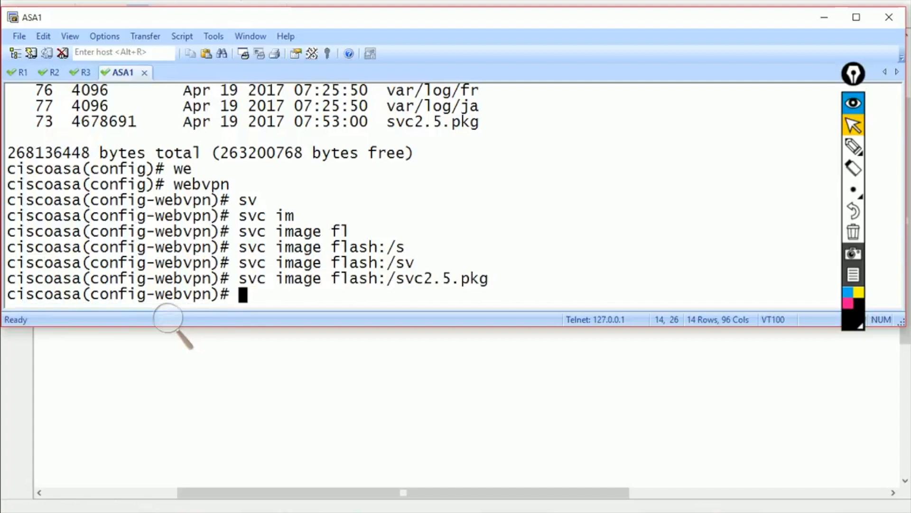
type("svc image flash:/svc2.5.pkg")
type("?")
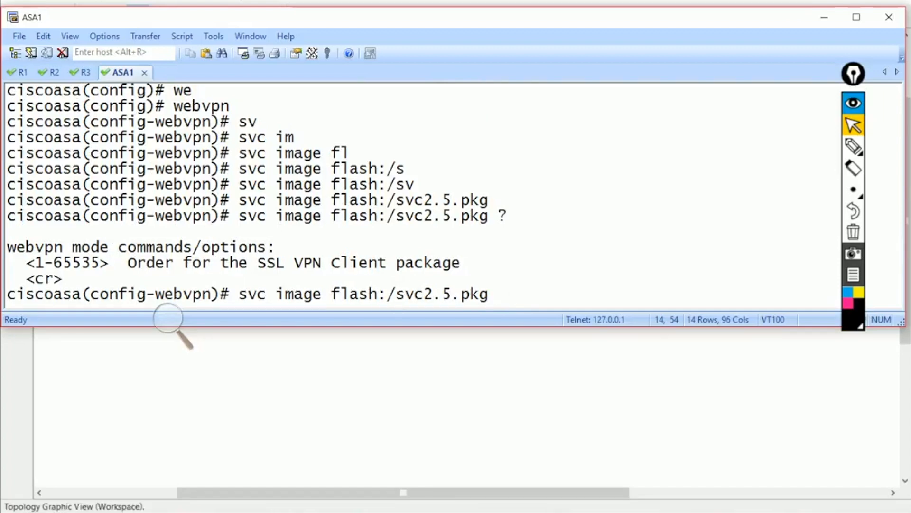
left_click(853, 146)
mouse_move(409, 42)
left_mouse_down()
mouse_move(551, 61)
mouse_move(614, 60)
mouse_move(616, 49)
left_mouse_up()
mouse_move(429, 90)
left_mouse_down()
mouse_move(430, 79)
mouse_move(489, 102)
mouse_move(515, 135)
left_mouse_up()
left_click_drag(413, 133, 450, 180)
mouse_move(456, 156)
left_mouse_down()
mouse_move(465, 183)
mouse_move(511, 148)
mouse_move(553, 142)
mouse_move(561, 172)
left_mouse_up()
mouse_move(494, 209)
left_mouse_down()
mouse_move(405, 195)
mouse_move(489, 218)
mouse_move(495, 211)
left_mouse_up()
mouse_move(515, 201)
left_mouse_down()
mouse_move(531, 222)
mouse_move(616, 199)
mouse_move(634, 181)
left_mouse_up()
left_click_drag(613, 209, 692, 188)
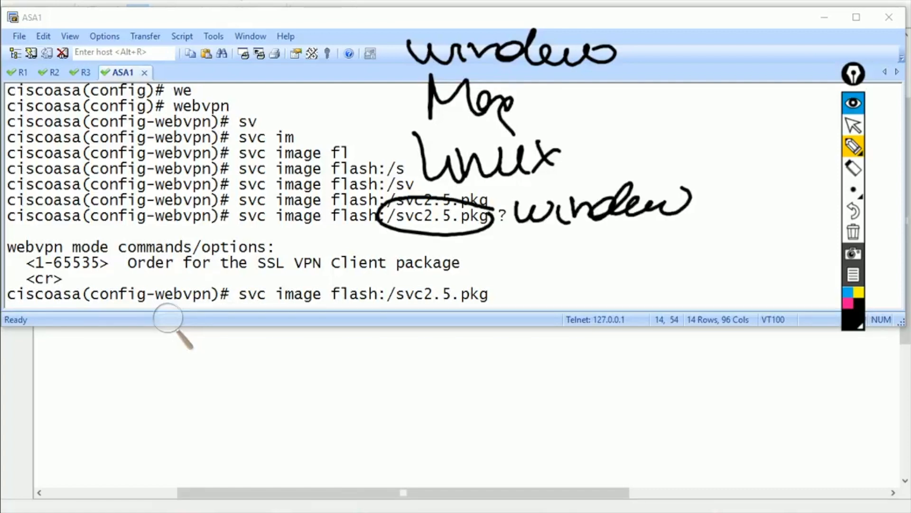
mouse_move(274, 3)
left_mouse_down()
mouse_move(265, 22)
mouse_move(277, 3)
left_mouse_up()
left_click_drag(293, 5, 317, 2)
left_click_drag(328, 1, 327, 26)
left_click_drag(346, 10, 338, 22)
left_click_drag(266, 51, 264, 83)
left_click_drag(279, 61, 319, 100)
left_click_drag(346, 77, 347, 80)
mouse_move(304, 136)
left_mouse_down()
mouse_move(344, 128)
mouse_move(348, 140)
left_mouse_up()
mouse_move(376, 115)
left_mouse_down()
mouse_move(368, 145)
mouse_move(379, 119)
left_mouse_up()
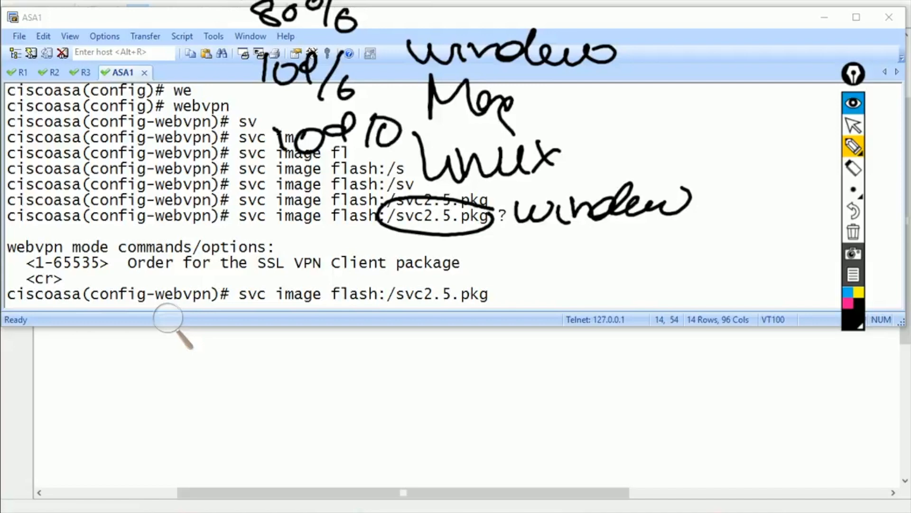
mouse_move(496, 285)
left_mouse_down()
mouse_move(365, 271)
mouse_move(328, 304)
mouse_move(498, 293)
left_mouse_up()
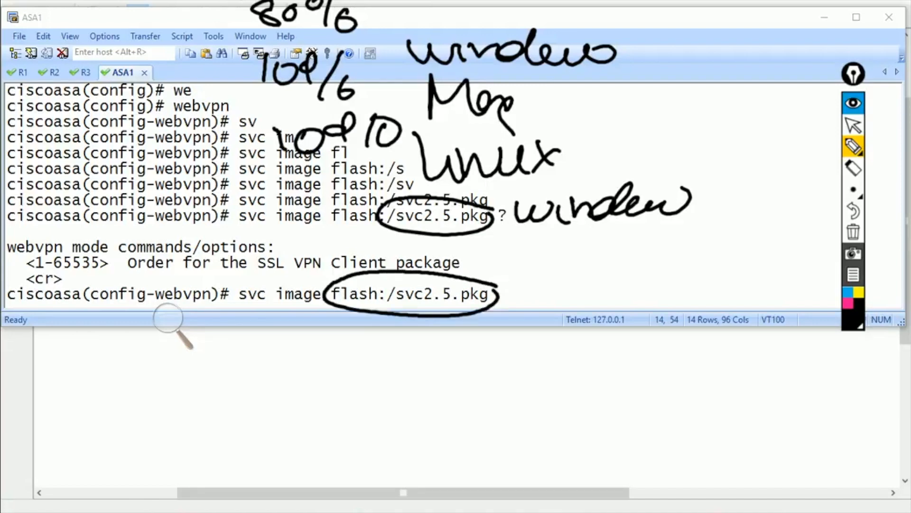
left_click_drag(420, 325, 407, 352)
mouse_move(596, 277)
left_mouse_down()
mouse_move(560, 317)
mouse_move(551, 262)
left_mouse_up()
left_click_drag(572, 336, 610, 349)
mouse_move(790, 283)
left_mouse_down()
mouse_move(855, 292)
mouse_move(842, 297)
left_mouse_up()
mouse_move(762, 337)
left_mouse_down()
mouse_move(783, 355)
mouse_move(757, 356)
left_mouse_up()
left_click_drag(95, 253, 151, 246)
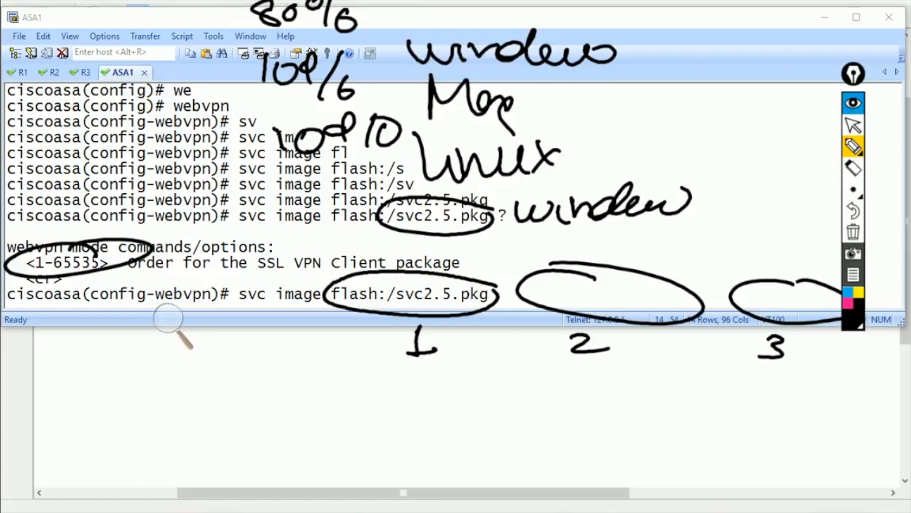
mouse_move(278, 120)
left_mouse_down()
mouse_move(275, 159)
mouse_move(181, 161)
mouse_move(159, 196)
mouse_move(173, 194)
left_mouse_up()
left_click_drag(225, 160, 158, 152)
mouse_move(194, 241)
left_mouse_down()
mouse_move(195, 187)
mouse_move(288, 191)
left_mouse_up()
mouse_move(209, 203)
left_mouse_down()
mouse_move(213, 221)
mouse_move(210, 206)
left_mouse_up()
left_click_drag(242, 204, 233, 231)
mouse_move(218, 239)
left_mouse_down()
mouse_move(226, 251)
mouse_move(250, 241)
left_mouse_up()
mouse_move(266, 242)
left_mouse_down()
mouse_move(327, 232)
mouse_move(336, 241)
left_mouse_up()
mouse_move(219, 263)
left_mouse_down()
mouse_move(244, 283)
mouse_move(289, 279)
mouse_move(308, 289)
left_mouse_up()
left_click_drag(315, 259, 290, 285)
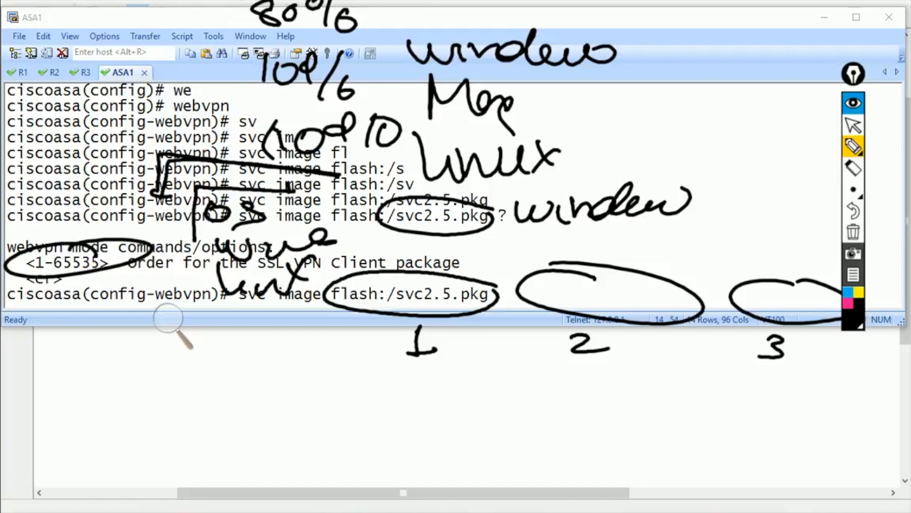
- Apply the 'svc image flash:/svc2.5.pkg' client image setting
left_click(853, 232)
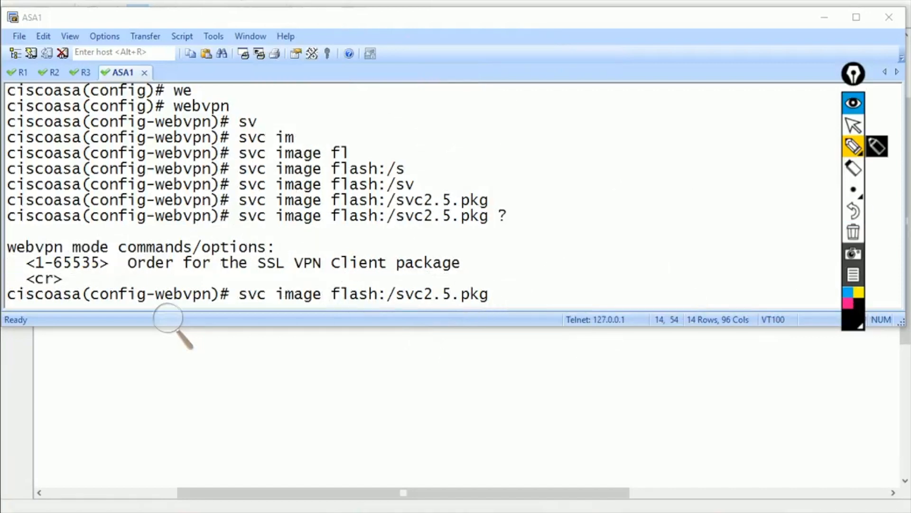
left_click(854, 125)
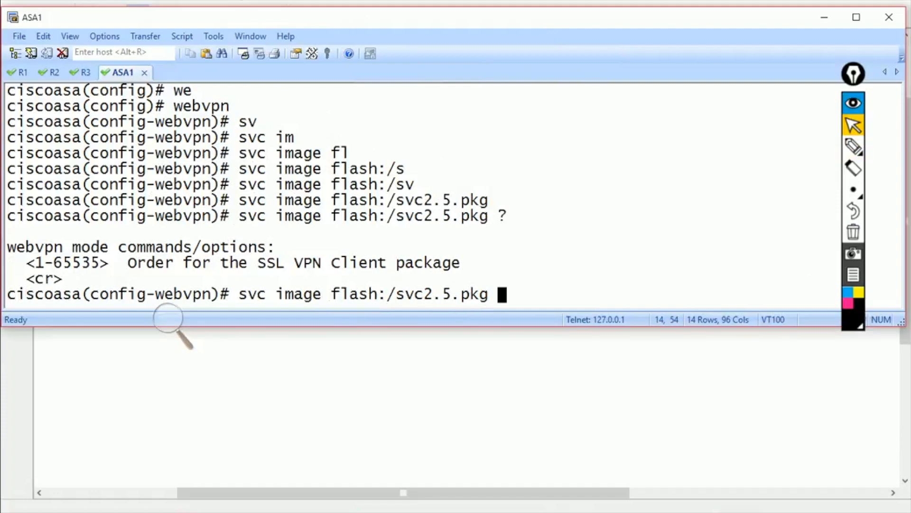
key("Return")
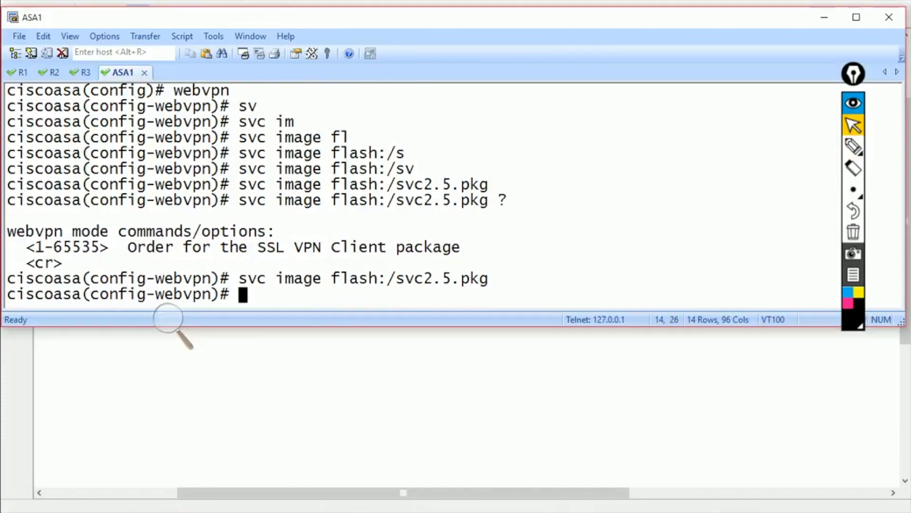
- Enable SSL VPN client access with 'svc enable' under webvpn
type("sv")
key("Tab")
type("i")
key("BackSpace")
type("en")
key("Tab")
key("Return")
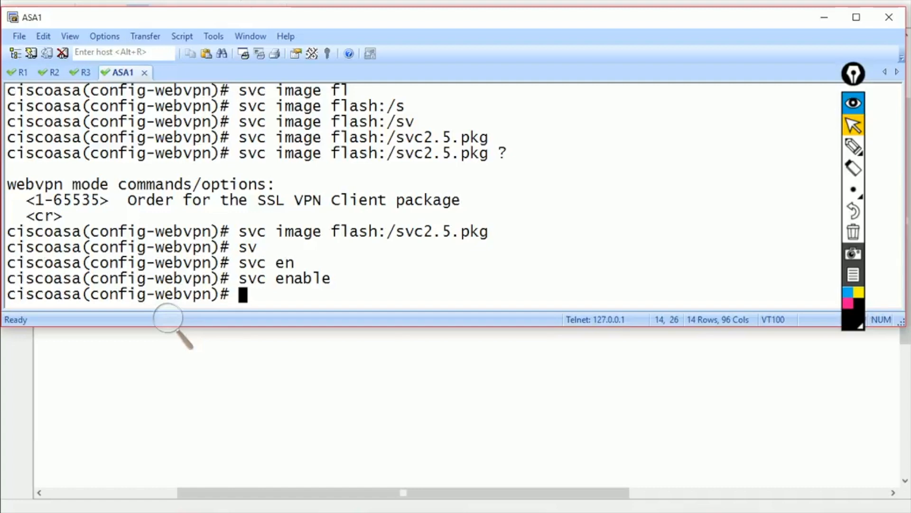
- Review the svc enable command, then bring the Windows XP client's browser full screen
left_click_drag(232, 232, 496, 233)
left_click(495, 232)
left_click_drag(239, 278, 339, 279)
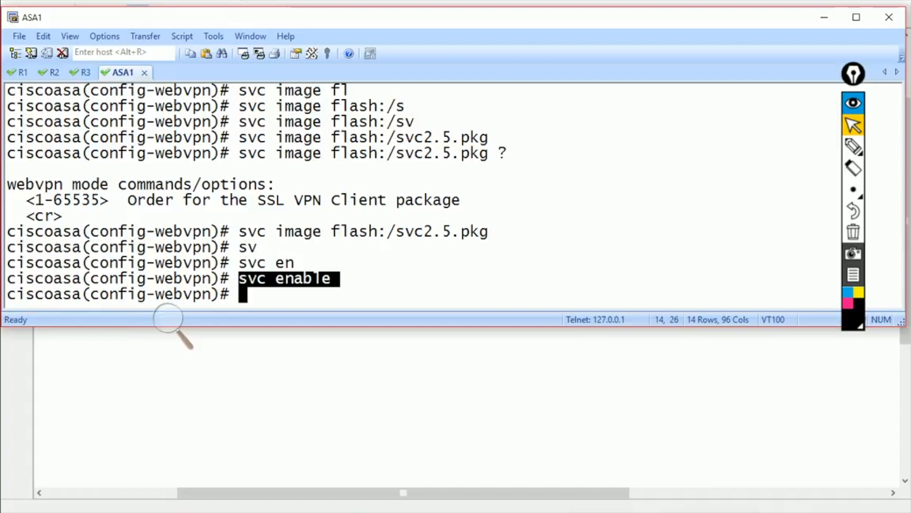
left_click(356, 511)
left_click(431, 442)
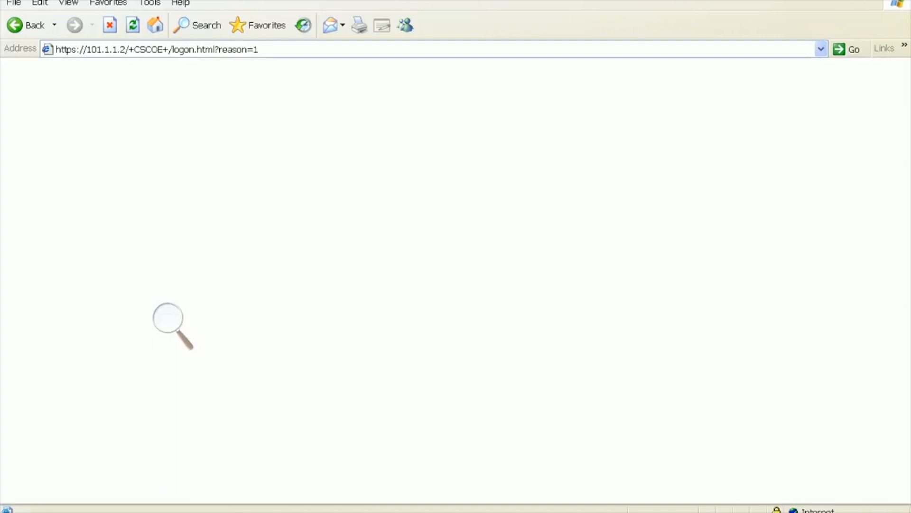
- Return to the WebVPN logon form and sign in with the admin group
left_click(454, 267)
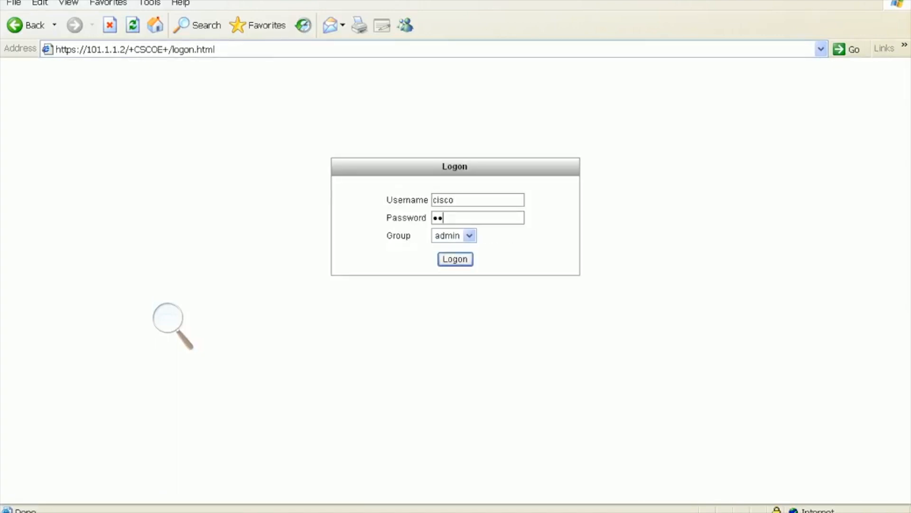
key("Return")
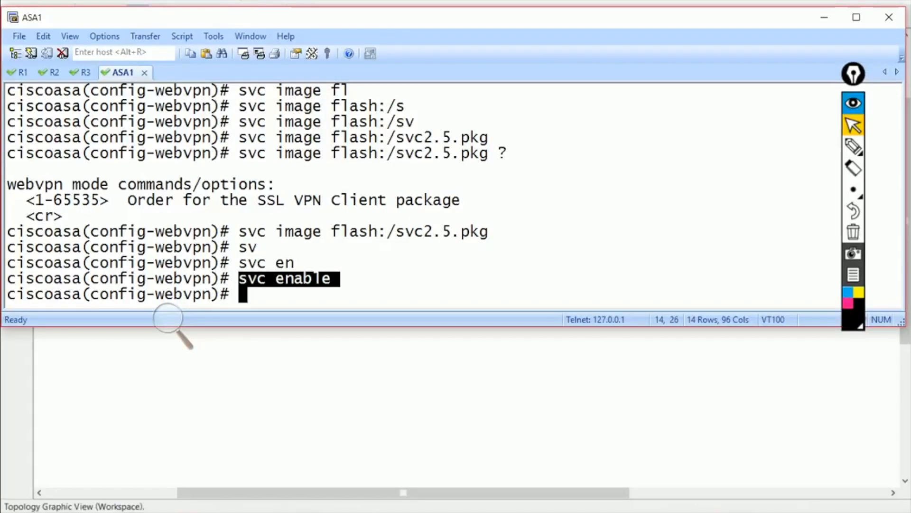
- Place a text note reading 'policy 1 : pool' on the GNS3 topology canvas
key("alt+Tab")
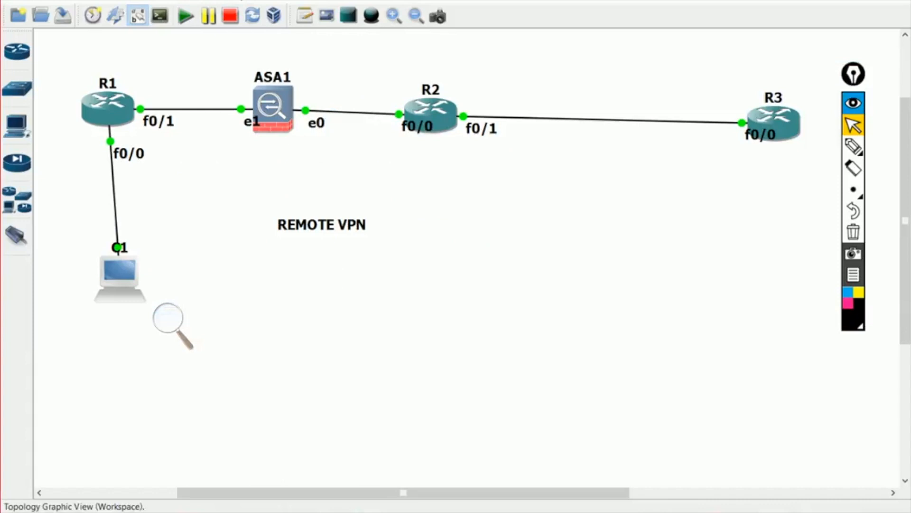
left_click(305, 16)
left_click(425, 271)
type("policy  1 : pool")
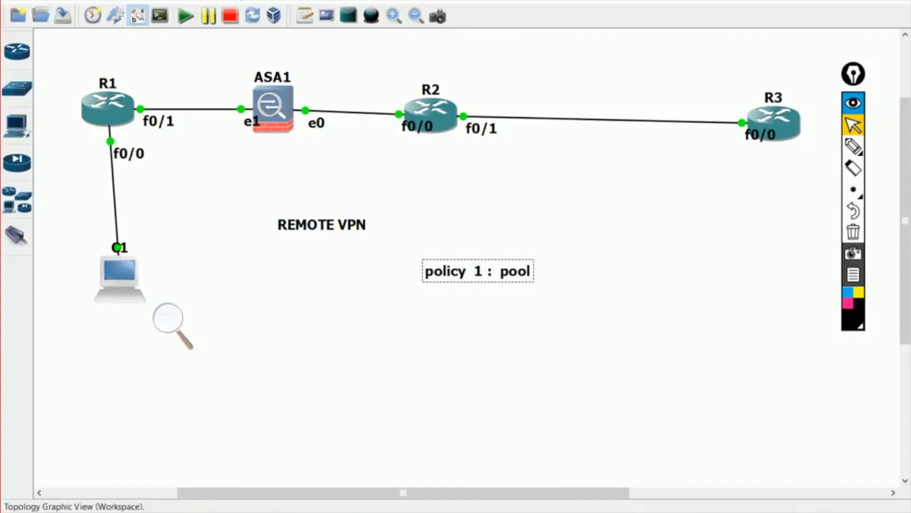
- Add a note near the client with lines 102.1.1.2, 101.1.1.2, SSL HEADER and 192.168.1.100
left_click(305, 15)
left_click(207, 307)
type("192.168.1.100")
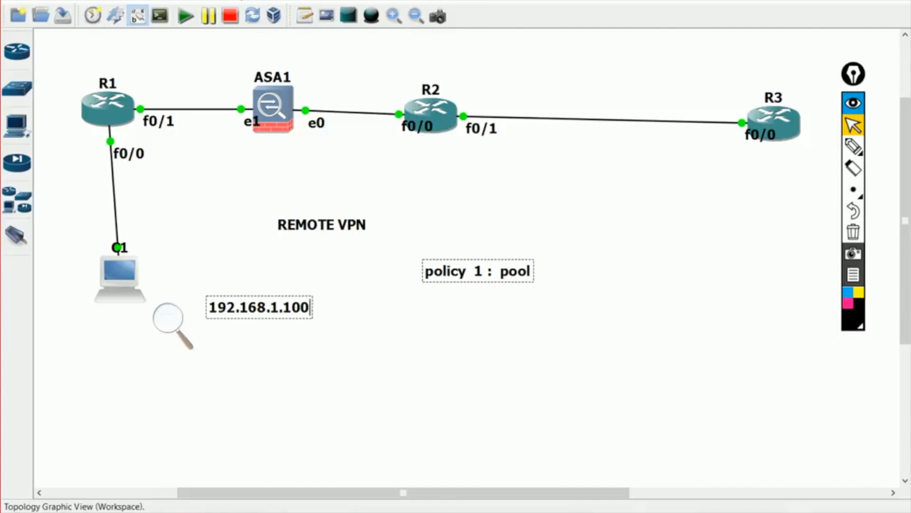
key("Return")
type("192.168.1.2")
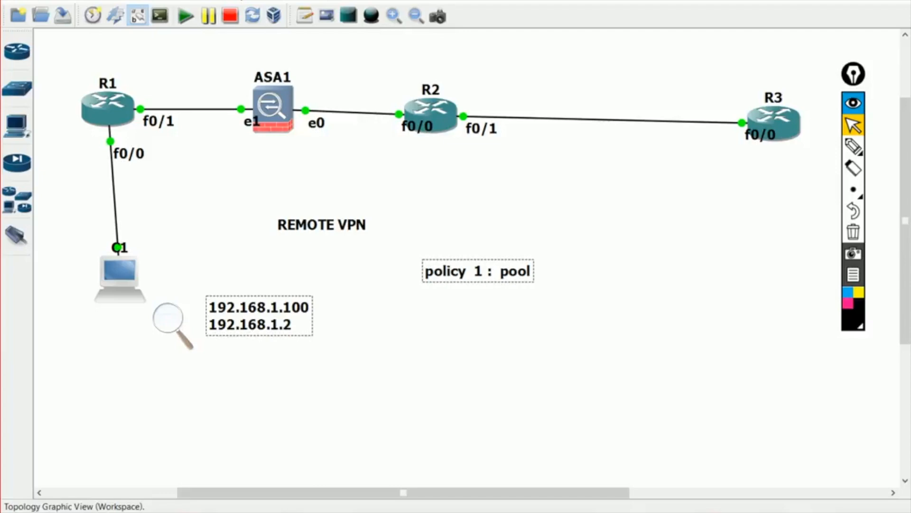
key("Return")
key("Return")
type("SSL HEADER")
key("Return")
key("Up")
type("102")
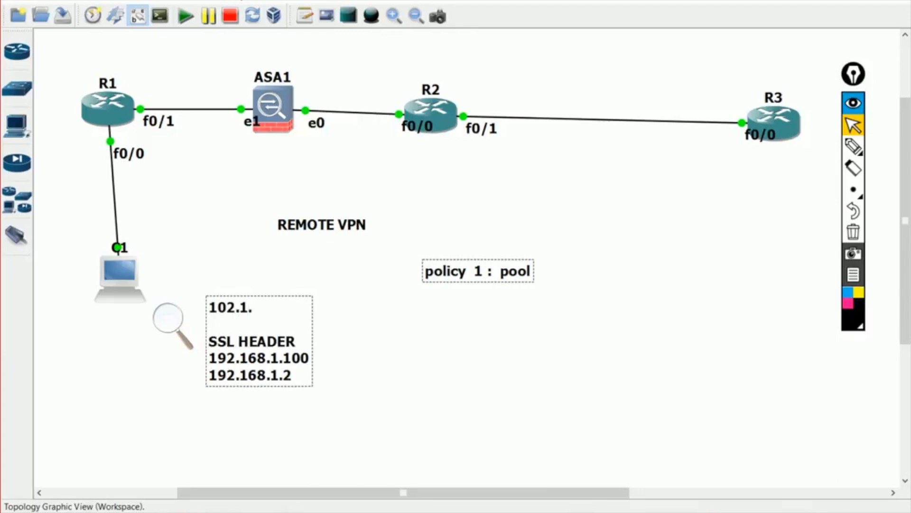
type(".1.1.2")
key("Down")
type("101.1.1.2")
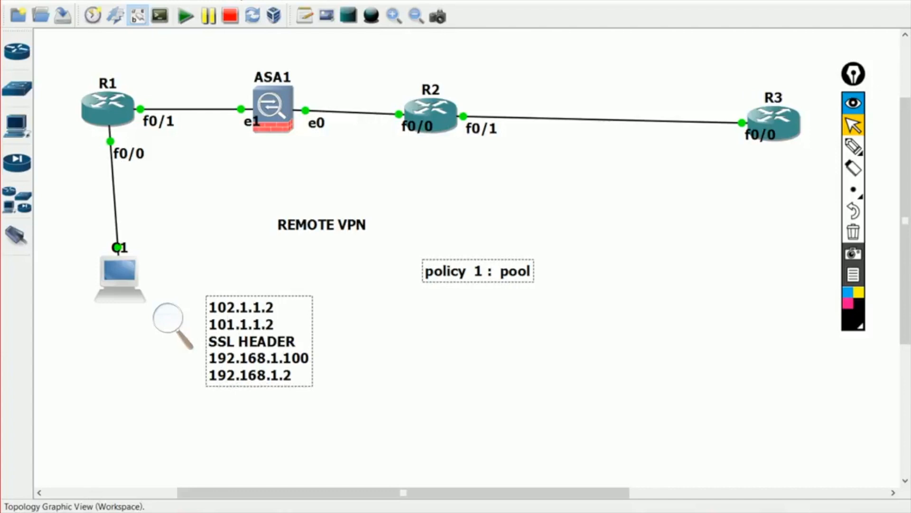
- Move the address note beside laptop C1 and delete its 192.168.1.100 line
left_click(360, 332)
left_click_drag(259, 341, 190, 223)
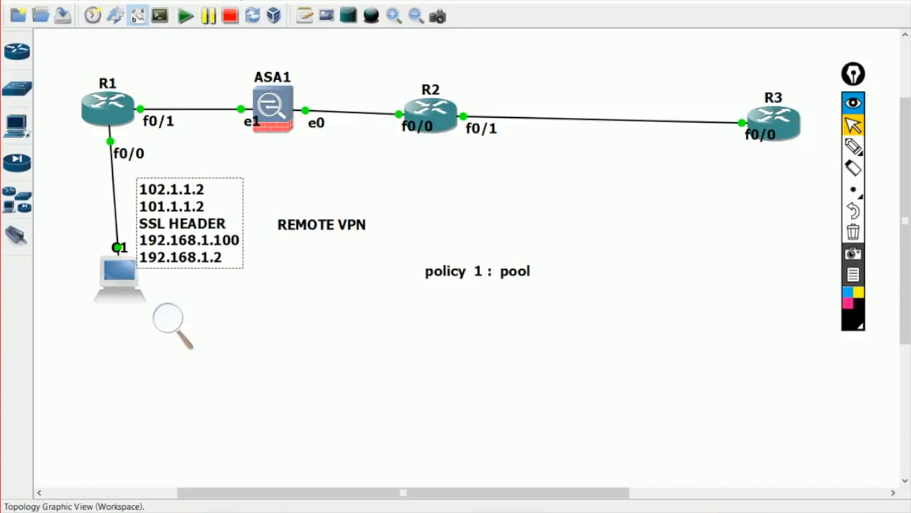
double_click(189, 223)
left_click(189, 223)
key("BackSpace")
key("BackSpace")
key("BackSpace")
key("BackSpace")
key("BackSpace")
key("BackSpace")
key("BackSpace")
key("BackSpace")
key("BackSpace")
key("BackSpace")
key("BackSpace")
key("BackSpace")
key("BackSpace")
key("BackSpace")
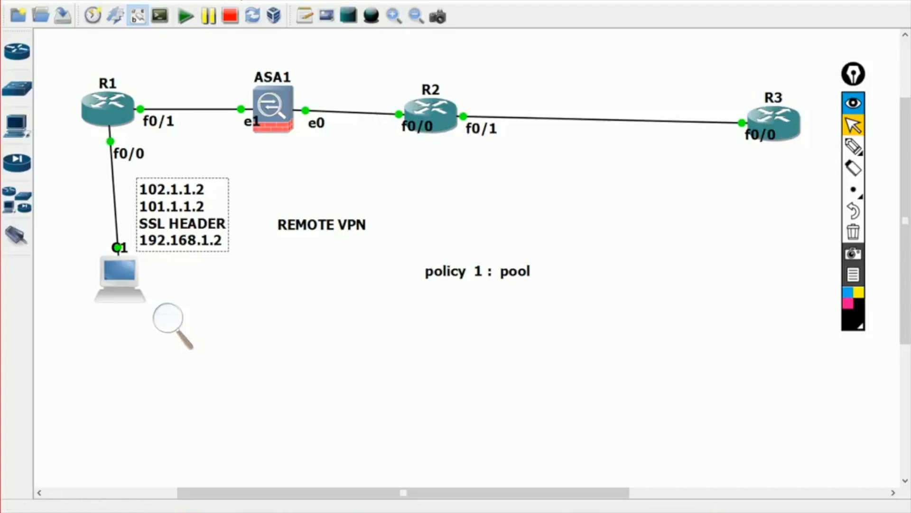
key("alt+Tab")
- Leave webvpn mode and create local pool abc covering 192.168.1.100-192.168.1.200
type("exit")
key("Return")
type("ip lo")
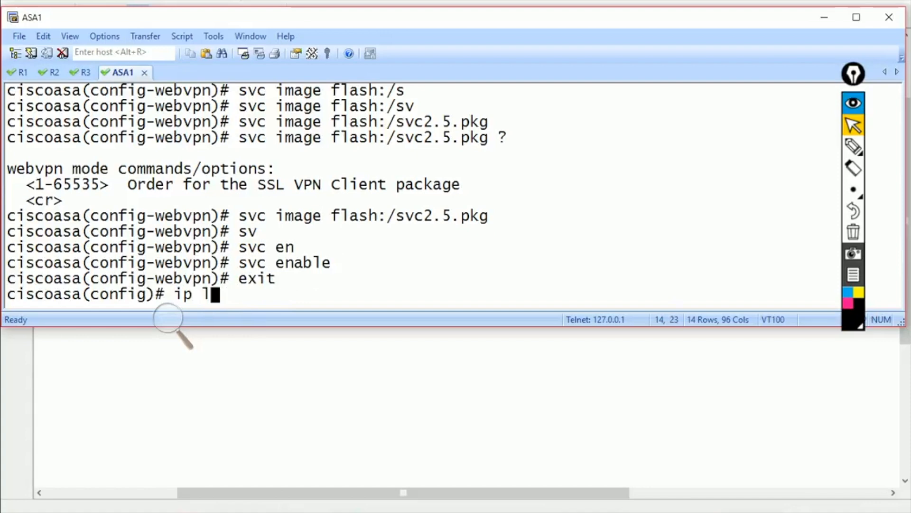
key("Tab")
type("poo")
key("Tab")
type("abc")
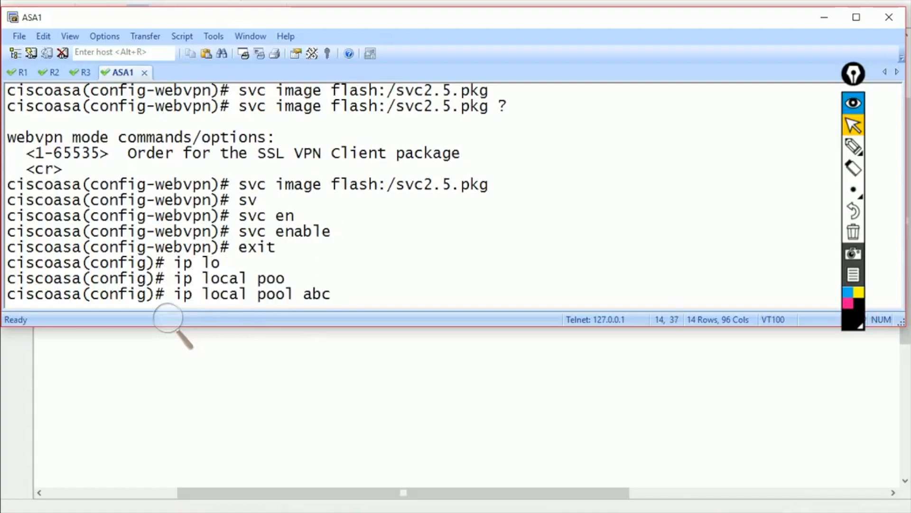
type(" 192.168.1.100")
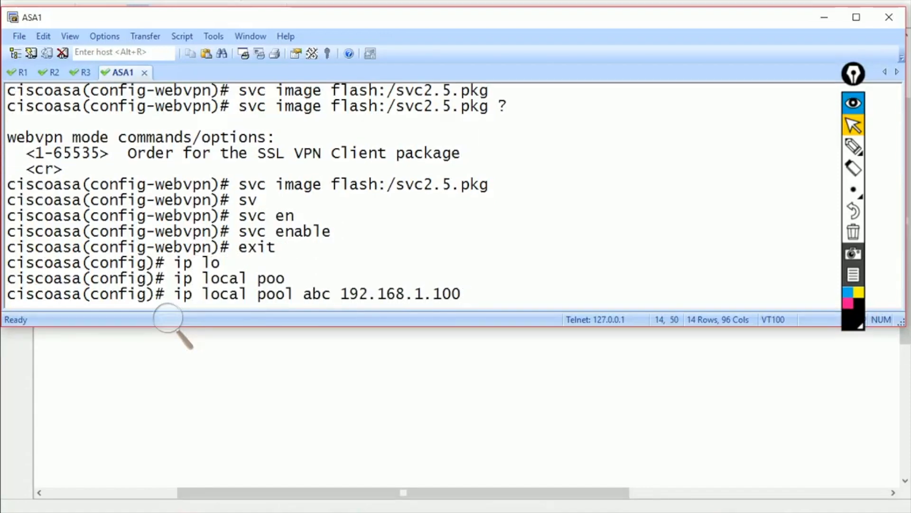
type("-192.168.1.200")
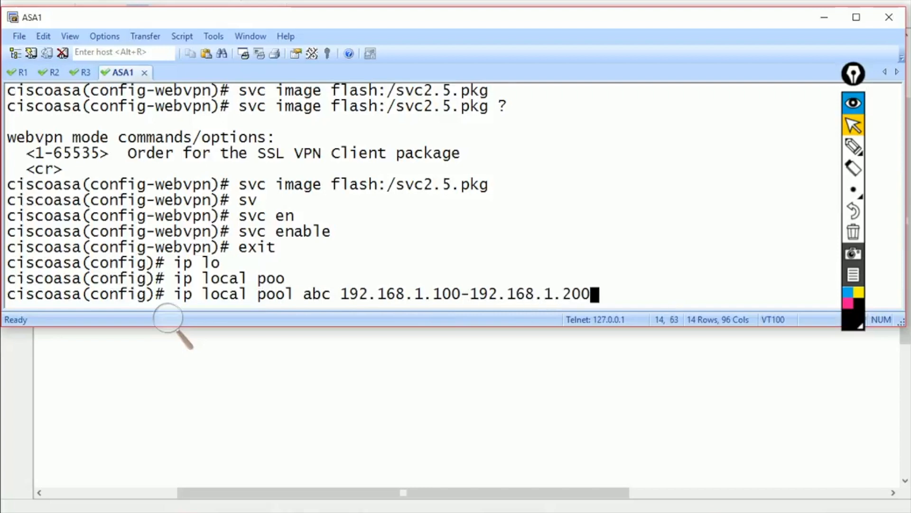
key("Return")
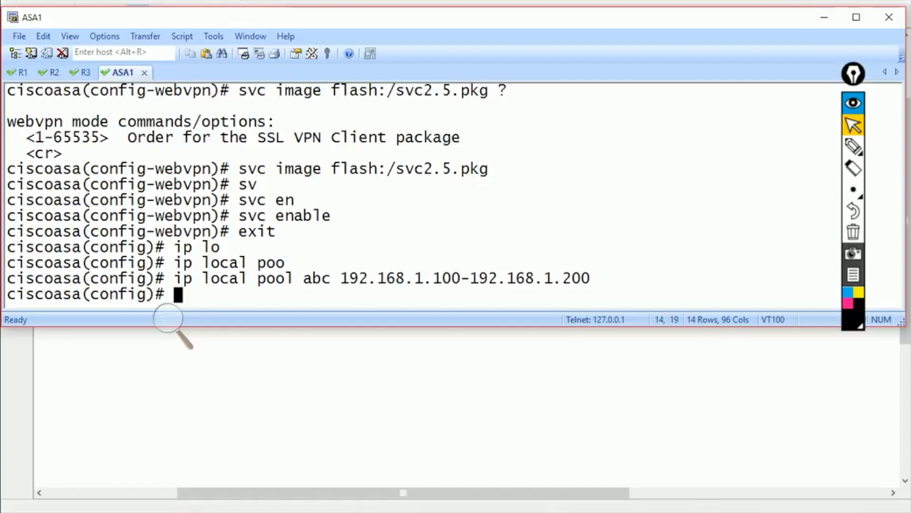
- Assign address pool abc to tunnel-group mytunnel's general attributes
type("tun")
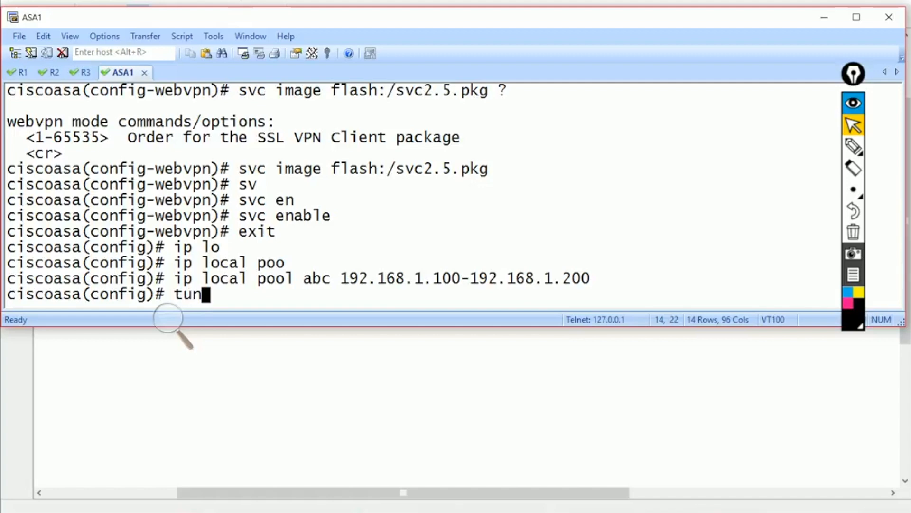
key("Tab")
type("admin")
key("BackSpace")
key("BackSpace")
key("BackSpace")
key("BackSpace")
key("BackSpace")
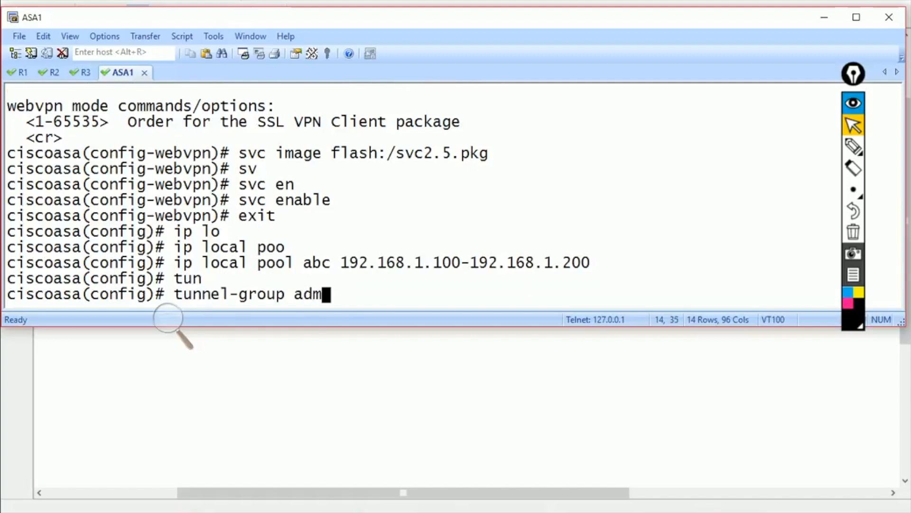
type("mytut")
key("BackSpace")
type("nnel ge")
key("Tab")
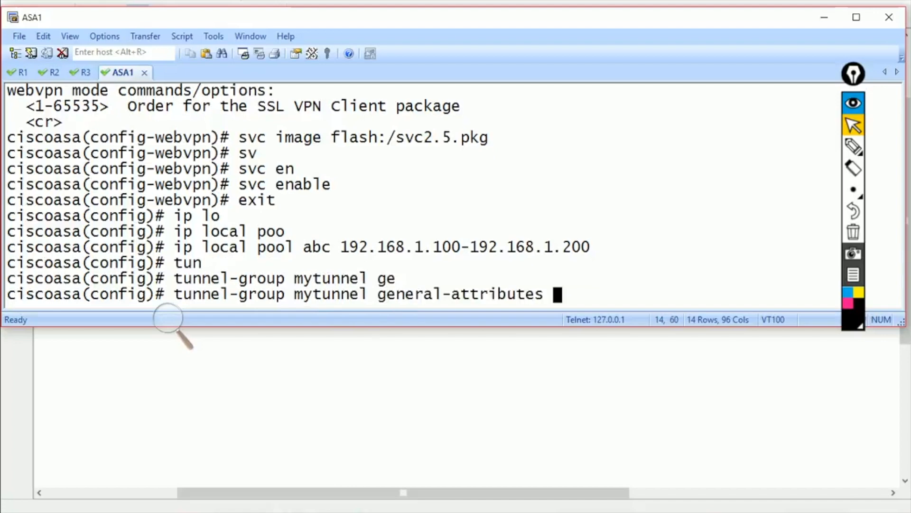
key("Return")
type("ad")
key("Tab")
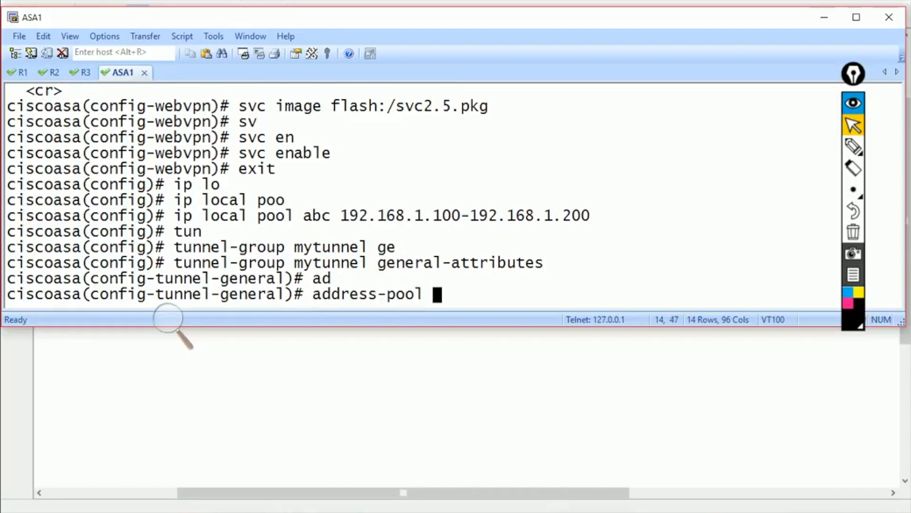
type("abc")
key("Return")
type("exit")
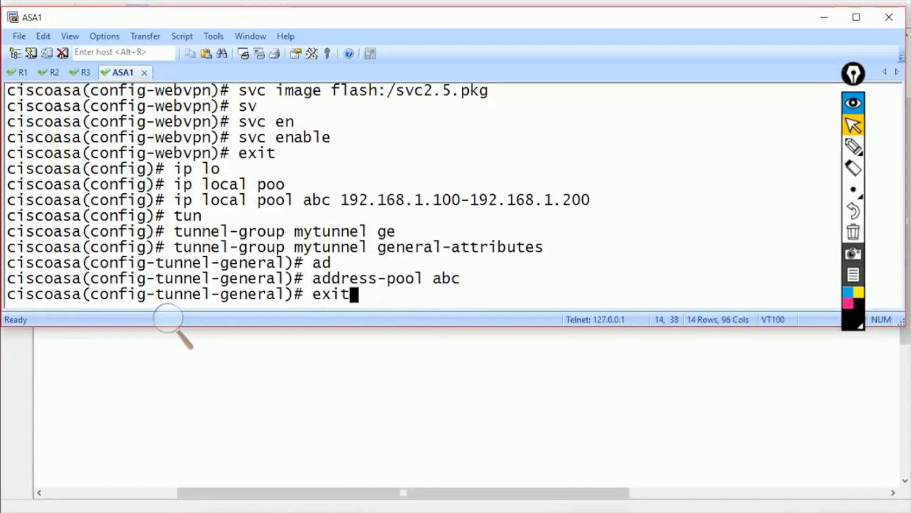
key("Return")
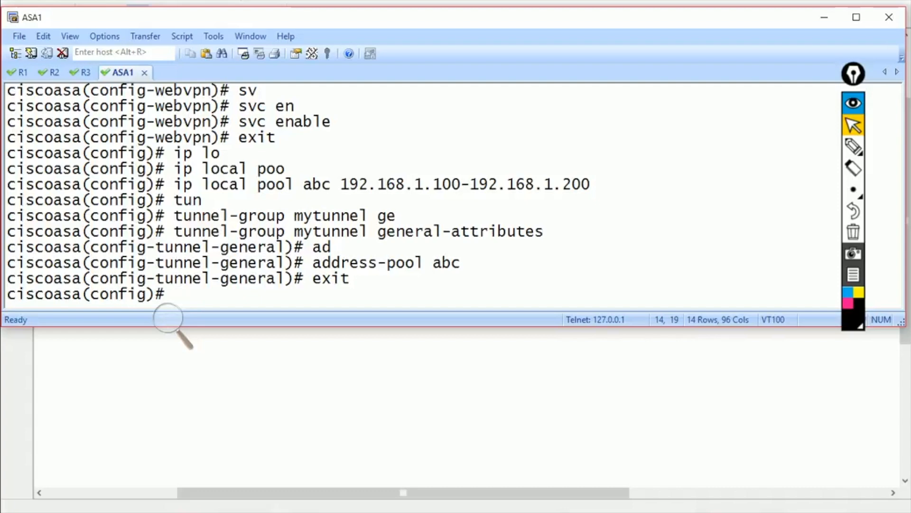
- Enter attributes mode for group-policy mypolicy
type("gr")
key("Tab")
type("po")
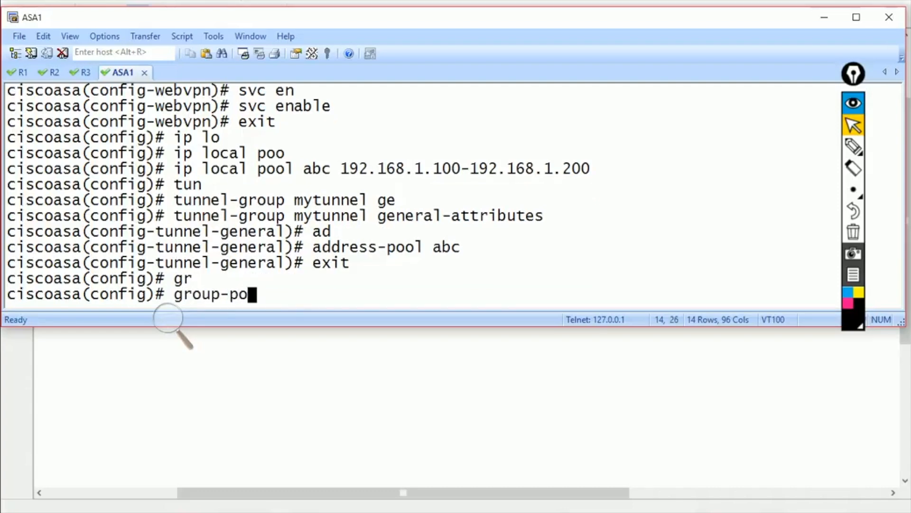
key("Tab")
type("adm")
key("BackSpace")
key("BackSpace")
key("BackSpace")
type("m")
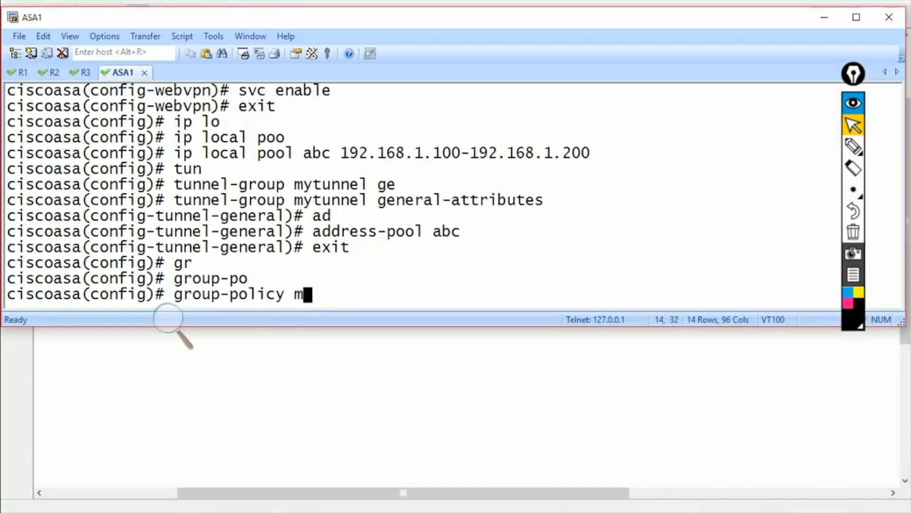
type("ypolicy ")
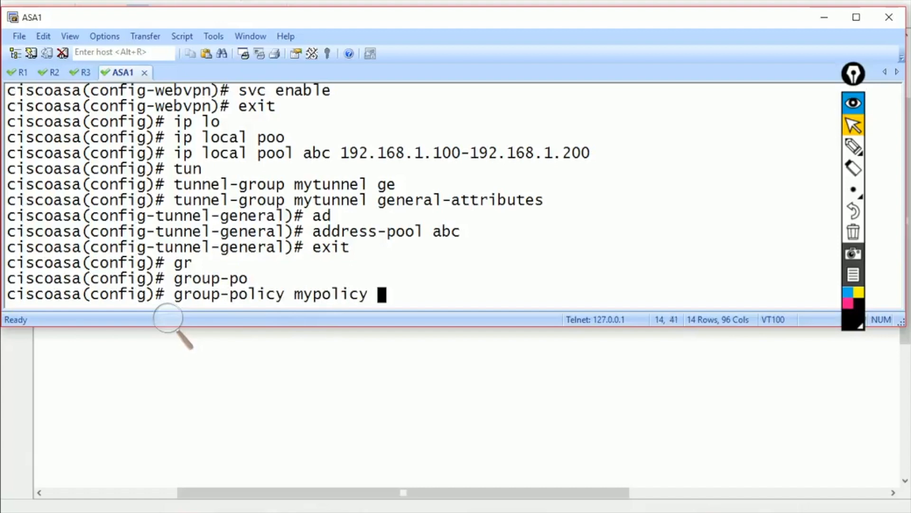
type("a")
key("Tab")
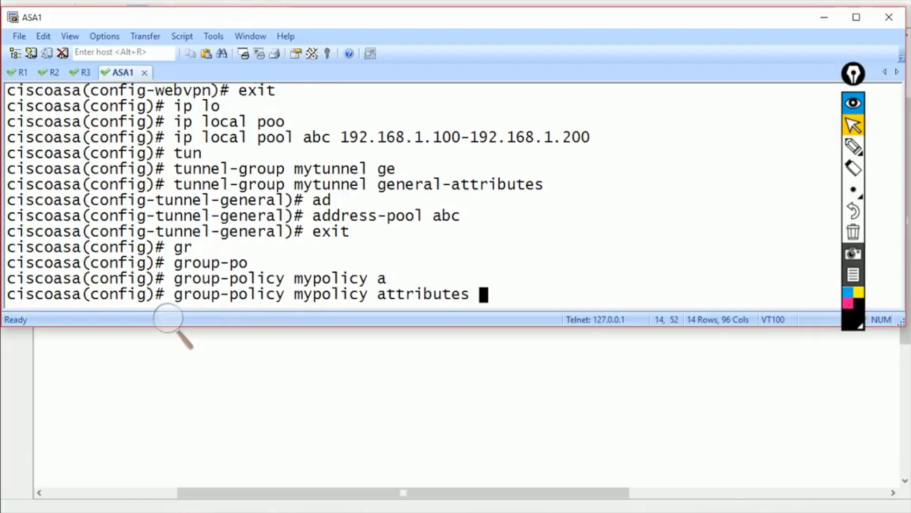
key("Return")
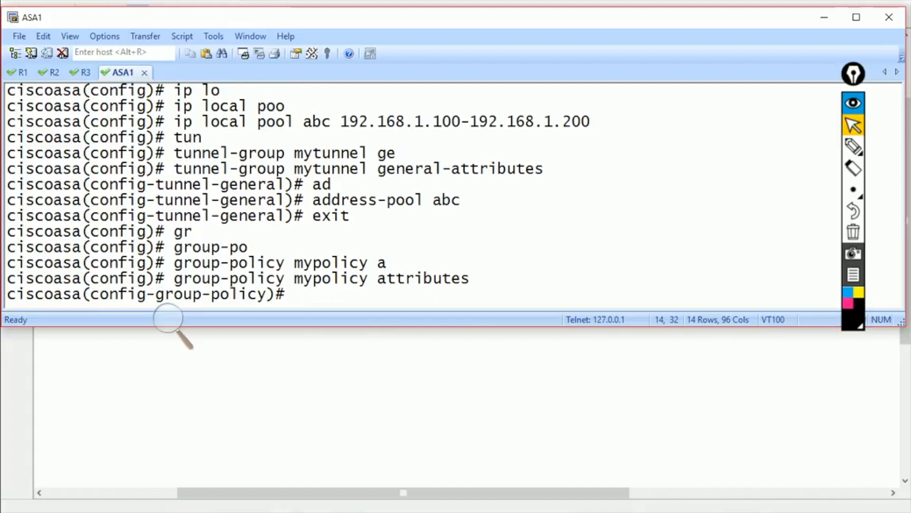
- Draw temporary arrows and handwritten labels pointing at the address range line, then clear them
left_click(853, 146)
left_click_drag(562, 141, 656, 125)
mouse_move(562, 141)
left_mouse_down()
mouse_move(672, 175)
mouse_move(647, 247)
left_mouse_up()
left_click_drag(696, 115, 713, 95)
mouse_move(707, 83)
left_mouse_down()
mouse_move(707, 125)
mouse_move(772, 124)
mouse_move(785, 134)
left_mouse_up()
left_click(758, 106)
left_click_drag(689, 165, 715, 164)
mouse_move(691, 173)
left_mouse_down()
mouse_move(694, 192)
mouse_move(733, 176)
left_mouse_up()
left_click_drag(734, 190, 752, 206)
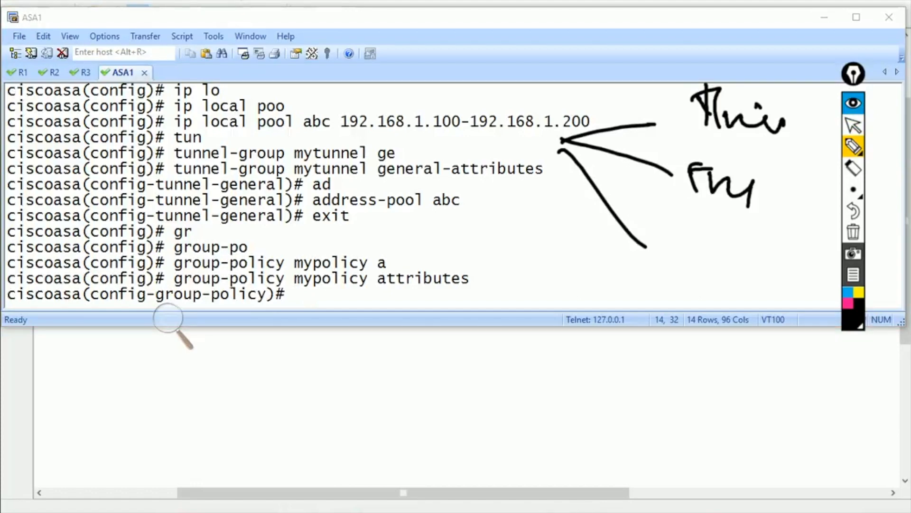
left_click_drag(684, 221, 646, 265)
mouse_move(658, 245)
left_mouse_down()
mouse_move(705, 247)
mouse_move(722, 226)
left_mouse_up()
left_click_drag(722, 256, 740, 282)
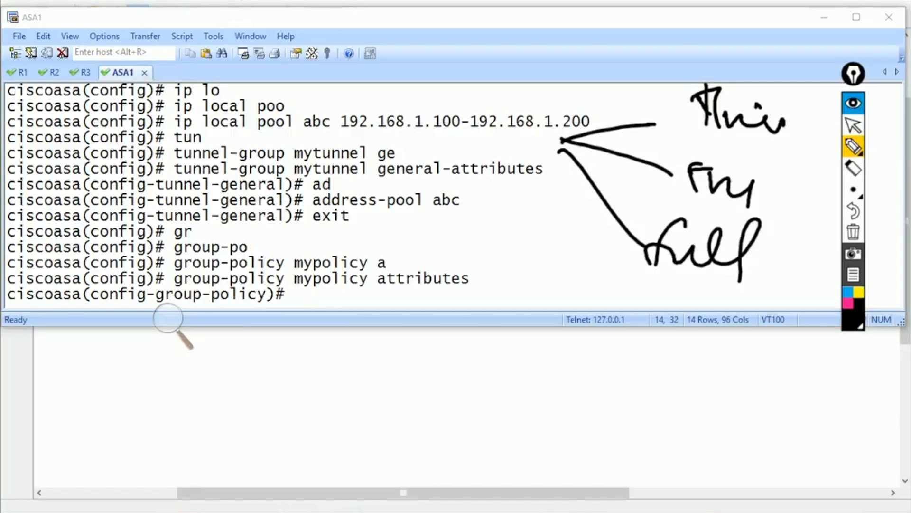
left_click(854, 232)
- Enter 'vpn-tunnel-protocol webvpn svc' in mypolicy, listing the protocol options with ? along the way
left_click(854, 125)
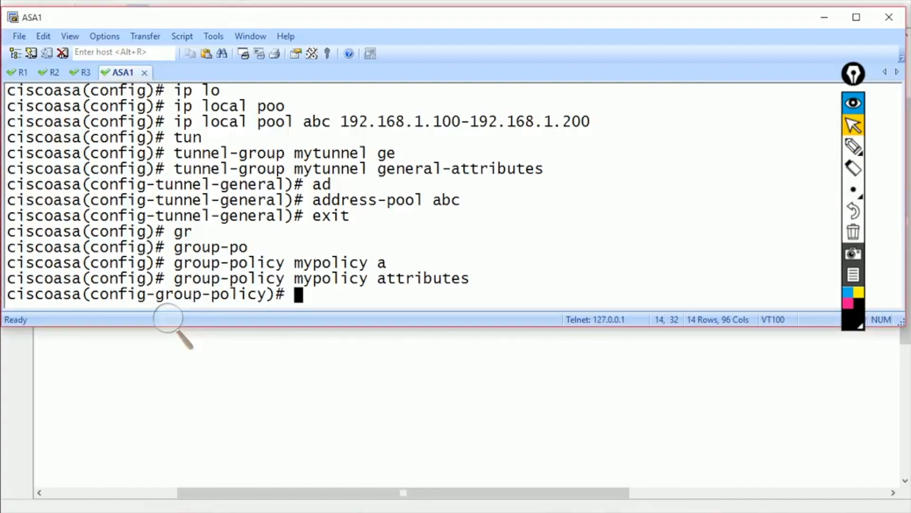
type("vpn-t")
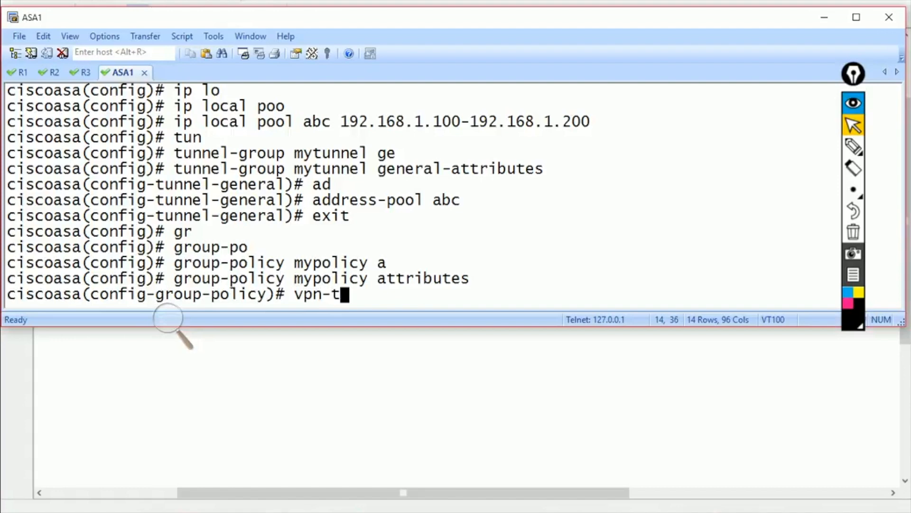
type("un")
key("Tab")
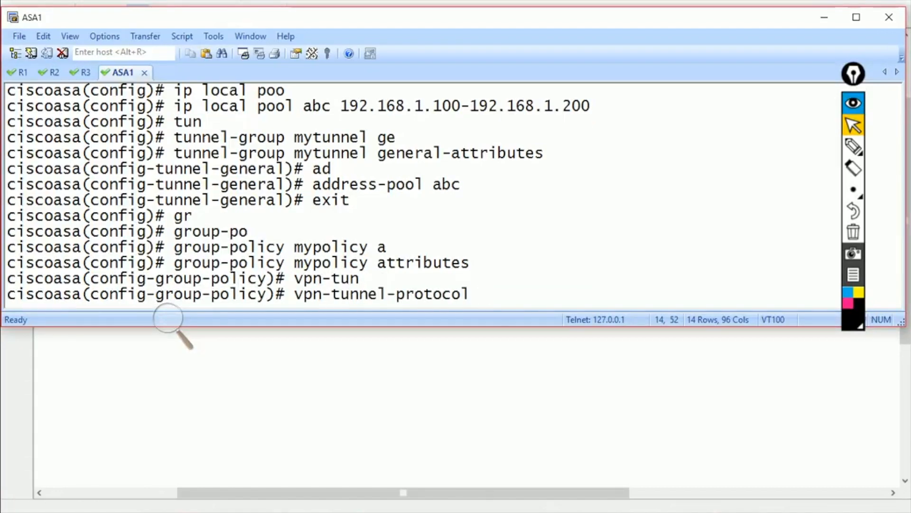
left_click_drag(294, 294, 469, 294)
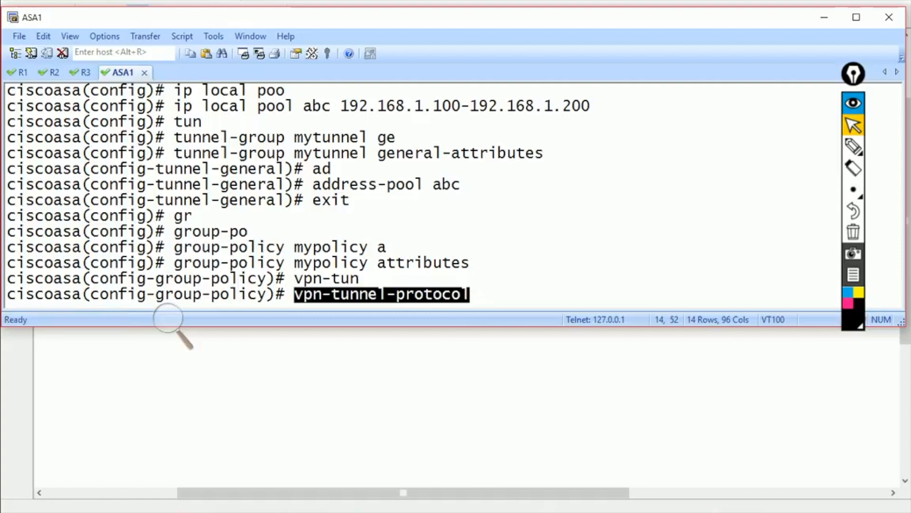
type("?")
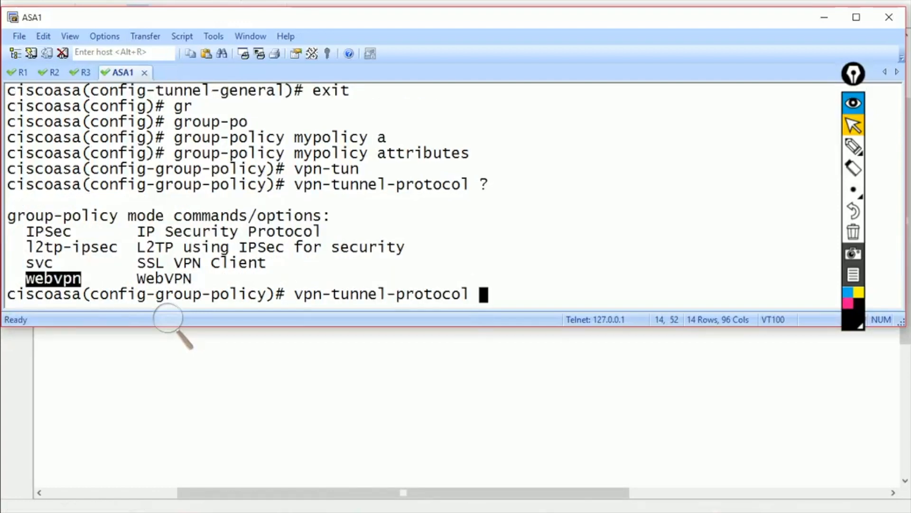
triple_click(54, 278)
type("we")
key("Tab")
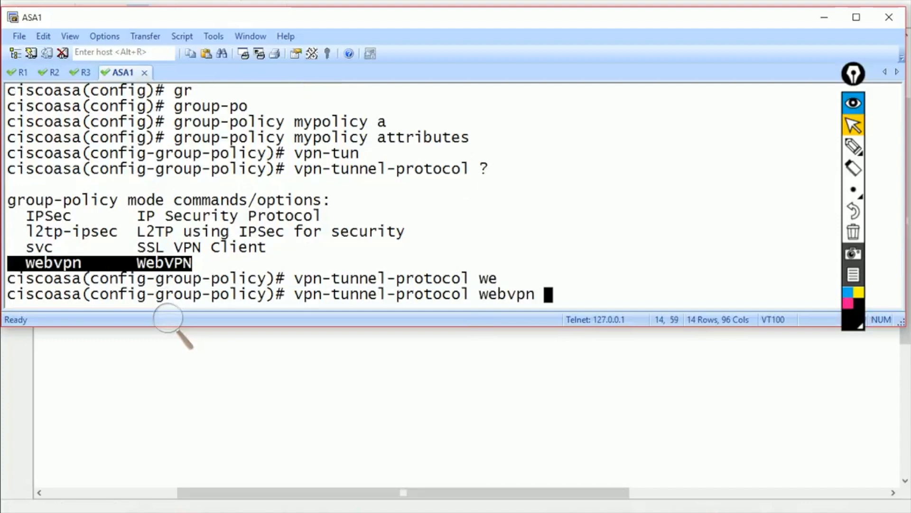
type("?")
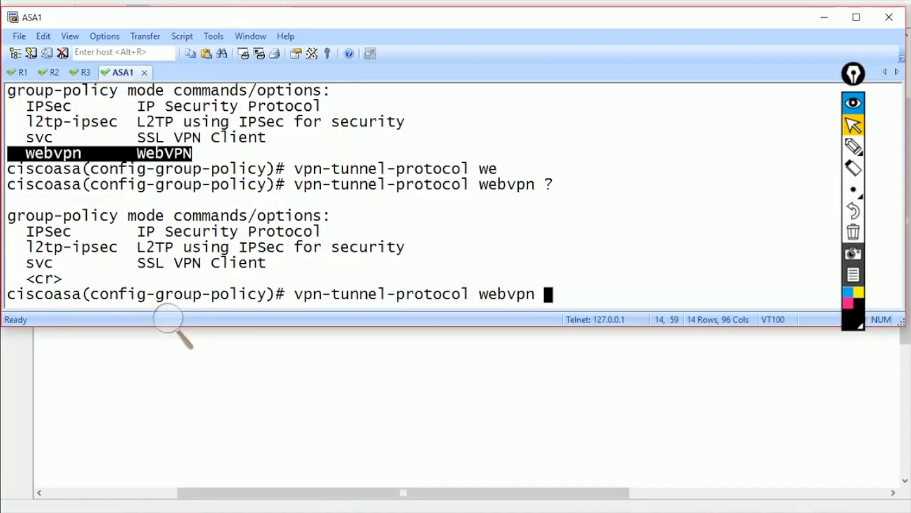
left_click_drag(18, 263, 267, 263)
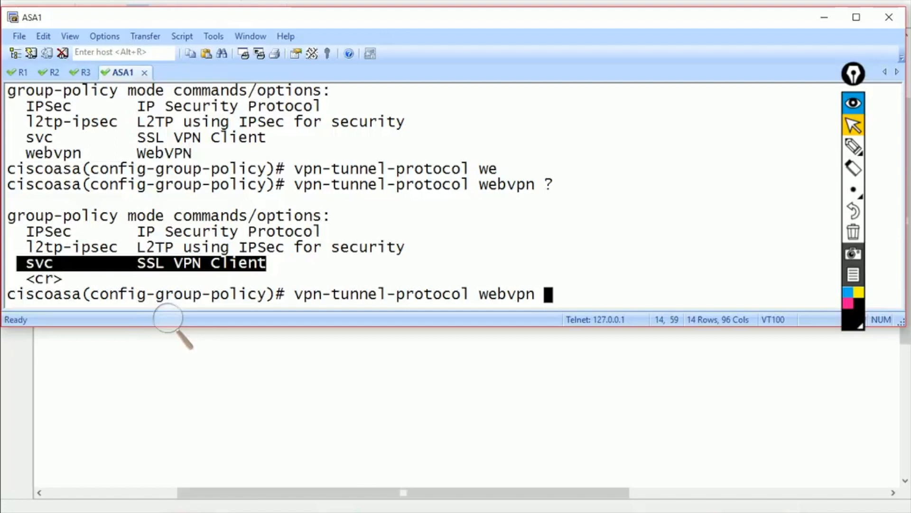
type("s")
key("Tab")
key("Return")
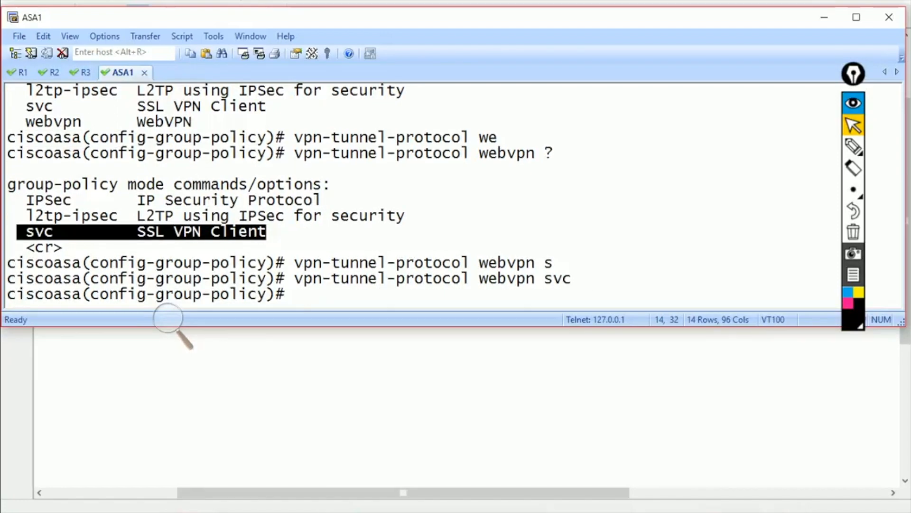
- Highlight the webvpn and svc keywords in the command, then bring up the Windows XP browser
left_click_drag(470, 278, 535, 278)
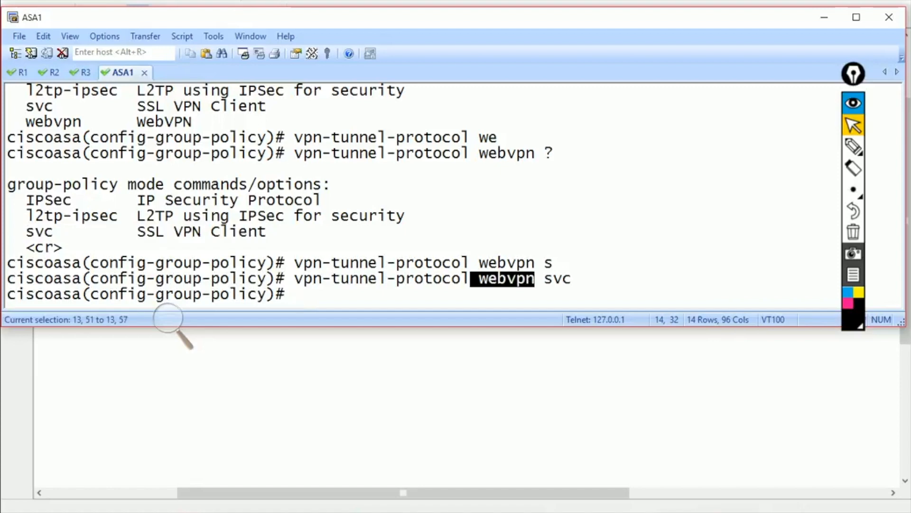
left_click_drag(545, 278, 570, 278)
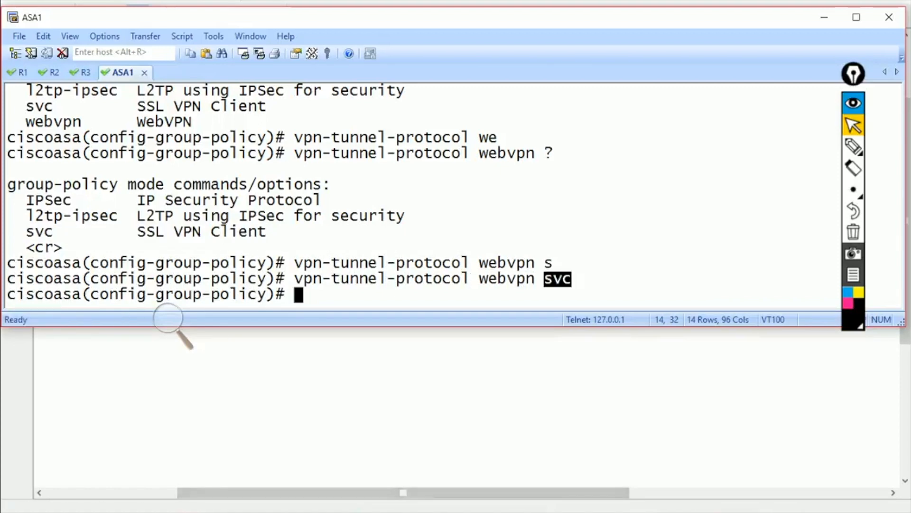
left_click(357, 511)
left_click(430, 439)
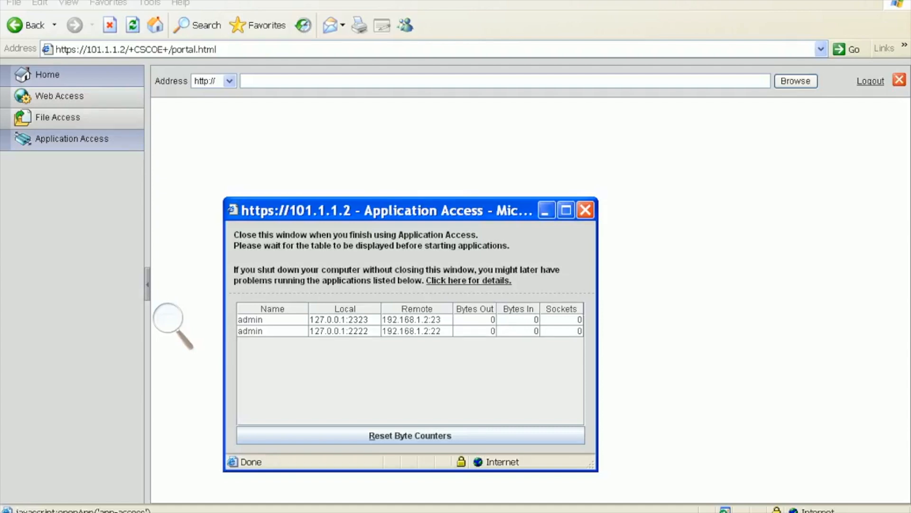
- Close the Application Access window and confirm closing it
left_click_drag(417, 210, 442, 26)
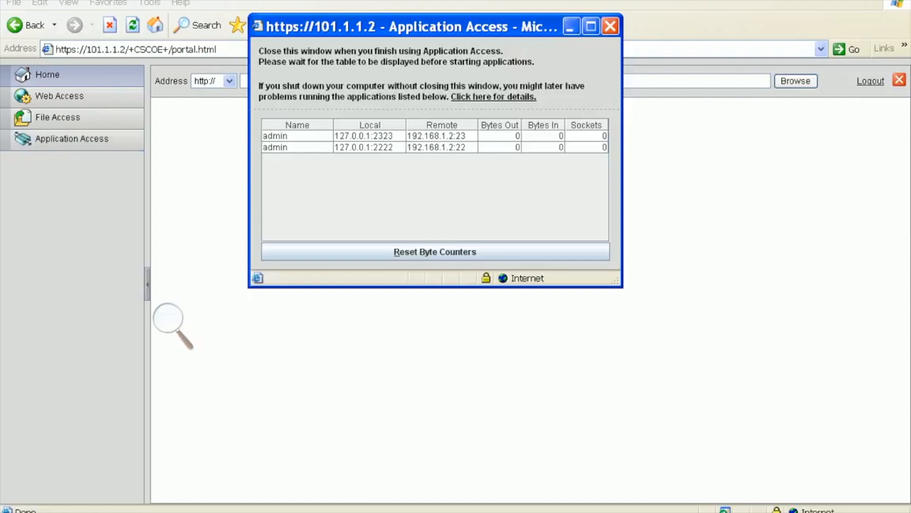
left_click(610, 27)
left_click(424, 315)
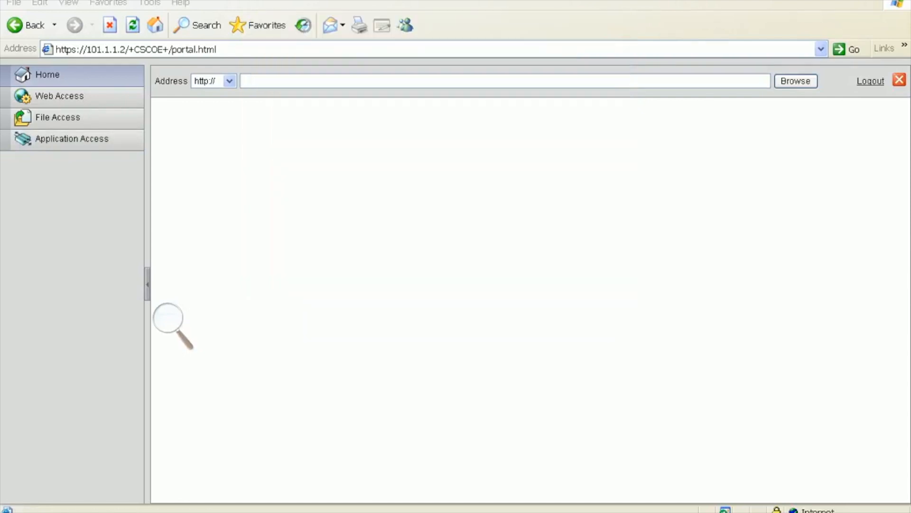
- Log back into the WebVPN portal with the portal username and password
left_click(454, 268)
type("cisco")
key("Tab")
type("cisco123")
key("Return")
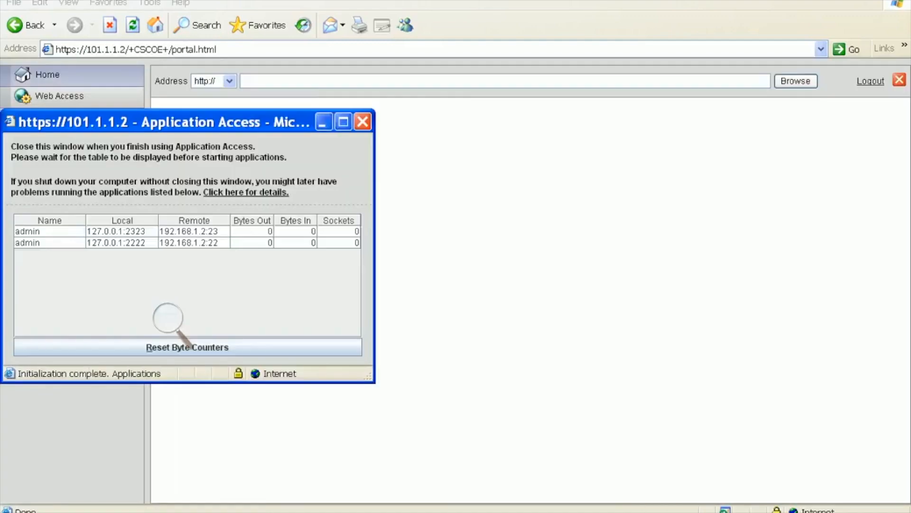
- Magnify the portal's left menu to check that AnyConnect is listed, then zoom back to normal
left_click_drag(164, 122, 385, 130)
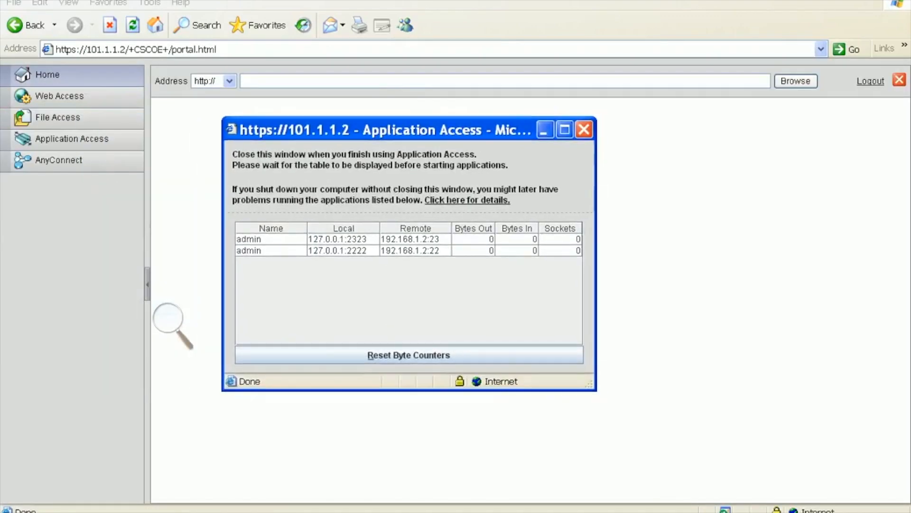
left_click(168, 317)
left_click(194, 336)
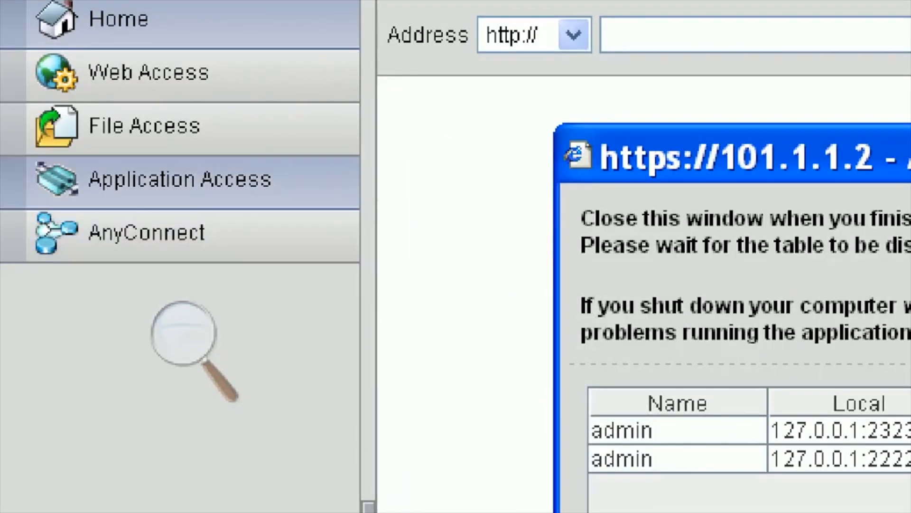
left_click(185, 361)
left_click(185, 382)
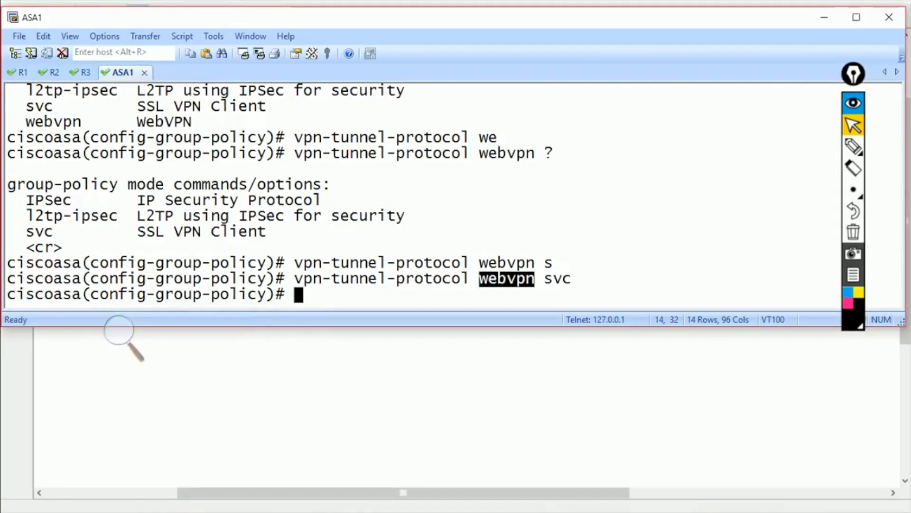
- Exit group-policy mode and list the command history with 'show history'
left_click_drag(481, 278, 580, 278)
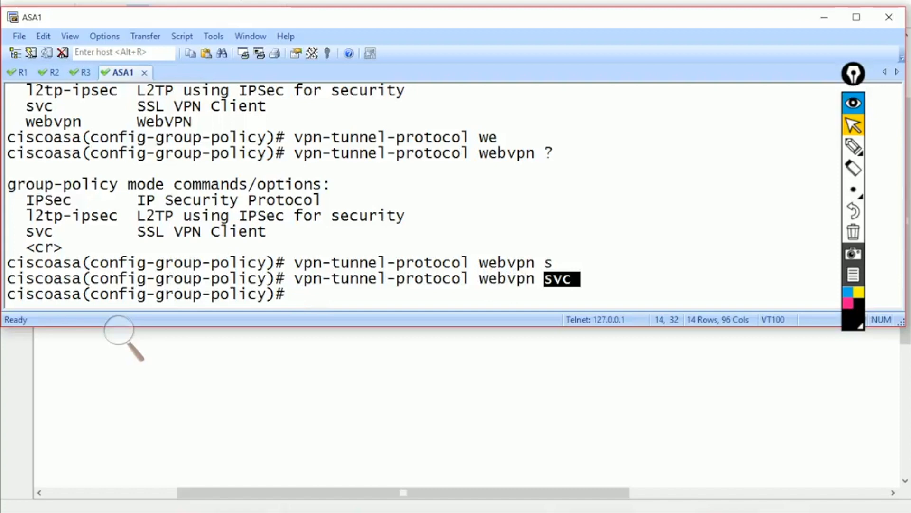
type("exit")
key("Return")
type("show his")
key("Return")
key("space")
- Copy the SSL VPN configuration lines from the history and switch to the Paint notes
left_click_drag(17, 105, 62, 262)
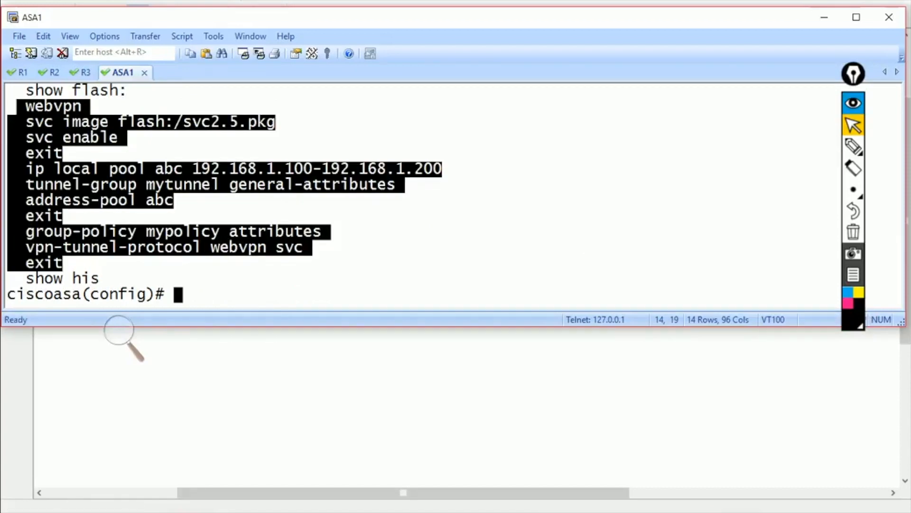
key("alt+Tab")
left_click_drag(261, 488, 707, 488)
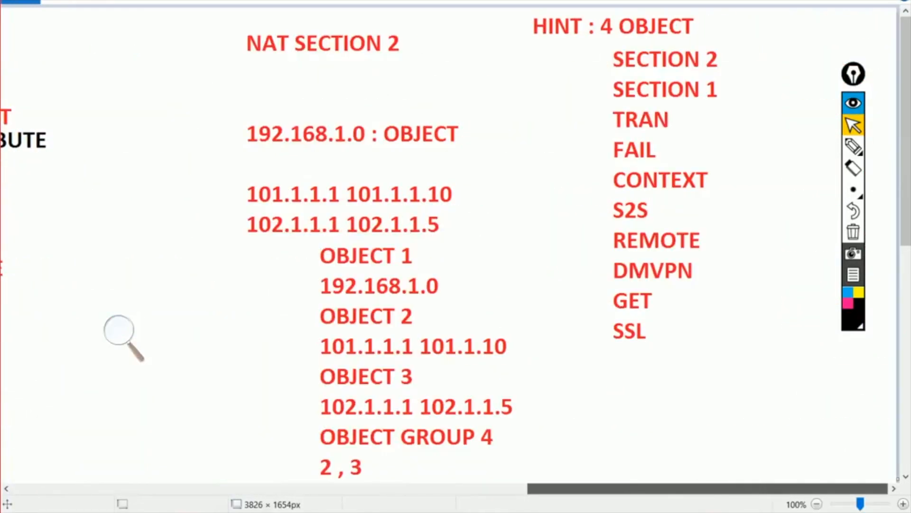
scroll(562, 292, "down", 5)
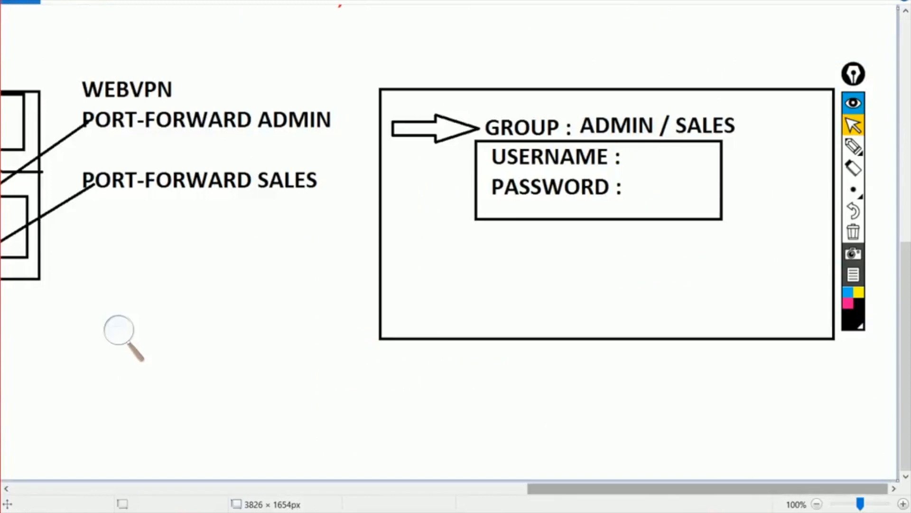
- Zoom out, enlarge the notes canvas, then zoom back in to 50 percent
left_click(817, 504)
left_click(817, 504)
left_click(817, 504)
left_click_drag(277, 127, 889, 488)
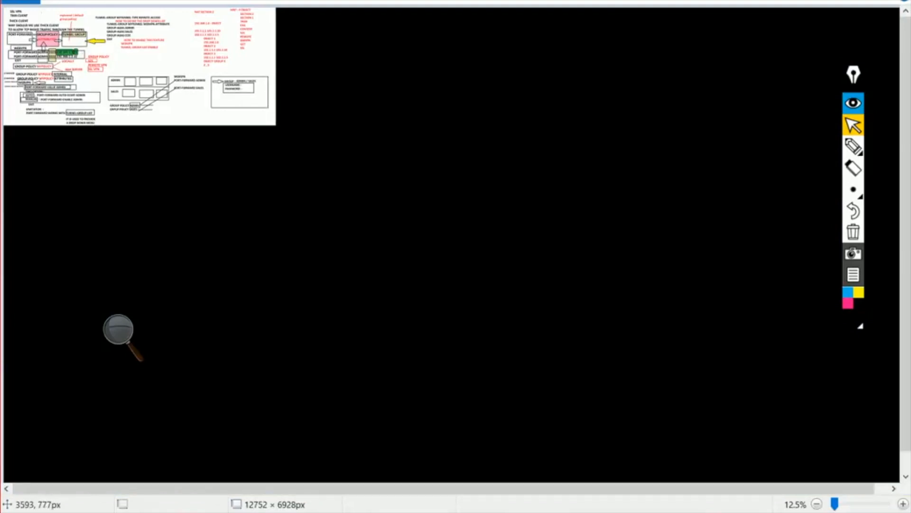
left_click(903, 504)
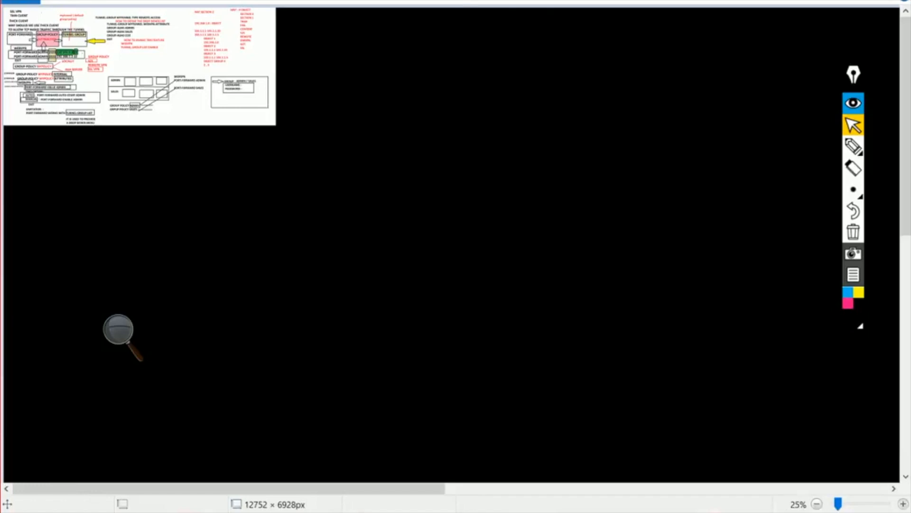
left_click(903, 504)
scroll(546, 326, "down", 3)
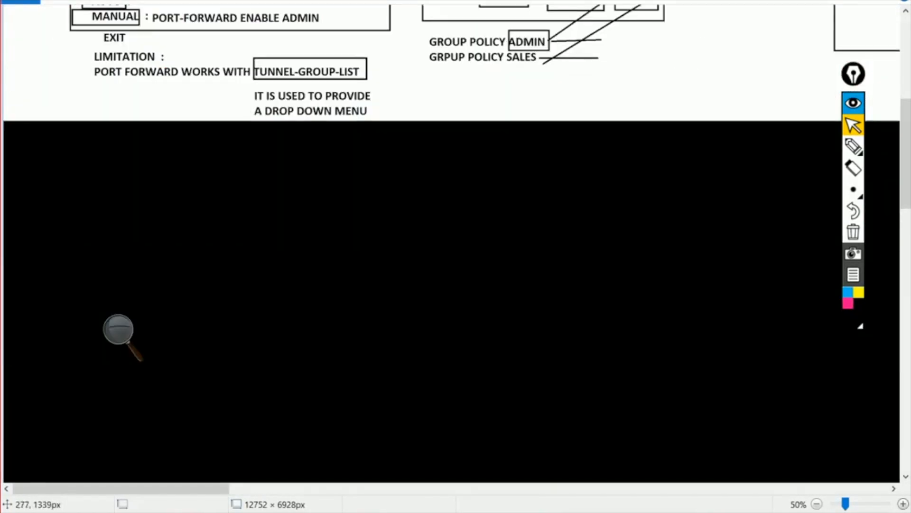
- Choose red and paste the copied configuration into a text box on the black area, then undo it
left_click(60, 2)
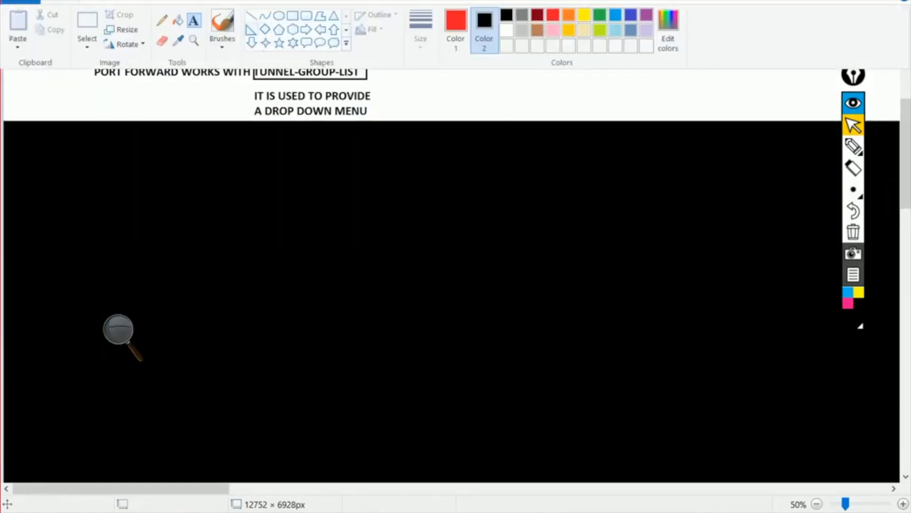
left_click(582, 14)
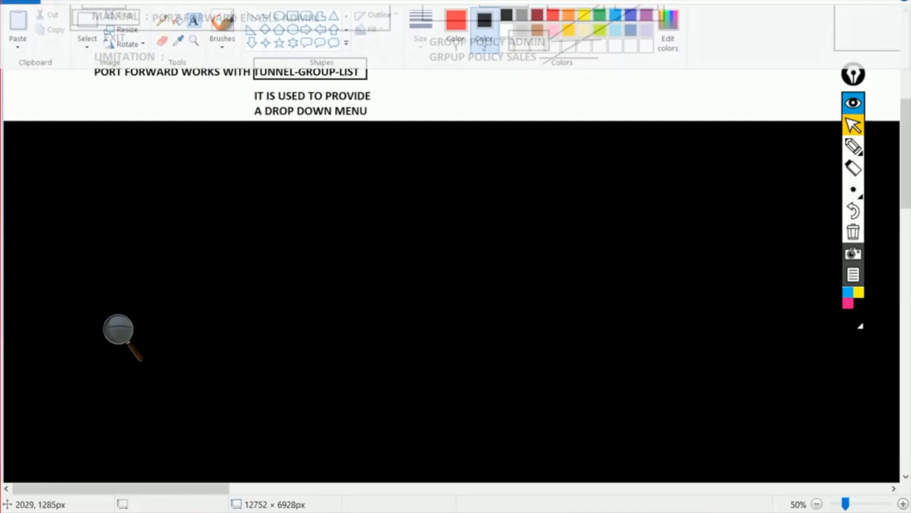
left_click(81, 159)
type("webvpn  svc image flash:/svc2.5.pkg  svc enable  exit  ip local pool abc 192.168.1.100-192.168.1.200  tunnel-group mytunnel general-attributes  address-pool abc  exit  group-policy mypolicy attributes  vpn-tunnel-protocol webvpn svc  exit")
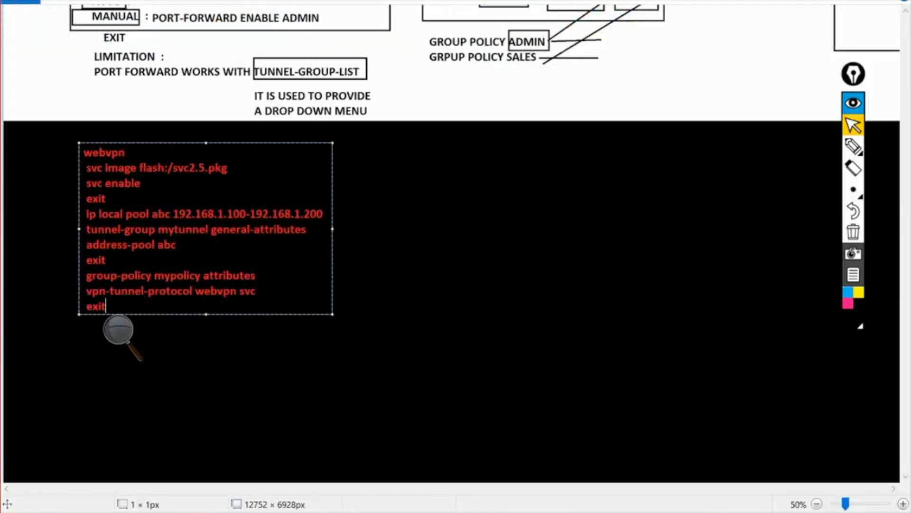
key("shift+Up")
key("shift+Up")
key("shift+Up")
key("shift+Up")
key("shift+Up")
key("shift+Up")
key("shift+Up")
key("shift+Up")
key("shift+Up")
key("shift+Up")
key("shift+Up")
key("ctrl+c")
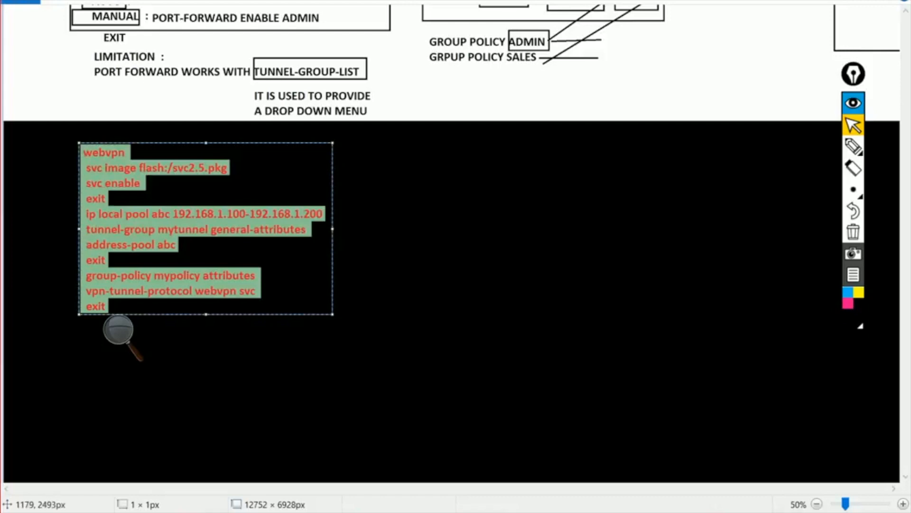
left_click_drag(333, 315, 533, 433)
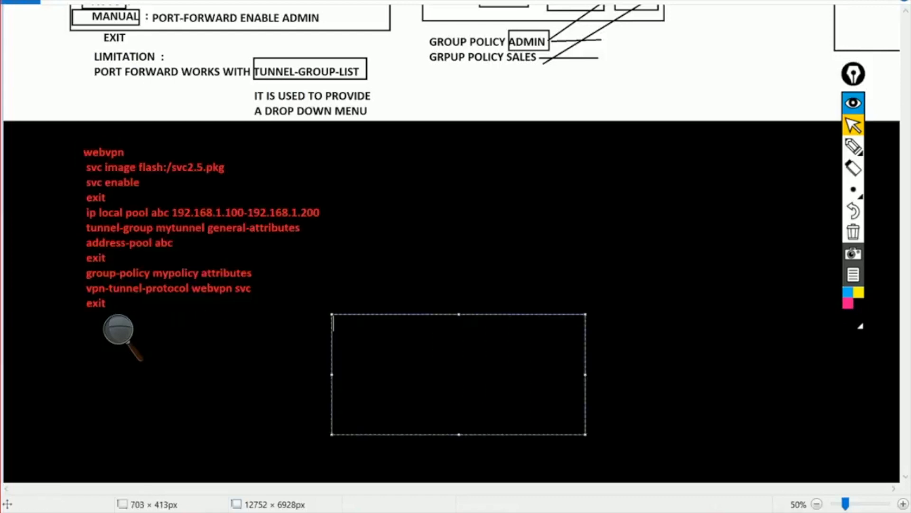
left_click(408, 248)
key("ctrl+z")
- Paste the SSL VPN configuration lines into a larger red text box further right
left_click(126, 177)
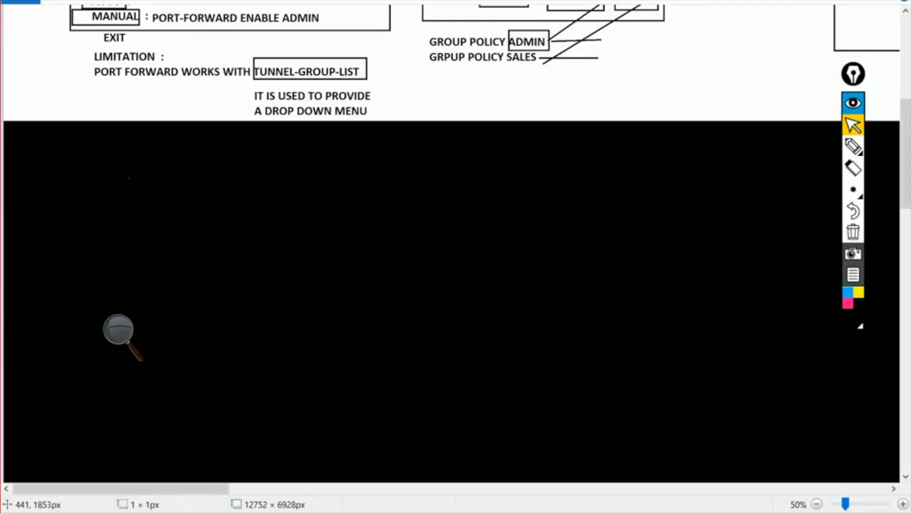
key("ctrl+v")
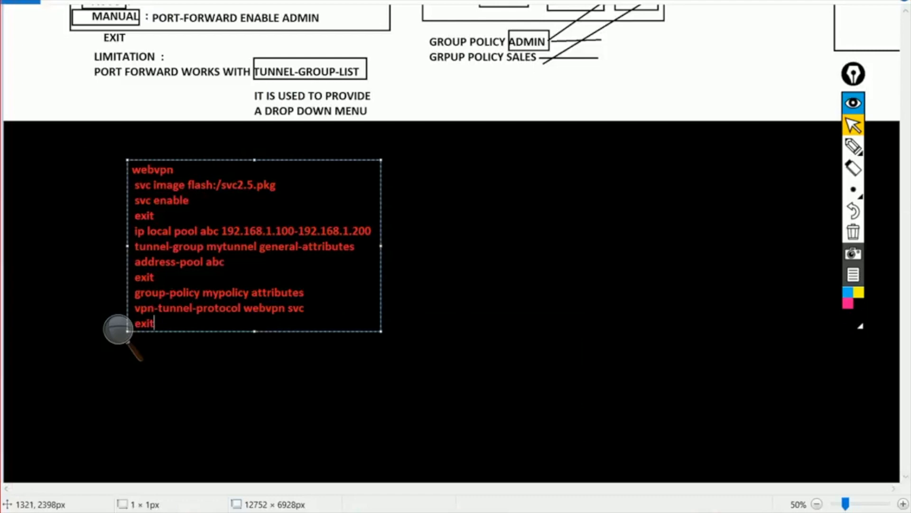
key("ctrl+z")
key("ctrl+v")
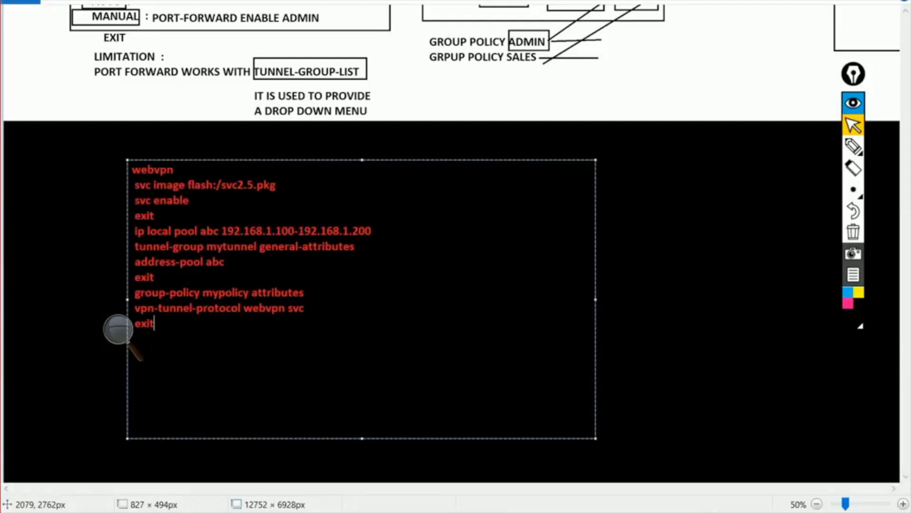
key("ctrl+a")
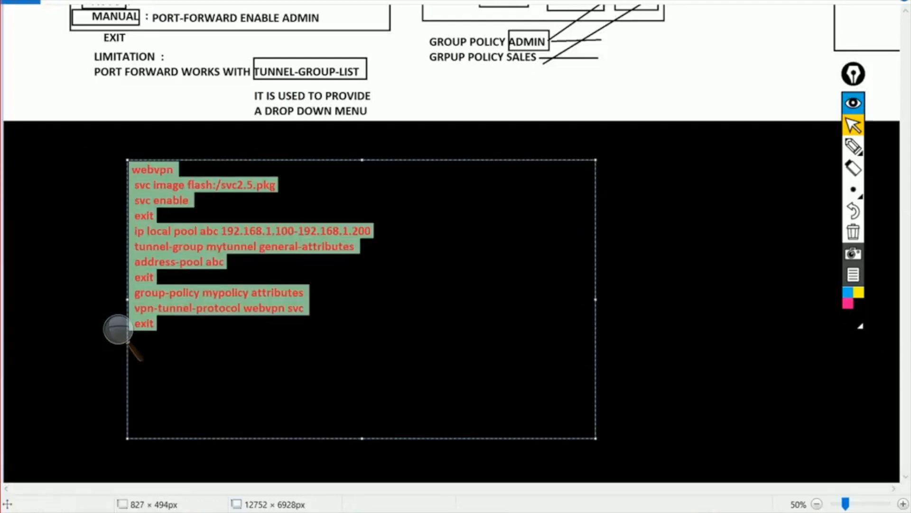
left_click(59, 2)
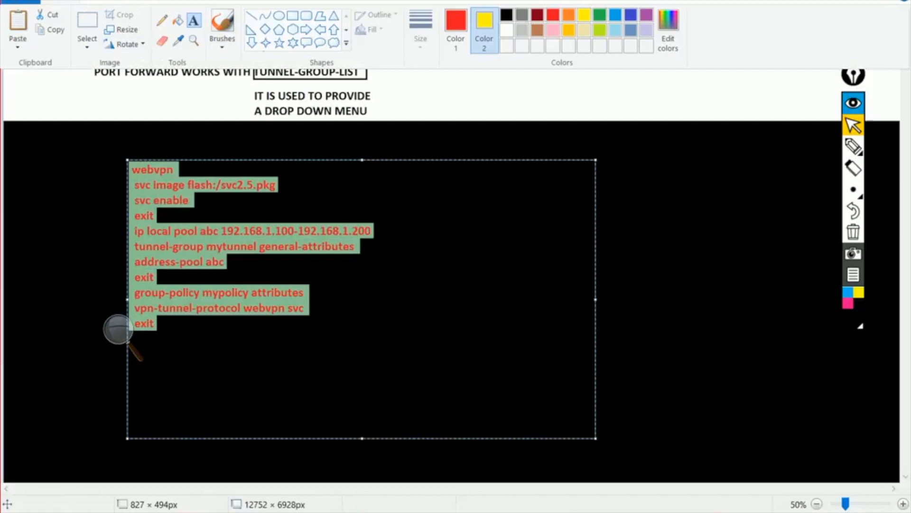
left_click(137, 2)
- Zoom the canvas to 100 percent and scroll to view the pasted configuration
left_click(118, 328)
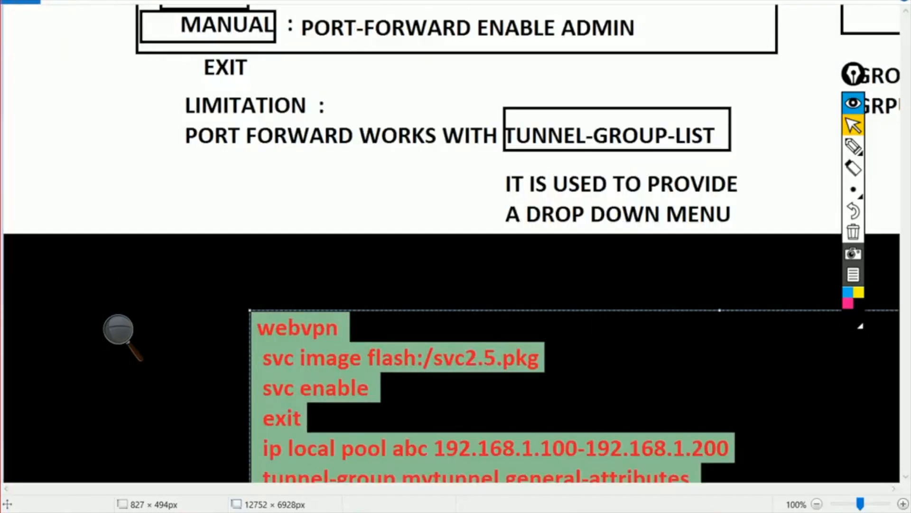
scroll(118, 331, "down", 5)
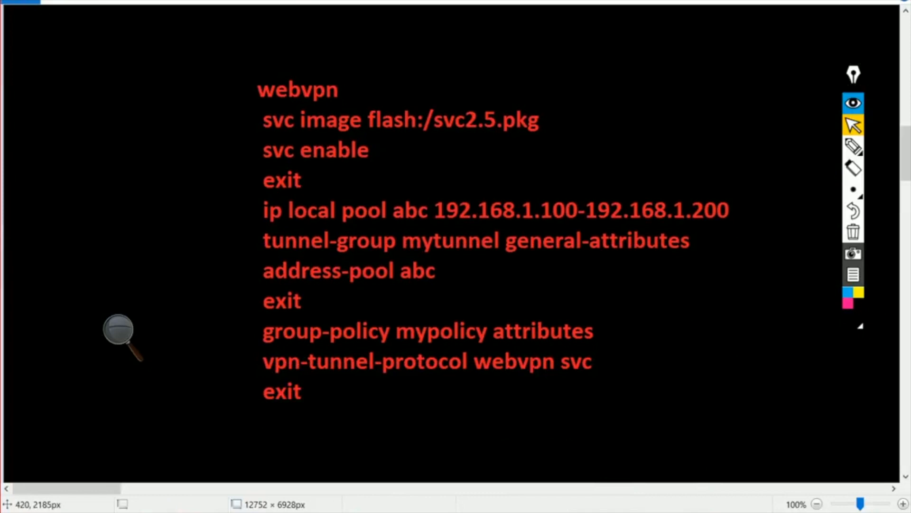
left_click_drag(854, 74, 910, 356)
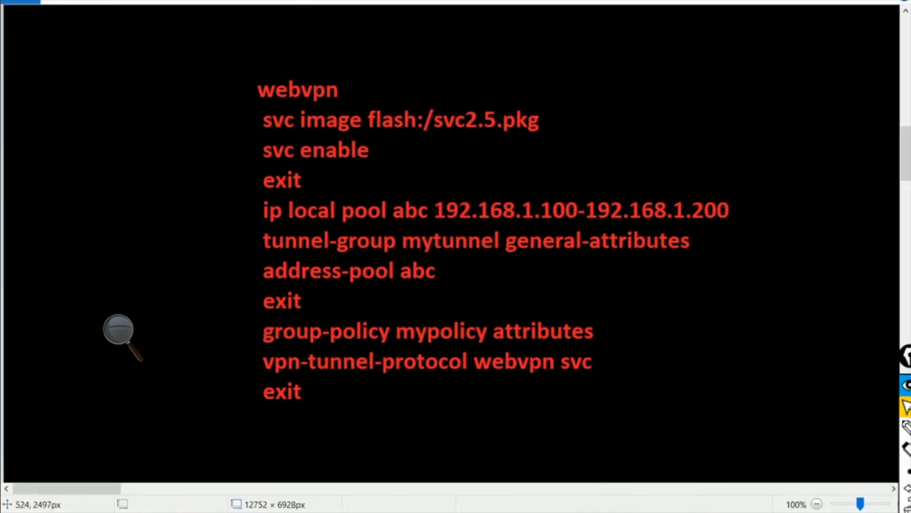
scroll(118, 330, "right", 5)
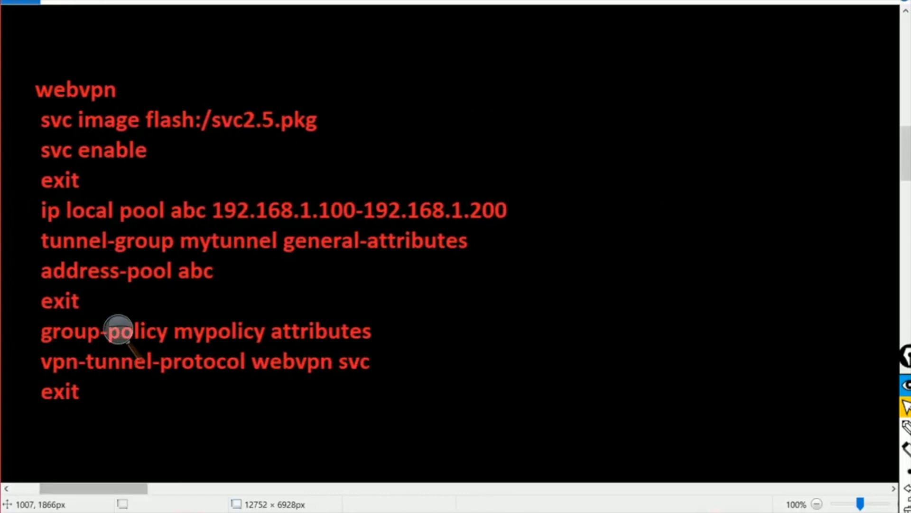
- Add the note '( define the location of the svc image)' beside the svc image line
left_click(348, 119)
type("( d")
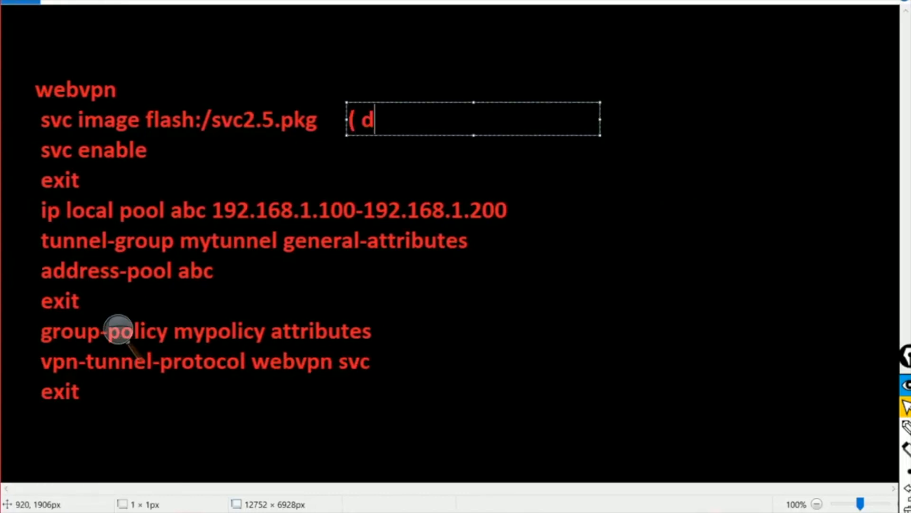
type("efine the ")
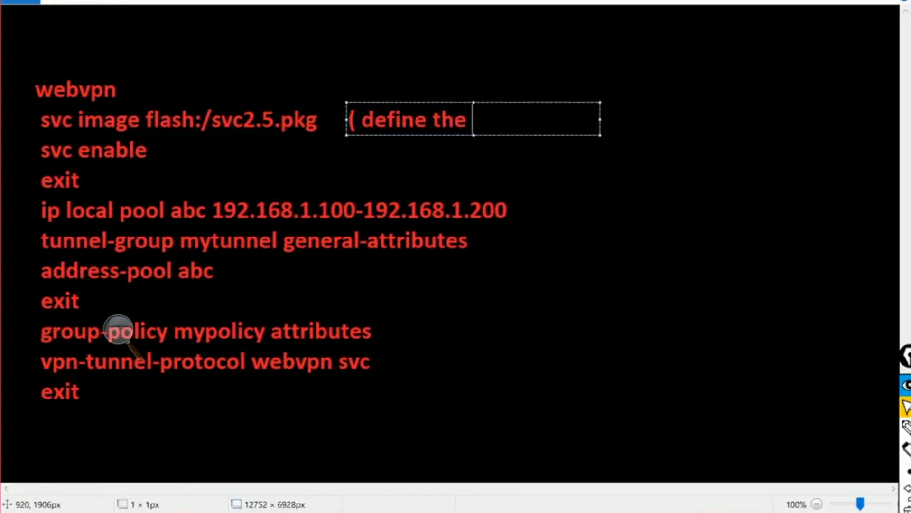
type("location of svc i")
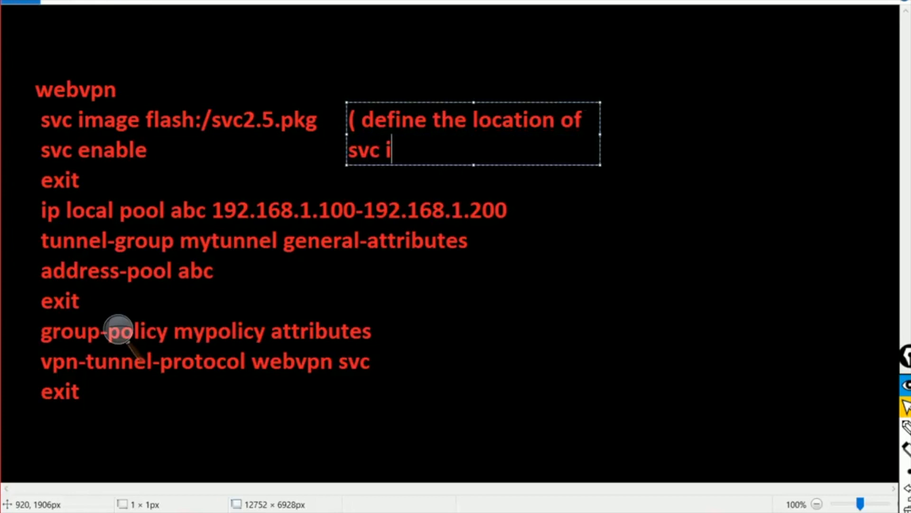
type("mage)")
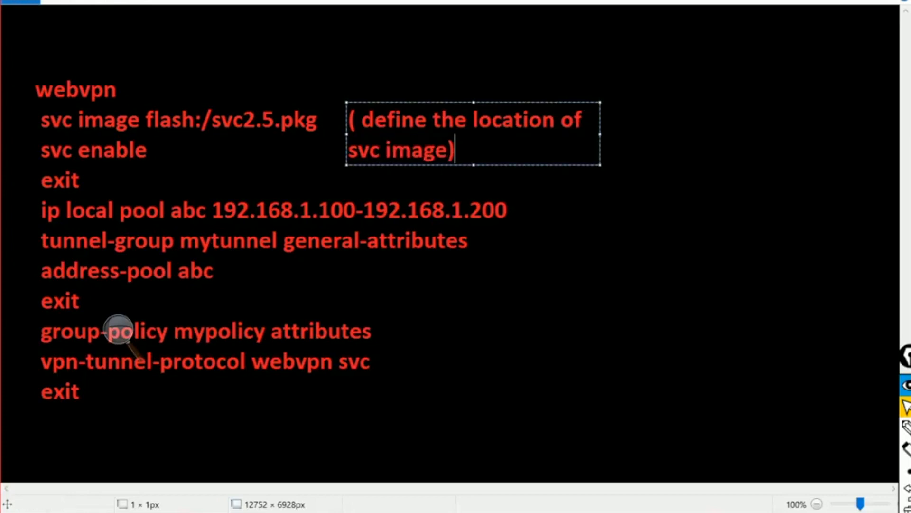
left_click_drag(600, 134, 898, 134)
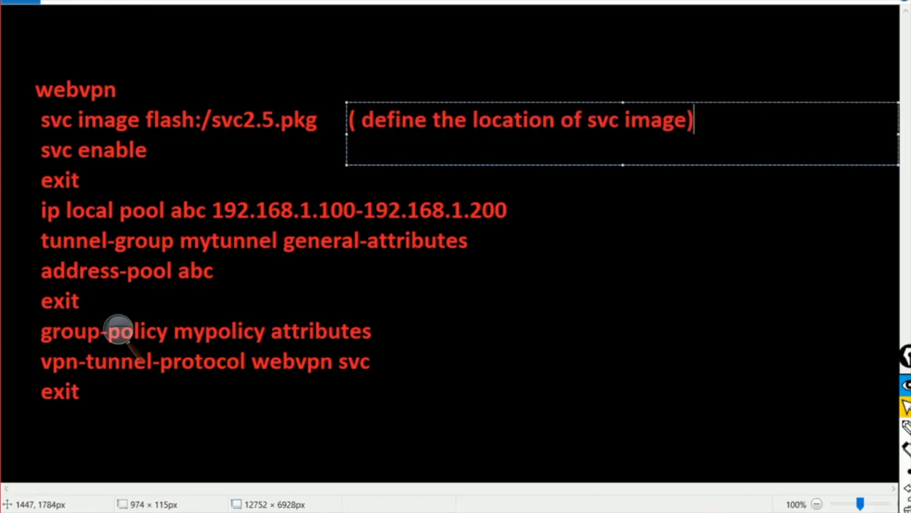
left_click(588, 119)
type("the")
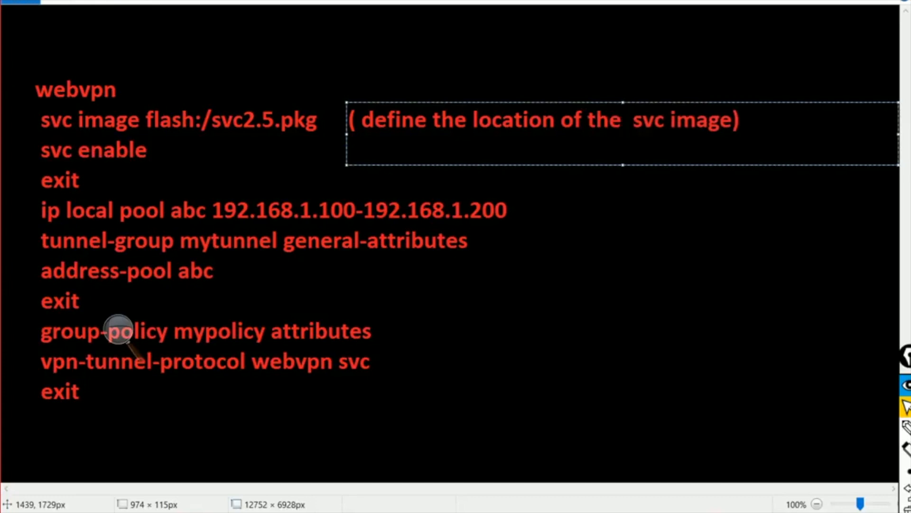
left_click(588, 29)
- Add the note '( enable full tunnel)' beside the svc enable line
left_click(165, 129)
type("(  enaboe")
key("BackSpace")
key("BackSpace")
type("le full ")
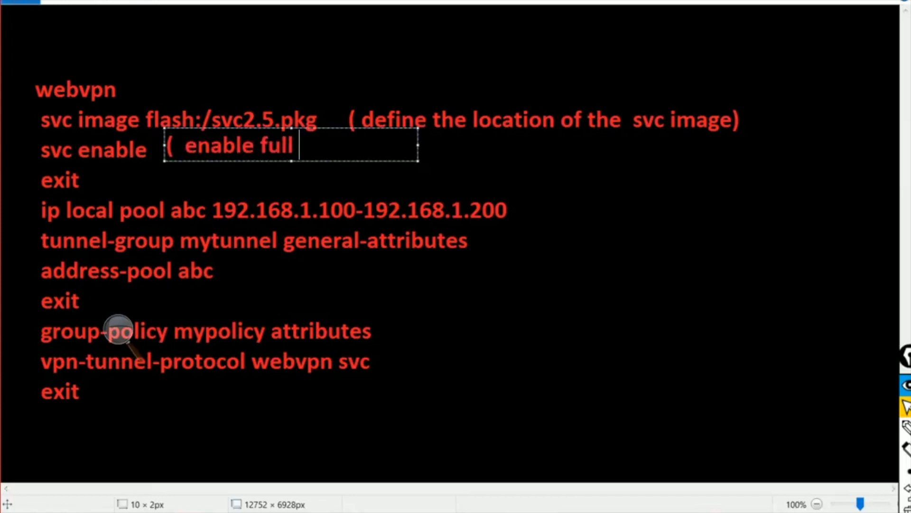
type("tunnel)")
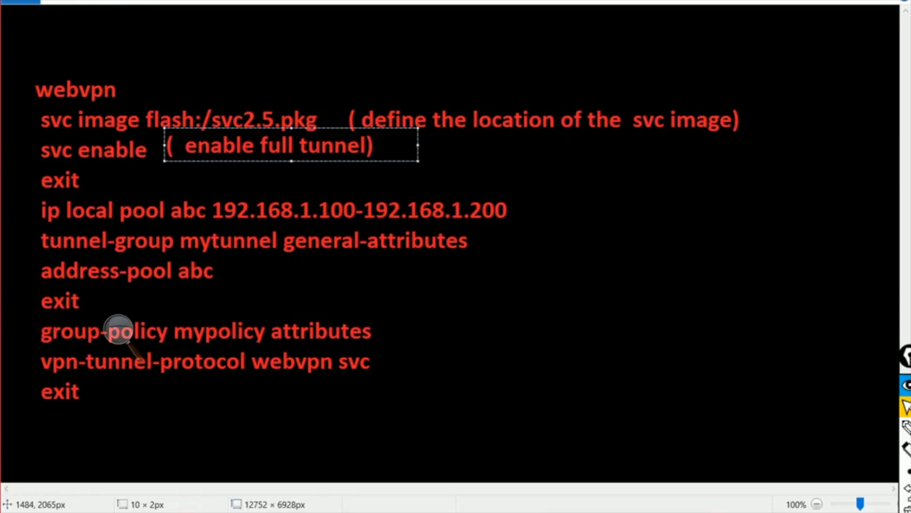
left_click(118, 328)
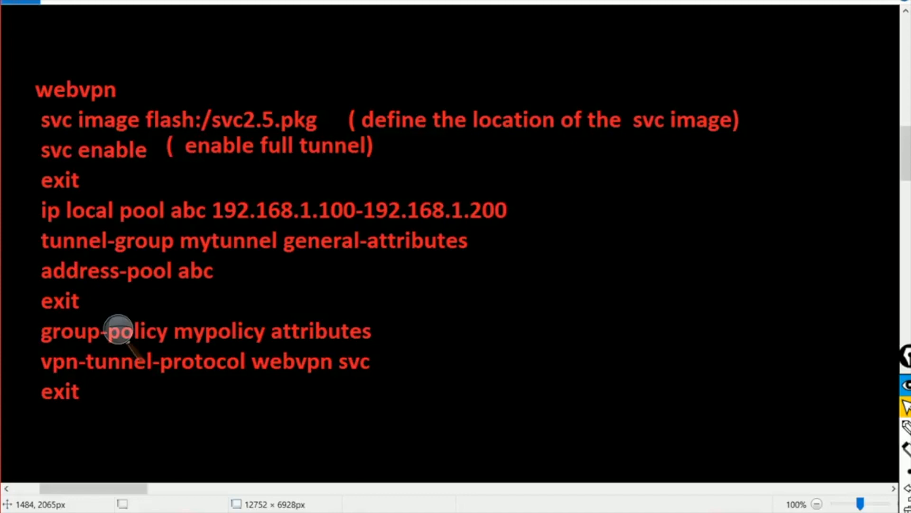
left_click(119, 329)
left_click(198, 321)
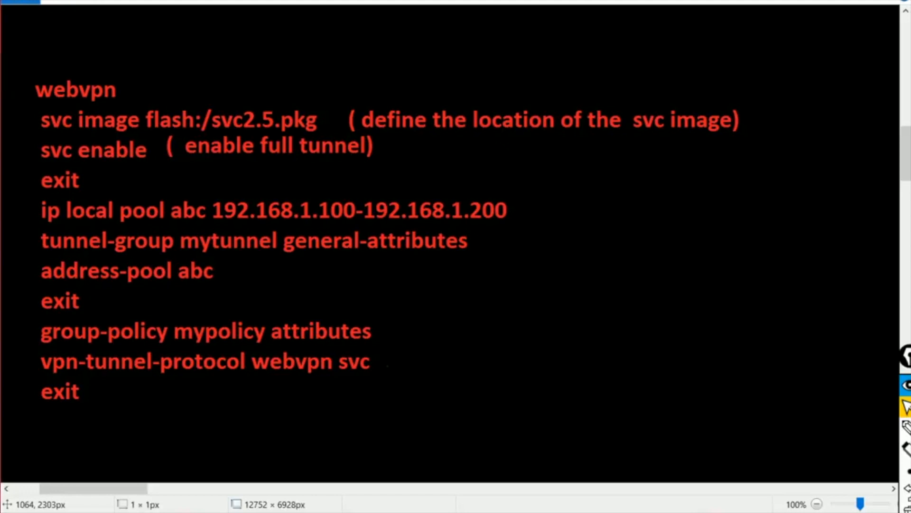
- Add the note '( to allow thick client and full tunnel)' beside vpn-tunnel-protocol webvpn svc, then leave Paint
left_click_drag(386, 348, 640, 381)
type("( to")
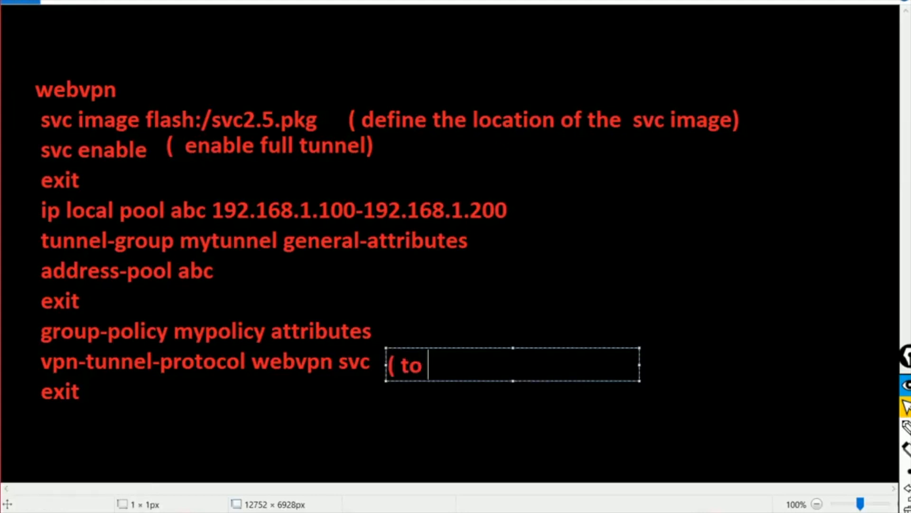
type(" allow thin")
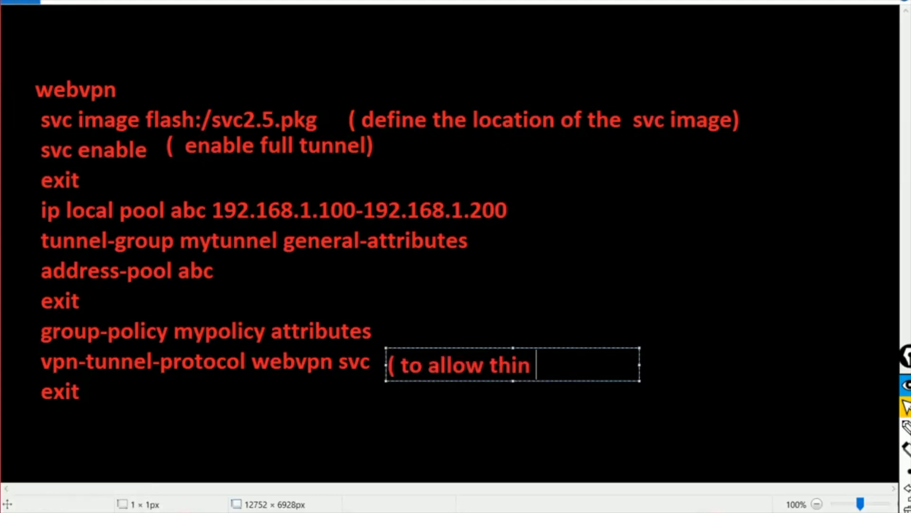
key("BackSpace")
type("ck client and ")
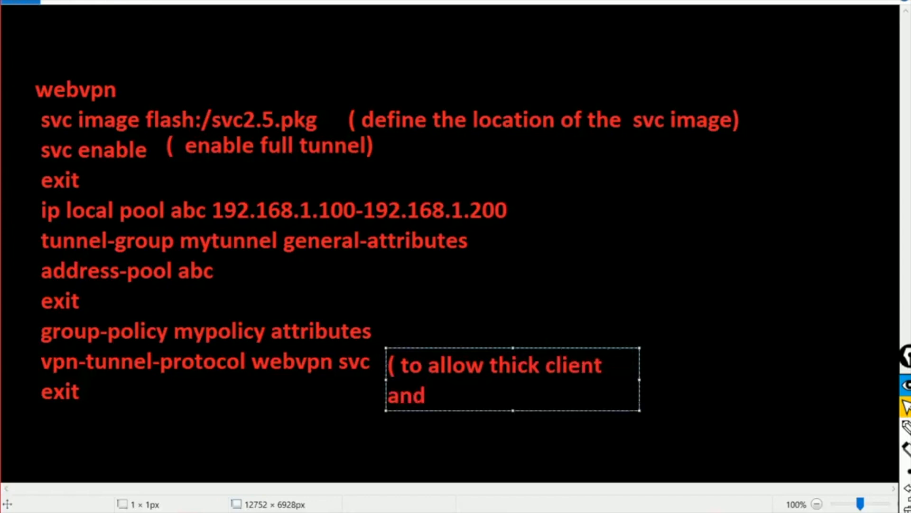
type("full tunnel)")
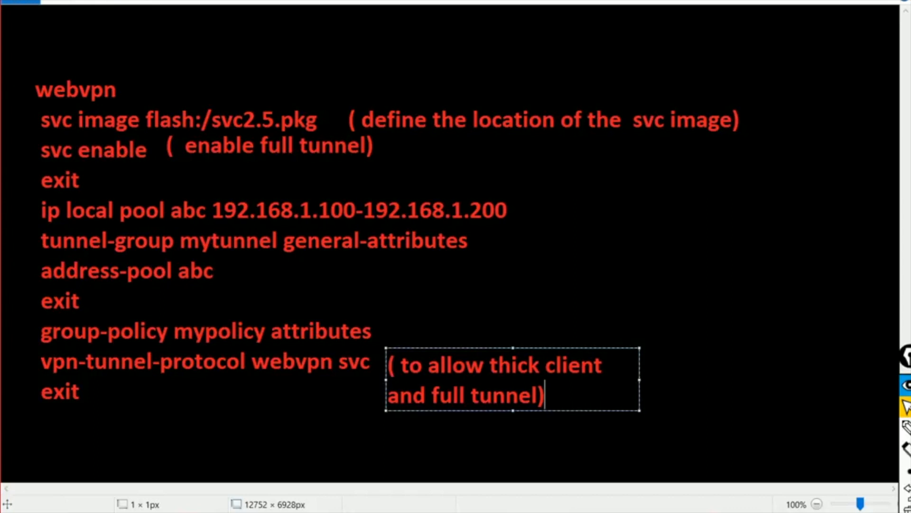
left_click_drag(639, 379, 898, 380)
left_click(790, 216)
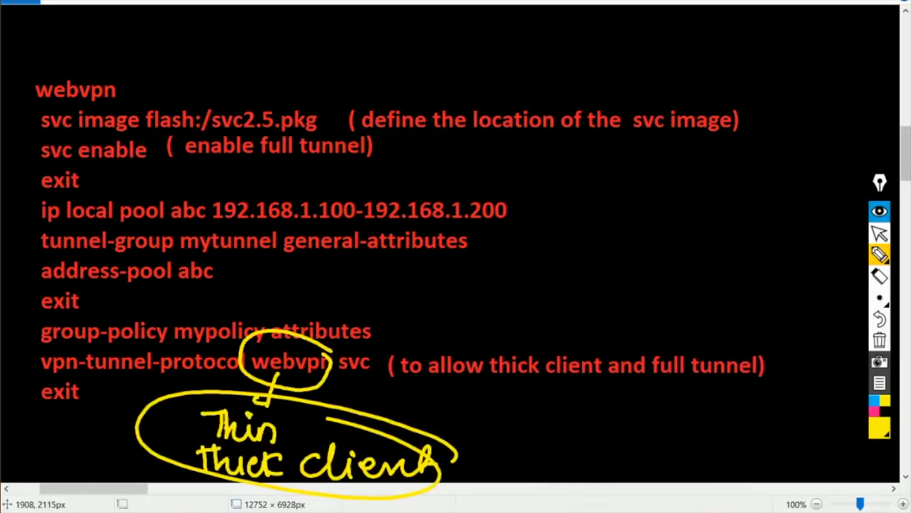
left_click(880, 233)
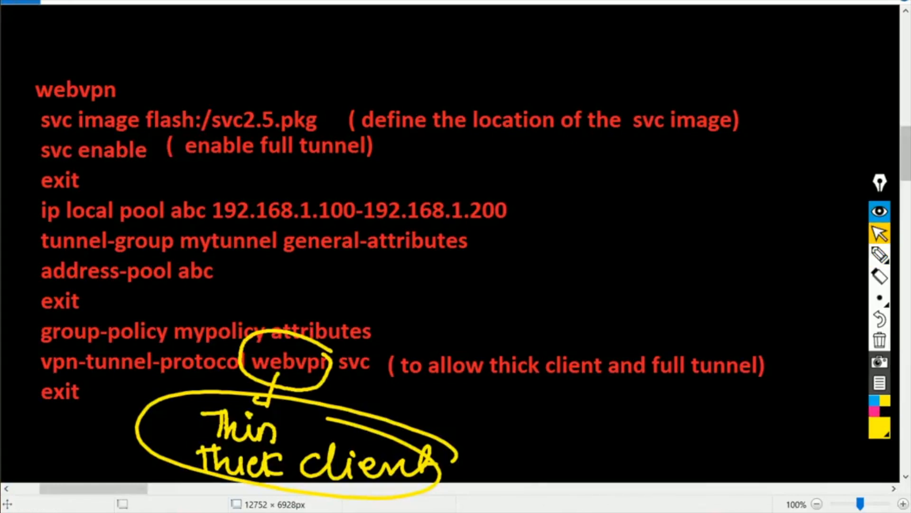
key("alt+Tab")
key("alt+Tab")
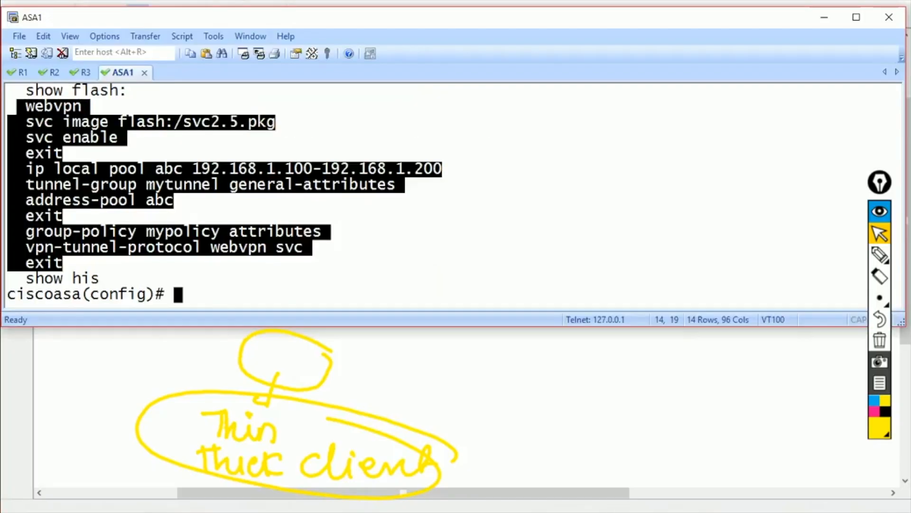
- Paste the group-policy lines into ASA1 and change the protocol to 'vpn-tunnel-protocol svc'
left_click(355, 512)
left_click(431, 439)
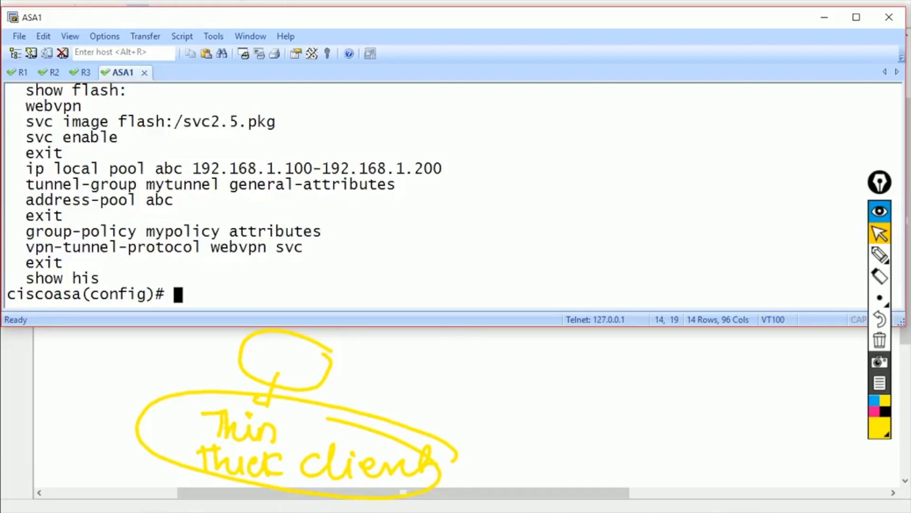
left_click_drag(26, 231, 312, 247)
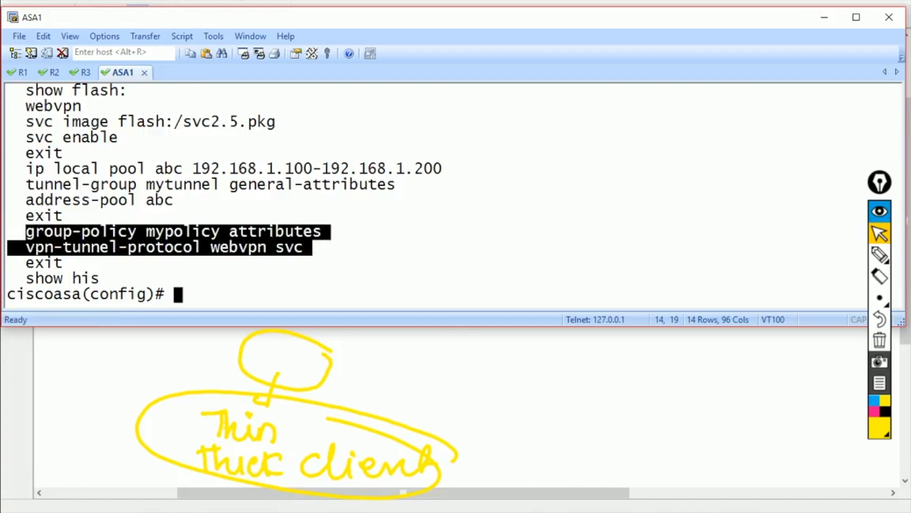
right_click(312, 247)
key("BackSpace")
key("BackSpace")
key("BackSpace")
key("BackSpace")
key("BackSpace")
key("BackSpace")
key("BackSpace")
key("BackSpace")
key("BackSpace")
key("BackSpace")
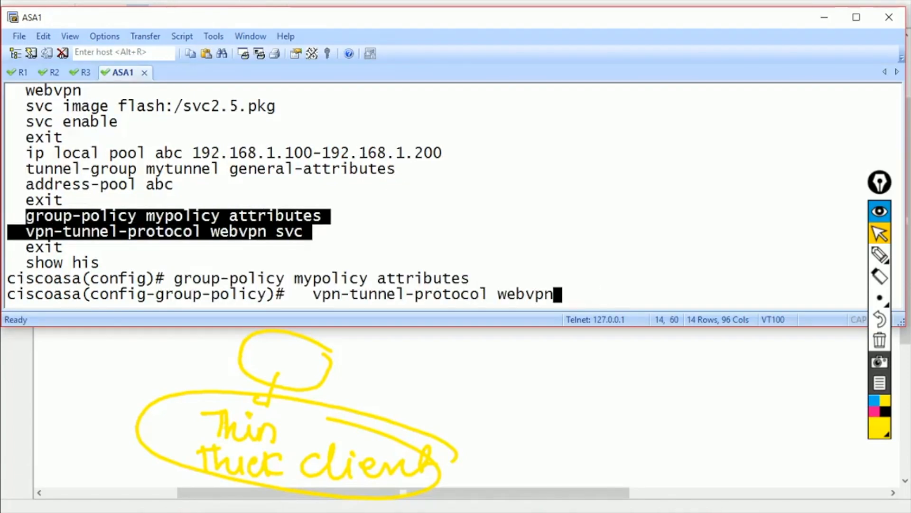
key("BackSpace")
type("s")
key("Tab")
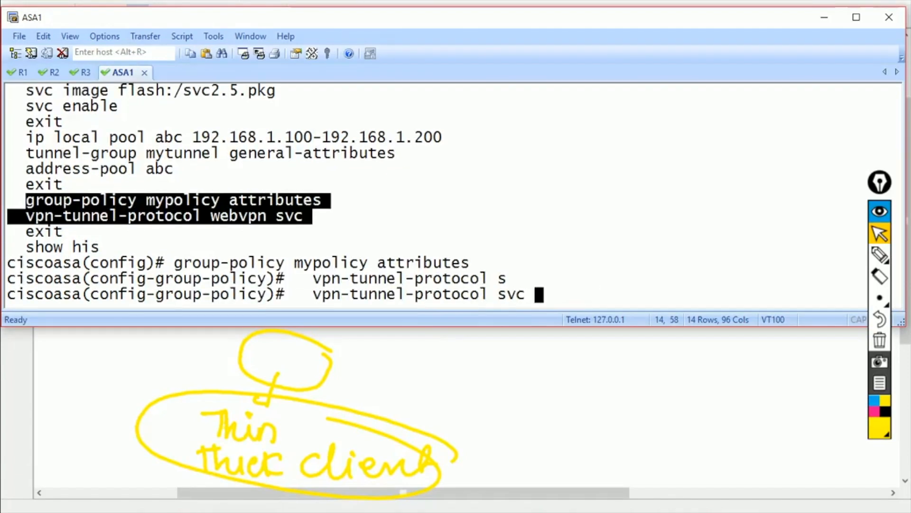
key("Return")
- Exit to global configuration and bring up the Windows XP virtual machine
type("exit")
key("Return")
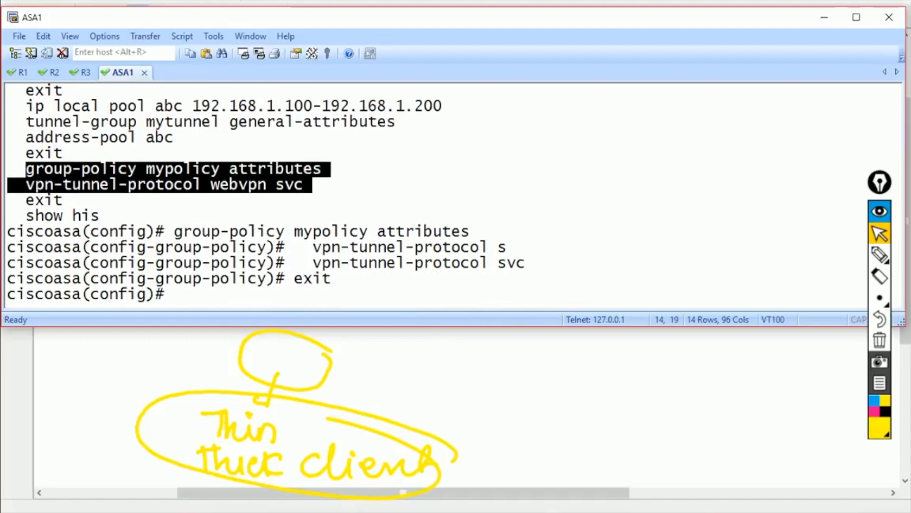
left_click(355, 511)
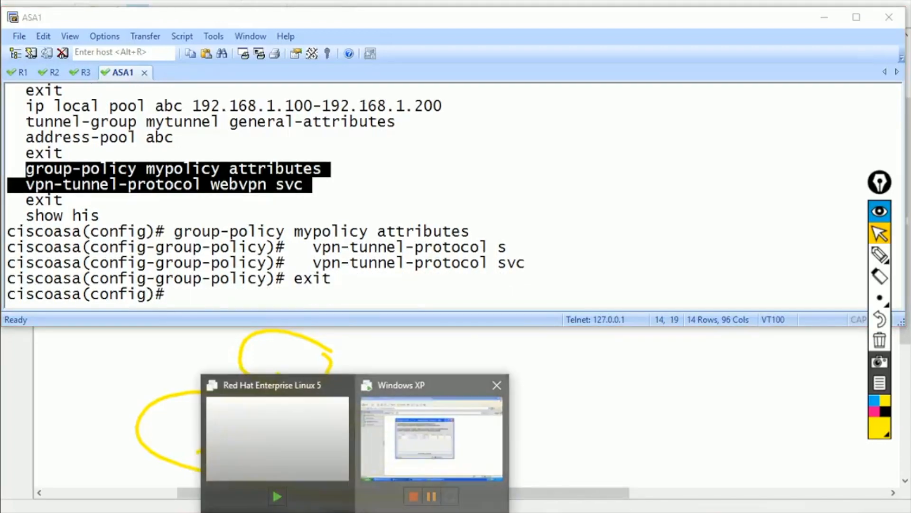
left_click(432, 438)
- Close the Application Access popup and log out of the WebVPN portal
left_click(589, 129)
left_click(870, 81)
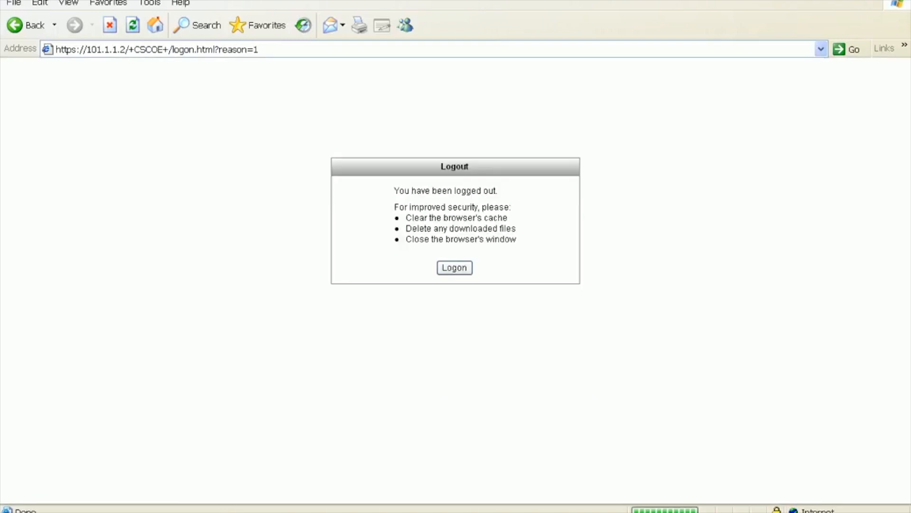
left_click(455, 267)
- Log in with the portal username and password and accept the security alert
type("cisco")
key("Tab")
type("cisco123")
key("Return")
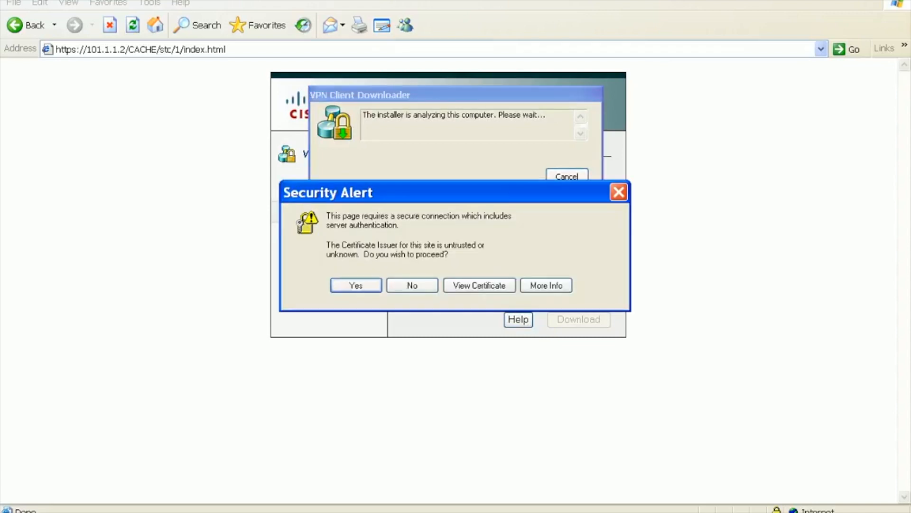
key("Return")
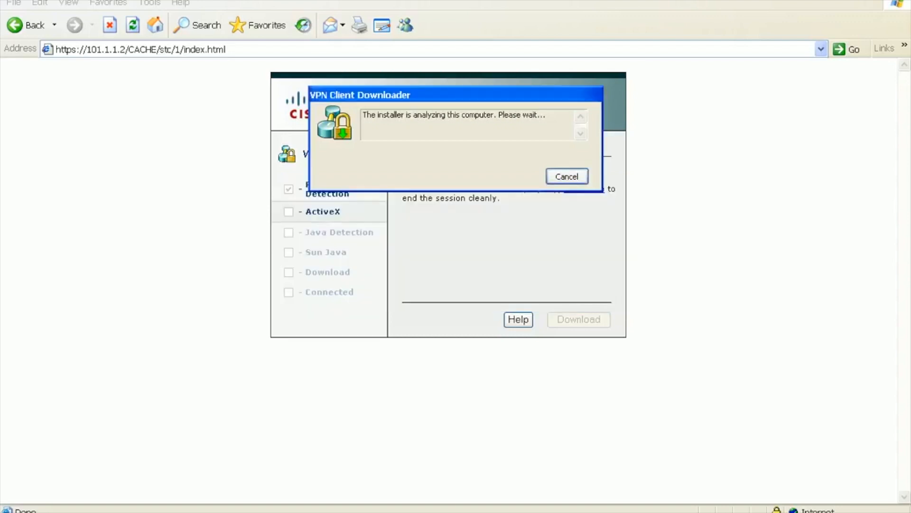
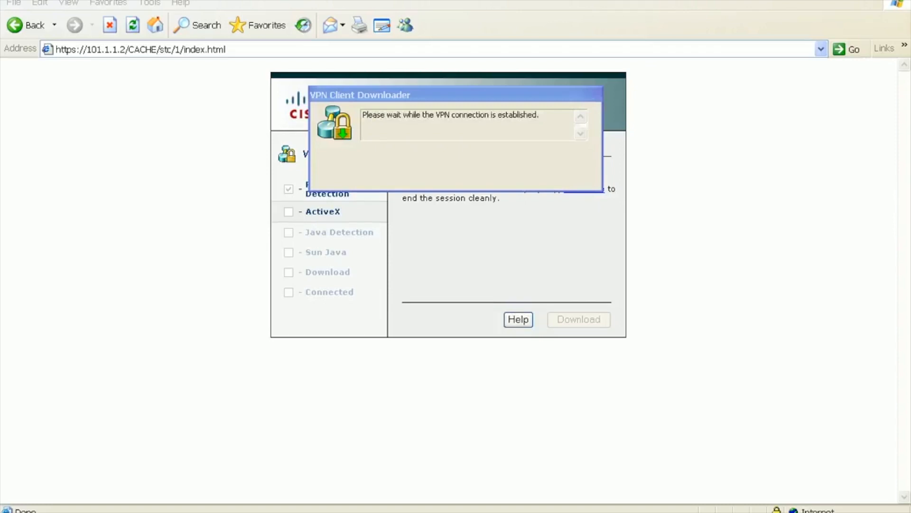
- Verify at 250% zoom that the WebLaunch page reads Connection Established, then return to 100%
key("ctrl+alt+Return")
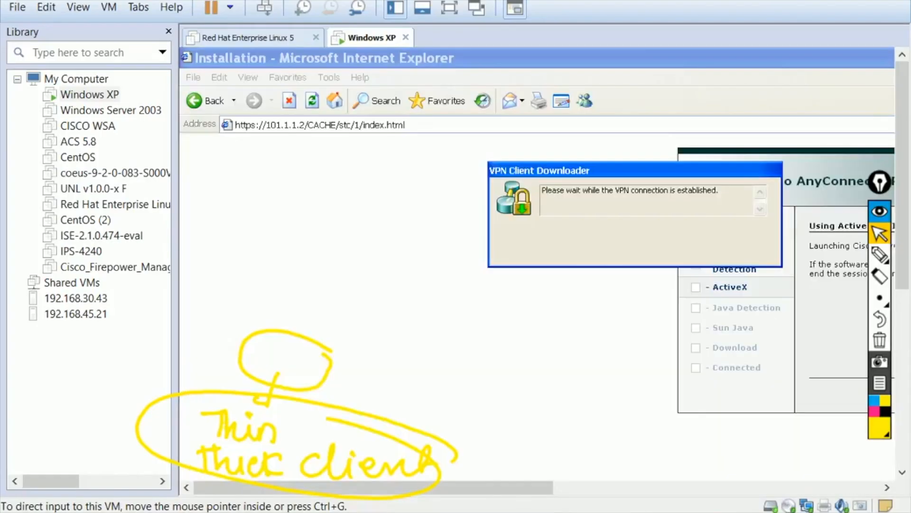
key("super+plus")
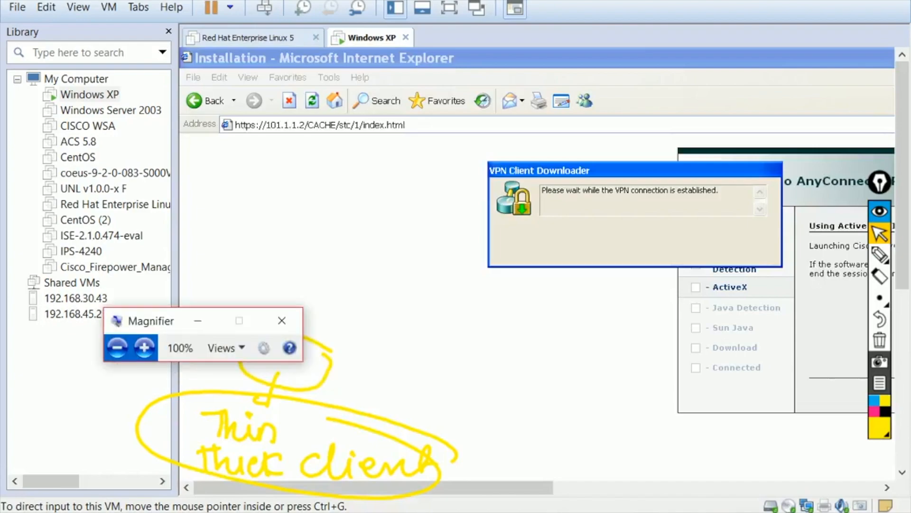
left_click(148, 349)
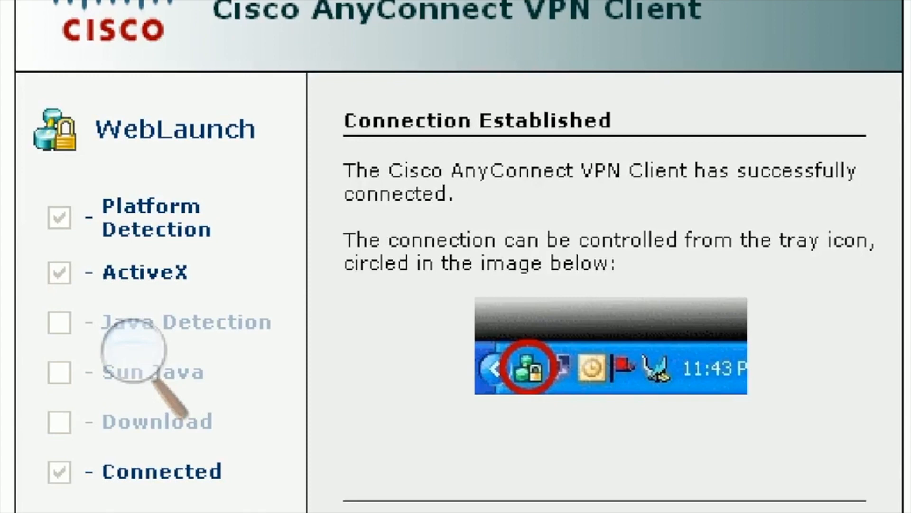
triple_click(477, 122)
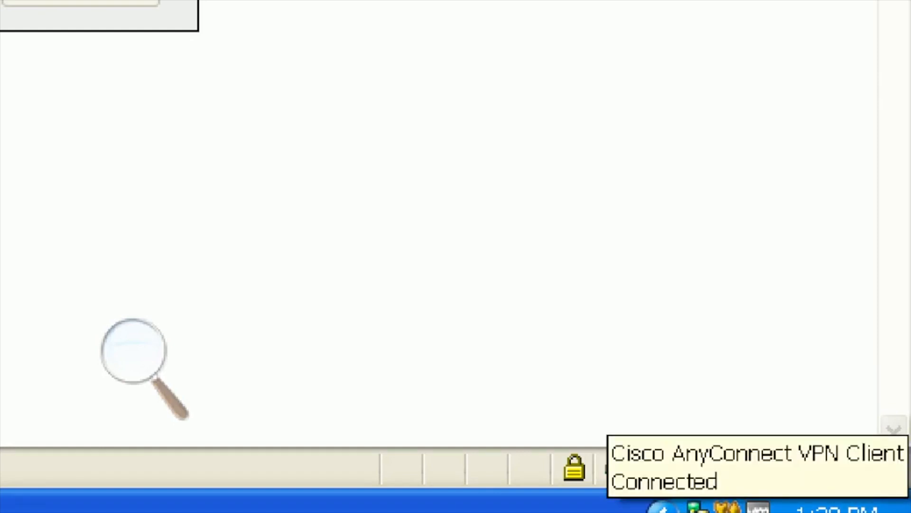
left_click(133, 350)
left_click(134, 401)
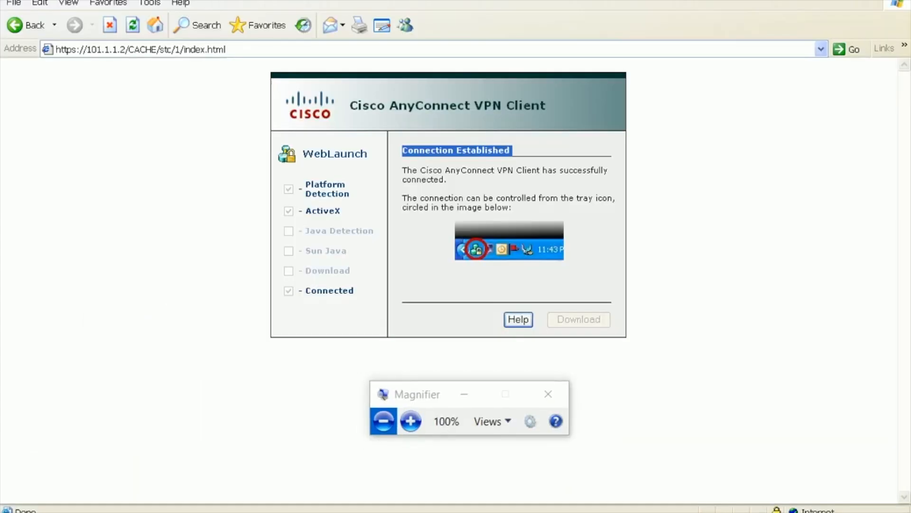
- Ping 192.168.1.2 from the Command Prompt and confirm 4 of 4 replies with 0% loss
key("alt+Tab")
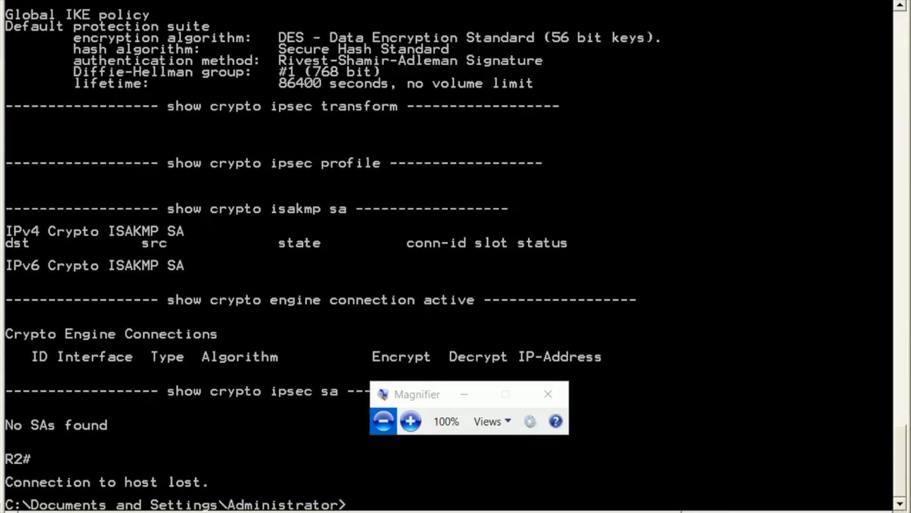
type("p")
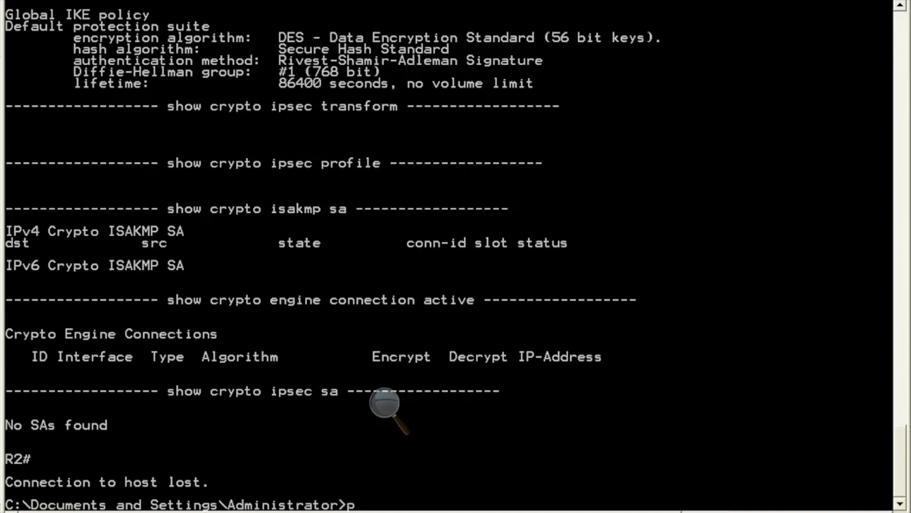
type("ing 192.168.1.2")
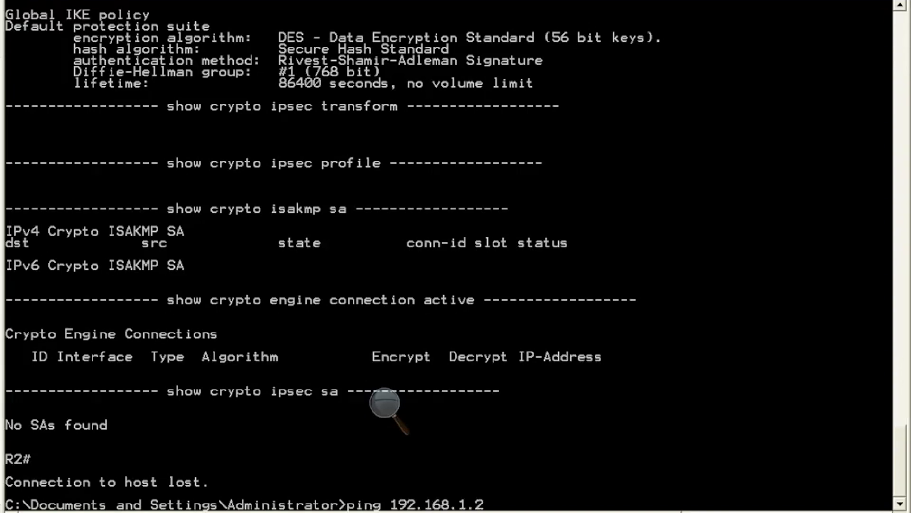
key("Return")
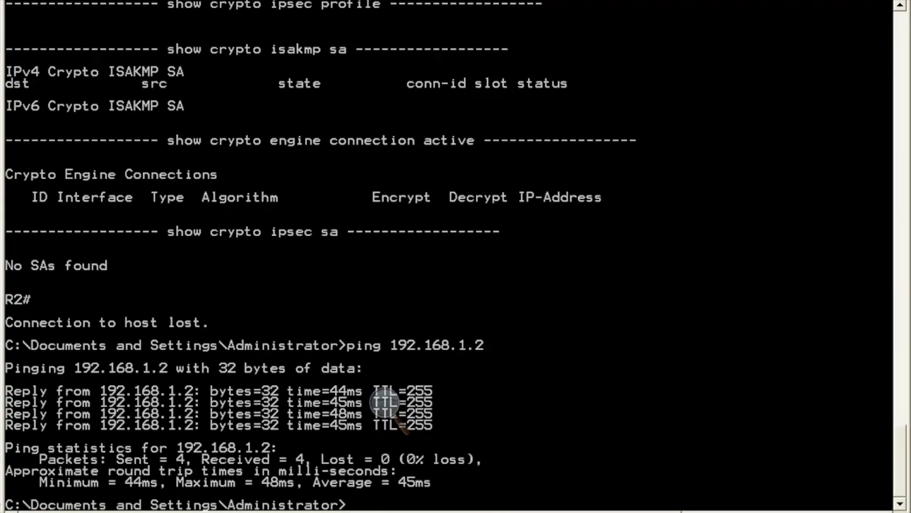
left_click(385, 403)
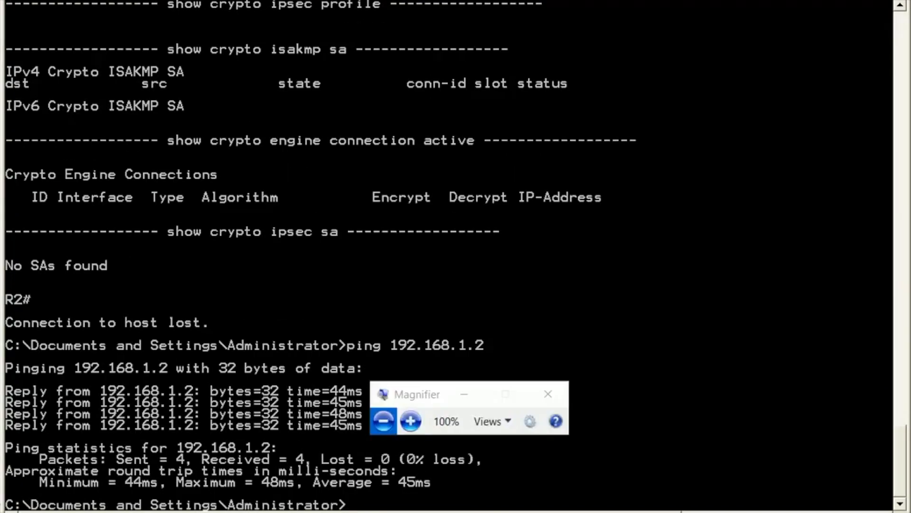
key("alt+Tab")
key("super")
- Launch Wireshark and start a live capture on VMware Network Adapter VMnet1
type("wire")
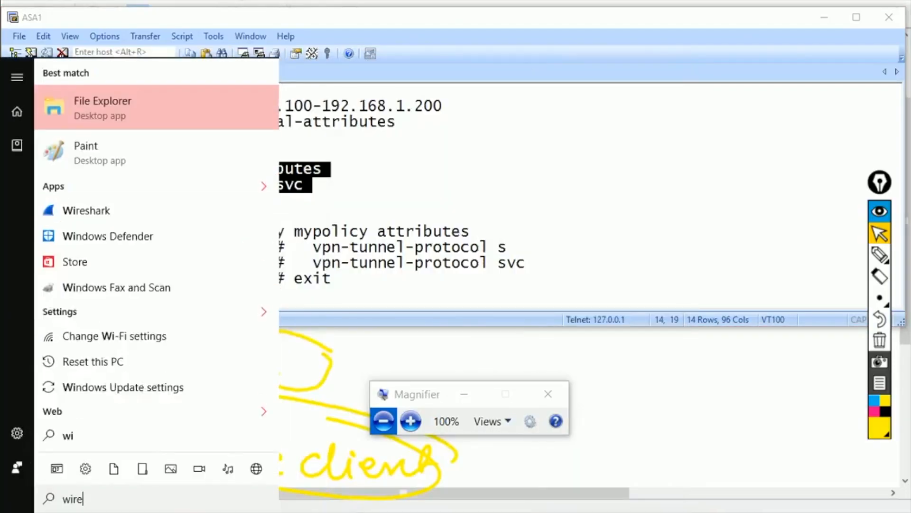
key("Escape")
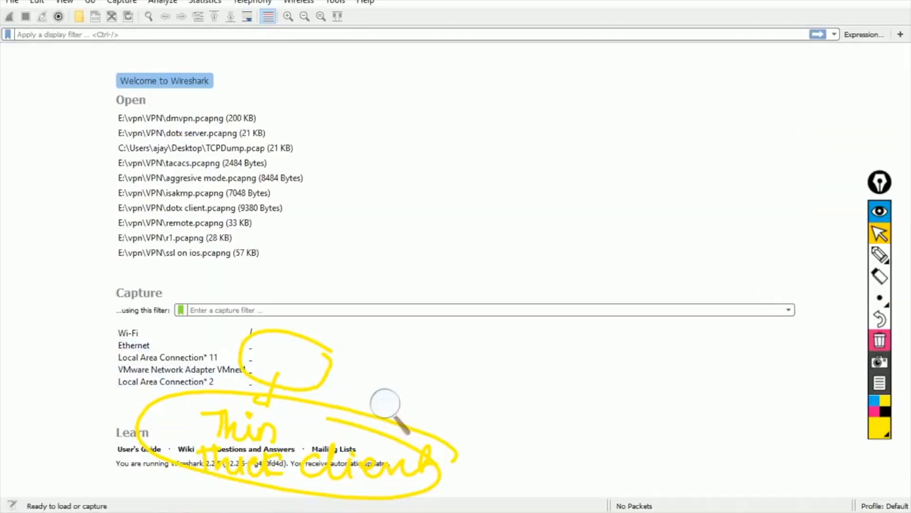
left_click(879, 340)
double_click(182, 369)
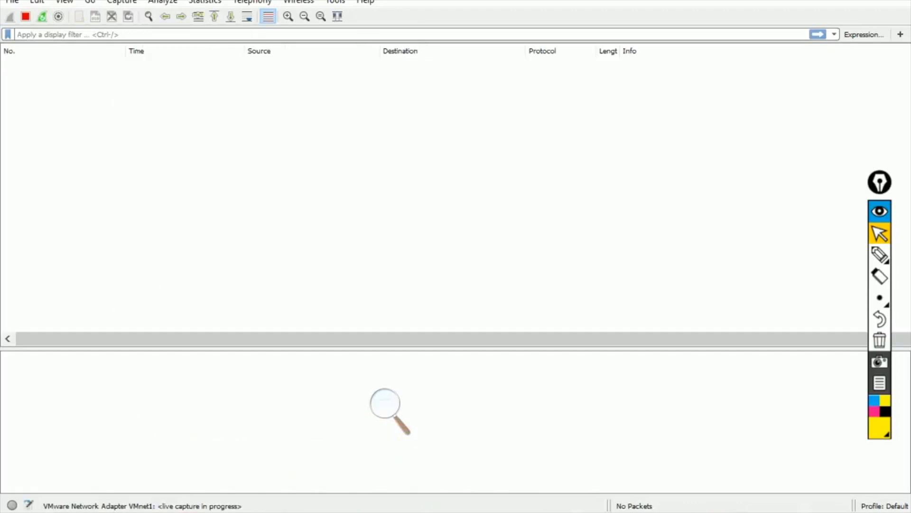
- Run ping 192.168.1.2 -t in the XP VM and watch TLSv1 traffic between 102.1.1.2 and 101.1.1.2
left_click(385, 406)
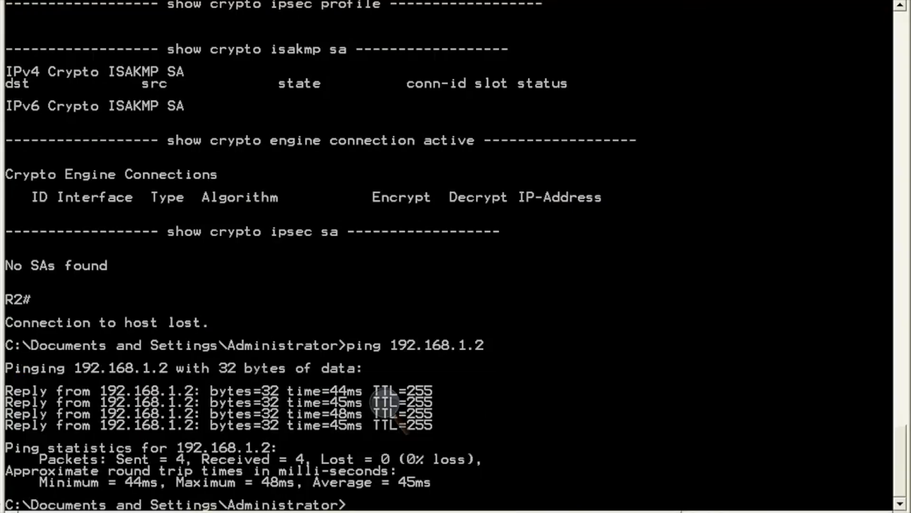
key("Up")
type("-t")
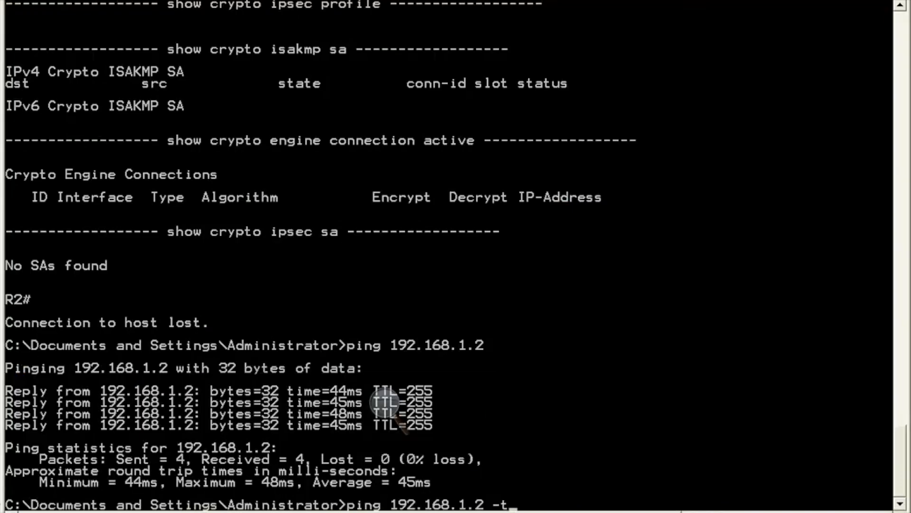
key("Return")
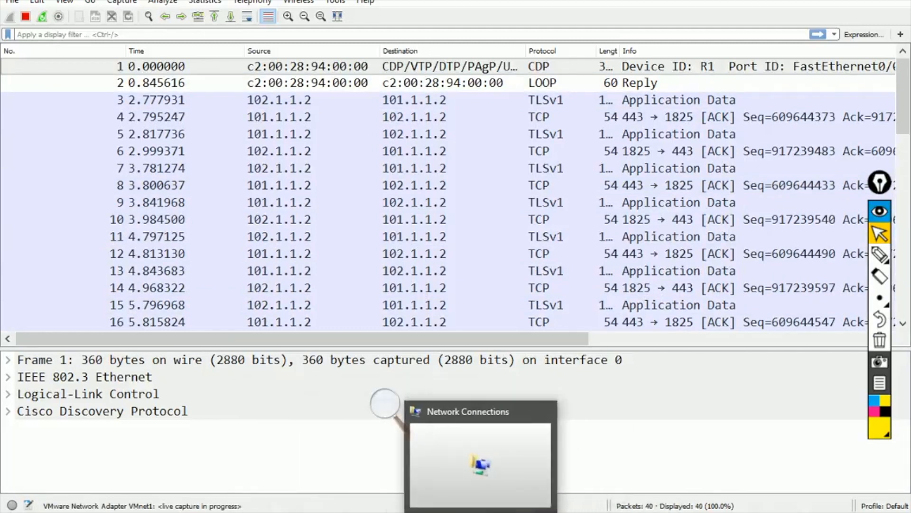
left_click(465, 511)
scroll(327, 318, "down", 4)
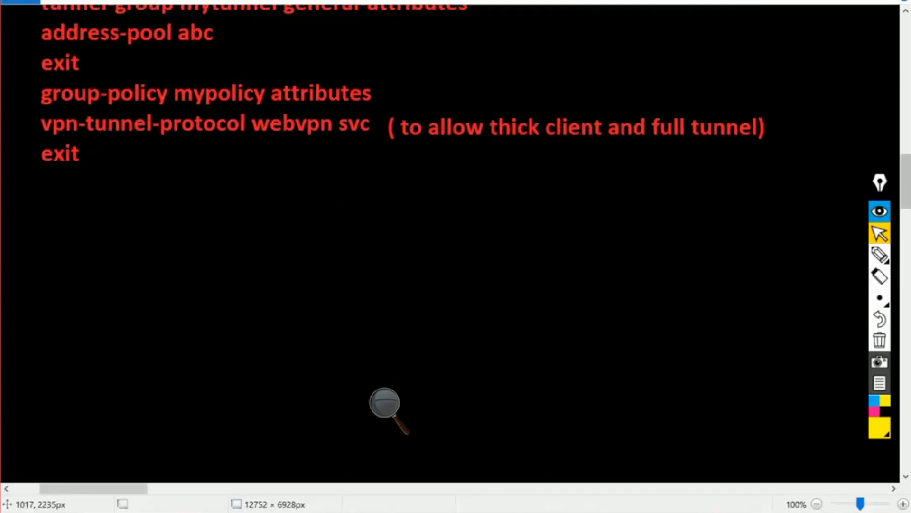
- Mark up webvpn, svc and tunnel-protocol in the notes with yellow pen loops, arrows and underlines
left_click(880, 254)
left_click(879, 255)
mouse_move(374, 117)
left_mouse_down()
mouse_move(338, 124)
mouse_move(373, 135)
mouse_move(374, 114)
left_mouse_up()
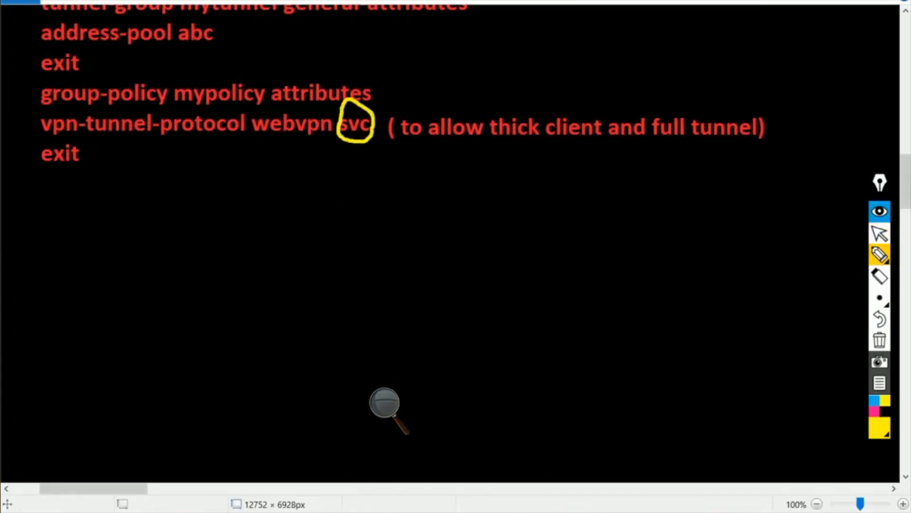
mouse_move(320, 105)
left_mouse_down()
mouse_move(272, 105)
mouse_move(252, 135)
mouse_move(325, 150)
mouse_move(328, 111)
left_mouse_up()
mouse_move(245, 222)
left_mouse_down()
mouse_move(278, 156)
mouse_move(290, 148)
mouse_move(291, 158)
left_mouse_up()
mouse_move(377, 209)
left_mouse_down()
mouse_move(359, 152)
mouse_move(347, 152)
mouse_move(383, 153)
left_mouse_up()
left_click_drag(244, 148, 428, 153)
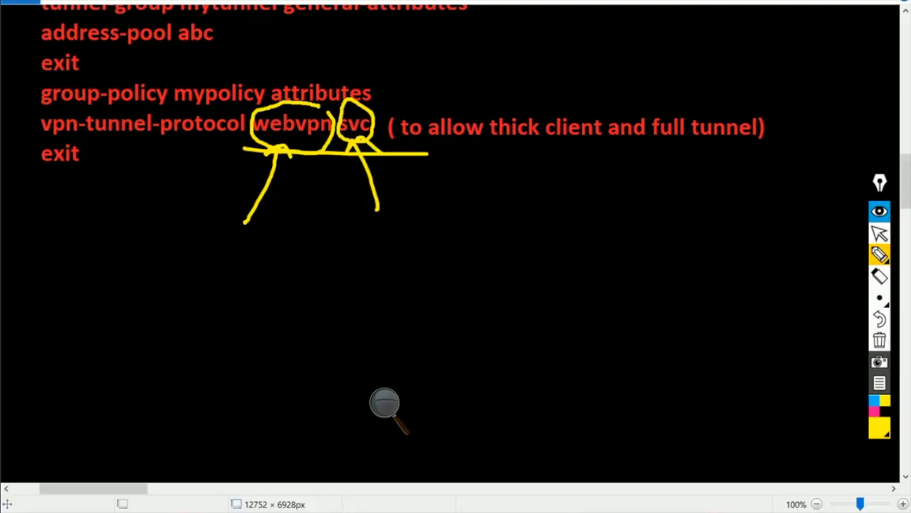
left_click_drag(86, 133, 209, 136)
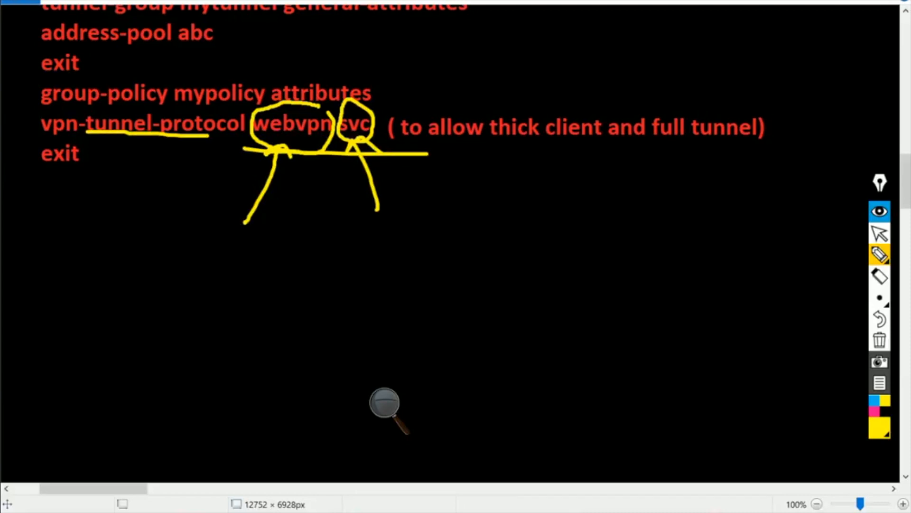
mouse_move(302, 49)
left_mouse_down()
mouse_move(301, 103)
mouse_move(324, 86)
left_mouse_up()
left_click_drag(355, 20, 355, 101)
left_click_drag(332, 84, 386, 72)
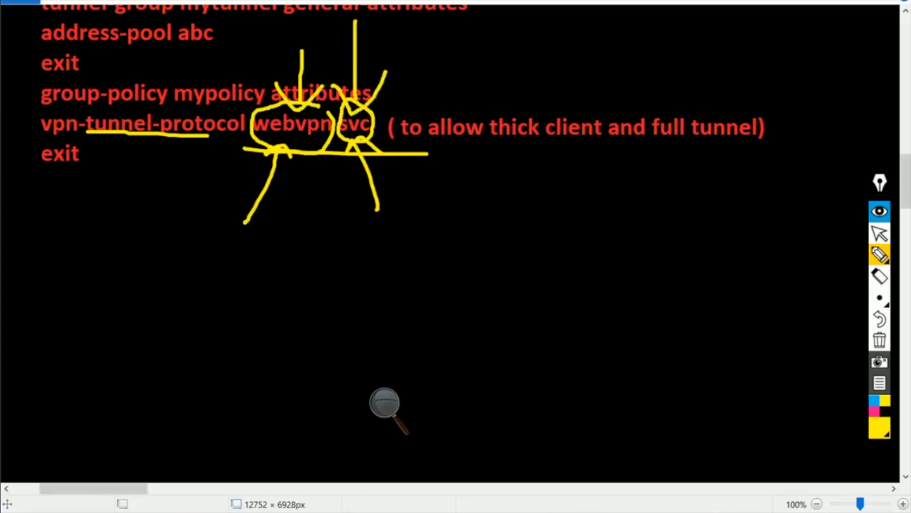
left_click_drag(259, 134, 290, 128)
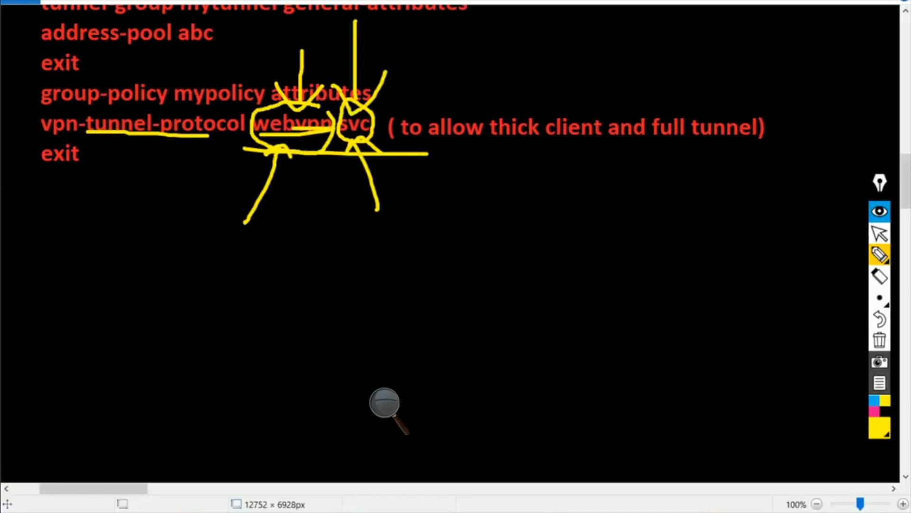
mouse_move(369, 117)
left_mouse_down()
mouse_move(349, 101)
mouse_move(369, 129)
left_mouse_up()
- Erase the annotations and scroll the notes up to show the whole webvpn configuration
left_click(879, 339)
left_click(880, 233)
scroll(455, 237, "up", 3)
left_click_drag(906, 164, 906, 162)
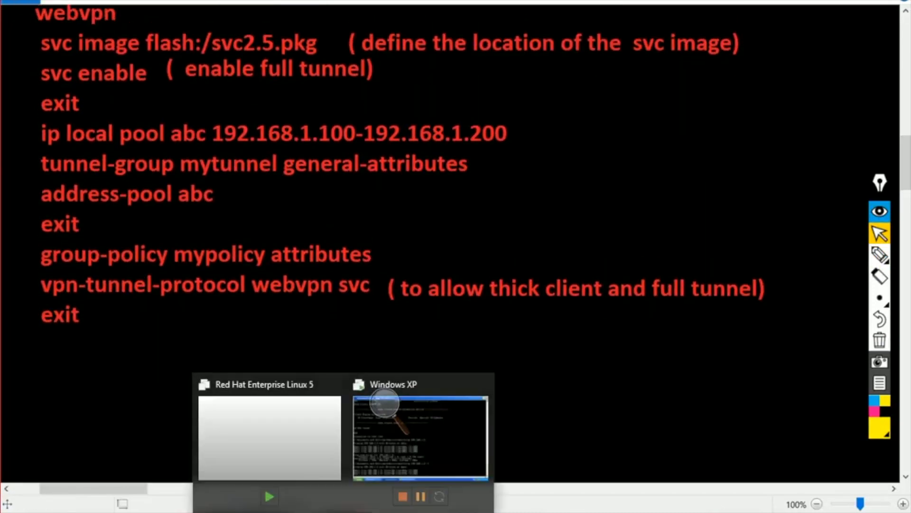
left_click(384, 403)
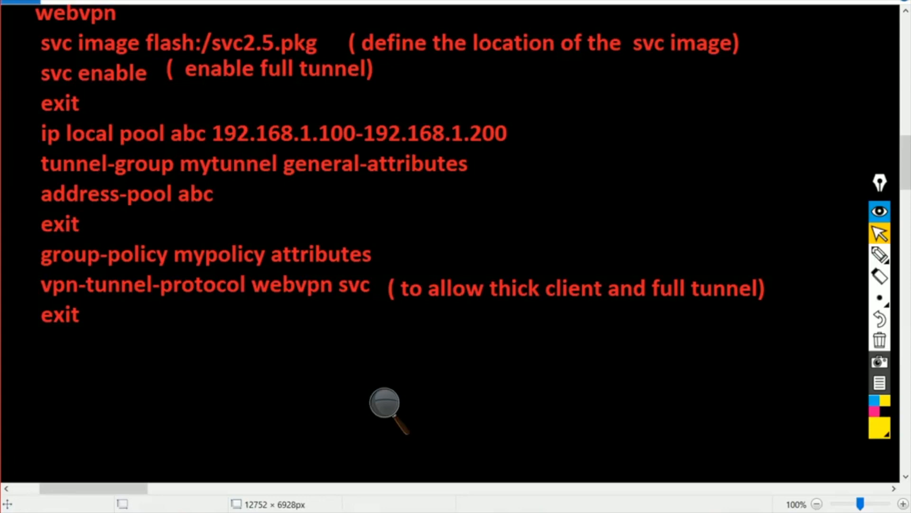
- Run show route on ASA1 and highlight the 192.168.1.100 static route via 101.1.1.1 outside
mouse_move(626, 511)
left_click(626, 475)
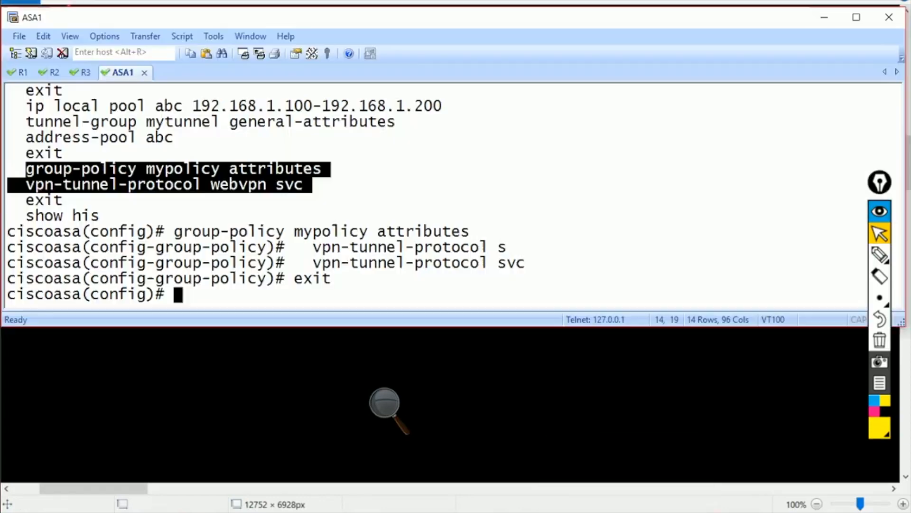
left_click(404, 190)
type("show ru")
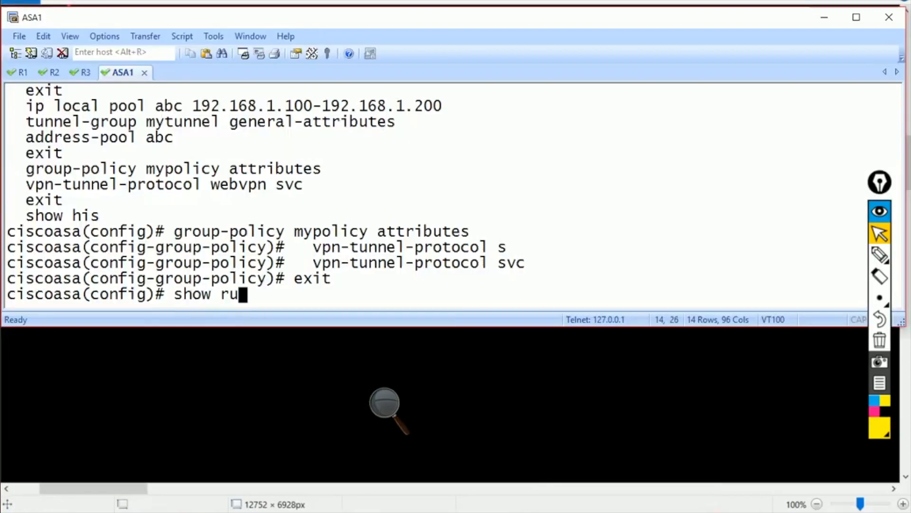
key("BackSpace")
type("oute")
key("Return")
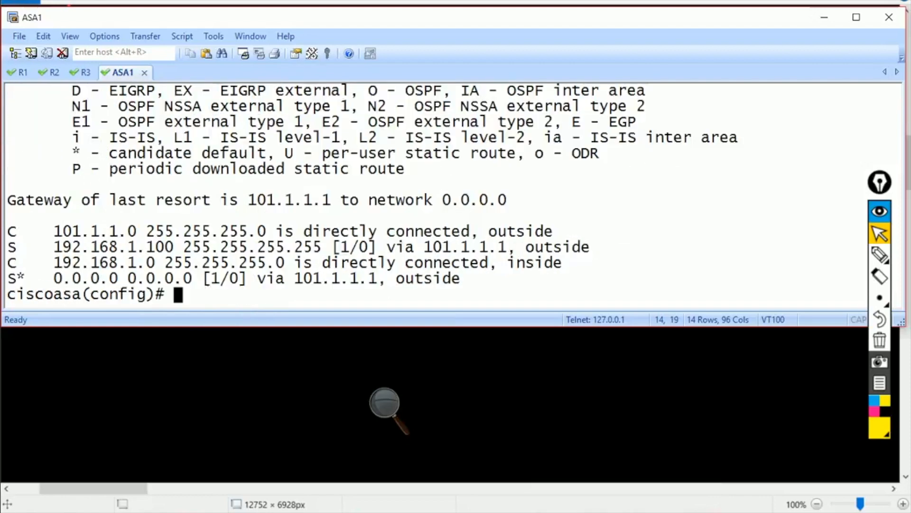
left_click_drag(45, 247, 590, 247)
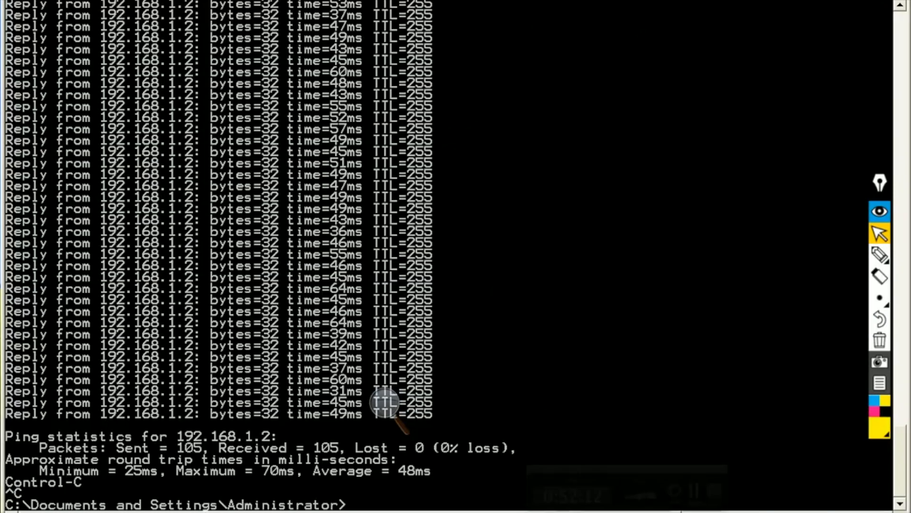
- Disconnect the AnyConnect VPN session and open Add or Remove Programs from Control Panel
right_click(707, 511)
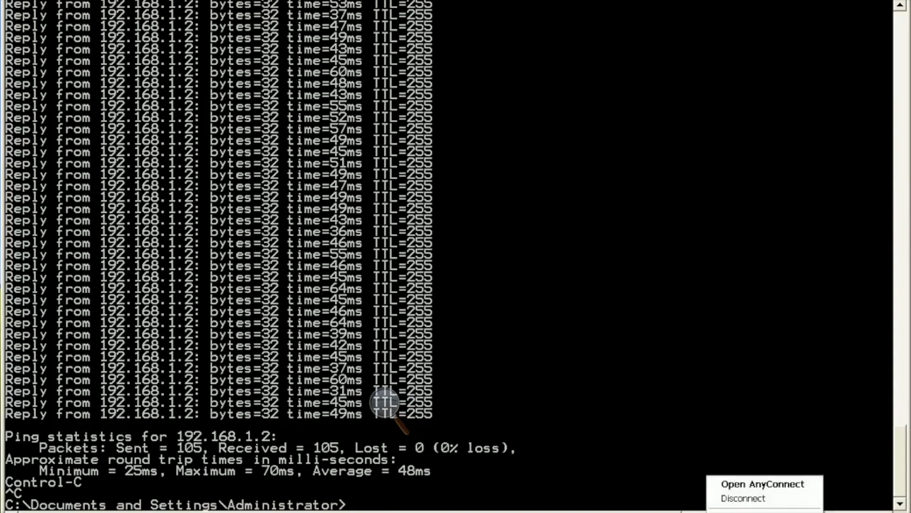
left_click(746, 497)
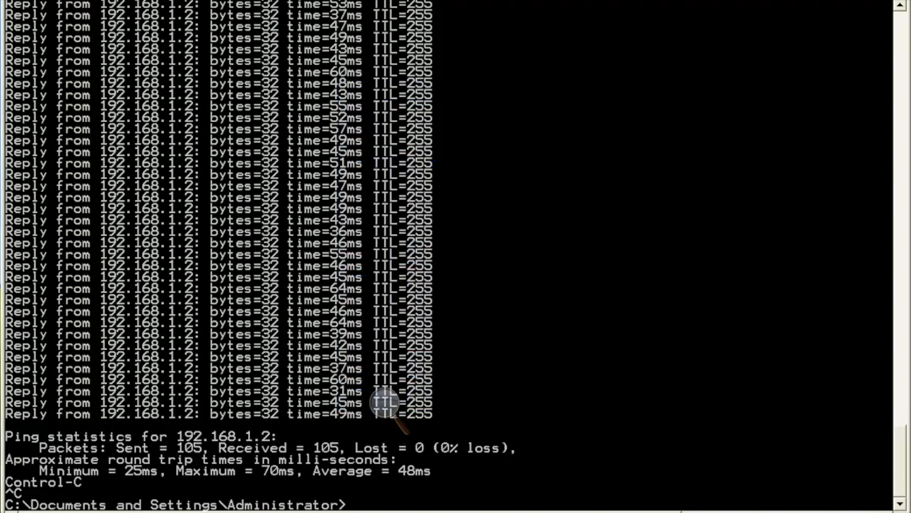
left_click(29, 511)
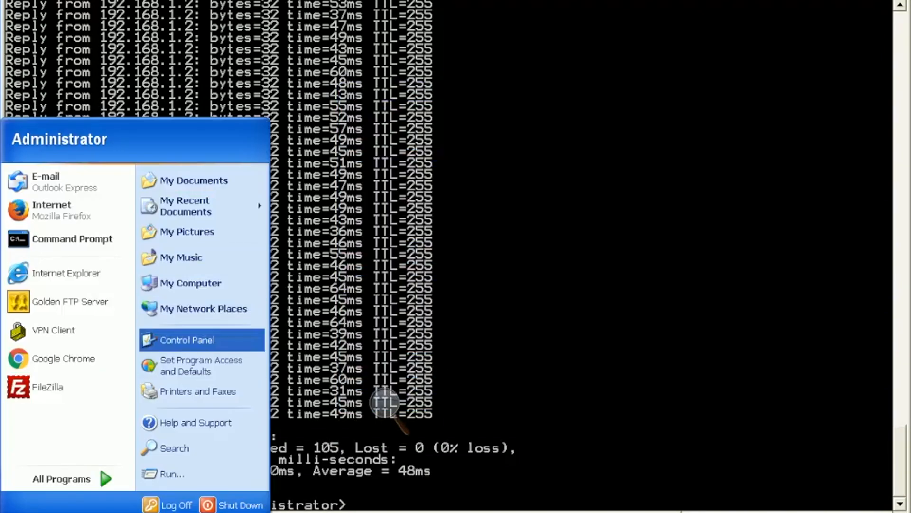
left_click(201, 340)
key("Right")
key("Right")
key("Return")
- Remove Cisco AnyConnect VPN Client and confirm with Yes
left_click(304, 215)
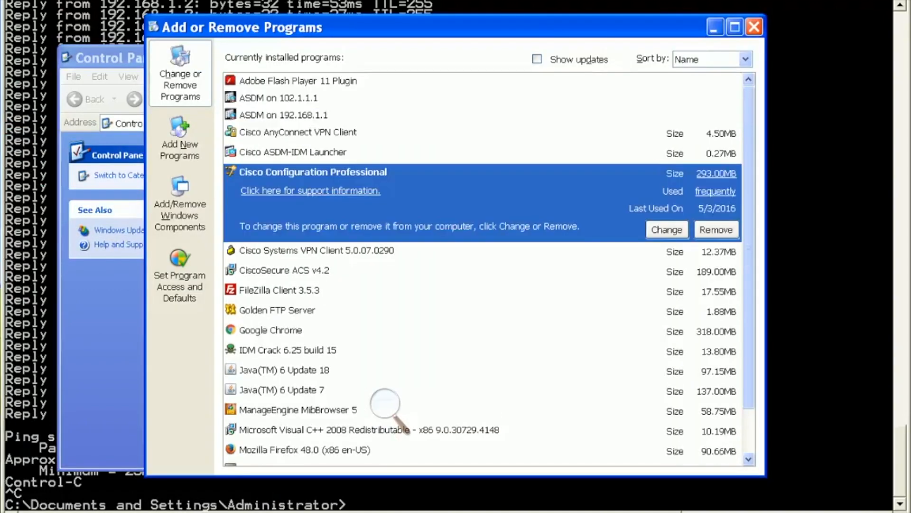
left_click(298, 132)
left_click(716, 190)
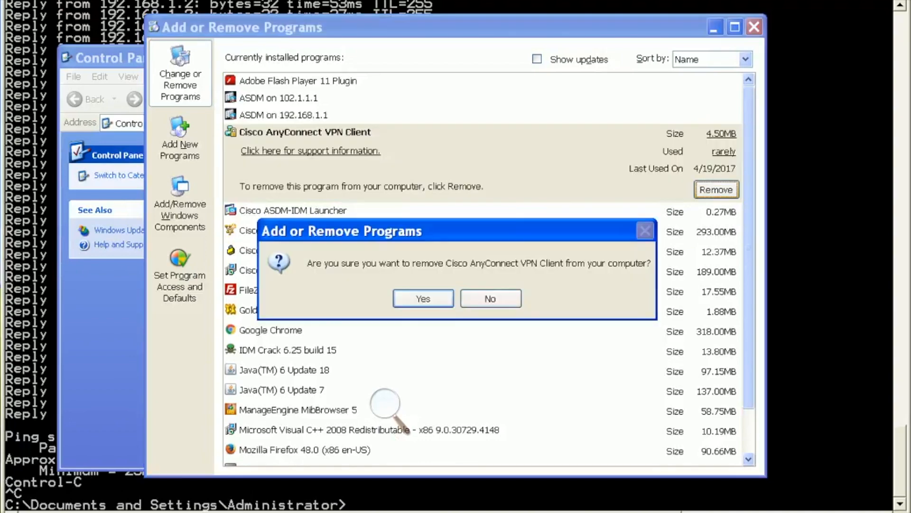
left_click(422, 298)
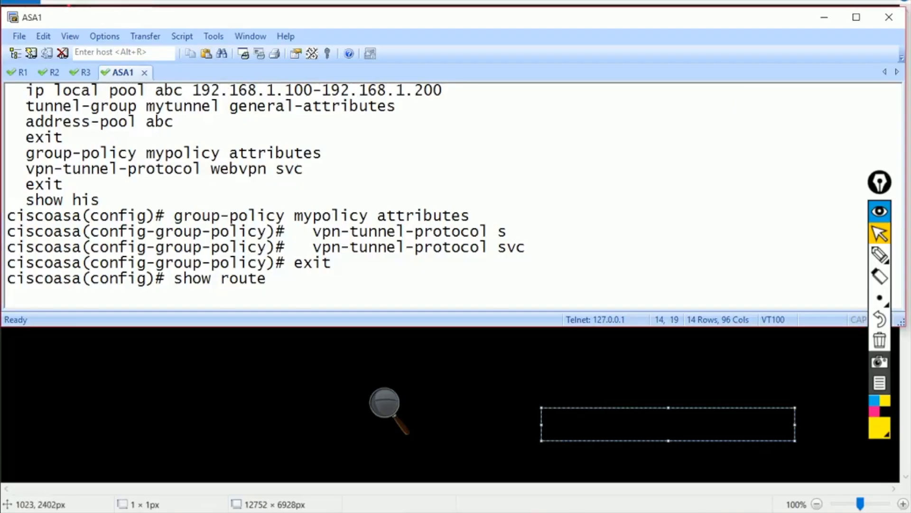
- Run show route and show history on ASA1, then paste the group-policy mypolicy attributes commands
key("Return")
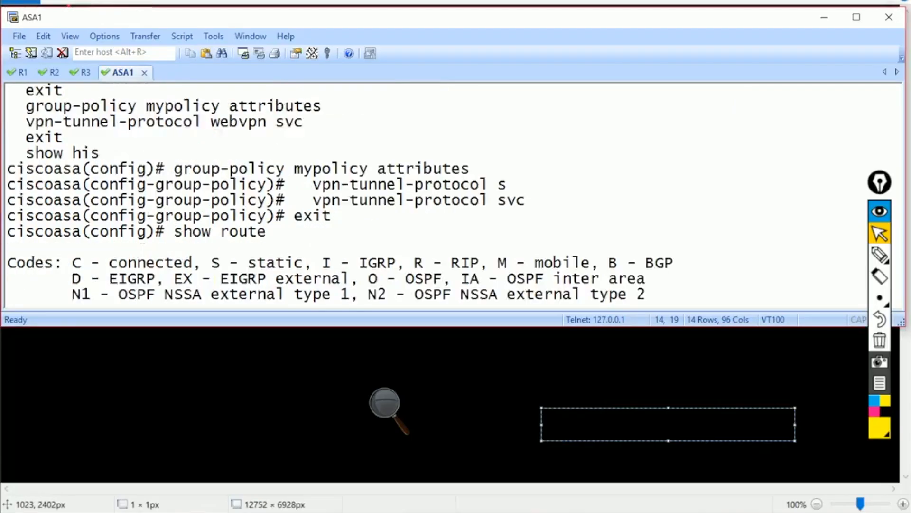
type("show his")
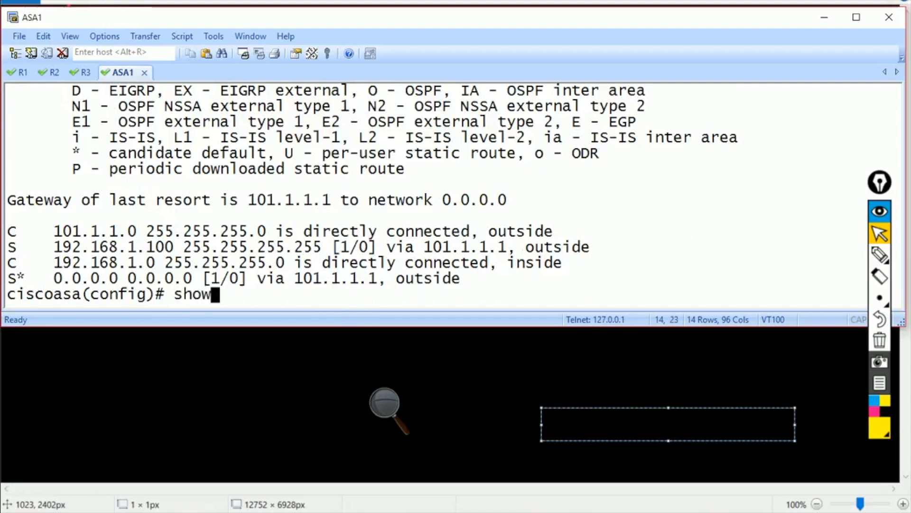
key("Return")
left_click_drag(26, 216, 219, 232)
right_click(219, 231)
- Set vpn-tunnel-protocol webvpn svc on mypolicy and exit group-policy configuration
type("we")
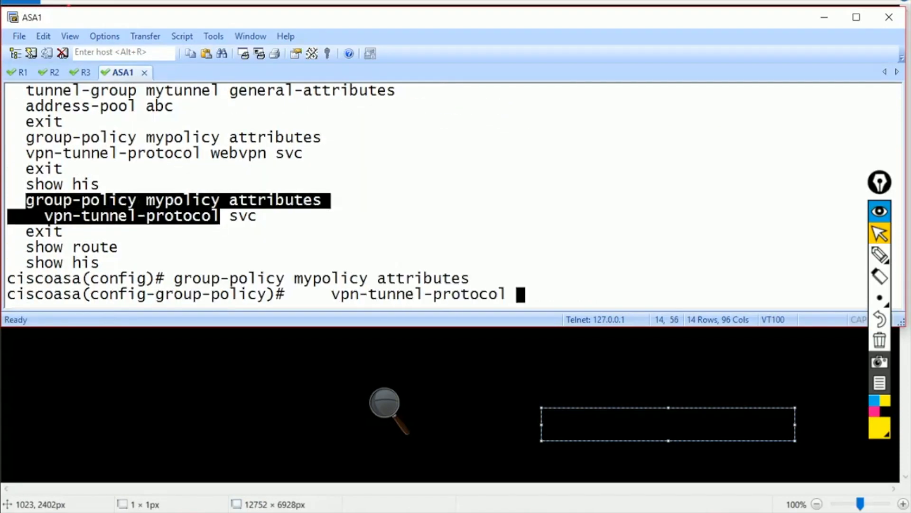
key("Tab")
type("s")
key("Tab")
key("Return")
type("exit")
key("Return")
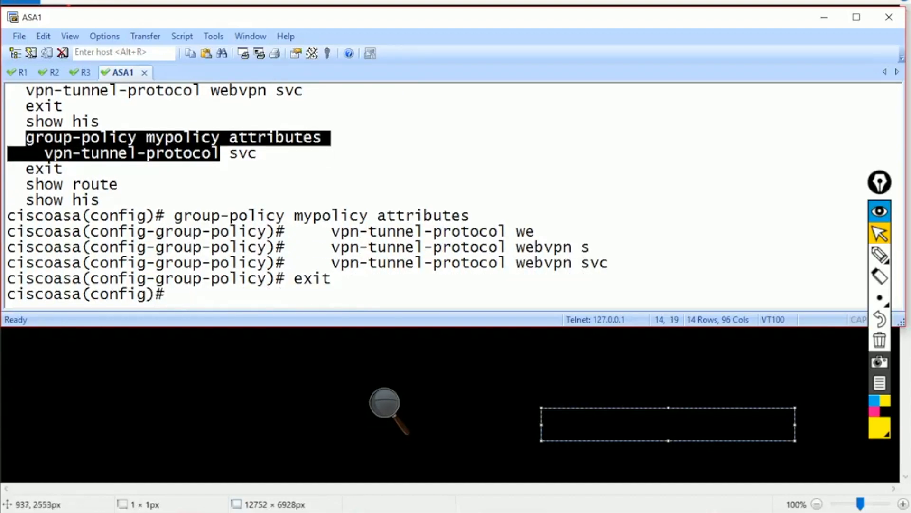
mouse_move(342, 511)
left_click(418, 439)
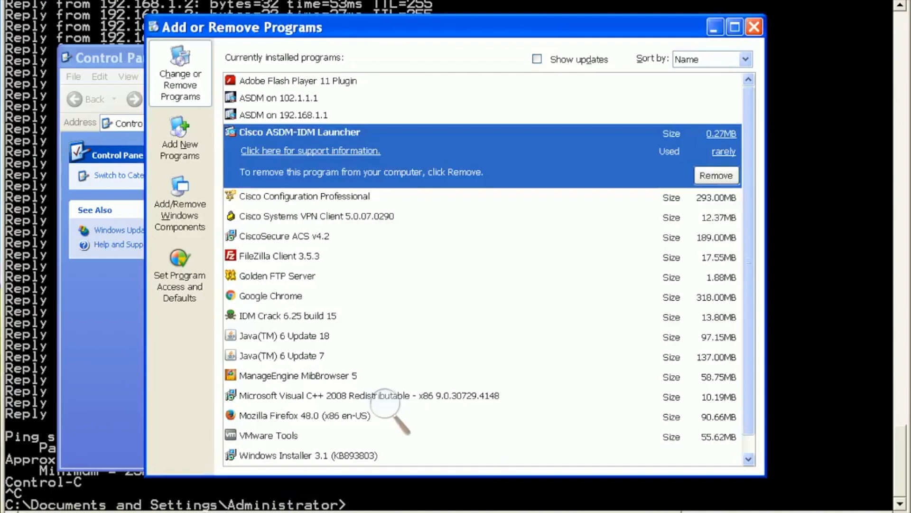
key("super")
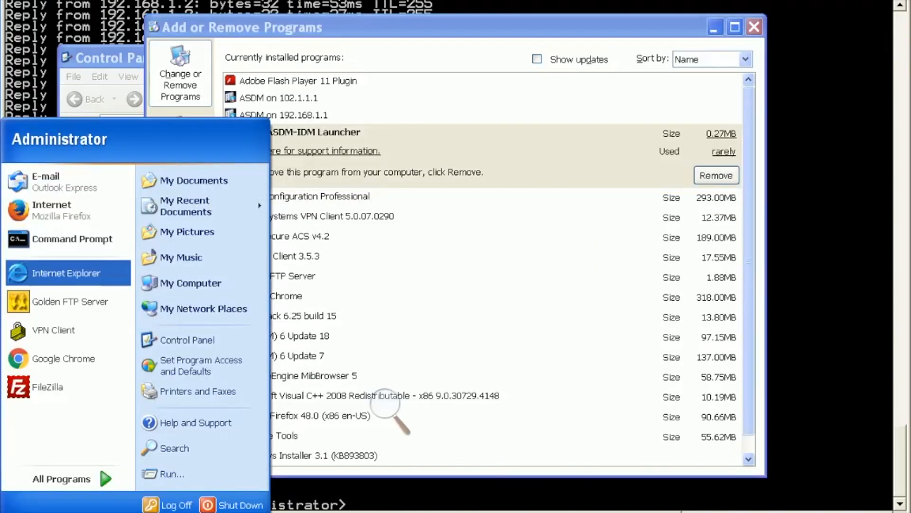
left_click(71, 272)
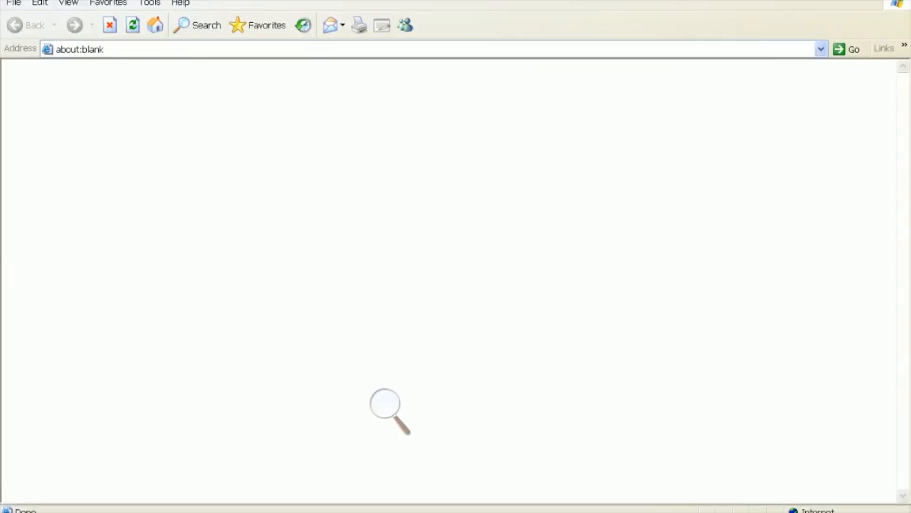
left_click(135, 49)
type("https:")
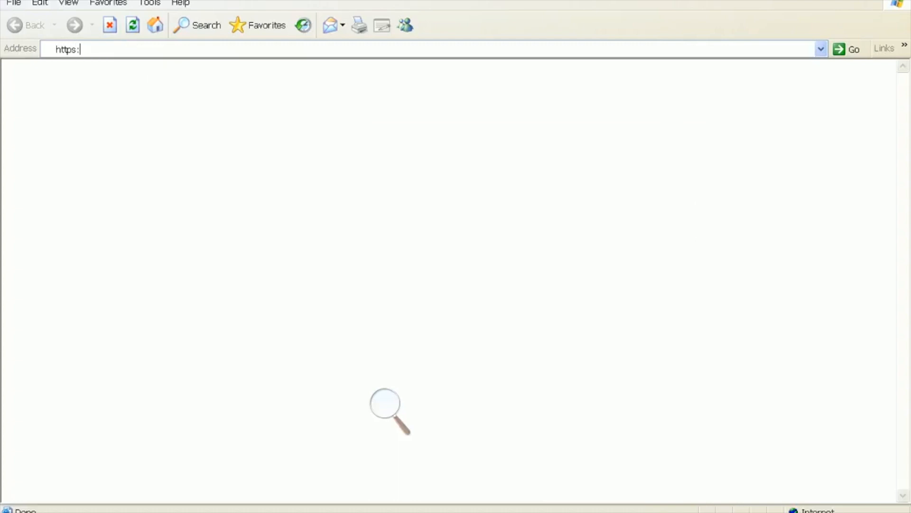
type("//101.1.1.2")
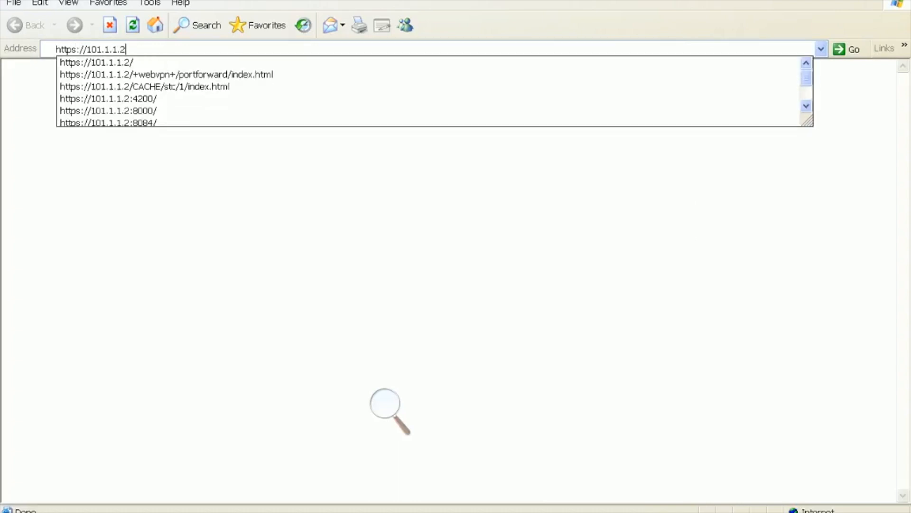
key("Return")
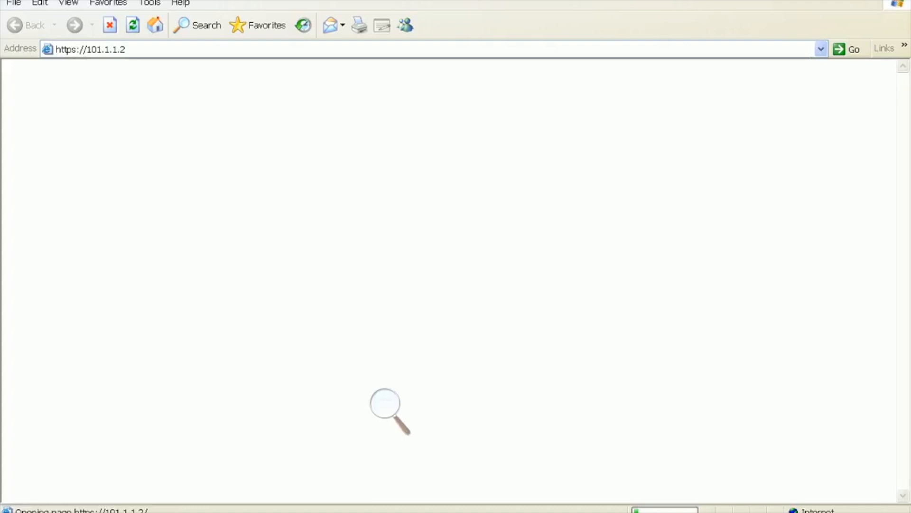
key("Left")
key("Return")
- Log in with the portal username and password, minimize Application Access, and open AnyConnect
type("cisco")
key("Tab")
type("cisco123")
key("Return")
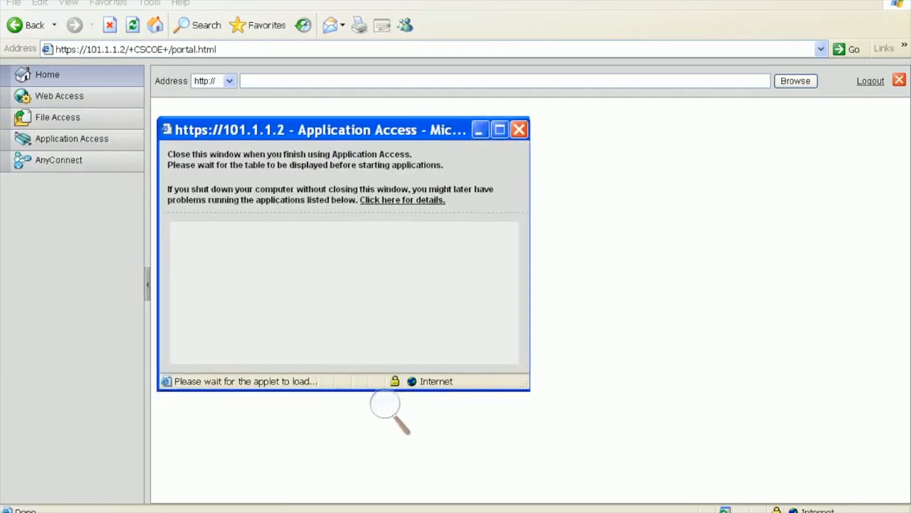
left_click(485, 130)
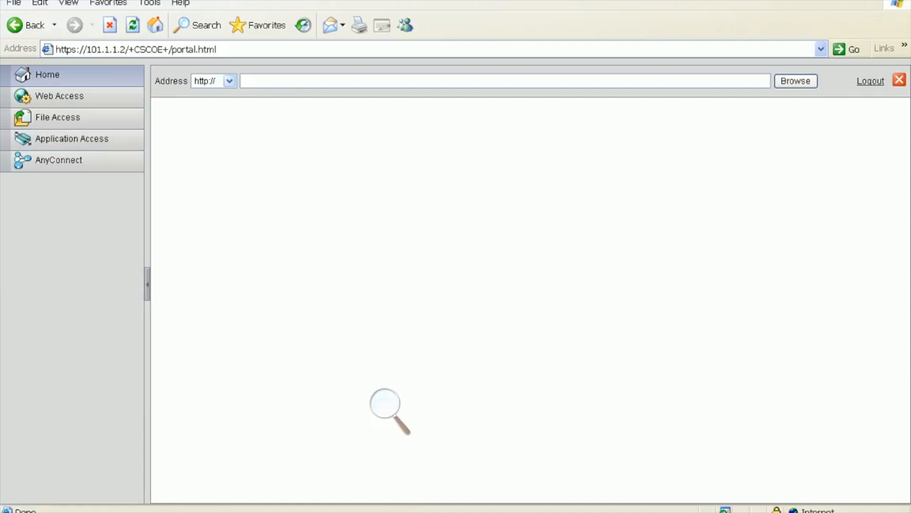
left_click(230, 81)
left_click(230, 81)
left_click(53, 161)
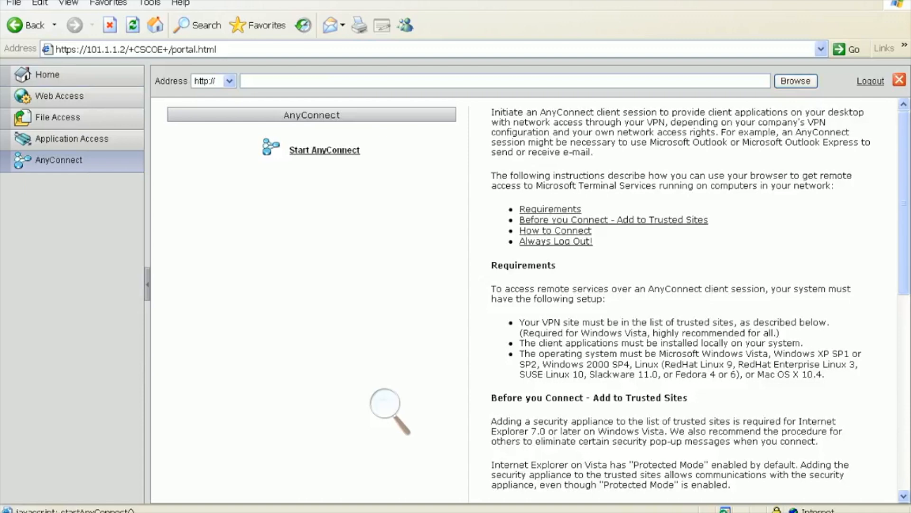
- Click Start AnyConnect, then reopen the AnyConnect sidebar entry so the VPN Client Downloader begins
left_click(324, 150)
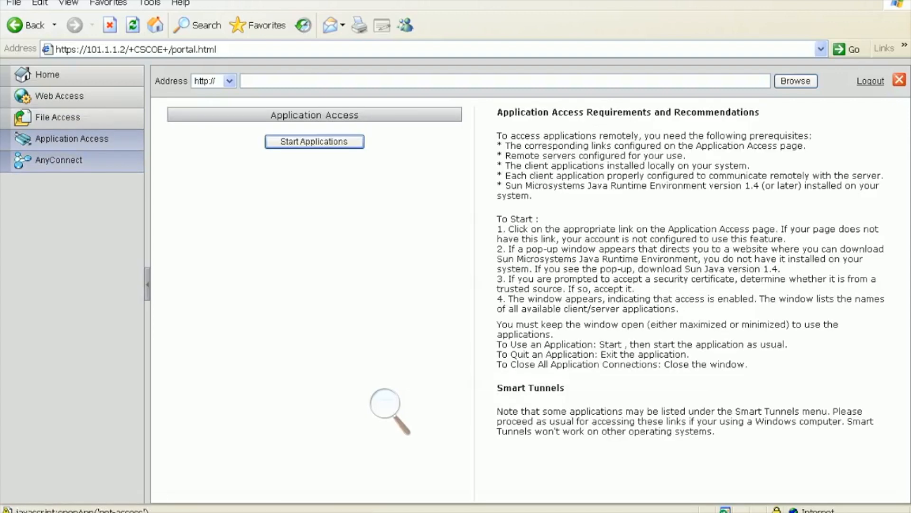
left_click(59, 159)
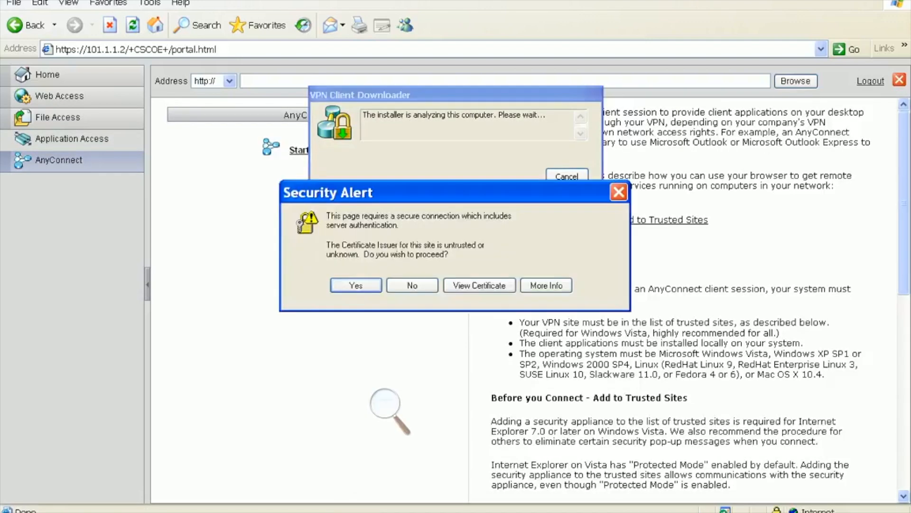
- Accept the certificate Security Alert so the AnyConnect client finishes downloading and installing
key("Return")
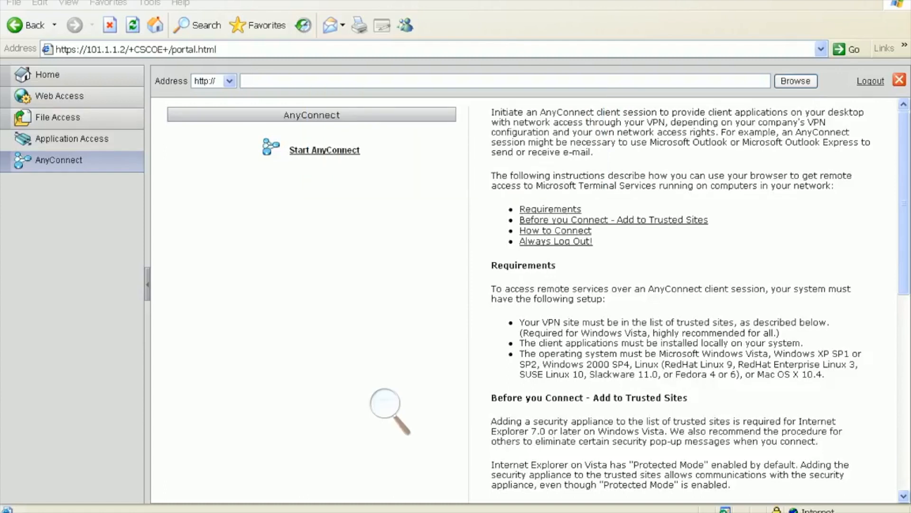
- Enlarge the view and show the AnyConnect route details, listing secured route 0.0.0.0
key("super+plus")
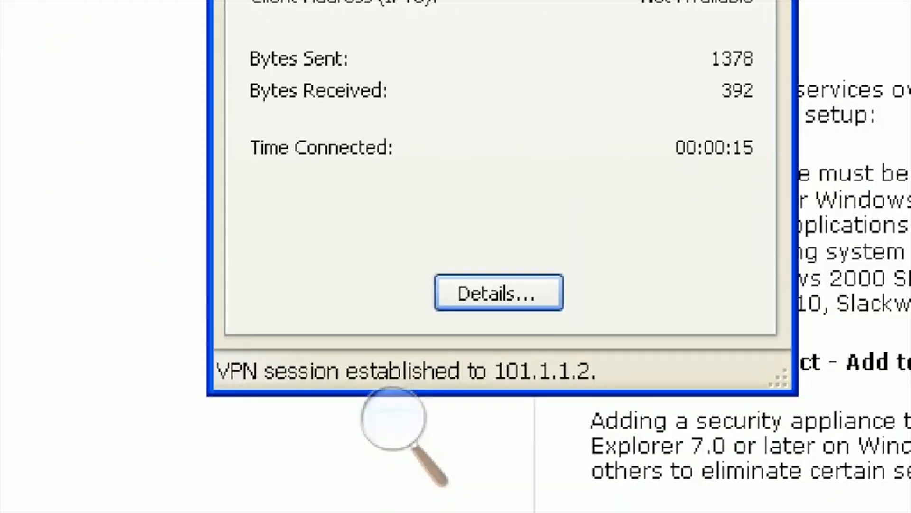
left_click(499, 293)
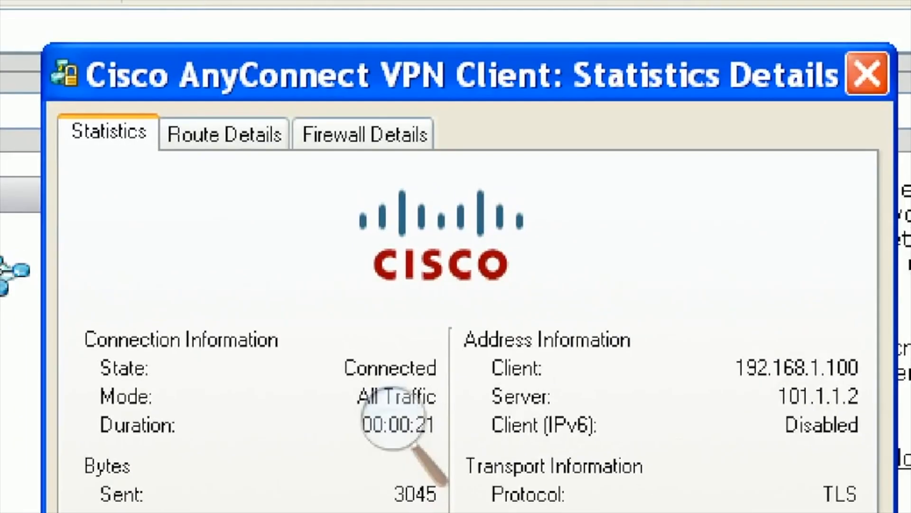
left_click(225, 132)
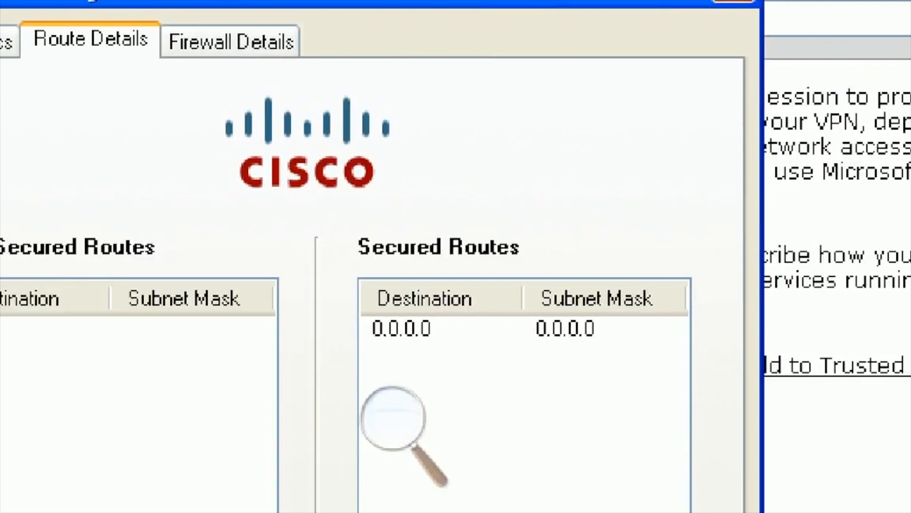
- Reset magnification to normal size and return to the Command Prompt
left_click(394, 417)
left_click(397, 468)
left_click(397, 468)
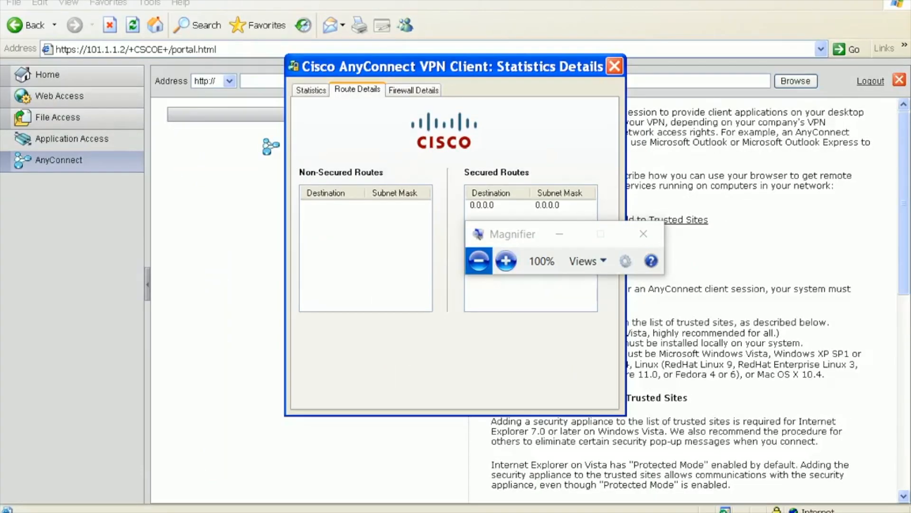
key("alt+Tab")
- Rerun the continuous ping to 192.168.1.2 to confirm it still replies, then stop it
key("Up")
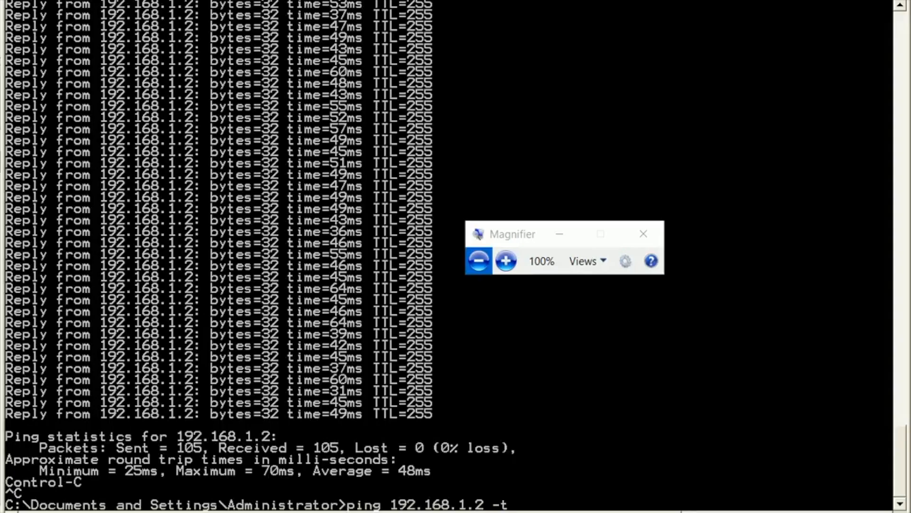
key("Return")
key("ctrl+c")
- Ping 101.1.1.1 and see it time out, then go to the ASA terminal session
type("ping ")
type("19")
key("BackSpace")
type("01.1.1.1")
key("Return")
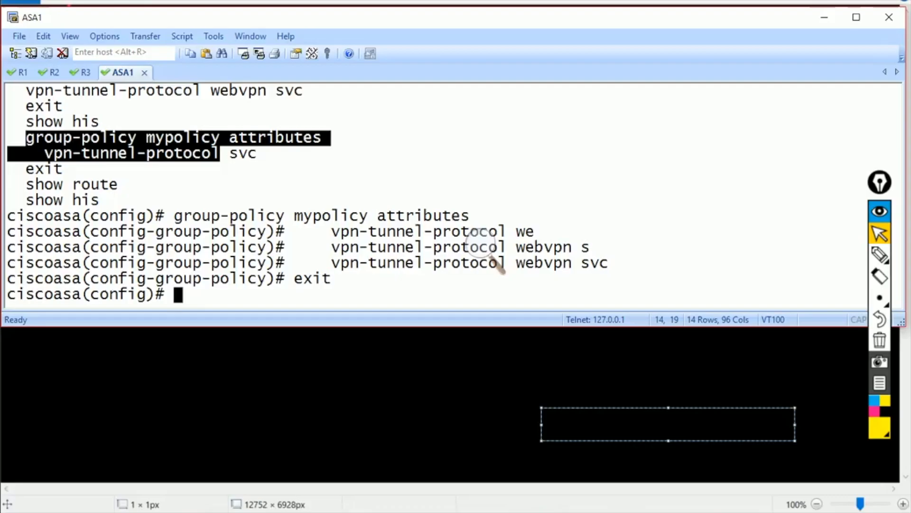
left_click(482, 244)
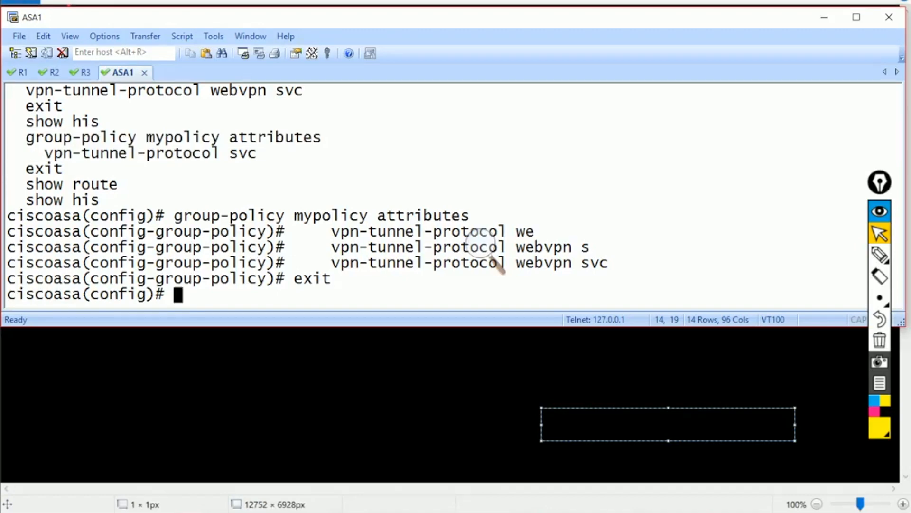
- On the ASA, enter access-list myacl standard permit 192.168.0.0 255.255.0.0 using Tab completion
type("acc")
key("Tab")
type("l")
key("Tab")
type("myacl per")
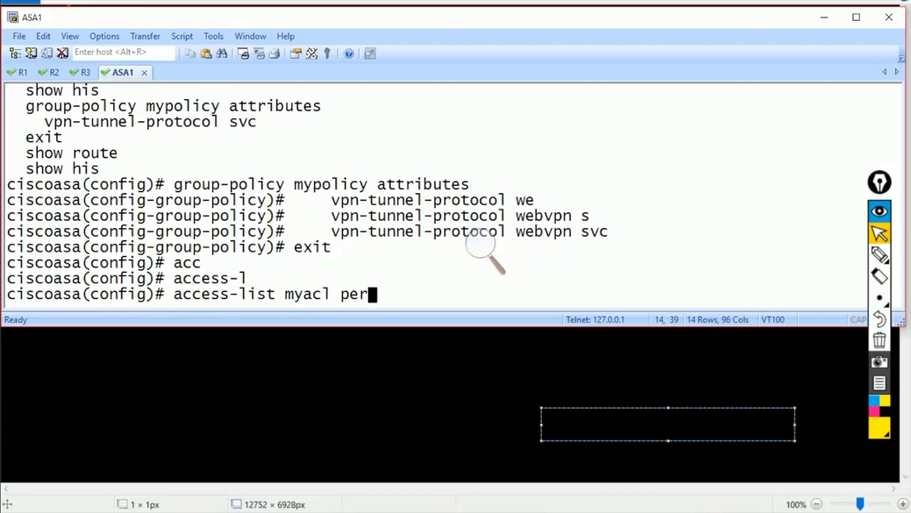
key("Tab")
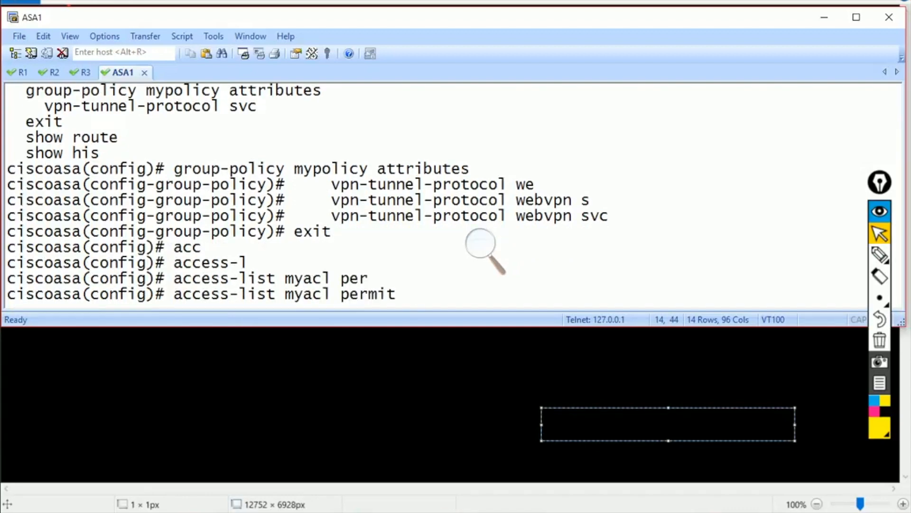
key("BackSpace")
key("BackSpace")
key("BackSpace")
key("BackSpace")
key("BackSpace")
key("BackSpace")
key("BackSpace")
type("st")
key("Tab")
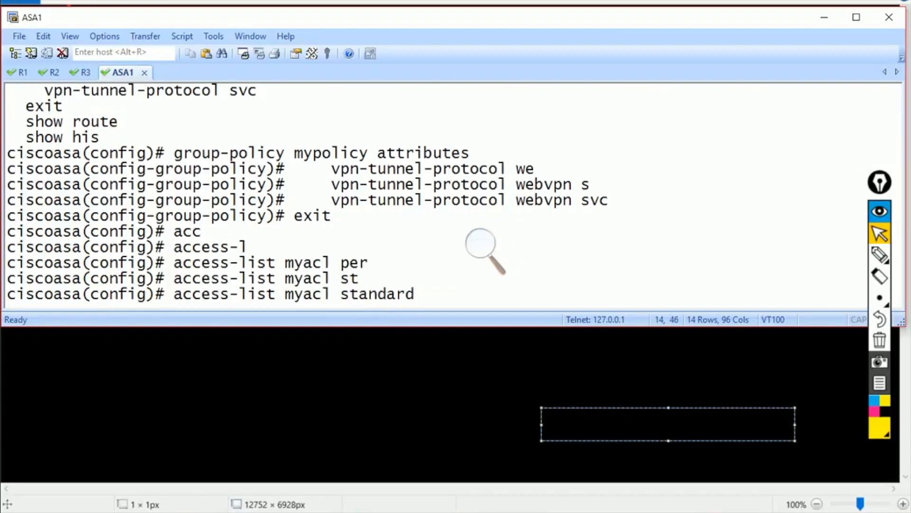
type("per")
key("Tab")
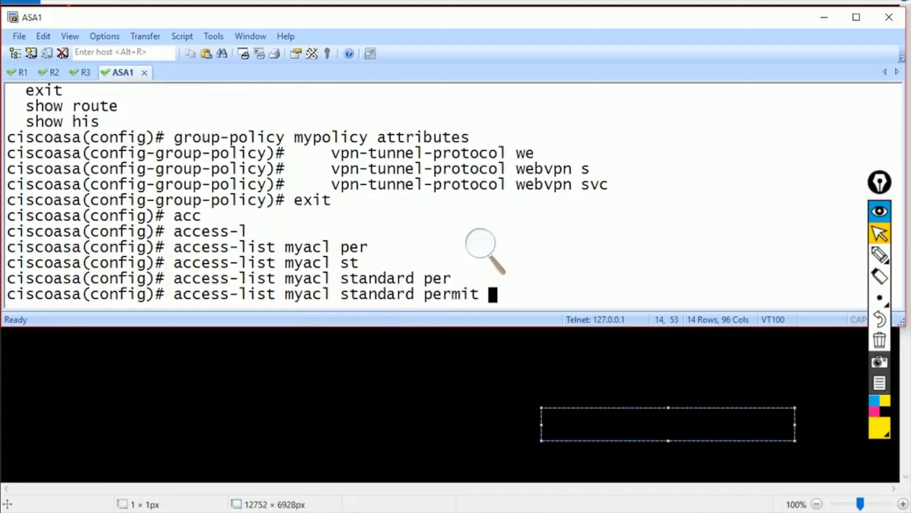
type("?192.168.0.0 255.255.")
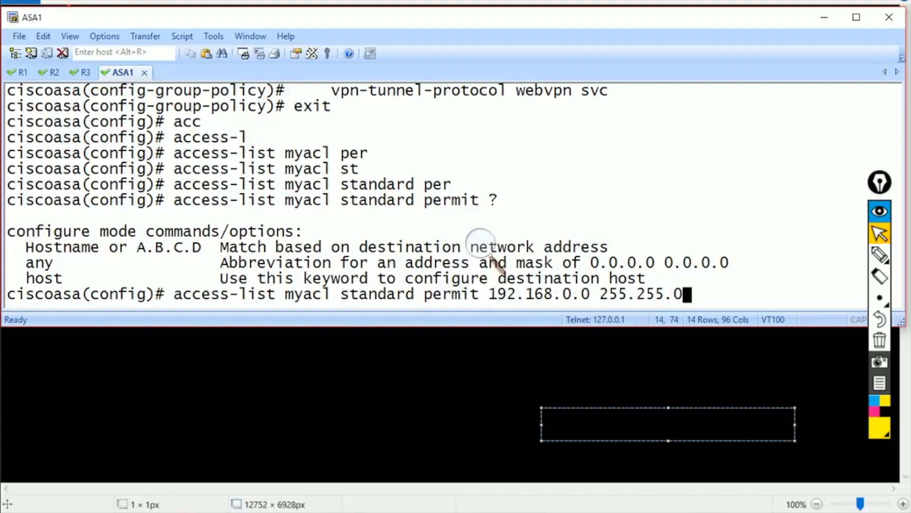
type("0.0")
key("Return")
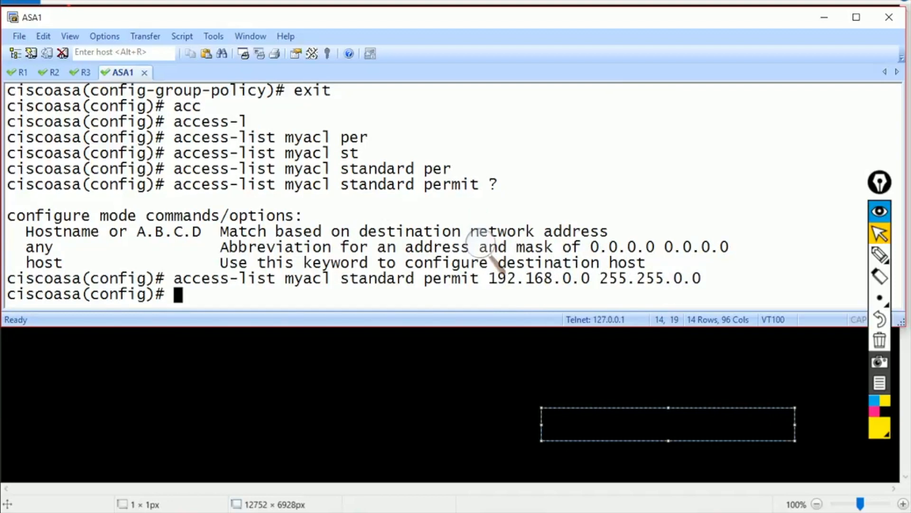
left_click(484, 244)
left_click(559, 233)
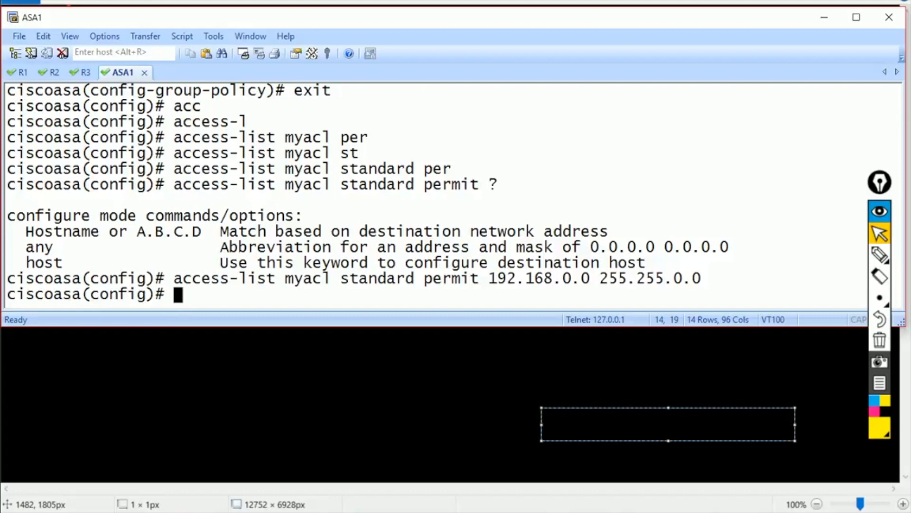
- Enter attribute configuration for group policy mypolicy on ASA1
type("gr")
key("Tab")
type("po")
key("Tab")
type("mypoli")
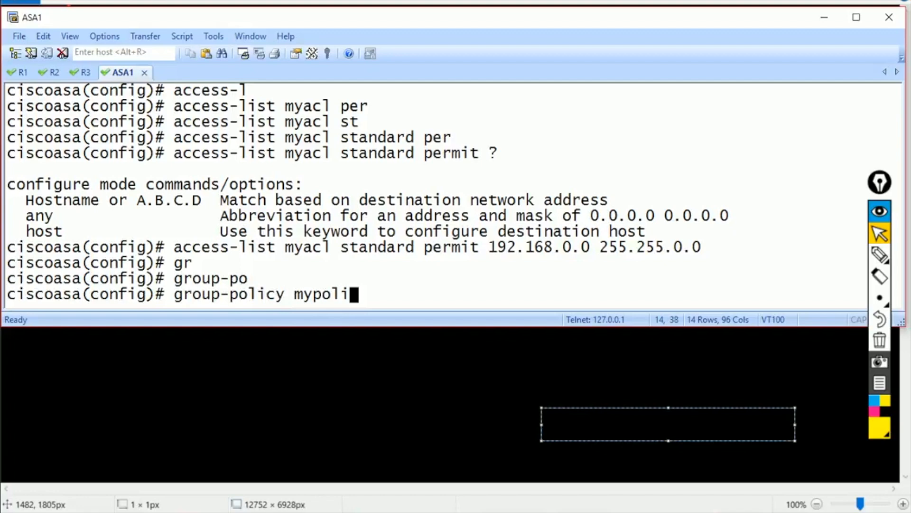
type("cy ")
type("a")
key("Tab")
key("Return")
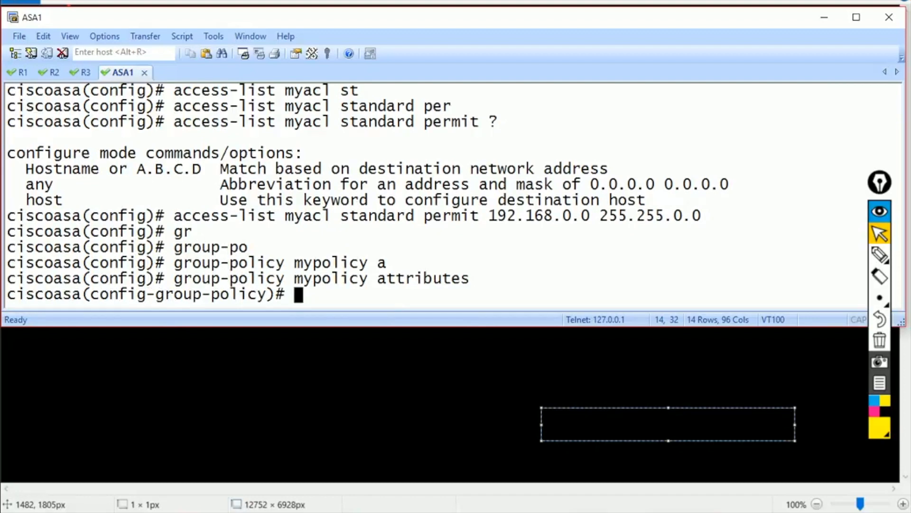
- Set split-tunnel-policy to tunnelspecified
type("sp")
key("Tab")
type("tu")
key("Tab")
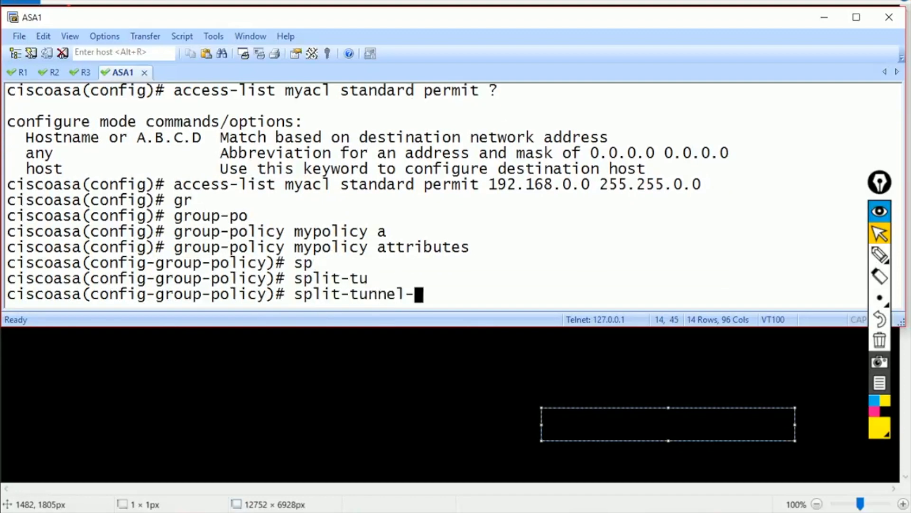
type("policy tun")
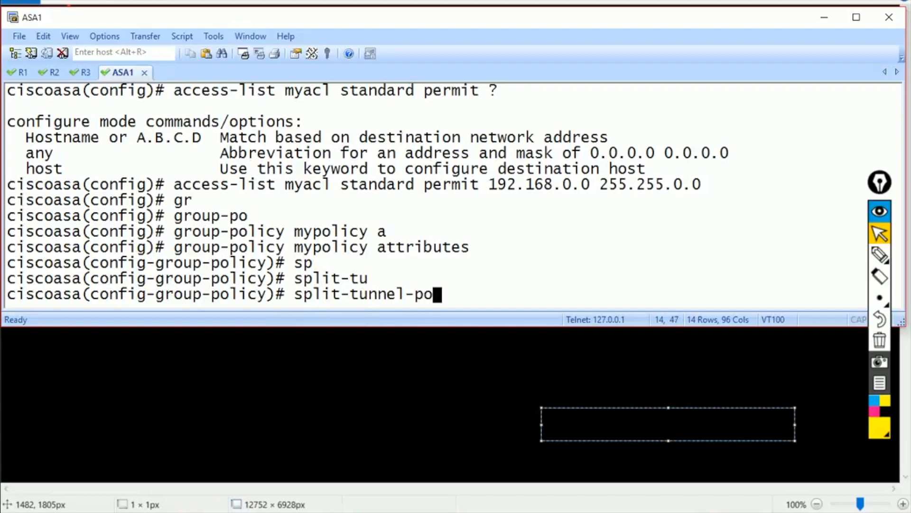
key("Tab")
type("tun")
key("Tab")
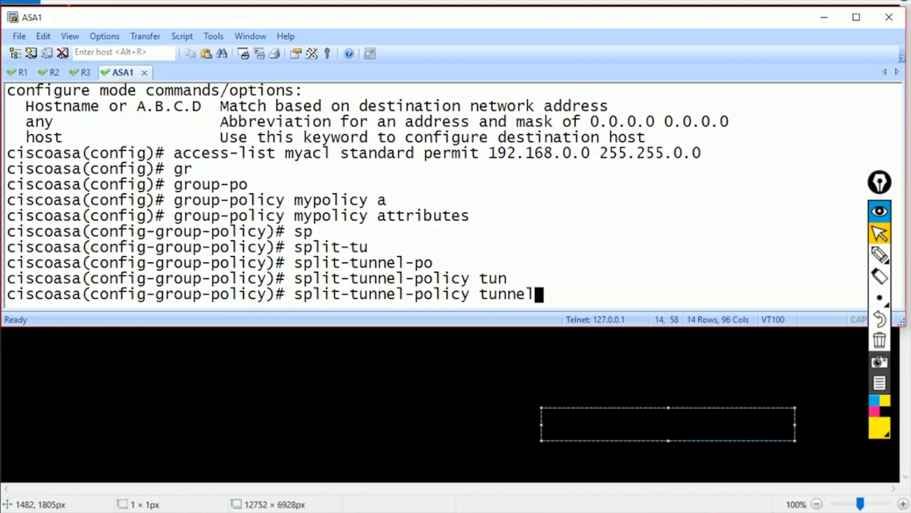
type("specified")
key("Tab")
key("Return")
- Set split-tunnel-network-list value myacl, pasting the ACL name from earlier output
type("split-t")
key("Tab")
type("t")
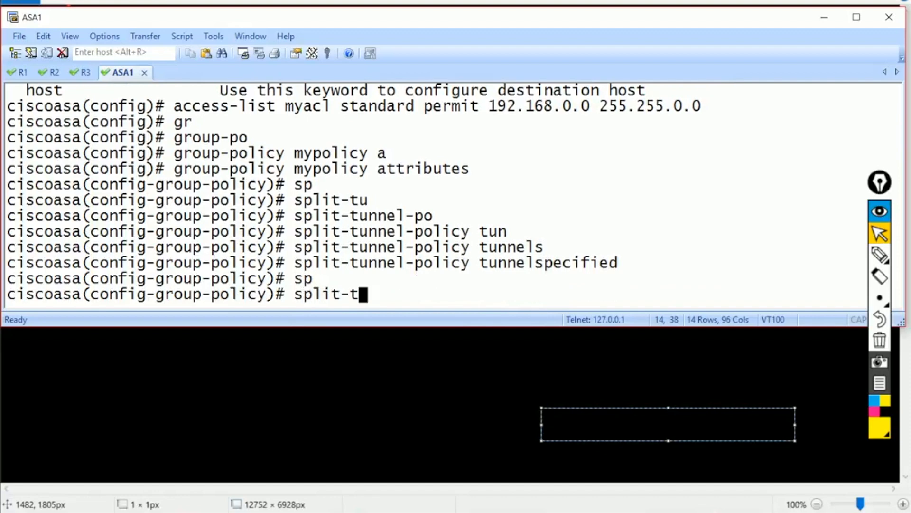
key("Tab")
type("ne")
key("Tab")
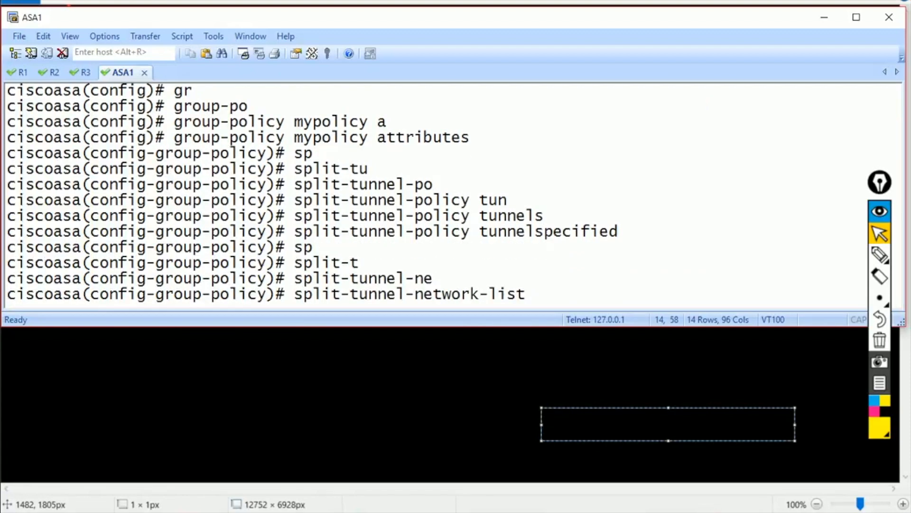
type("v")
key("Tab")
scroll(451, 195, "up", 1)
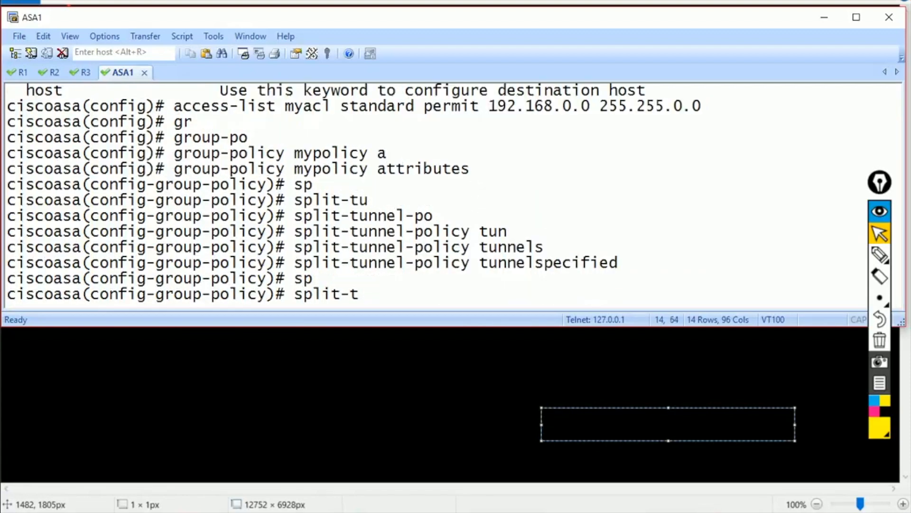
left_click_drag(285, 107, 331, 107)
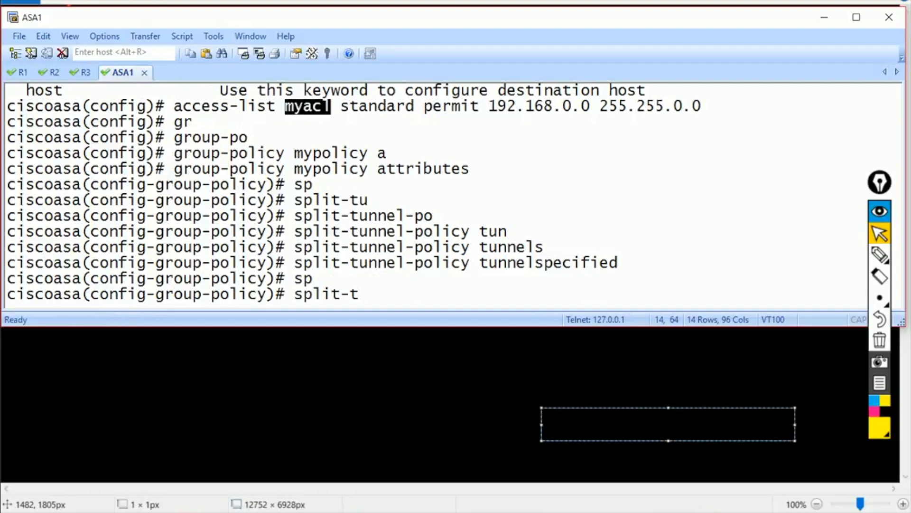
right_click(331, 106)
key("Return")
- Exit group-policy mode and bring up the Windows XP ping console
type("exit")
key("Return")
type("exit")
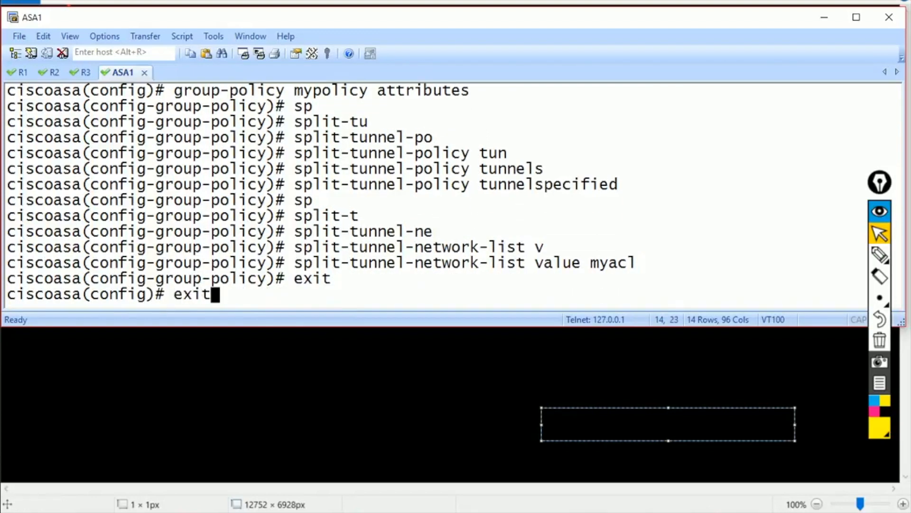
left_click(341, 512)
left_click(419, 435)
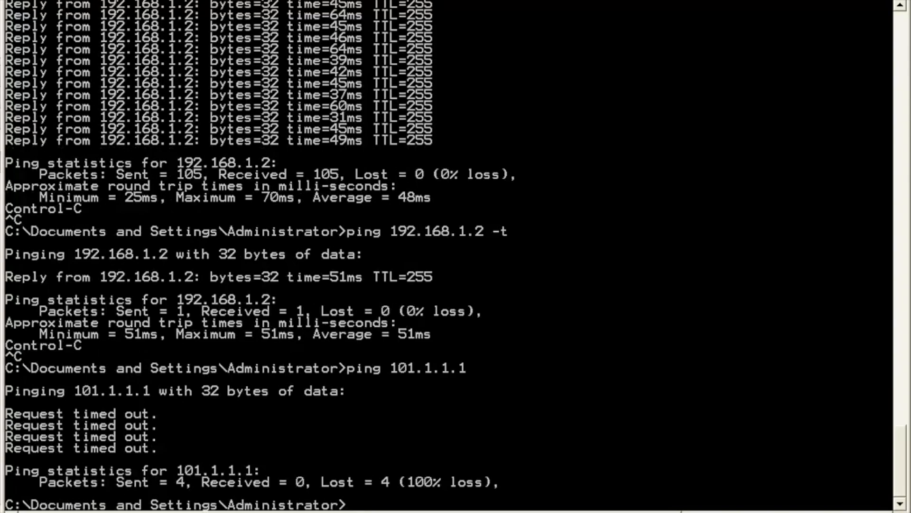
- Check the AnyConnect Statistics, Route Details and Firewall Details tabs, then disconnect from the tray icon
key("alt+Tab")
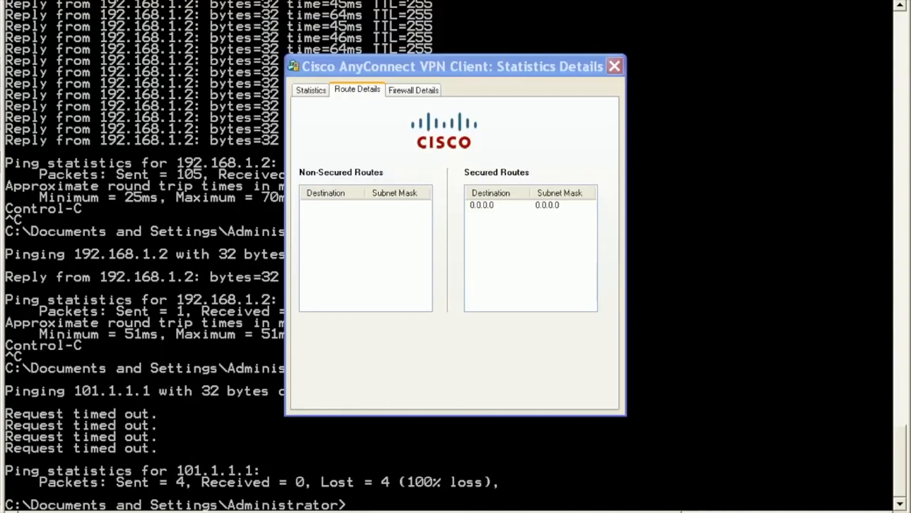
left_click(310, 89)
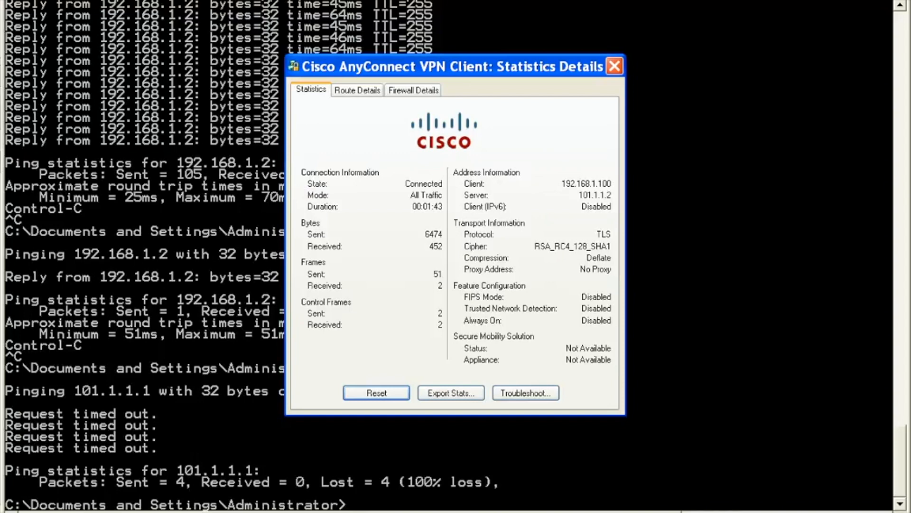
left_click(358, 90)
left_click(413, 90)
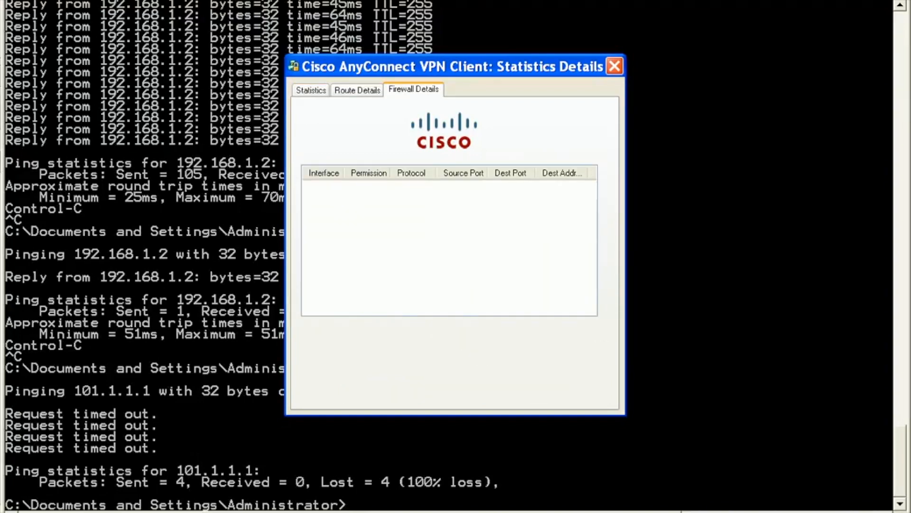
right_click(695, 512)
left_click(753, 500)
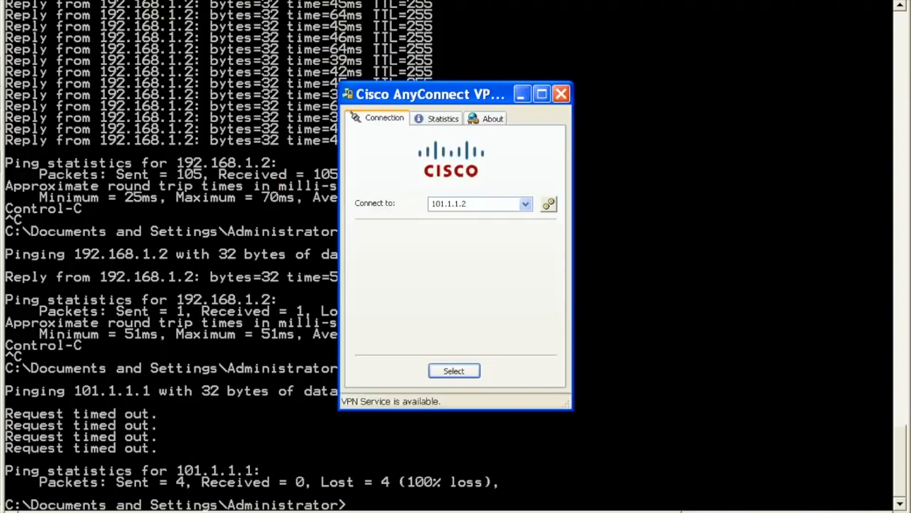
- Reconnect AnyConnect to 101.1.1.2, accepting both certificate warnings and submitting the login credentials
key("Return")
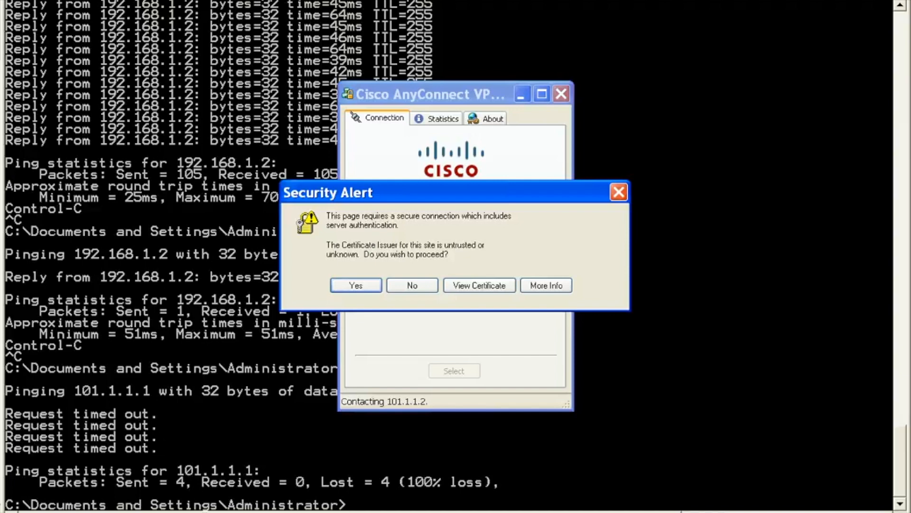
key("Return")
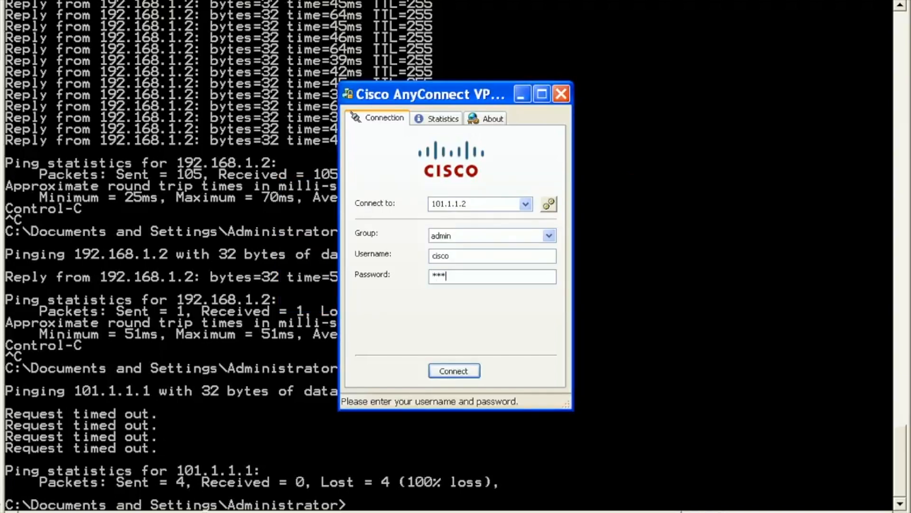
key("Return")
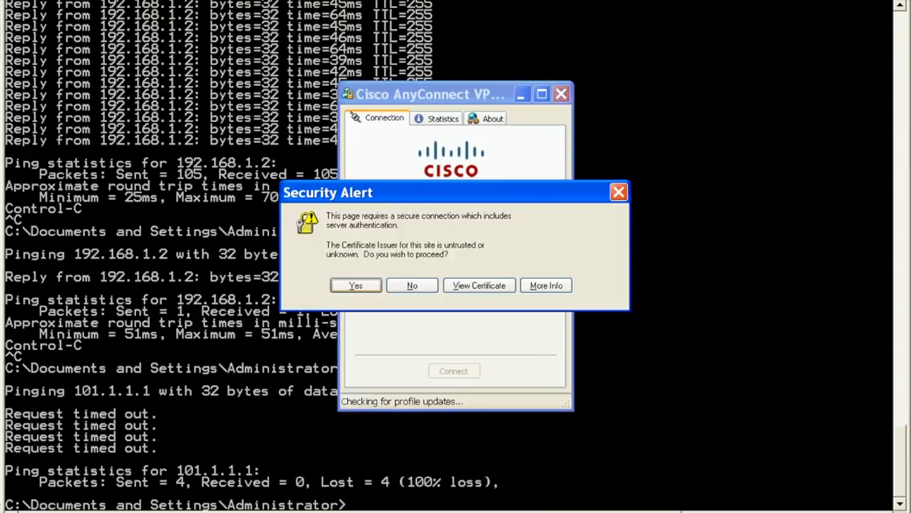
key("Return")
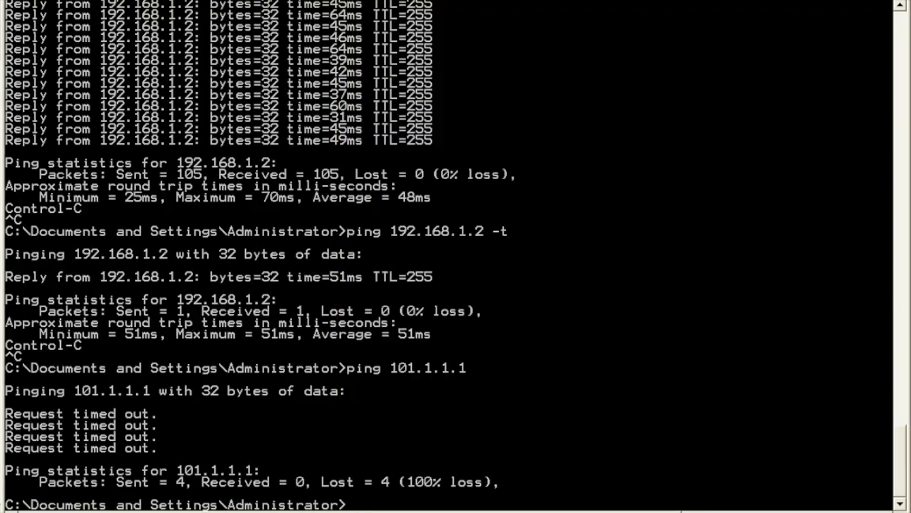
- Rerun ping 101.1.1.1, now successful, then restart the continuous ping to 192.168.1.2
key("Up")
key("Return")
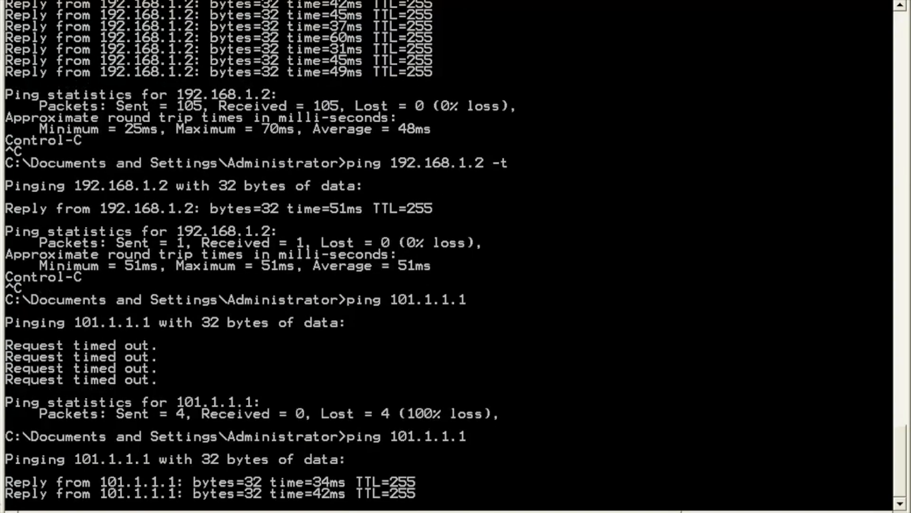
key("ctrl+c")
key("Up")
key("Up")
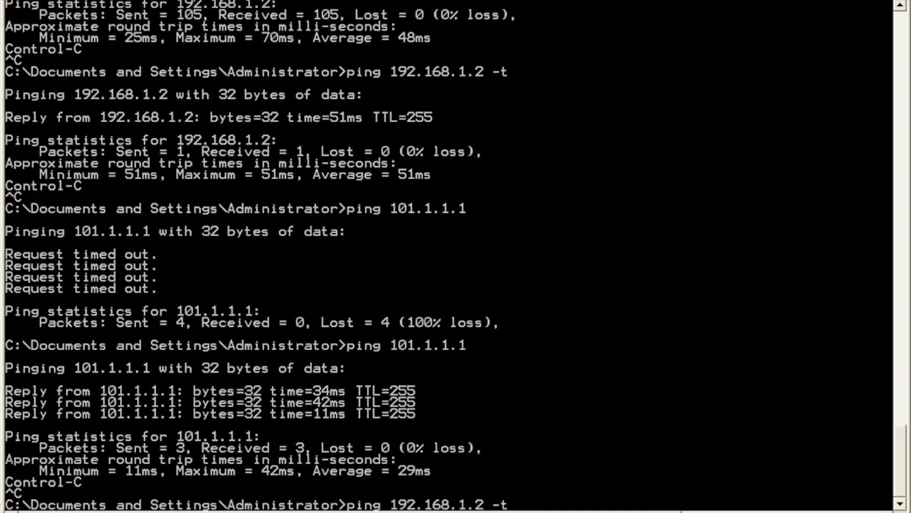
key("Return")
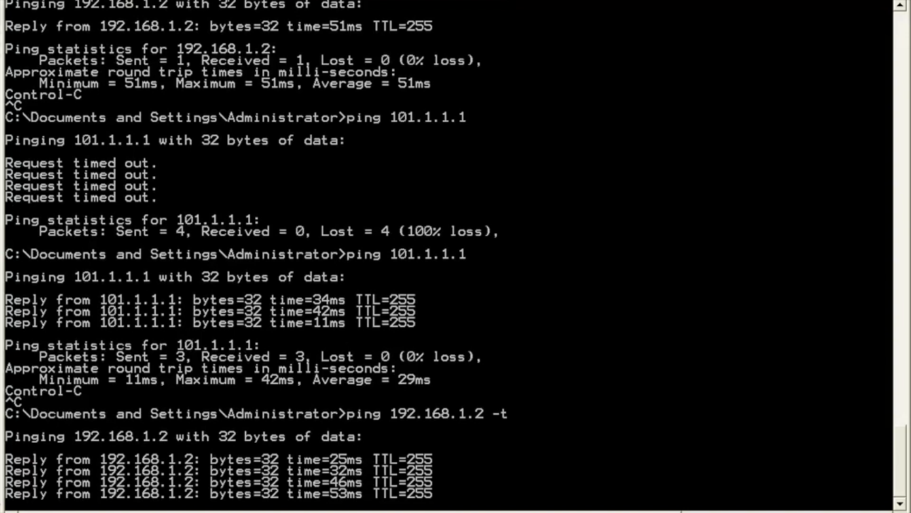
- Open AnyConnect Route Details and inspect 192.168.0.0 255.255.0.0 as the only secured route
key("alt+Tab")
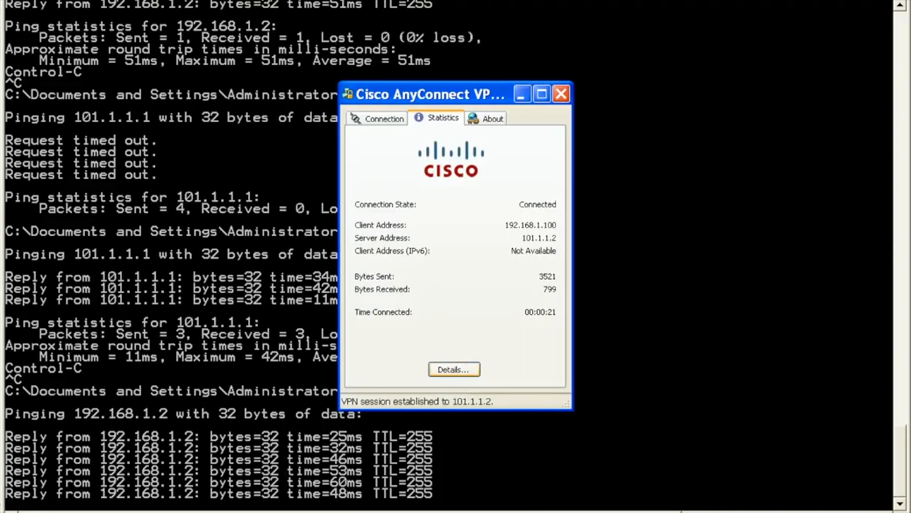
left_click(453, 369)
left_click(358, 89)
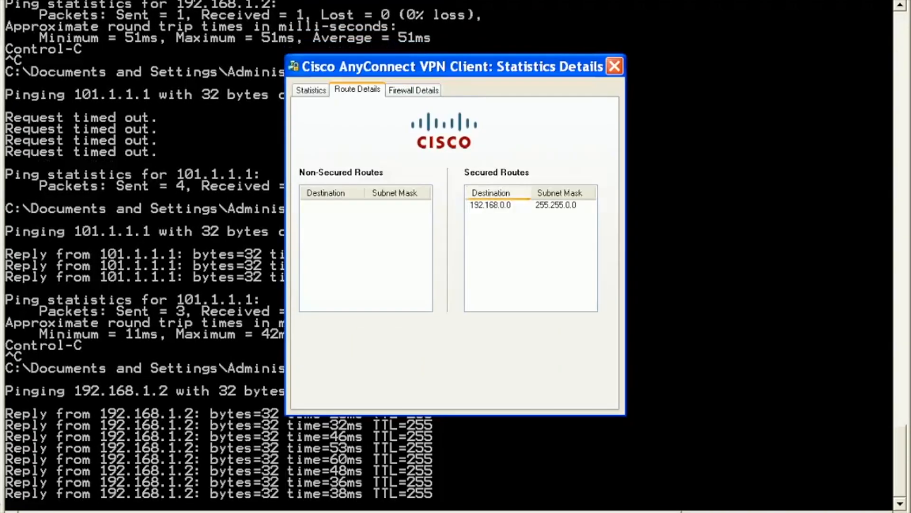
left_click(491, 205)
left_click(499, 238)
left_click(491, 205)
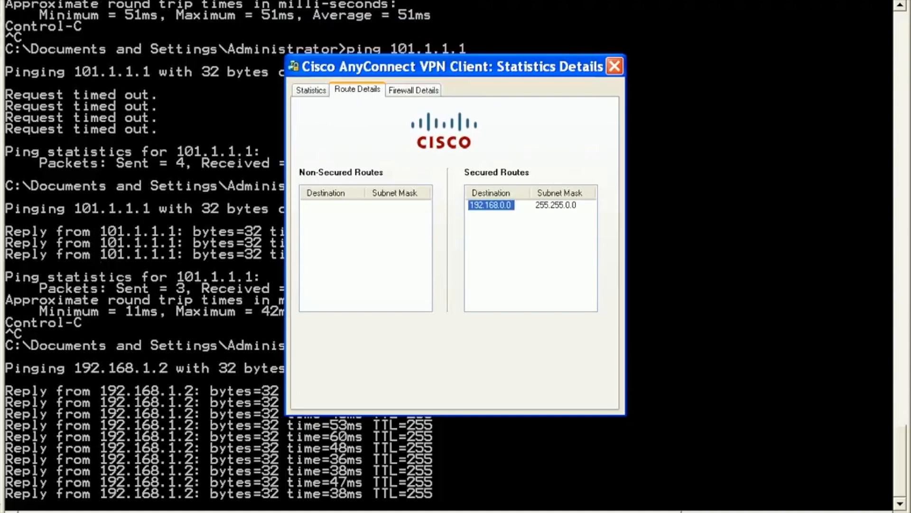
left_click(498, 238)
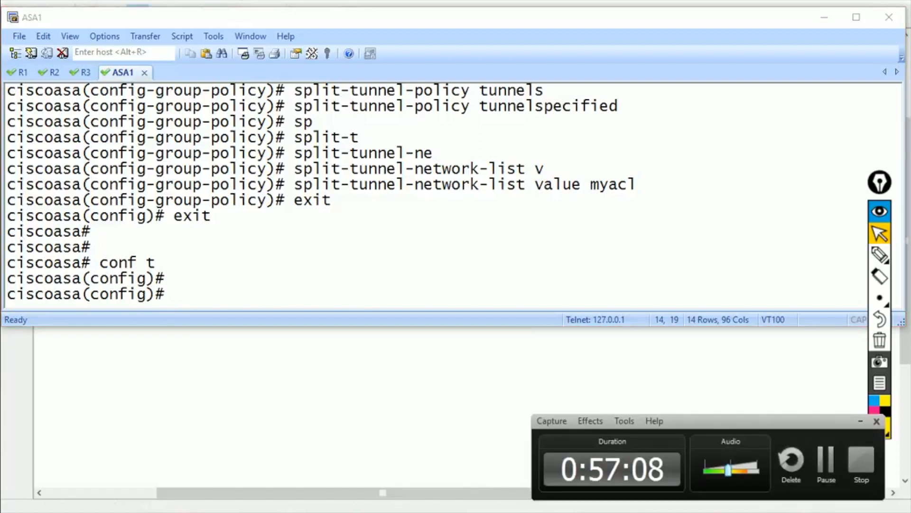
- Move between the R3, R2 and R1 sessions, ending at R2's prompt
left_click(828, 459)
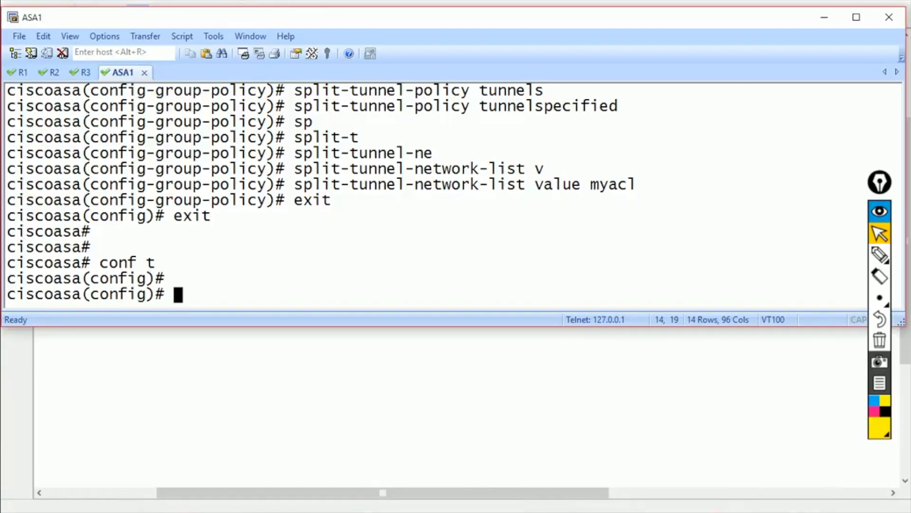
left_click(86, 73)
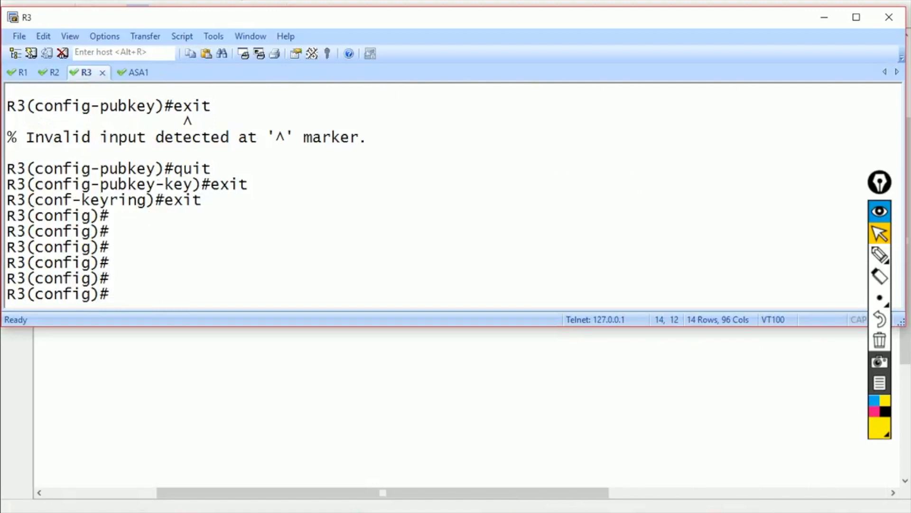
left_click(55, 73)
key("Return")
left_click(22, 73)
key("Return")
key("Return")
key("Return")
key("Return")
key("Return")
key("ctrl+Tab")
key("Return")
key("Return")
key("Return")
- On R2, create DHCP pool abc with ip dhcp pool abc
type("ip dh")
key("Tab")
type("po")
key("Tab")
type("abc")
key("Return")
- Set the pool network to 192.168.1.0 /24
type("ne")
key("Tab")
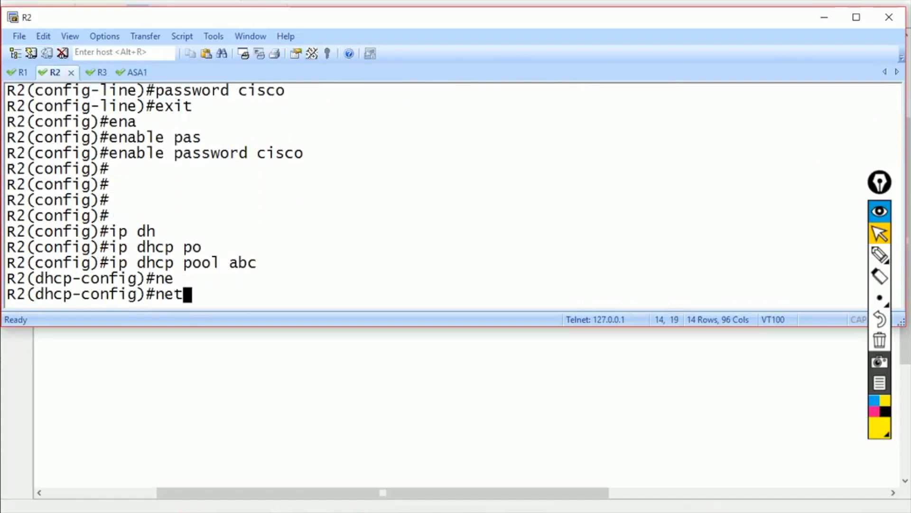
type("t")
key("Tab")
type("e")
key("BackSpace")
key("Tab")
type("w")
key("Tab")
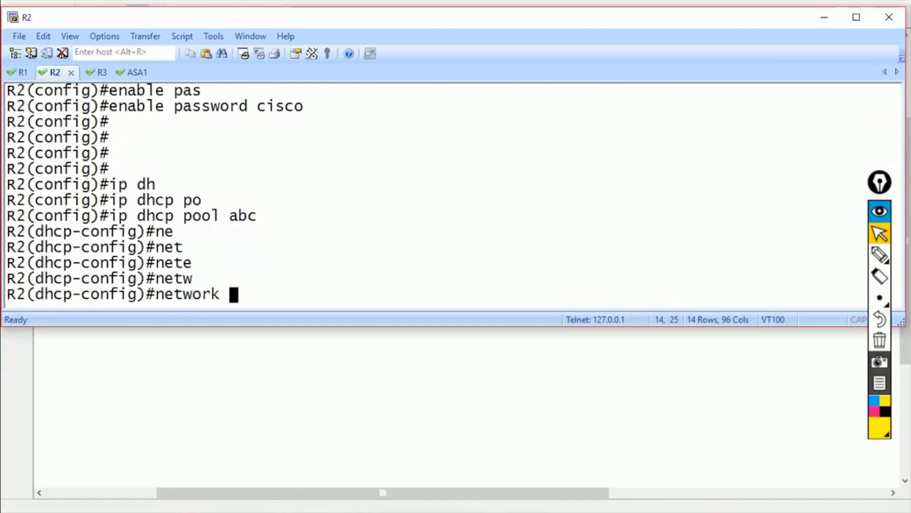
type("192.168.")
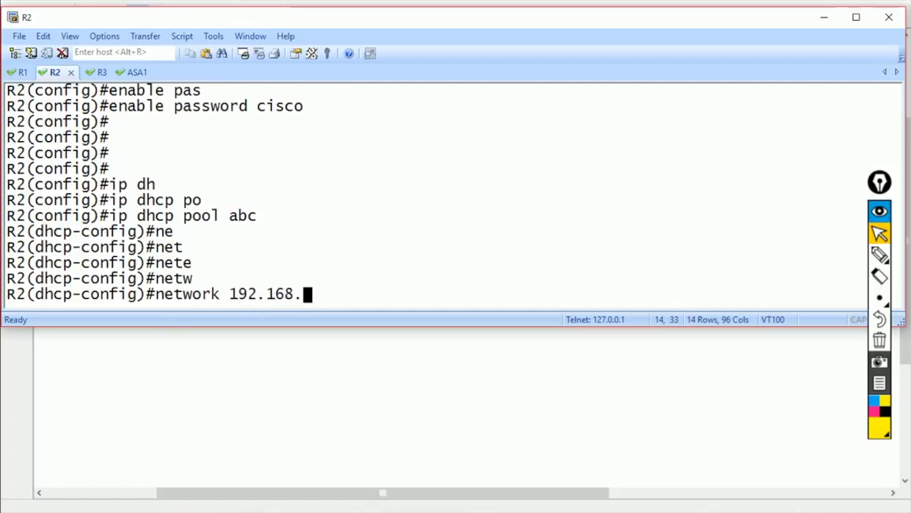
type("1.0 /24")
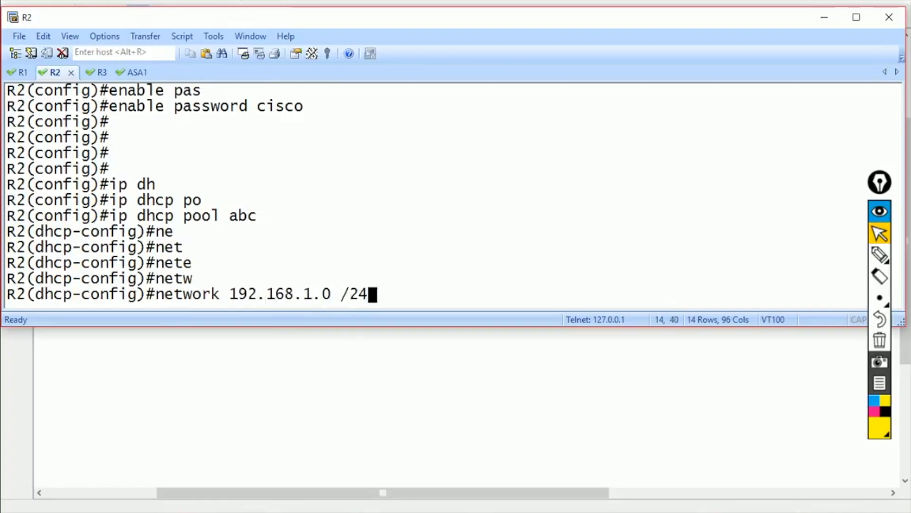
key("Return")
- Set default-router 192.168.1.1 and exit the pool configuration
type("de")
key("Tab")
type("192.")
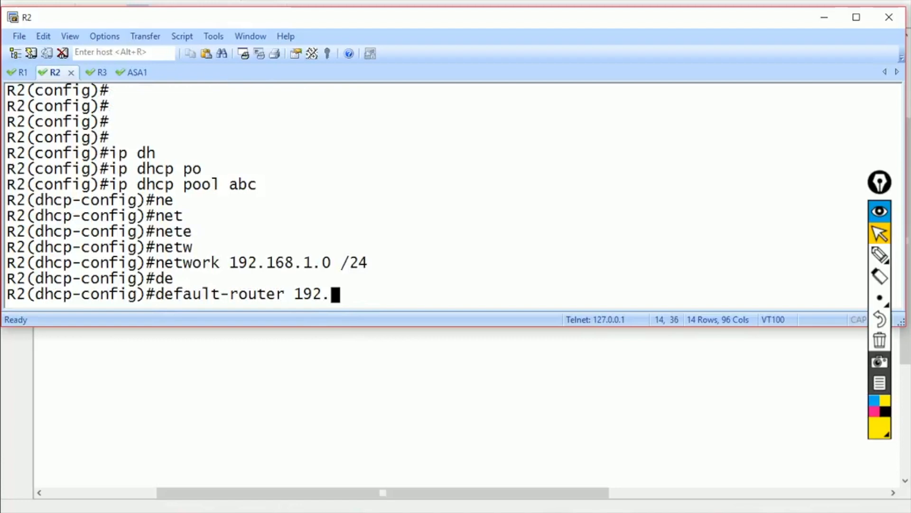
type("168.1.1")
key("Return")
type("exit")
key("Return")
- Exclude 192.168.1.1 and 192.168.1.2 from DHCP, then move to the ASA1 console
type("ip dh")
key("Tab")
type("e")
key("Tab")
type("192.168.1.1")
key("Return")
key("Up")
key("BackSpace")
type("2")
key("Return")
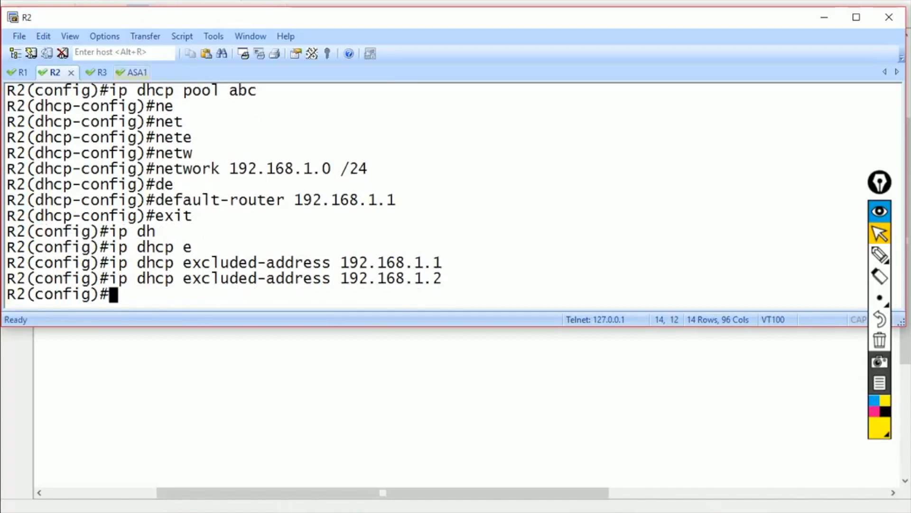
left_click(136, 73)
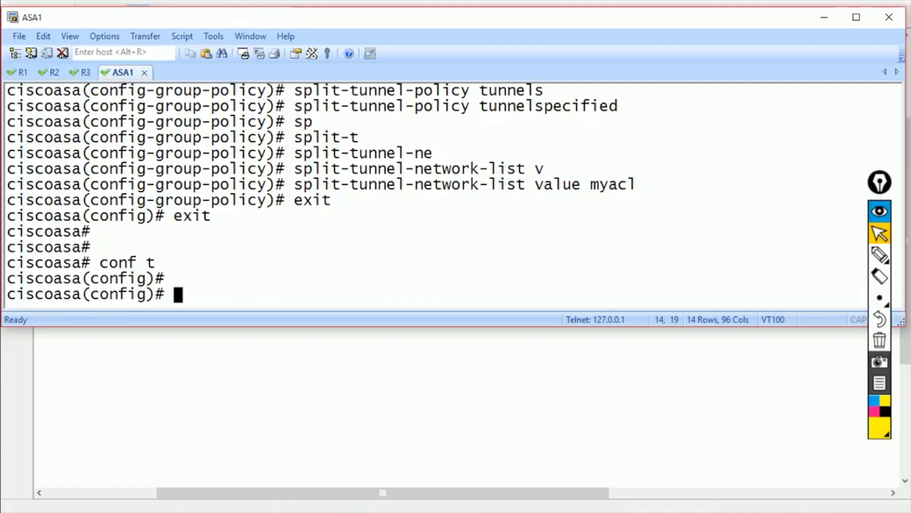
- Set group policy mypolicy's DHCP network scope to 192.168.1.0
type("gr")
key("Tab")
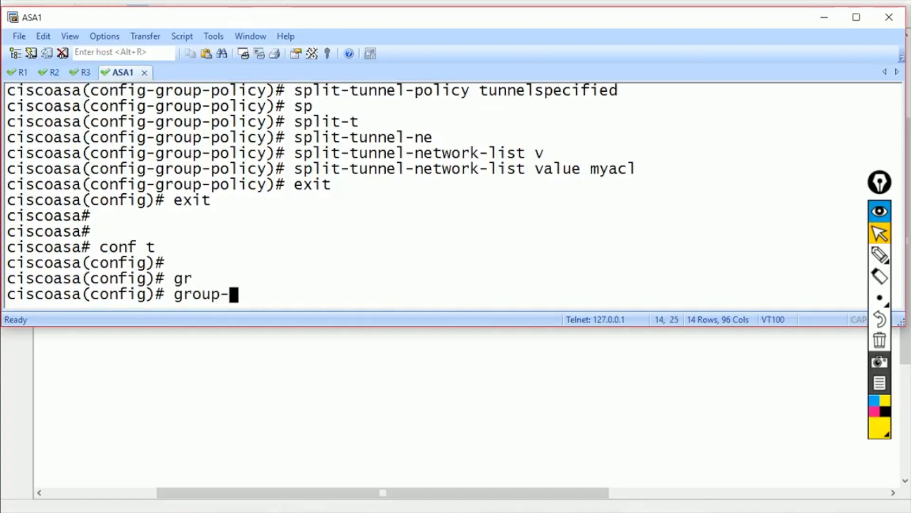
type("po")
key("Tab")
type("ad")
key("BackSpace")
key("BackSpace")
type("mypolicy attributes")
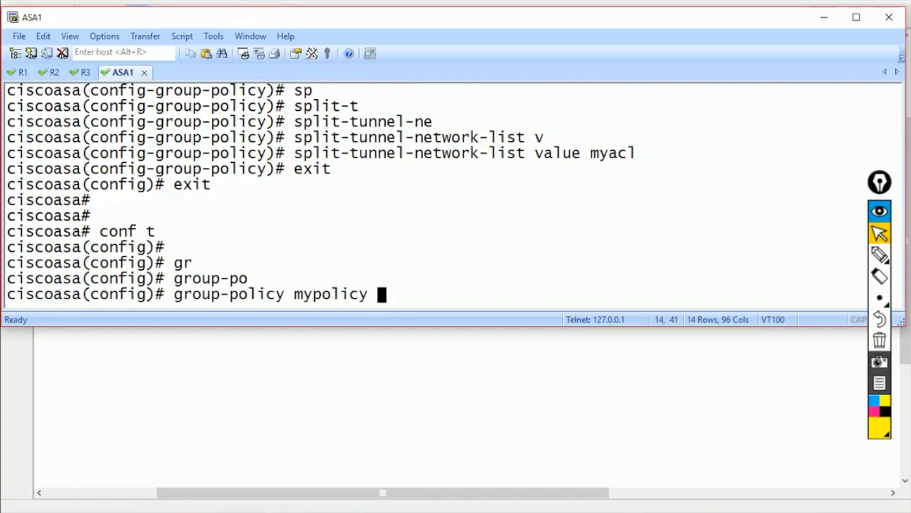
key("Tab")
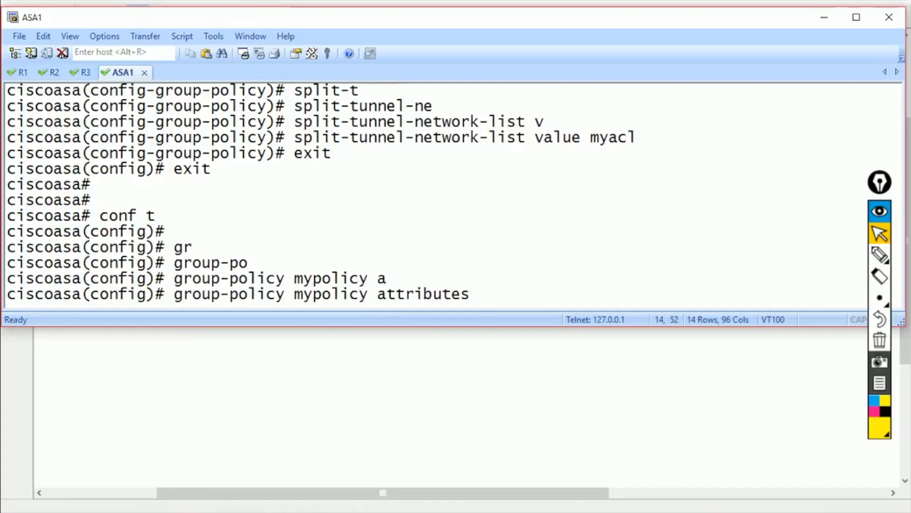
key("Return")
type("?")
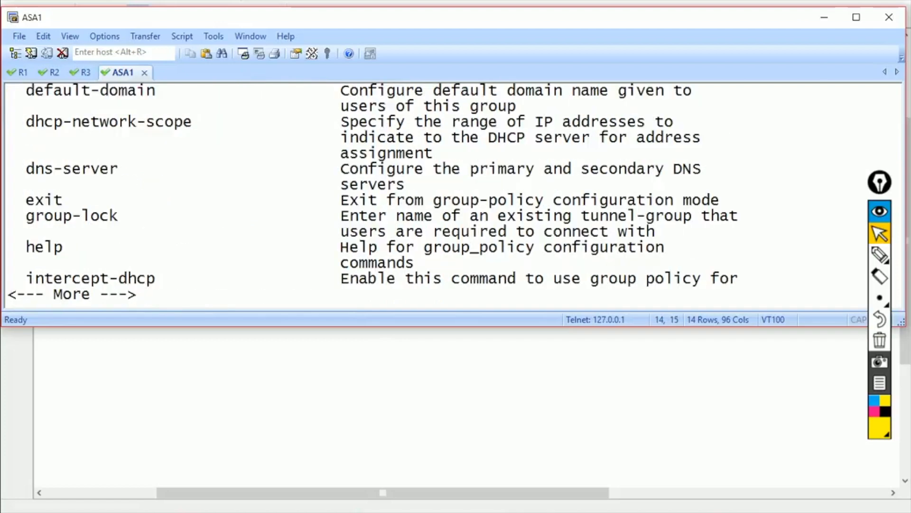
left_click_drag(17, 122, 192, 123)
key("q")
type("dhcp-network-scope")
type("192.168")
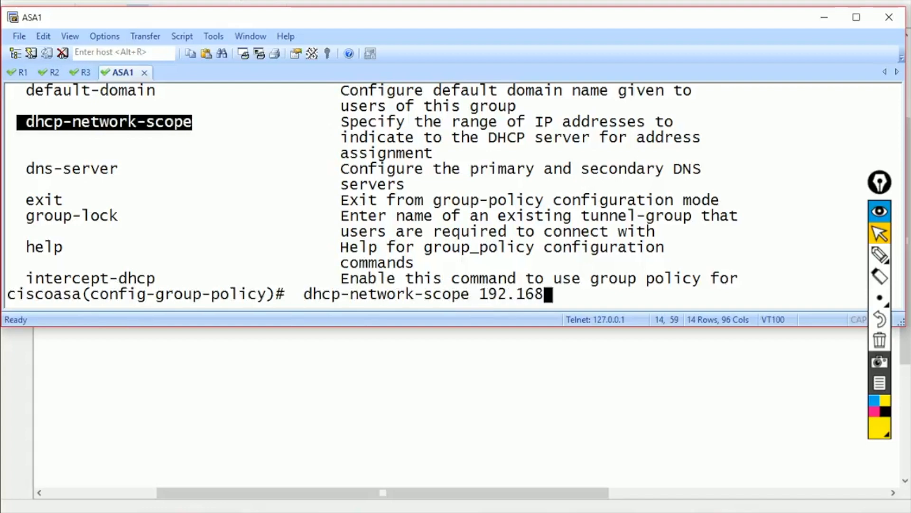
type(".1.0 ?")
key("BackSpace")
key("Return")
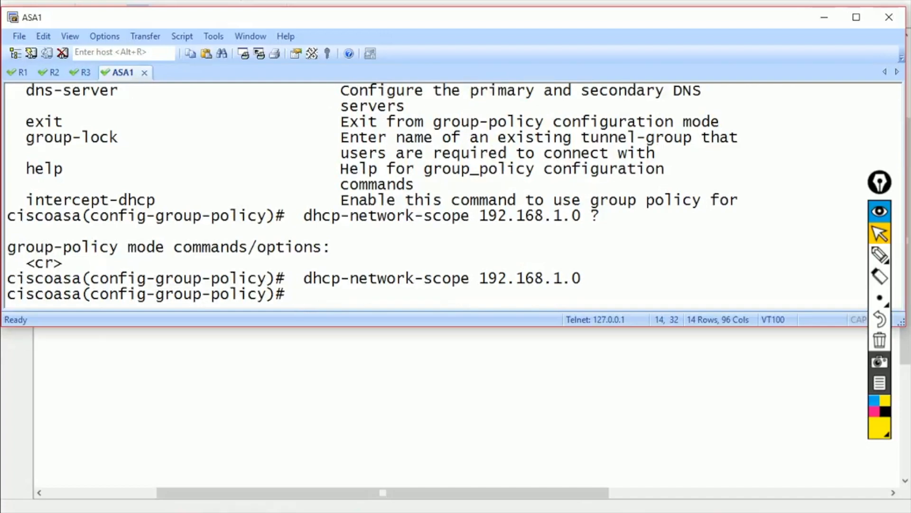
type("exit")
key("Return")
- Make 192.168.1.2 the DHCP server for tunnel group mytunnel, then list the command history
type("tun")
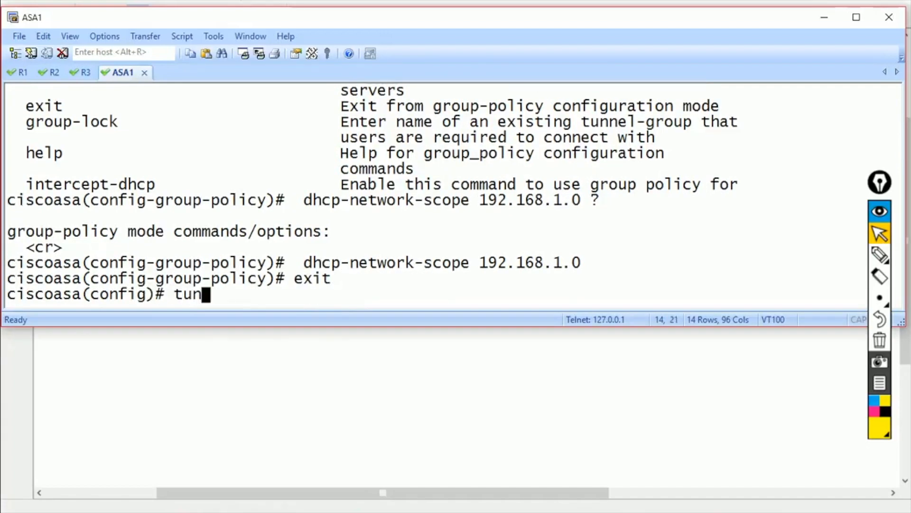
key("Tab")
type("my")
type("tunnel ")
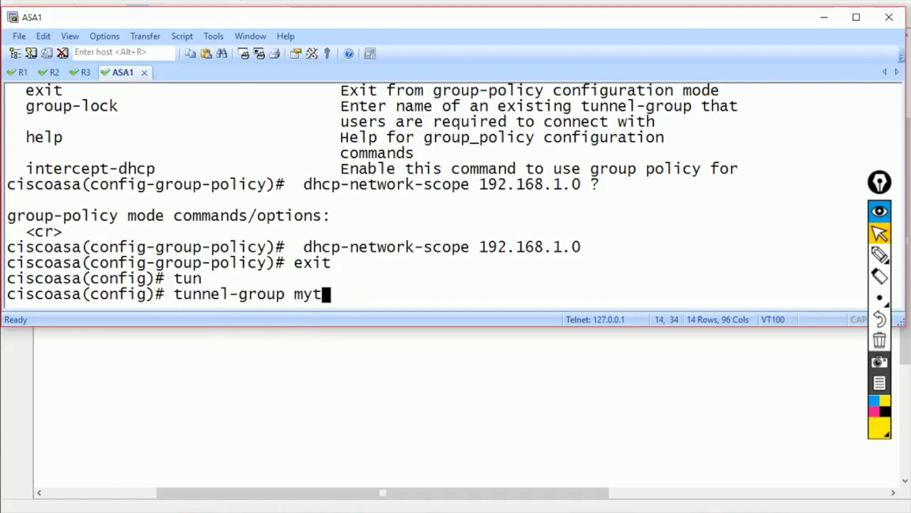
type("ge")
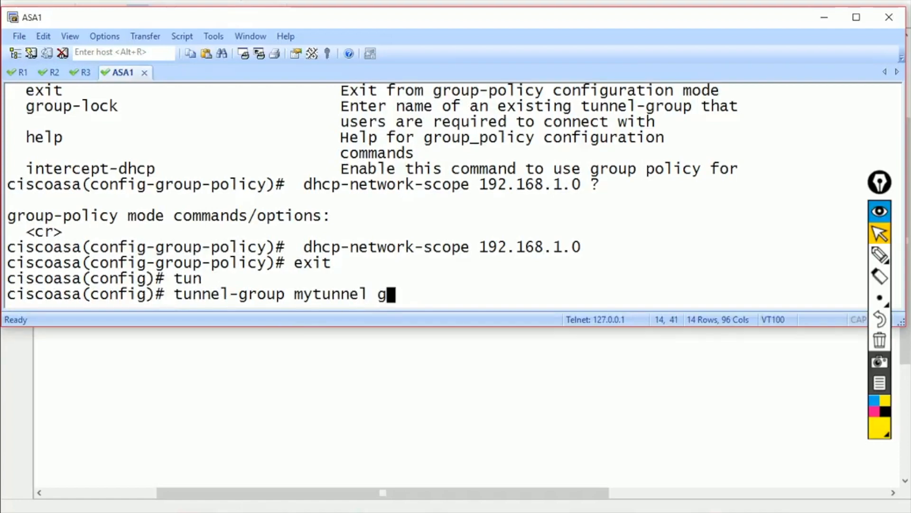
key("Tab")
key("Return")
type("dh")
key("Tab")
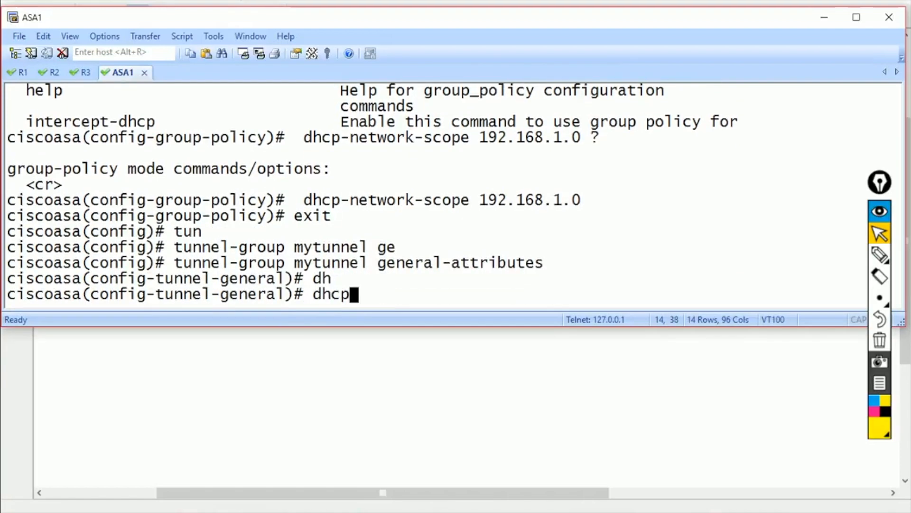
type("?")
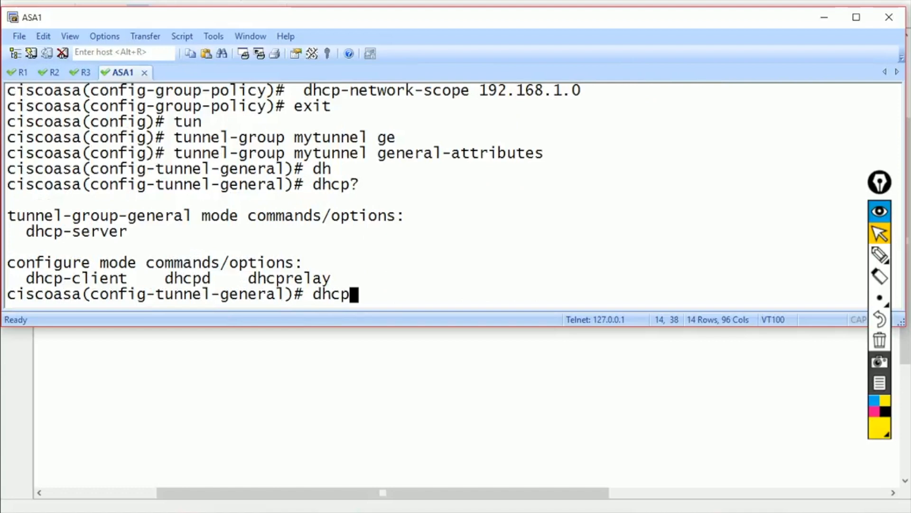
type("-s")
key("Tab")
type("?")
type("192.168.1.2")
key("Return")
type("exit")
key("Return")
type("show his")
key("Return")
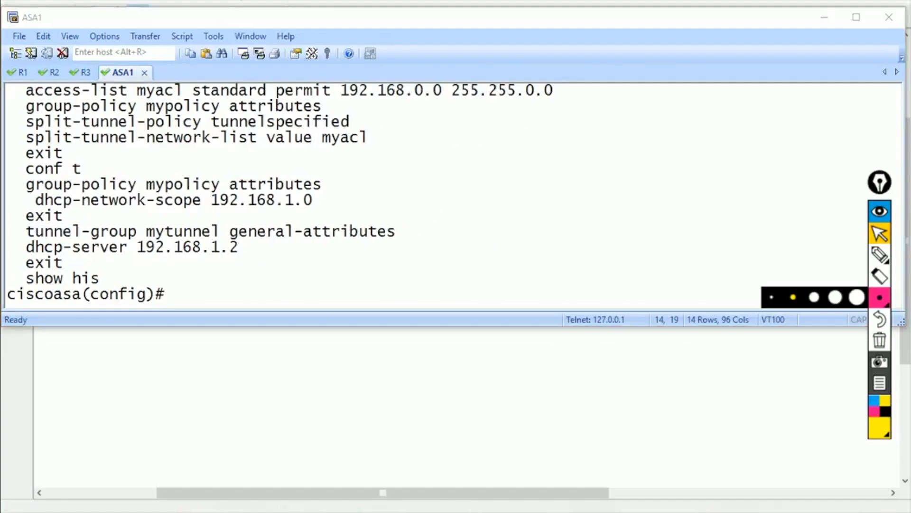
left_click(879, 255)
mouse_move(373, 168)
left_mouse_down()
mouse_move(420, 215)
mouse_move(204, 282)
left_mouse_up()
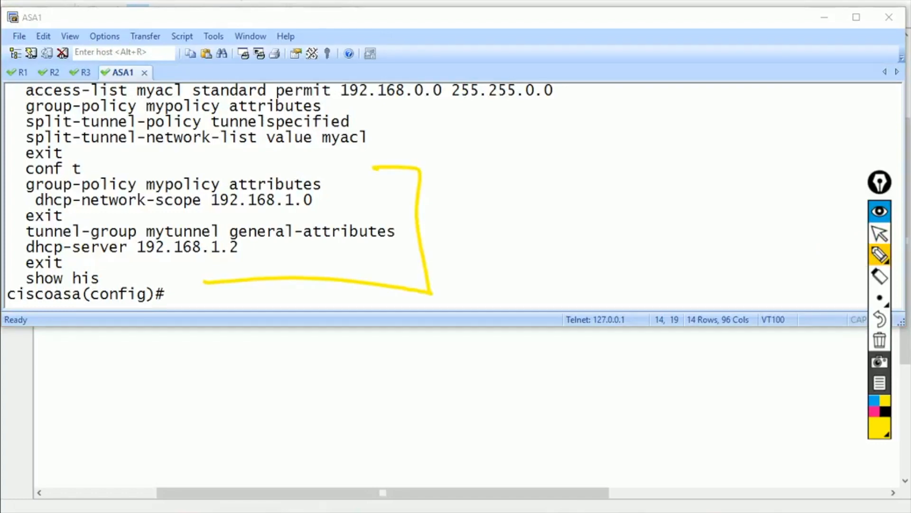
left_click_drag(484, 196, 525, 200)
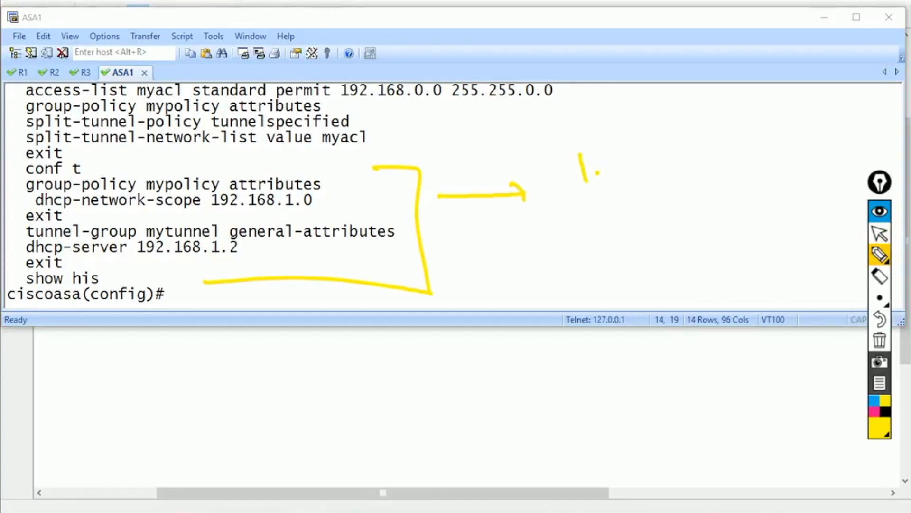
mouse_move(259, 233)
left_mouse_down()
mouse_move(152, 222)
mouse_move(118, 248)
mouse_move(233, 223)
left_mouse_up()
mouse_move(712, 138)
left_mouse_down()
mouse_move(652, 242)
mouse_move(814, 152)
mouse_move(710, 126)
left_mouse_up()
left_click_drag(694, 110, 723, 93)
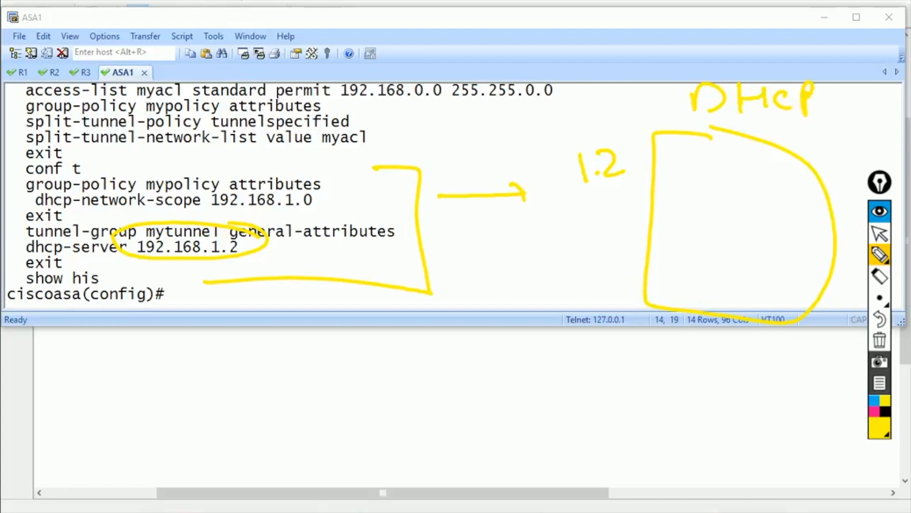
mouse_move(756, 157)
left_mouse_down()
mouse_move(648, 173)
mouse_move(759, 148)
left_mouse_up()
left_click_drag(666, 162, 665, 179)
left_click(686, 168)
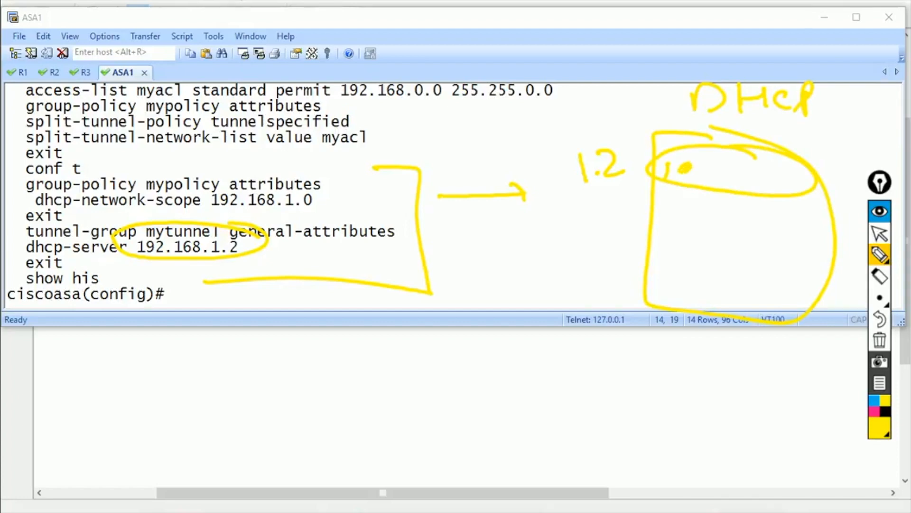
left_click_drag(754, 155, 745, 172)
left_click_drag(766, 154, 781, 184)
left_click_drag(790, 175, 793, 173)
mouse_move(786, 232)
left_mouse_down()
mouse_move(780, 221)
mouse_move(729, 215)
mouse_move(741, 244)
mouse_move(760, 231)
left_mouse_up()
left_click(746, 241)
mouse_move(773, 273)
left_mouse_down()
mouse_move(679, 280)
mouse_move(766, 274)
mouse_move(723, 307)
left_mouse_up()
left_click(752, 297)
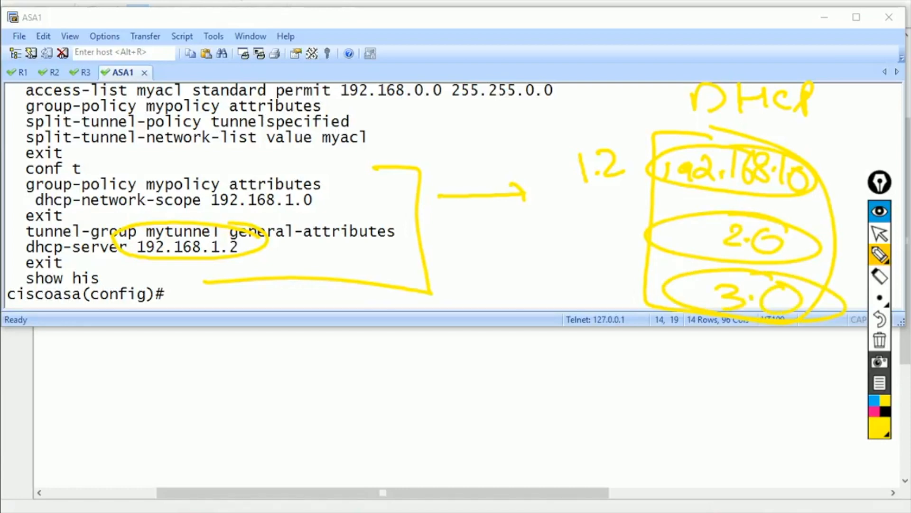
left_click_drag(538, 209, 651, 176)
left_click_drag(580, 240, 646, 240)
left_click_drag(619, 284, 679, 320)
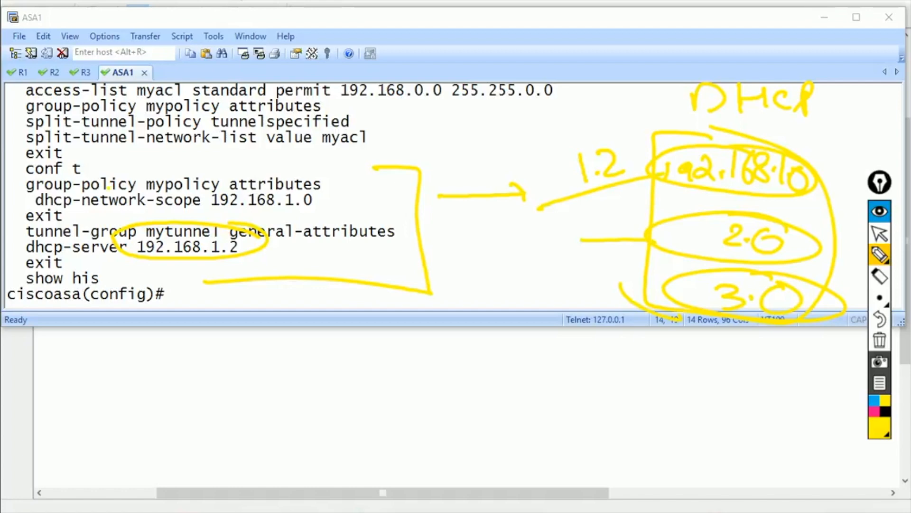
mouse_move(29, 193)
left_mouse_down()
mouse_move(107, 217)
mouse_move(216, 199)
mouse_move(138, 186)
left_mouse_up()
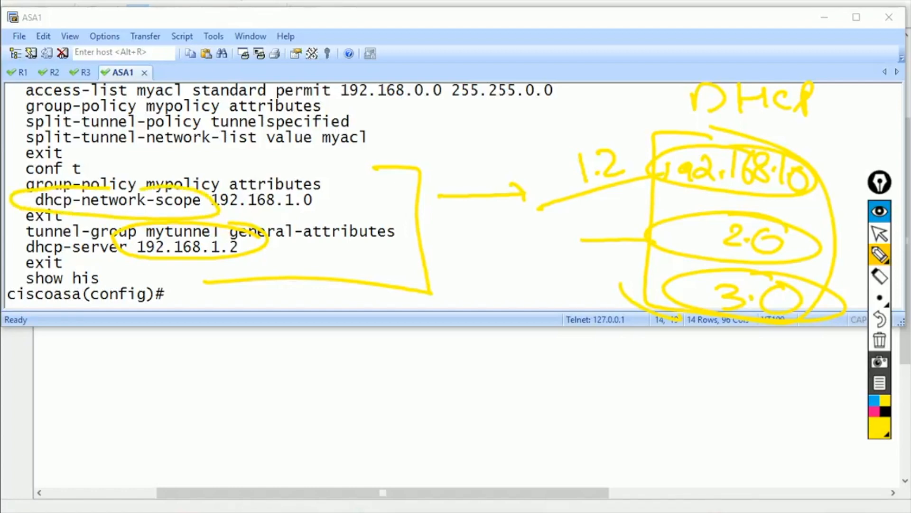
left_click_drag(465, 201, 615, 193)
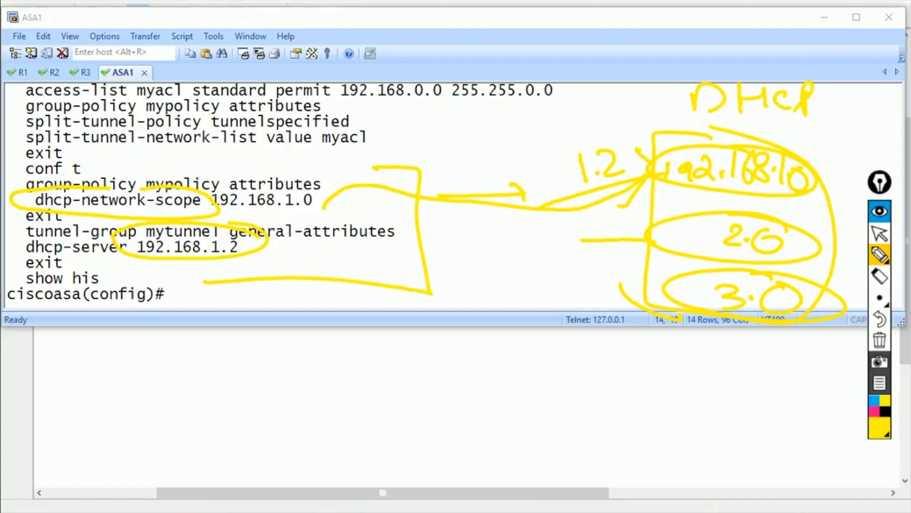
mouse_move(332, 178)
left_mouse_down()
mouse_move(95, 155)
mouse_move(5, 192)
mouse_move(155, 211)
mouse_move(323, 208)
mouse_move(336, 171)
left_mouse_up()
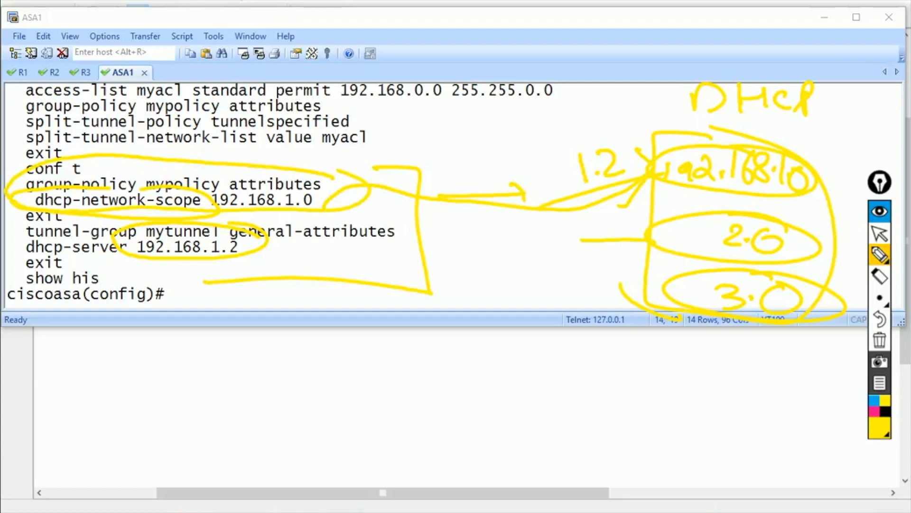
mouse_move(137, 217)
left_mouse_down()
mouse_move(14, 220)
mouse_move(72, 261)
mouse_move(285, 264)
mouse_move(327, 213)
left_mouse_up()
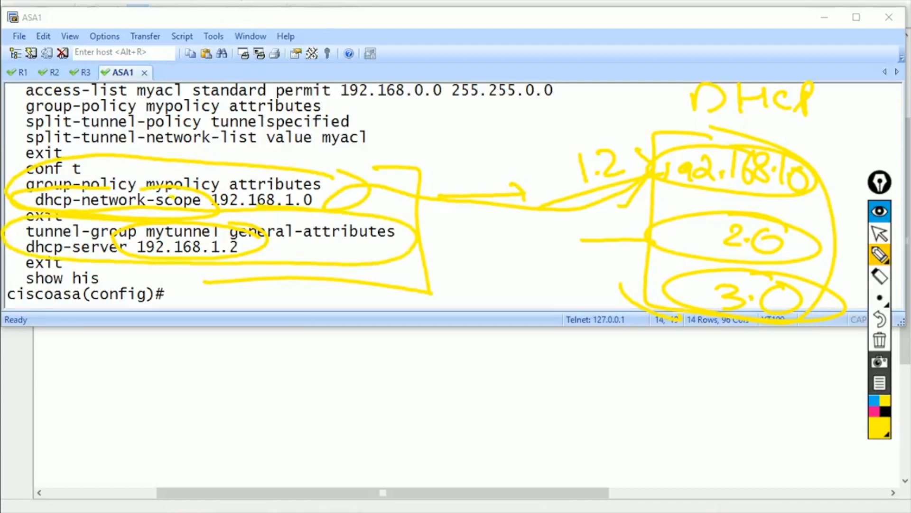
mouse_move(360, 190)
left_mouse_down()
mouse_move(484, 192)
mouse_move(641, 177)
left_mouse_up()
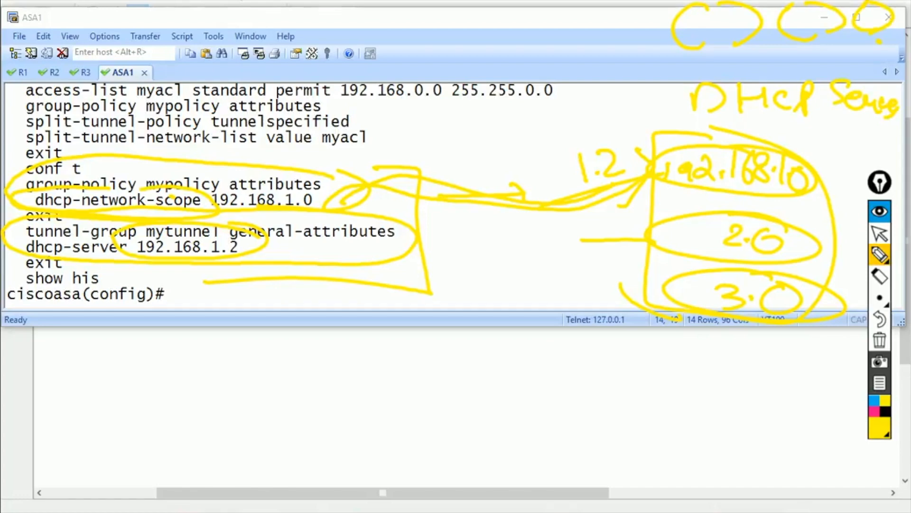
left_click(879, 340)
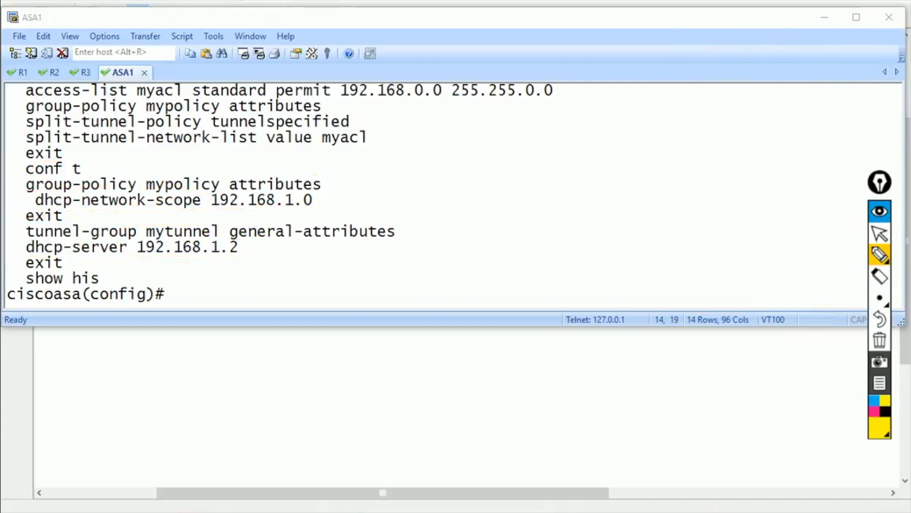
mouse_move(204, 207)
left_mouse_down()
mouse_move(323, 212)
mouse_move(518, 163)
mouse_move(542, 178)
left_mouse_up()
left_click_drag(588, 151, 587, 174)
left_click_drag(628, 153, 629, 178)
left_click(664, 164)
left_click_drag(684, 135, 679, 170)
mouse_move(709, 134)
left_mouse_down()
mouse_move(697, 150)
mouse_move(706, 172)
left_mouse_up()
mouse_move(732, 142)
left_mouse_down()
mouse_move(727, 167)
mouse_move(723, 148)
left_mouse_up()
left_click(751, 161)
left_click(772, 132)
left_click_drag(804, 140, 809, 145)
mouse_move(716, 122)
left_mouse_down()
mouse_move(655, 116)
mouse_move(828, 153)
left_mouse_up()
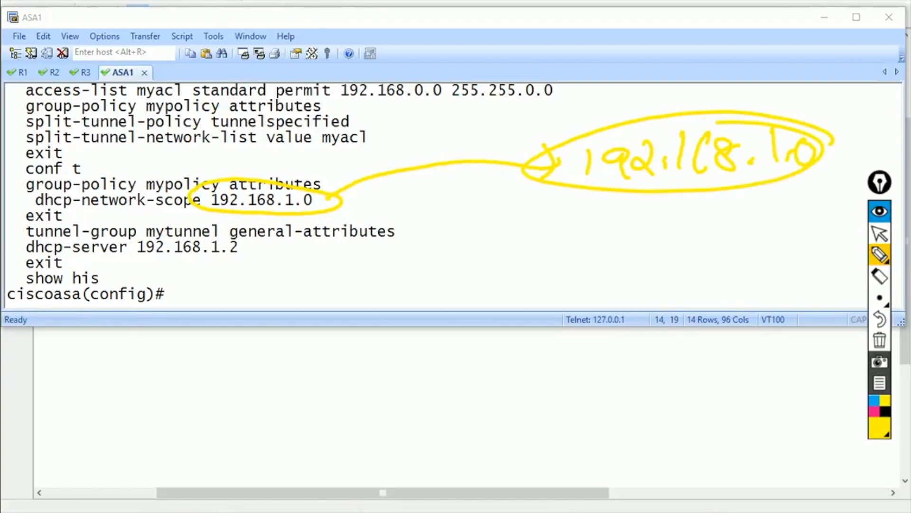
left_click_drag(137, 233, 248, 243)
left_click_drag(138, 267, 251, 227)
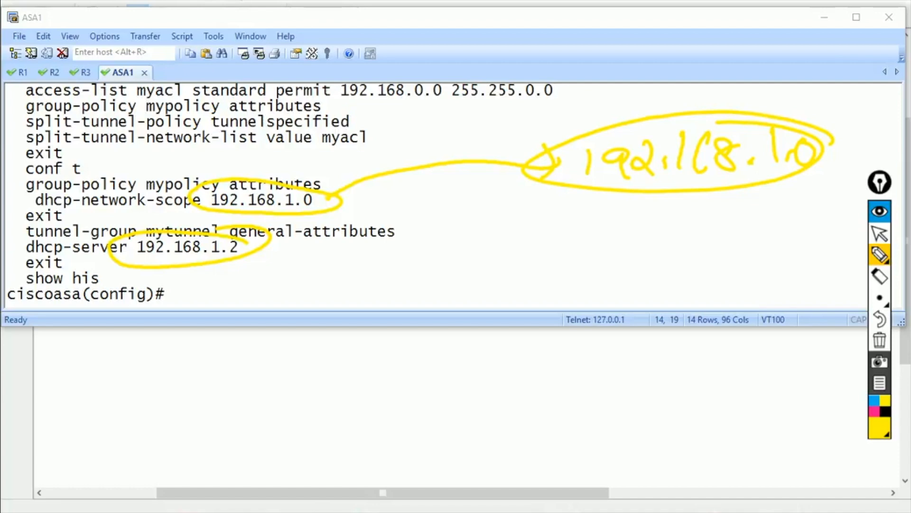
left_click(880, 340)
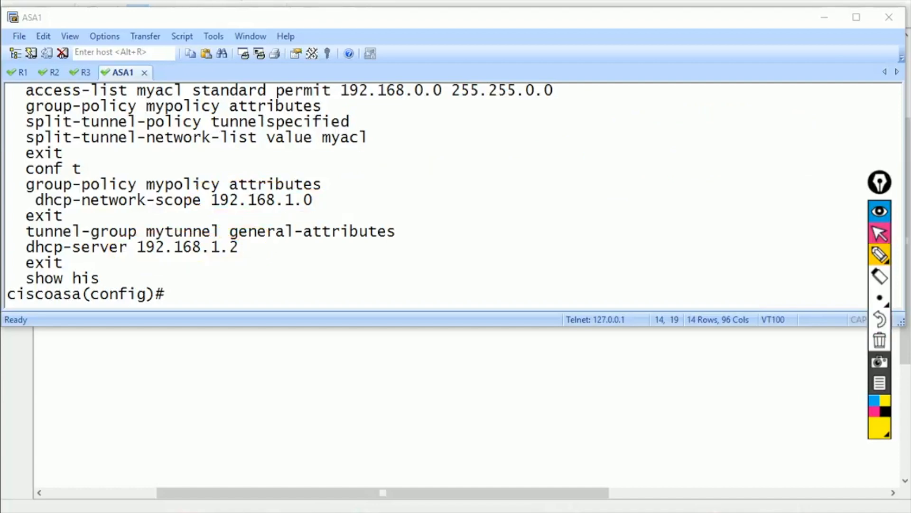
left_click(879, 233)
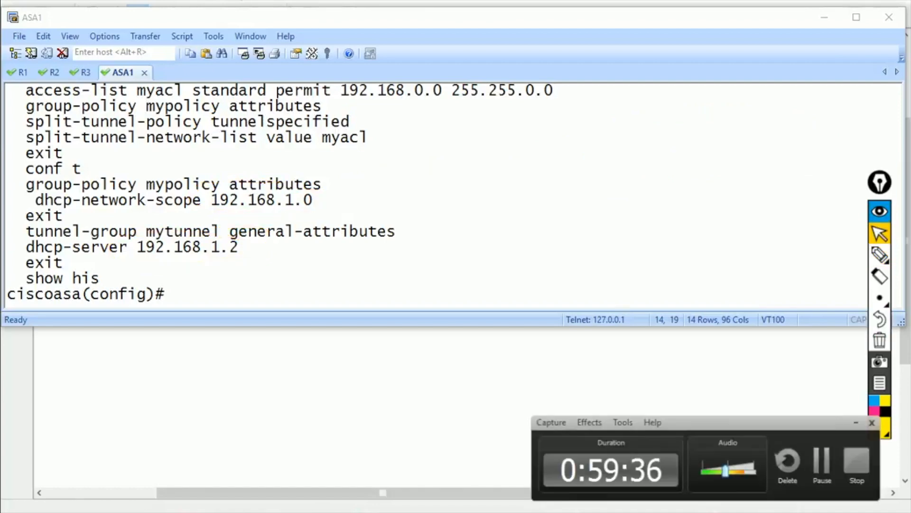
left_click(826, 460)
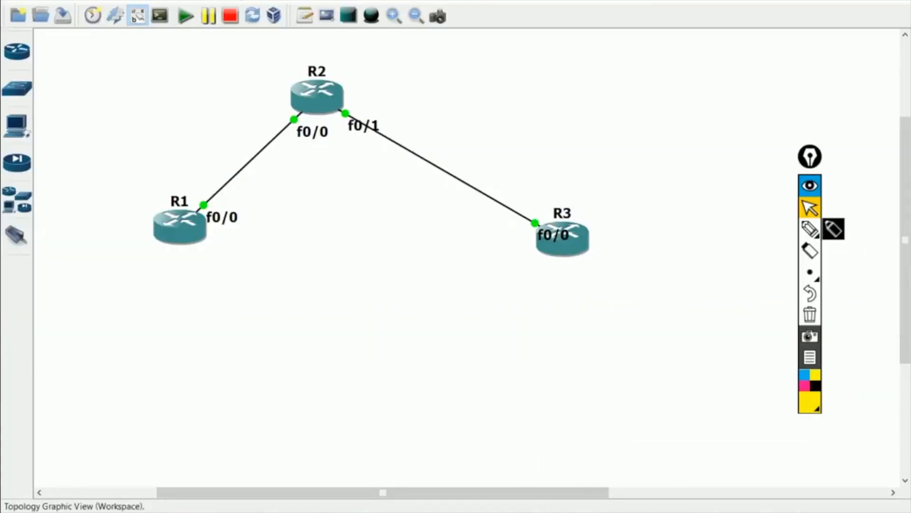
- Add notes 192.168.1.0 under R1 and 192.168.1.0/24 under R3, aligned below each router
left_click(305, 16)
left_click(131, 268)
type("192.168.1.0/24")
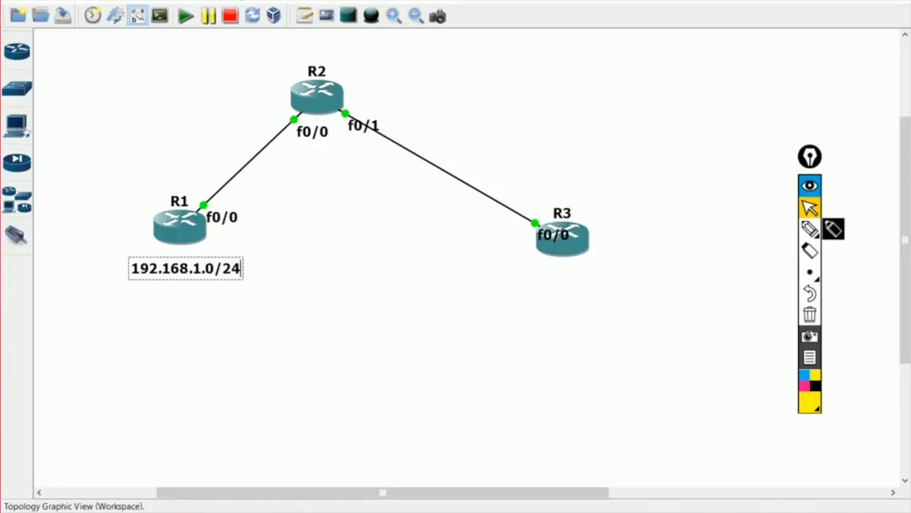
left_click(304, 16)
left_click(530, 279)
type("192.")
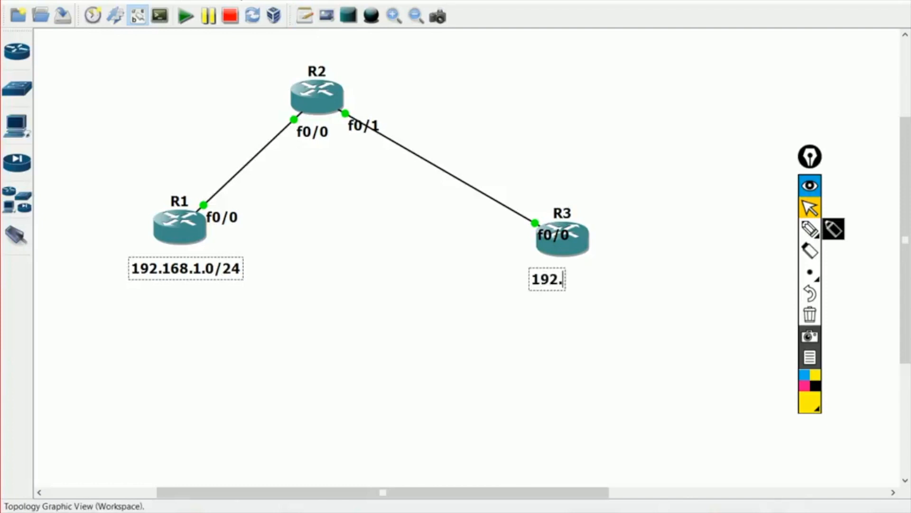
type("168.1.0/24")
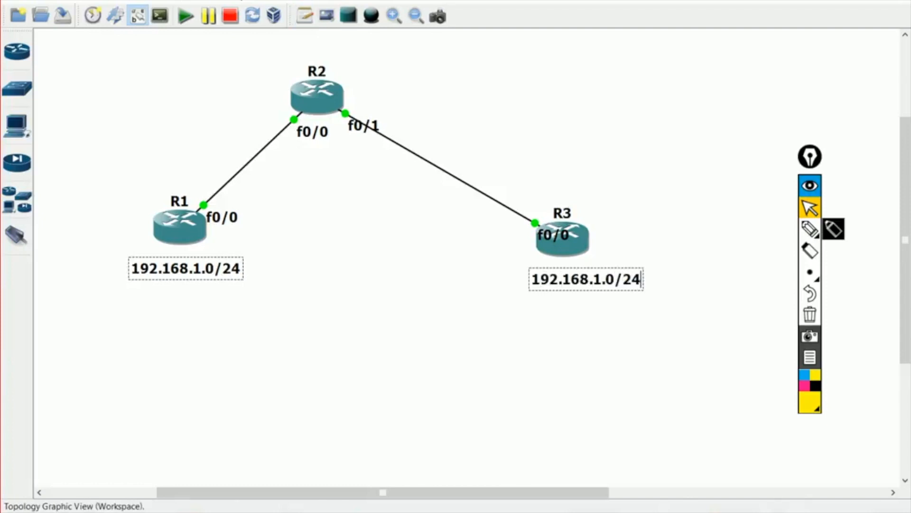
left_click(546, 327)
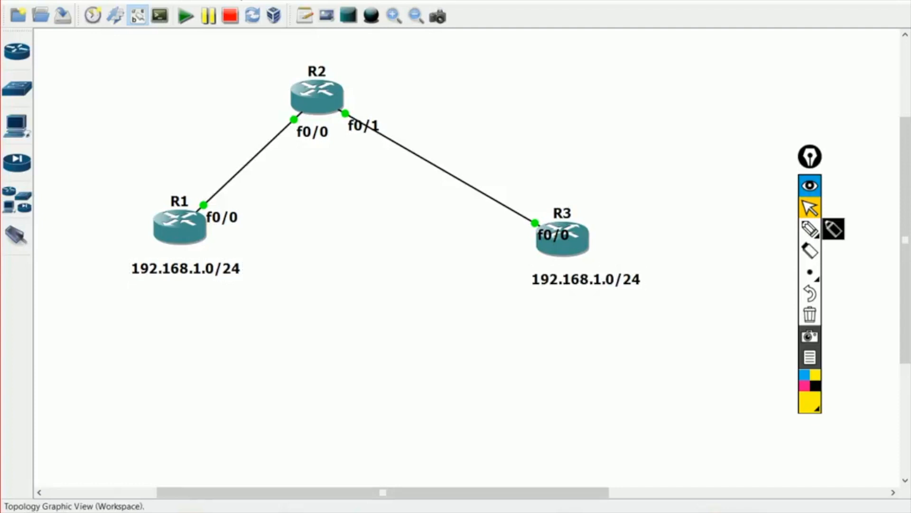
left_click_drag(587, 279, 593, 276)
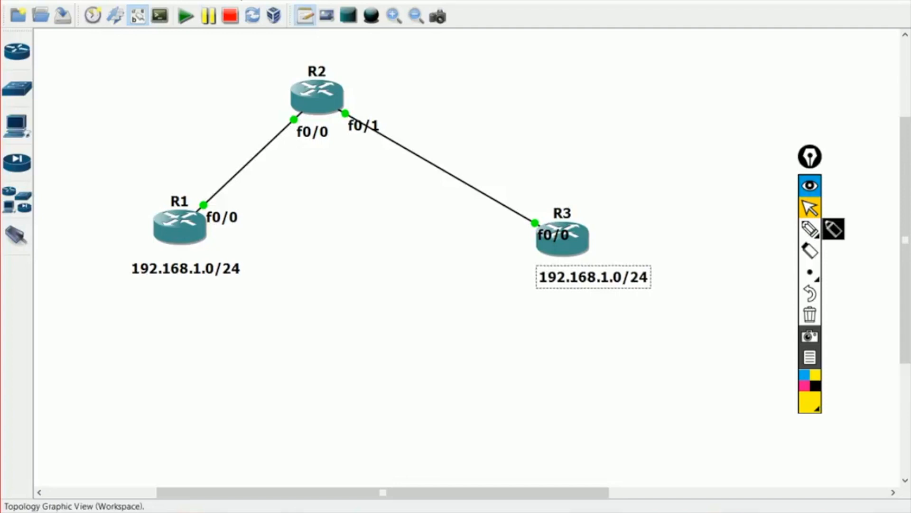
- Add a 'ping 192.168.1.1' note below R1 and open consoles to all routers
left_click(117, 299)
type("ping")
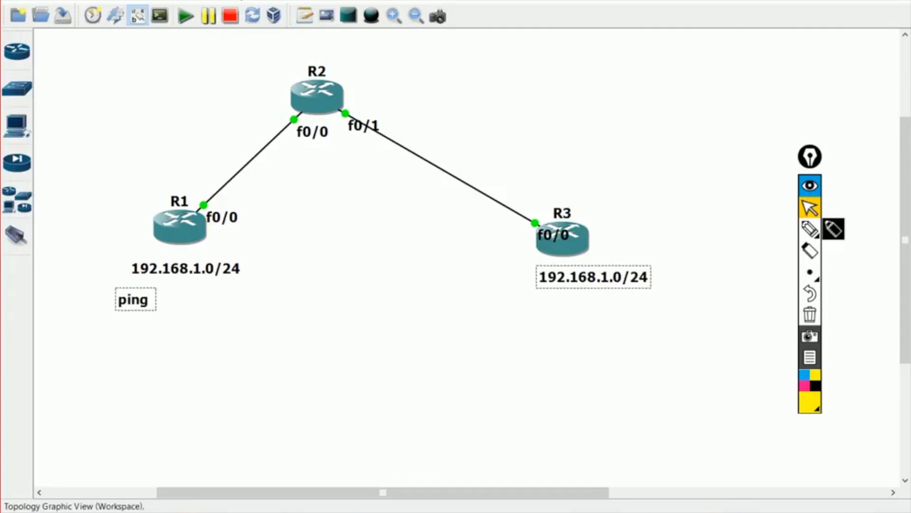
type(" 192.168.1.1")
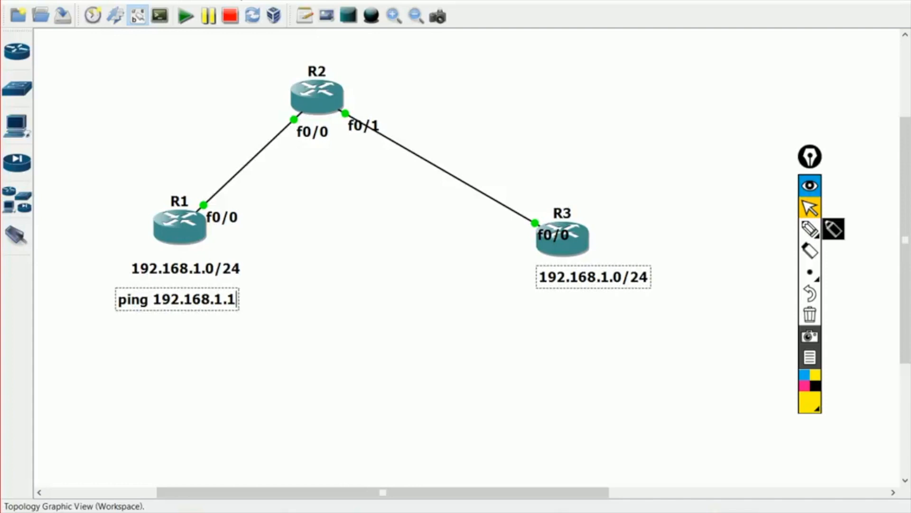
left_click(160, 15)
left_click(237, 19)
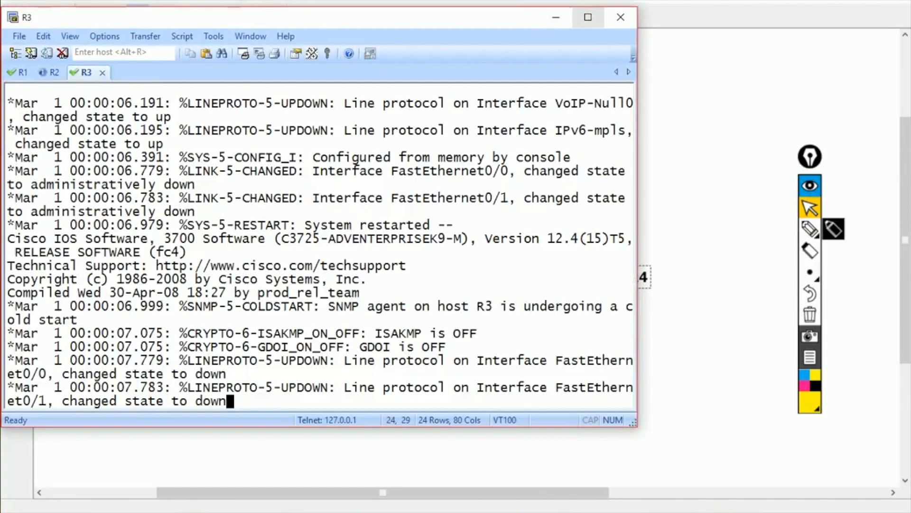
- Maximize the R3 console and review its boot output at a fresh prompt
left_click(588, 17)
key("Return")
scroll(354, 241, "up", 5)
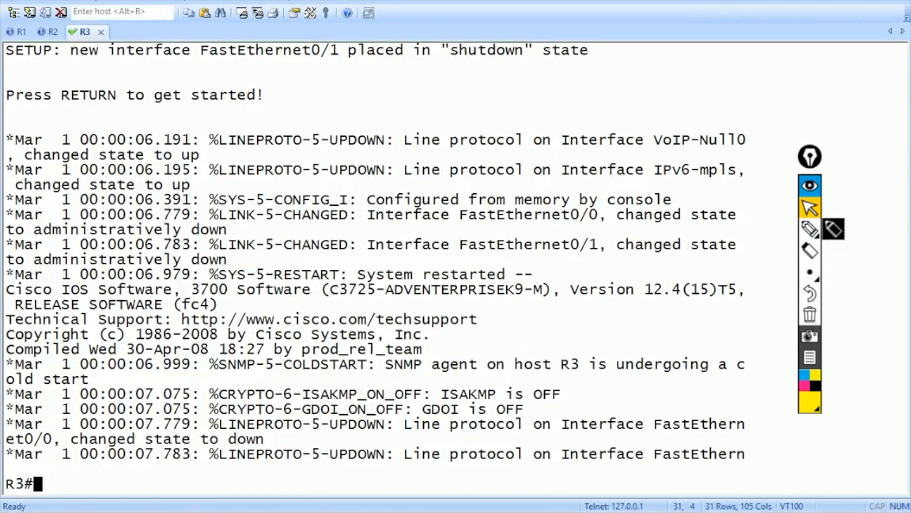
scroll(810, 157, "up", 1)
type("+")
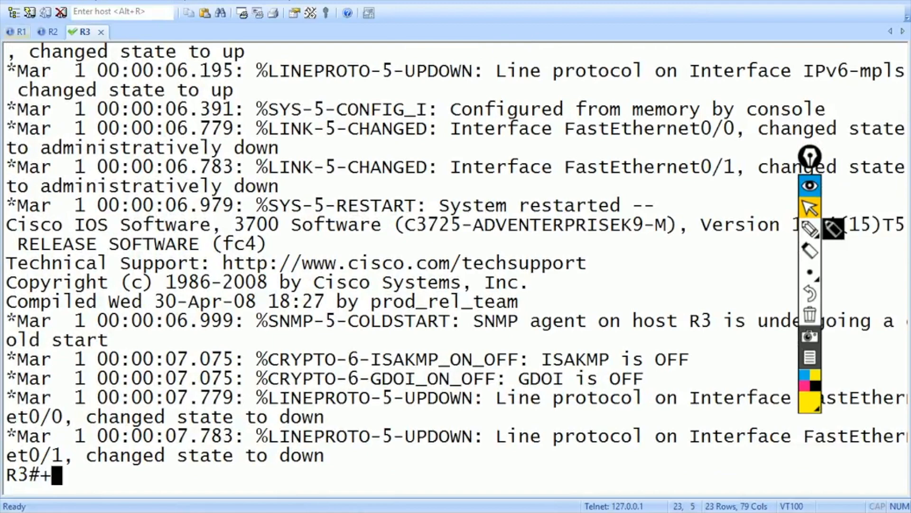
- On R1, give f0/0 the address 101.1.1.1 255.255.255.0 and enable it
key("alt+1")
type("conf t")
key("Return")
type("int f0/0")
key("Return")
type("ip add")
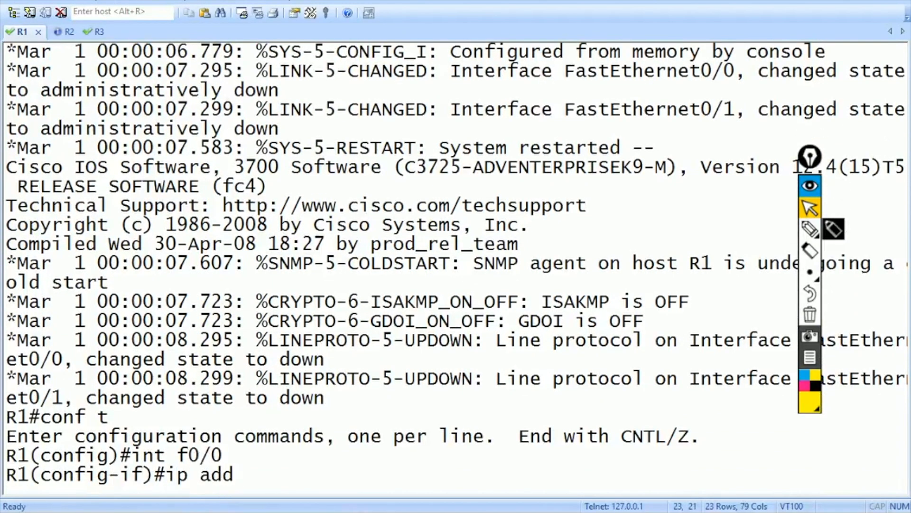
key("Tab")
type("192.")
key("BackSpace")
key("BackSpace")
key("BackSpace")
type("01")
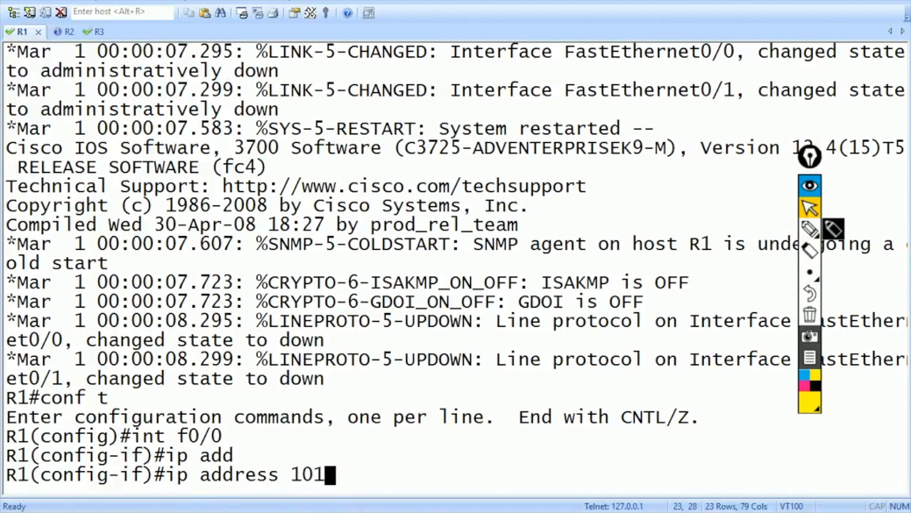
type(".1.1.1 255.255.255.0")
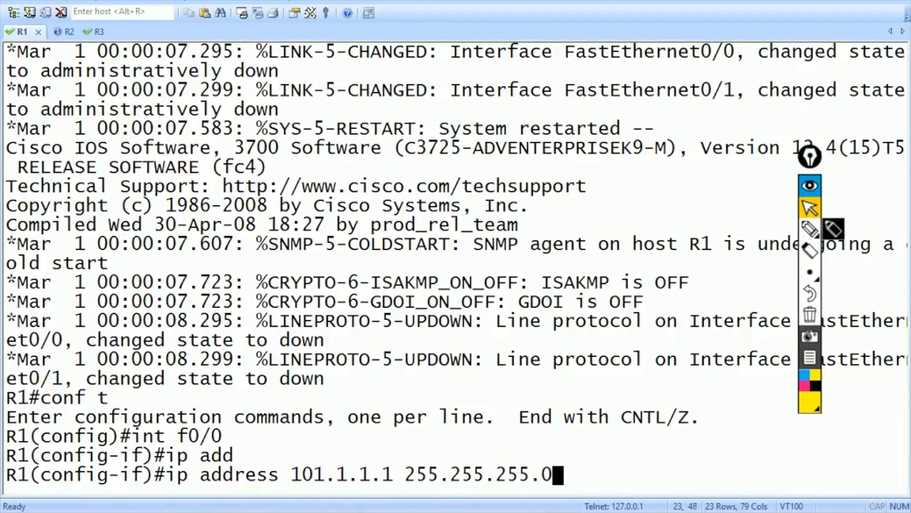
key("Return")
type("no shut")
key("Return")
type("exit")
key("Return")
key("Return")
- Assign 192.168.1.1 255.255.255.0 to R1's Loopback1
type("int ")
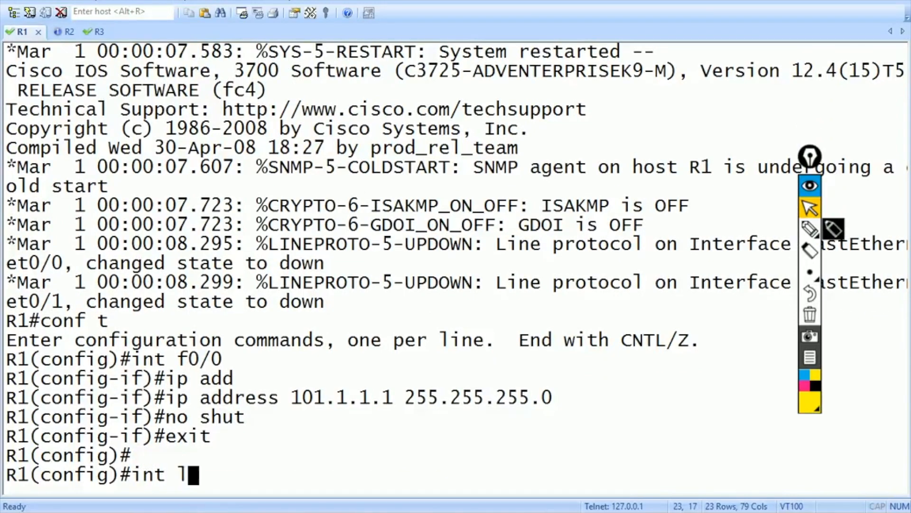
type("lo1")
key("Return")
type("ip add")
key("Tab")
type("192.1")
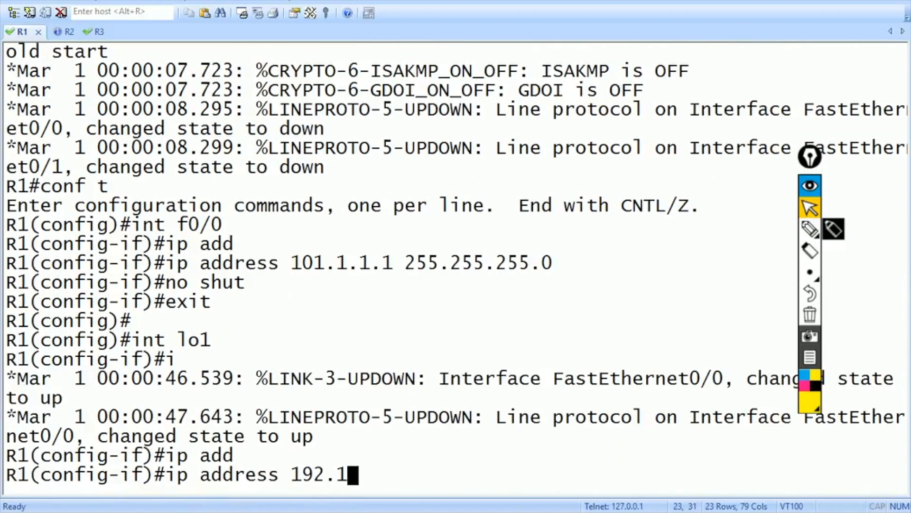
type("68.1.1 255.255.255.0")
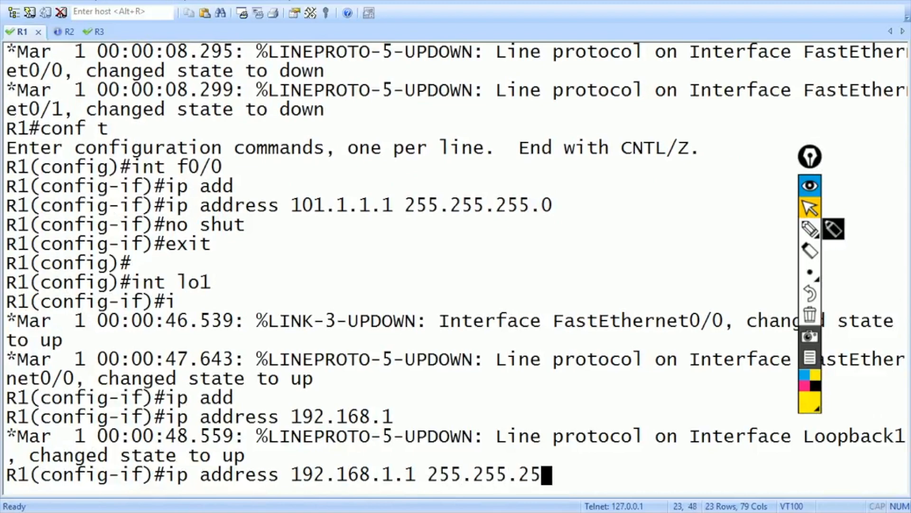
key("Return")
type("exit")
key("Return")
- On R3, give f0/0 the address 102.1.1.1 255.255.255.0 and enable it
key("alt+3")
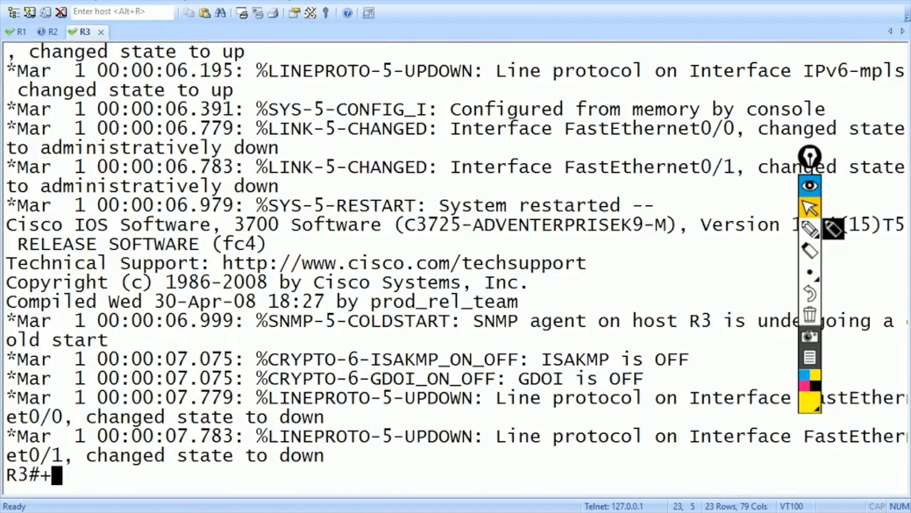
key("Return")
key("Return")
type("conf t")
key("Return")
type("int f0/0")
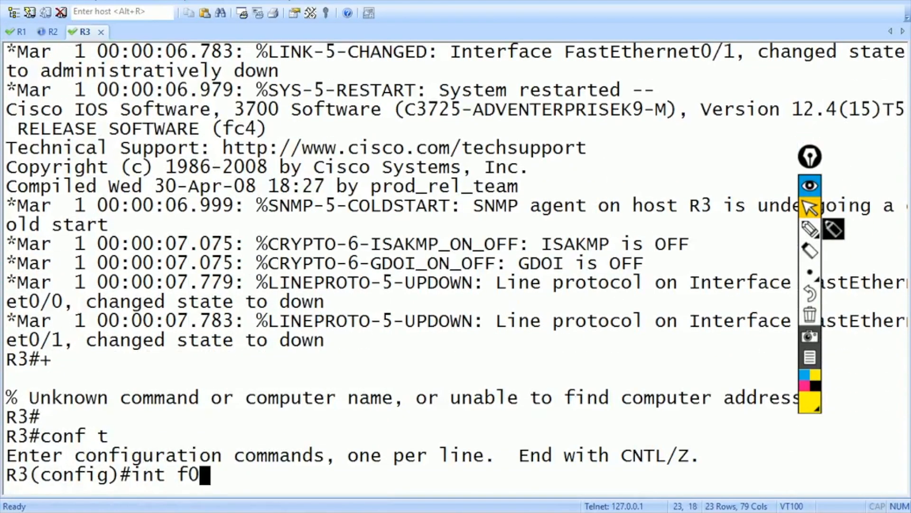
key("Return")
type("ip add")
key("Tab")
type("102.")
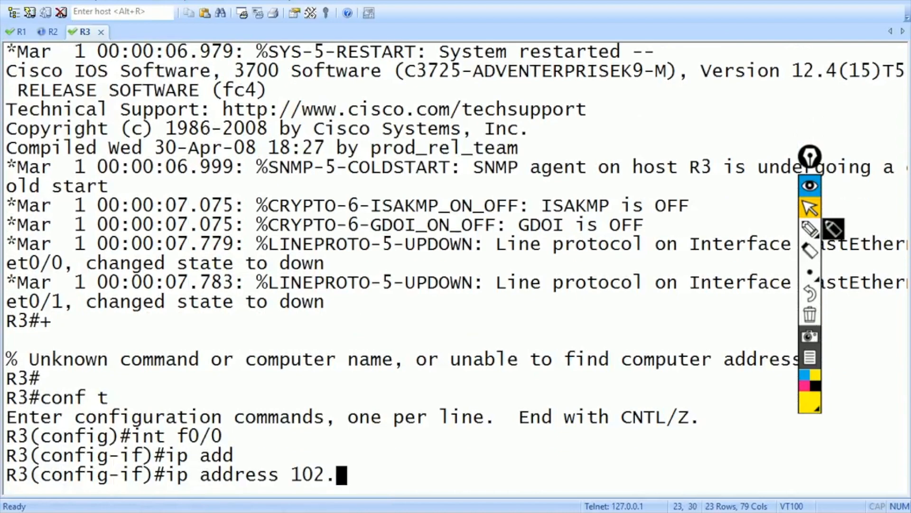
type("1.1.1 255.255.255.0")
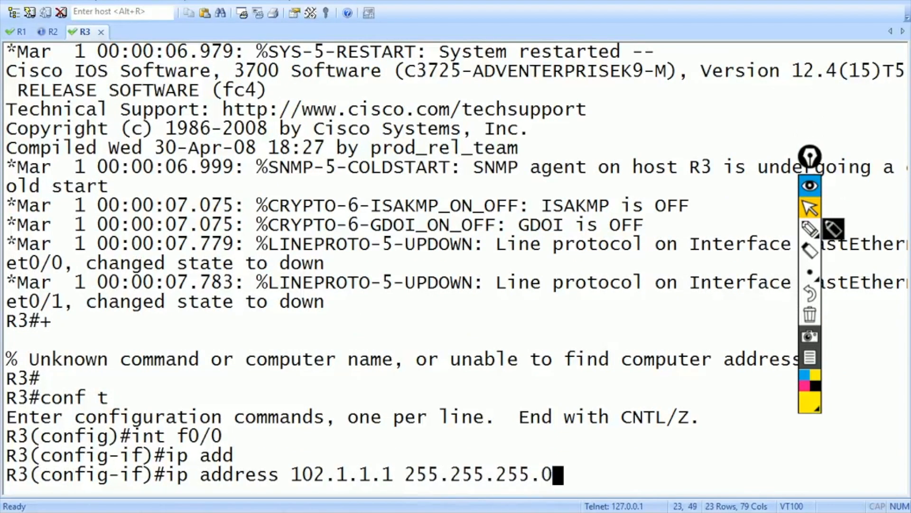
key("Return")
type("no shut")
key("Return")
type("exit")
key("Return")
- Assign 192.168.1.1 255.255.255.0 to R3's Loopback1
type("int lo1")
key("Return")
type("ip add")
key("Tab")
type("1")
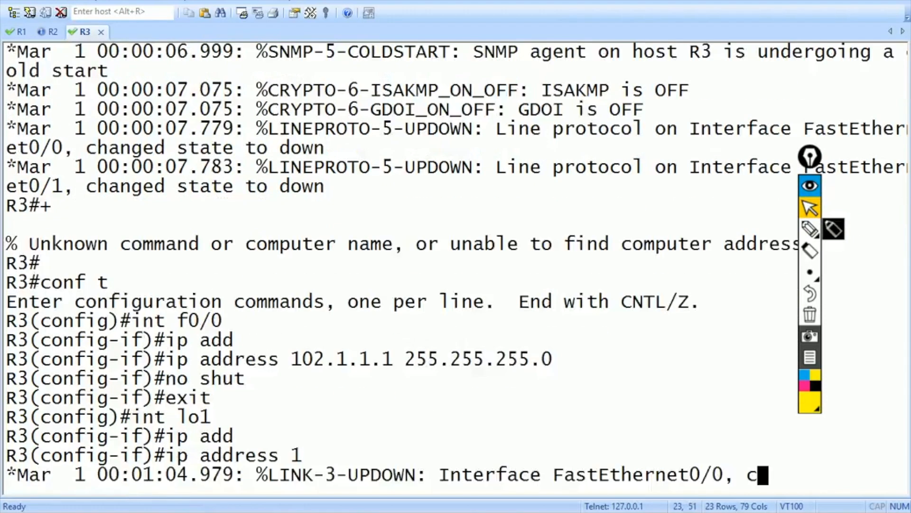
type("92.168.1.1 255.255.255.2")
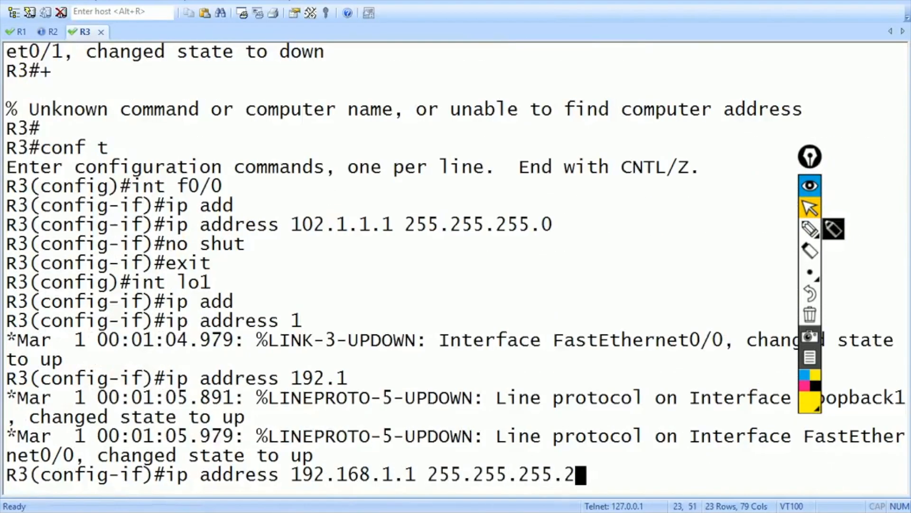
key("BackSpace")
type("0")
key("Return")
type("exit")
key("Return")
- Leave configuration mode and ping 192.168.1.1, succeeding 5/5
key("ctrl+z")
type("ping")
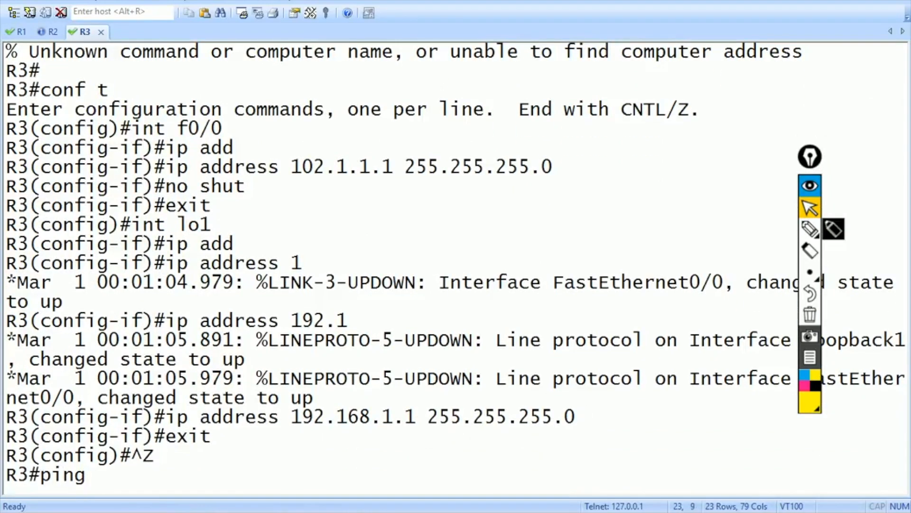
type(" 192.168.1.1")
key("Return")
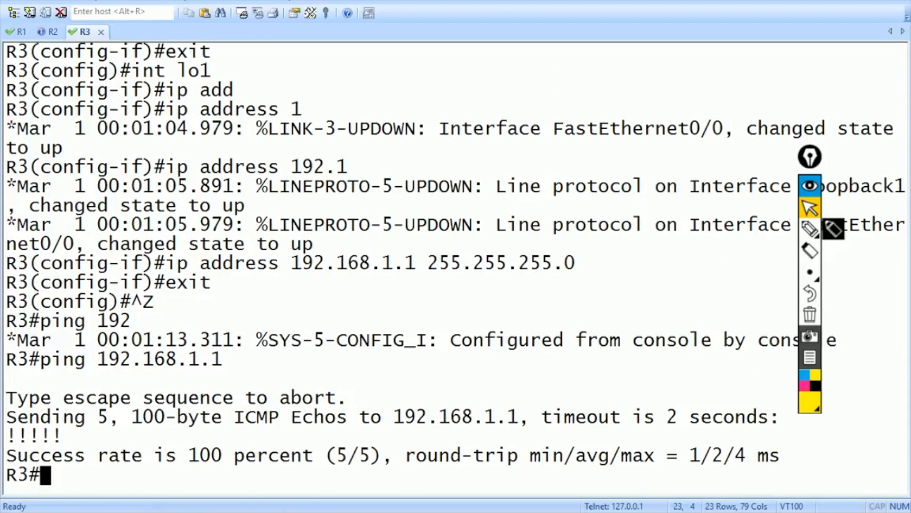
- On the R2 console, set the hostname to ISP
key("ctrl+Tab")
key("ctrl+Tab")
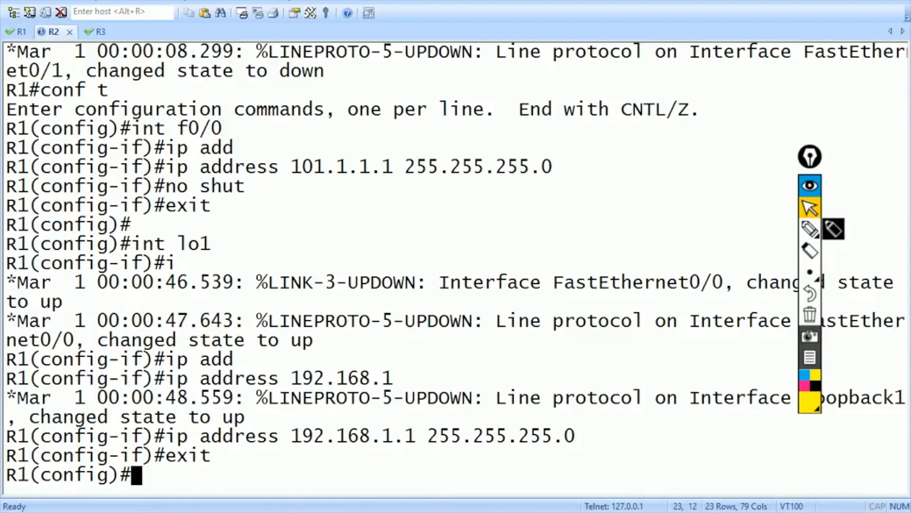
key("Return")
key("Return")
type("conf t")
key("Return")
type("ho")
key("Tab")
type("ISP")
key("Return")
- Give ISP's f0/0 the address 101.1.1.2 255.255.255.0 and enable it
type("int f0/0")
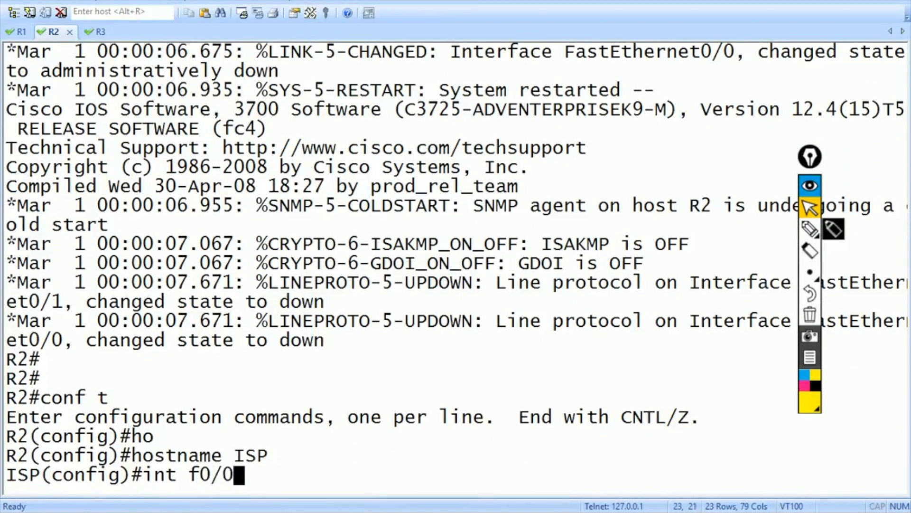
key("Return")
type("ip add")
key("Tab")
type("101.1.")
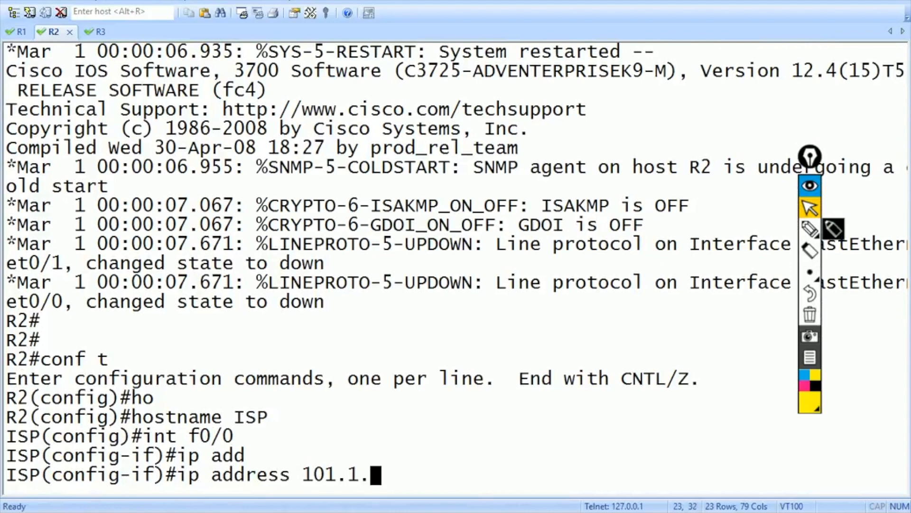
type("1.2 255.255.255.0")
key("Return")
type("no shut")
key("Return")
type("exit")
key("Return")
- Give ISP's f0/1 the address 102.1.1.2 255.255.255.0 and enable it
type("int f0/1")
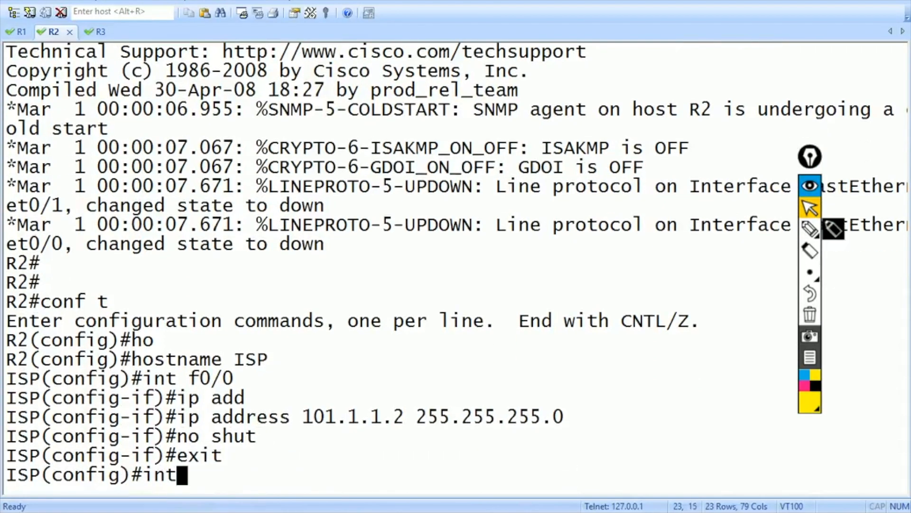
key("Return")
type("ip add")
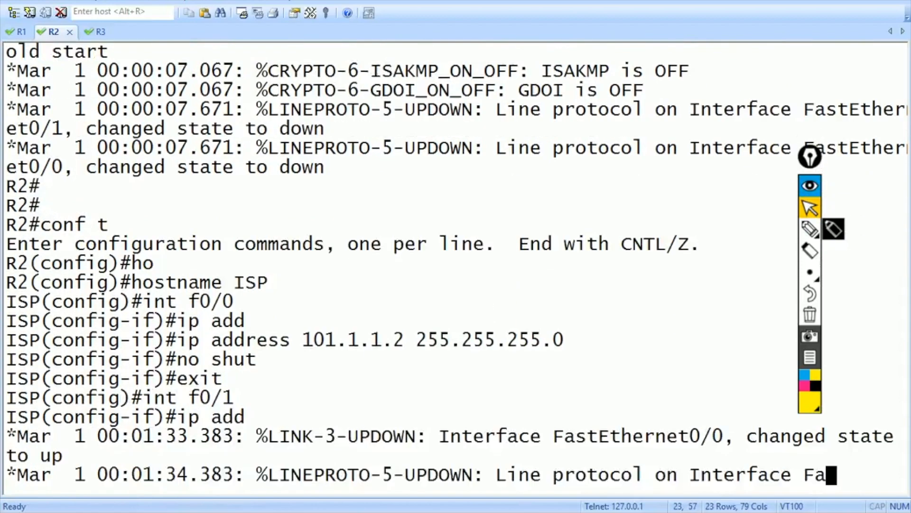
key("Tab")
type("102.1.1.2 255.255.255.0")
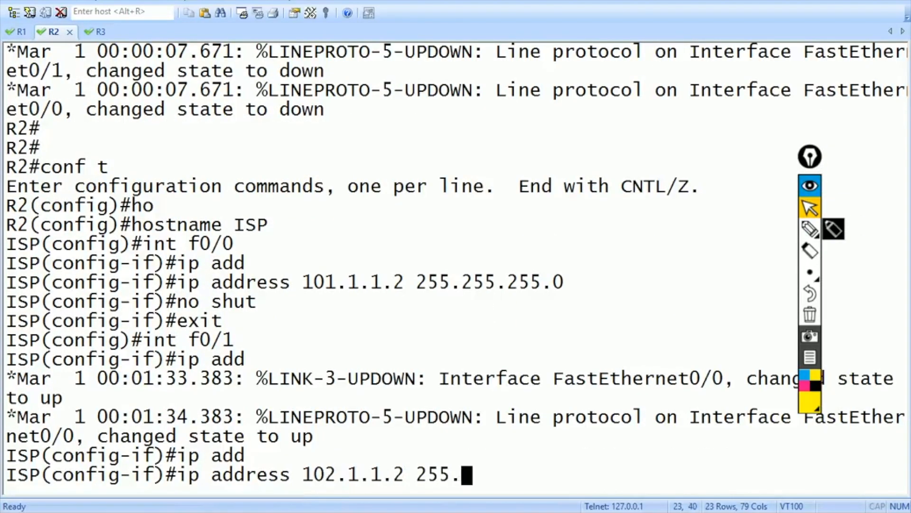
key("Return")
type("no shut")
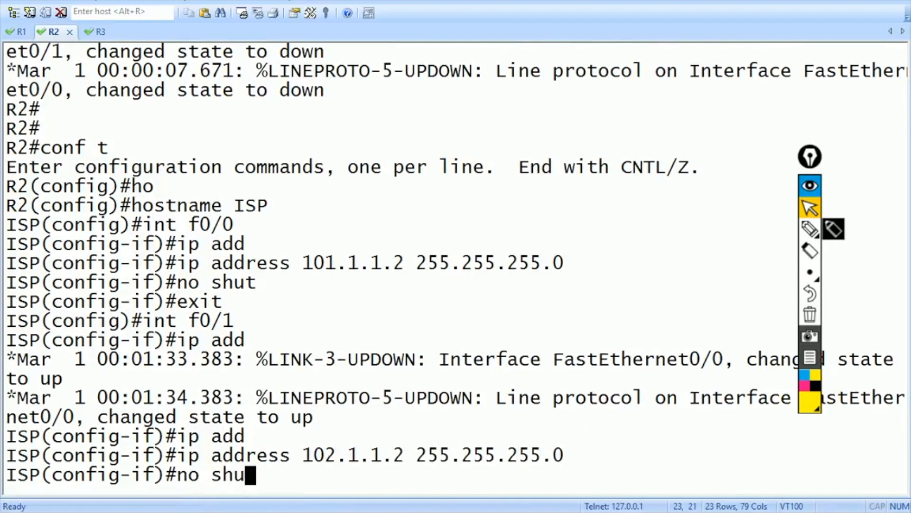
key("Return")
type("exit")
key("Return")
- On R1, add the default route ip route 0.0.0.0 0.0.0.0 101.1.1.2
key("alt+1")
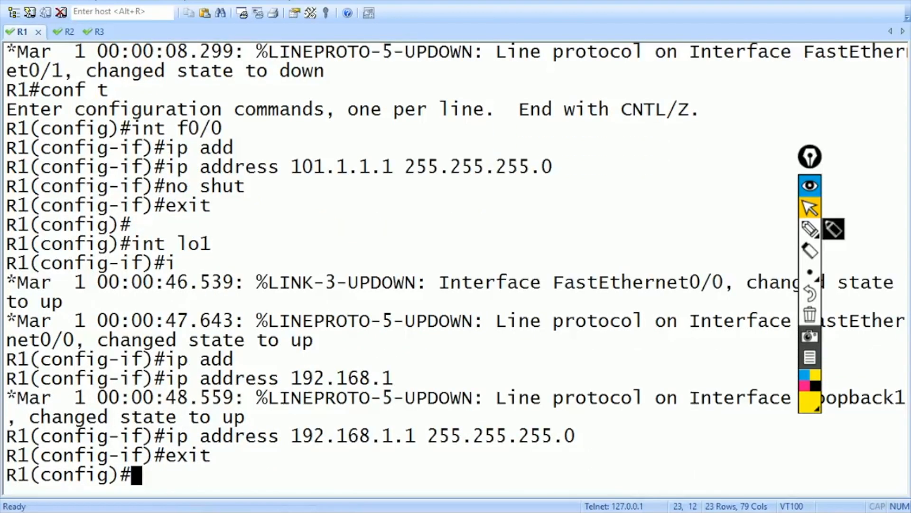
key("Return")
key("Return")
key("Return")
type("ip")
type("te ")
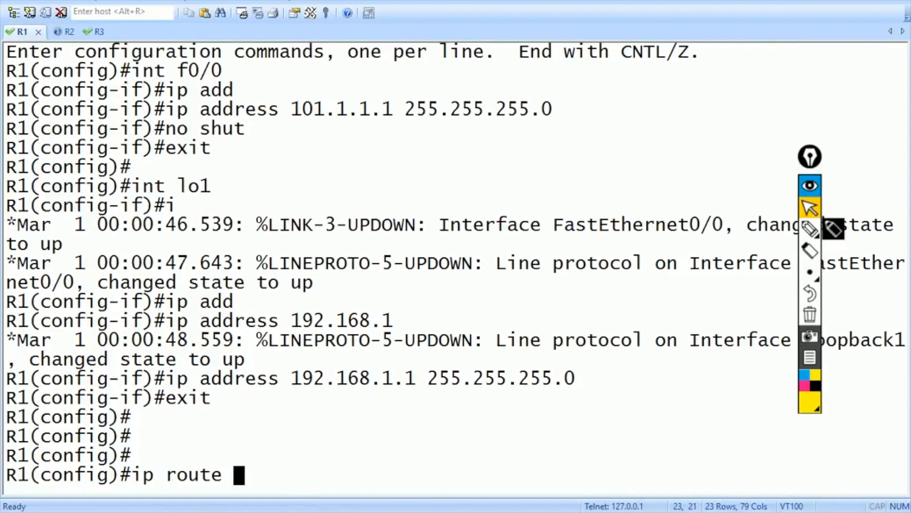
type("0.0.0.0 0.0.0.0 101.1.1.2")
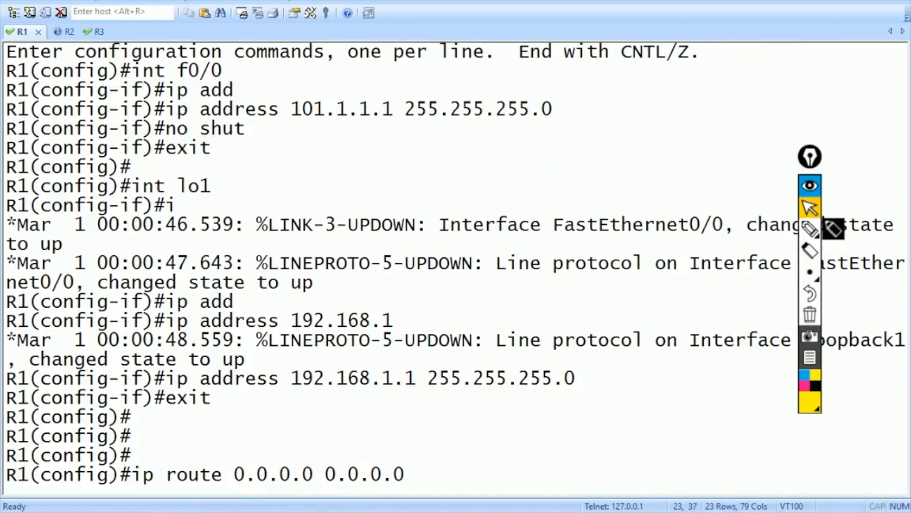
key("Return")
- On R3, enter conf t and add default route ip route 0.0.0.0 0.0.0.0 102.1.1.2
key("ctrl+Tab")
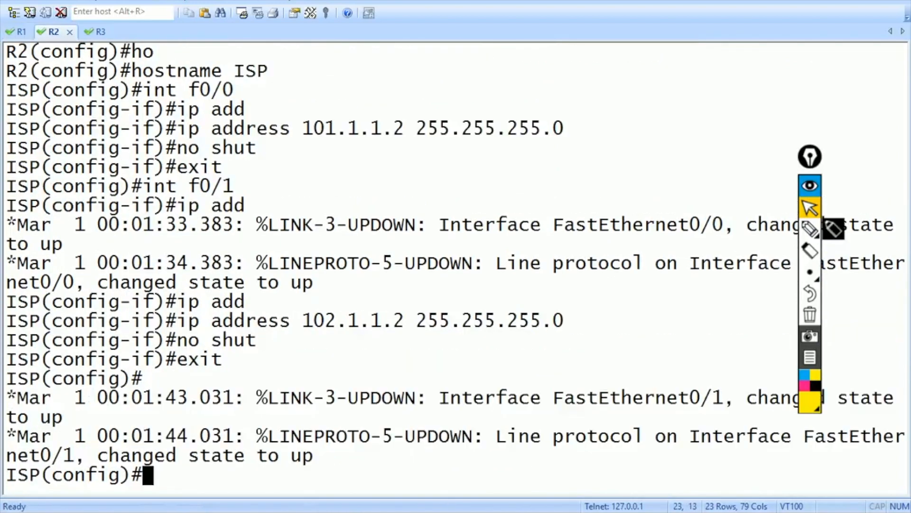
key("ctrl+Tab")
key("Return")
type("conf t")
key("Return")
type("ip ")
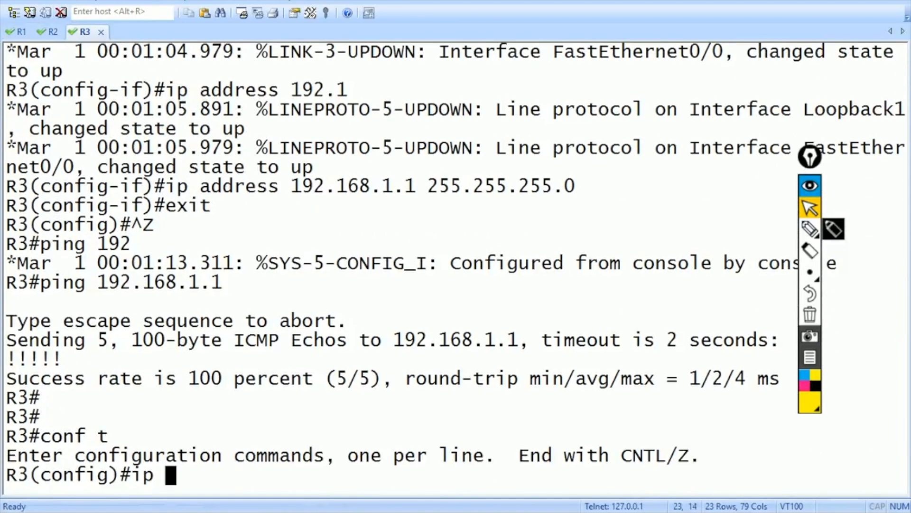
type("route 0.0.0.0 0")
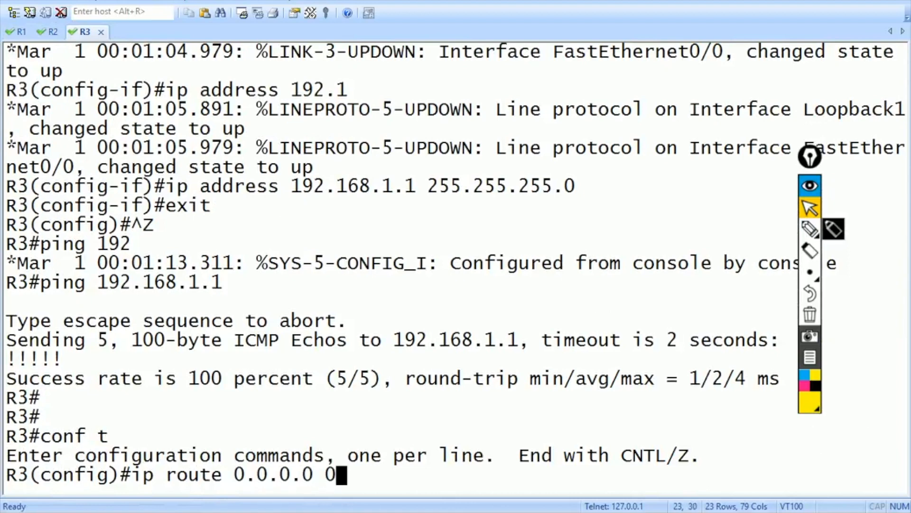
type(".0.0.0 102.1.1.2")
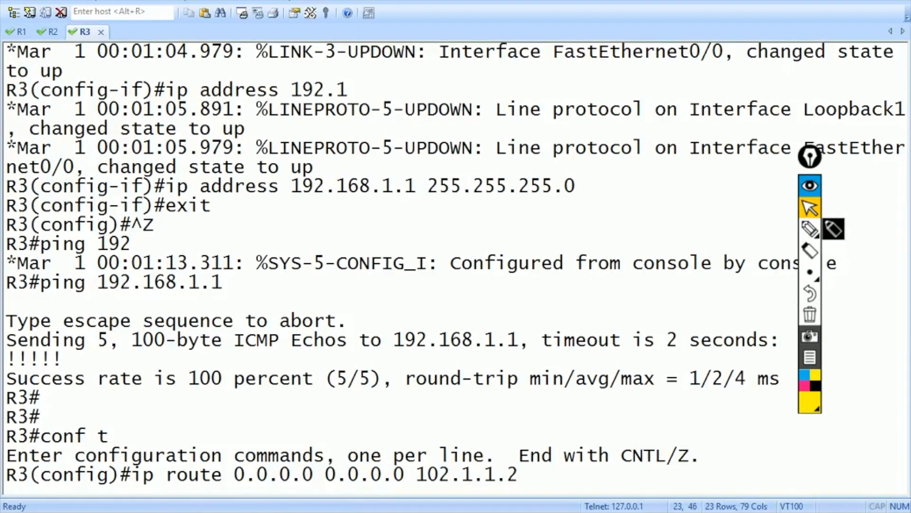
key("Return")
key("Return")
key("ctrl+Tab")
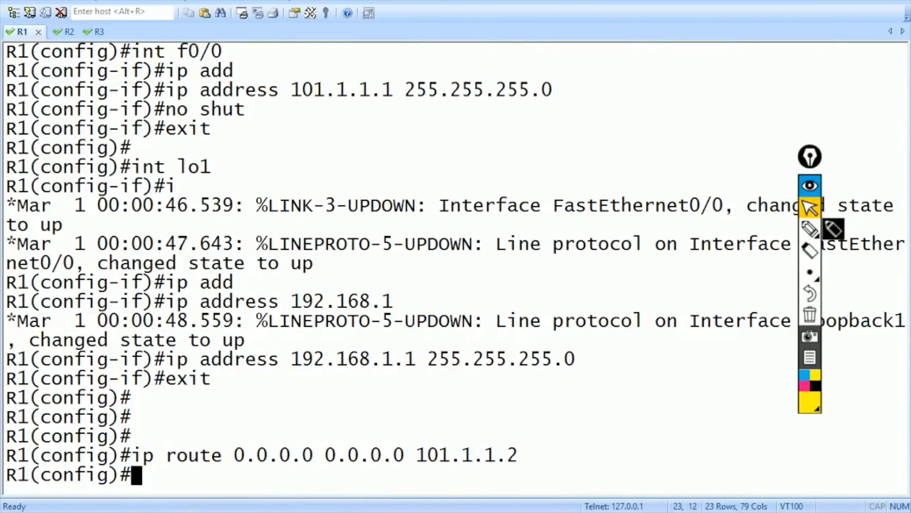
- Resize the terminal, then create crypto isakmp policy 1 on R1 with pre-share authentication
left_click_drag(398, 1, 279, 1)
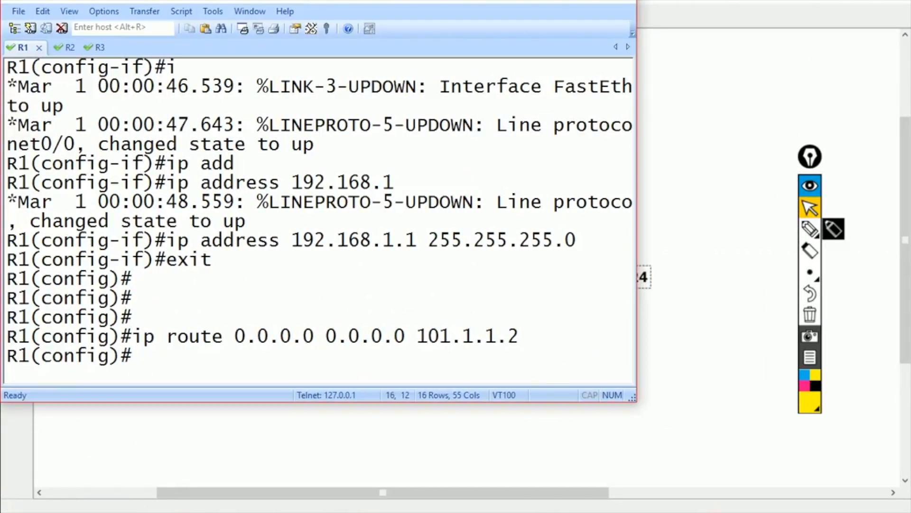
left_click_drag(636, 402, 868, 360)
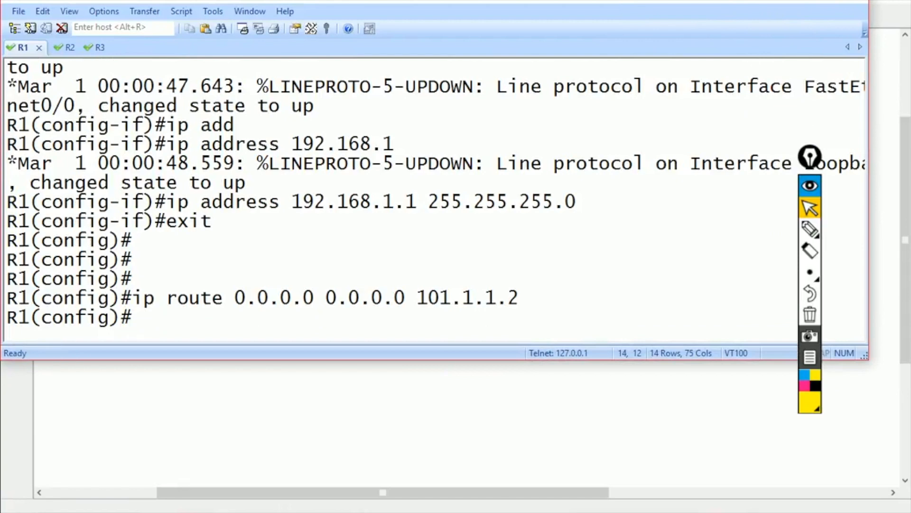
key("Return")
key("Return")
key("Return")
type("cry")
key("Tab")
type("ii")
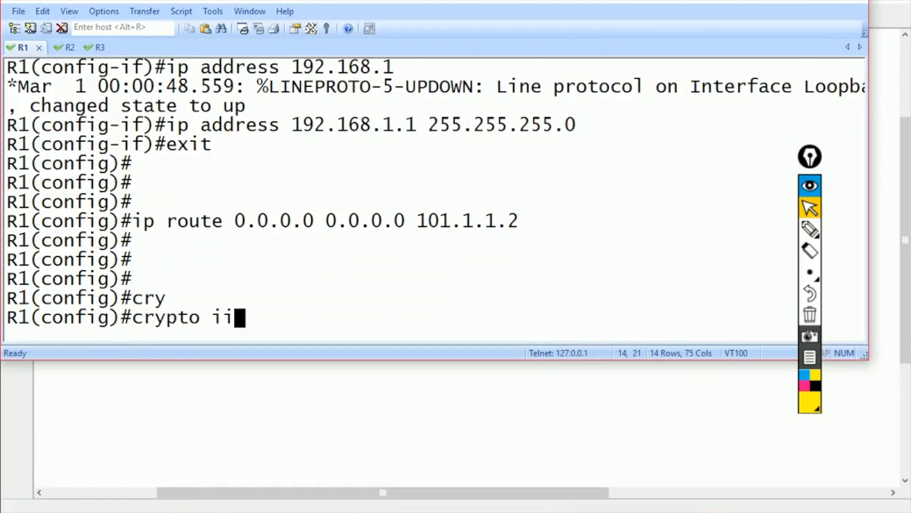
key("Tab")
key("BackSpace")
type("sakmp p[")
key("Tab")
type("p[o")
key("Tab")
key("BackSpace")
key("BackSpace")
key("Tab")
type("o")
key("Tab")
type("1")
key("Return")
type("auth")
key("Tab")
type("pr")
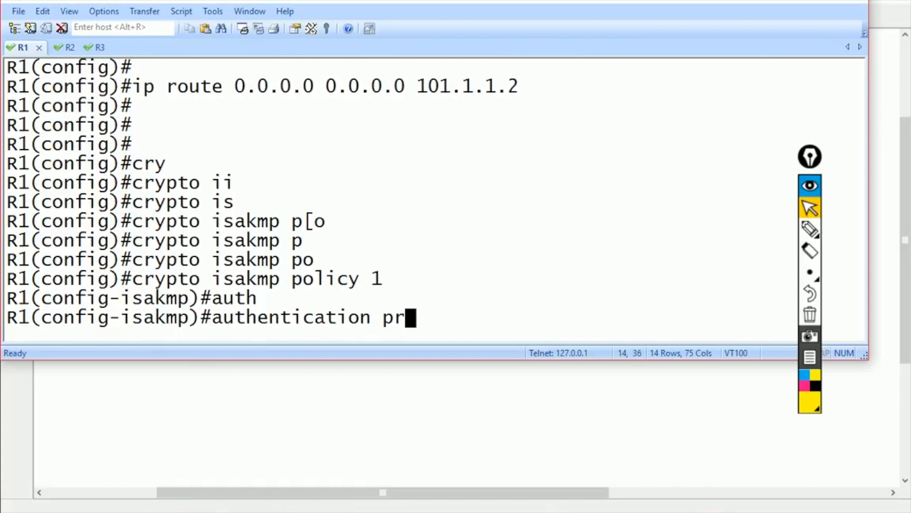
type("e")
key("Tab")
key("Return")
type("exit")
key("Return")
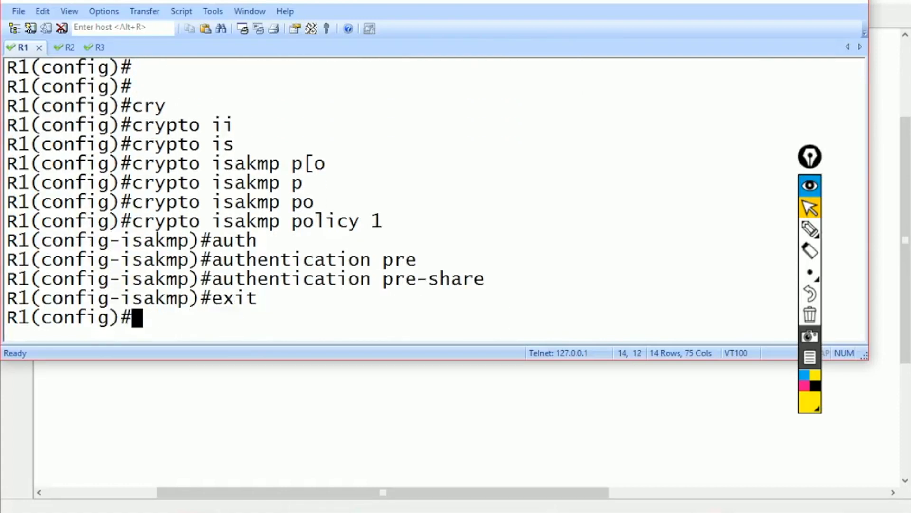
- Configure an ISAKMP pre-shared key on R1 for peer address 102.1.1.1
type("cry")
key("Tab")
type("is")
key("Tab")
type("key ")
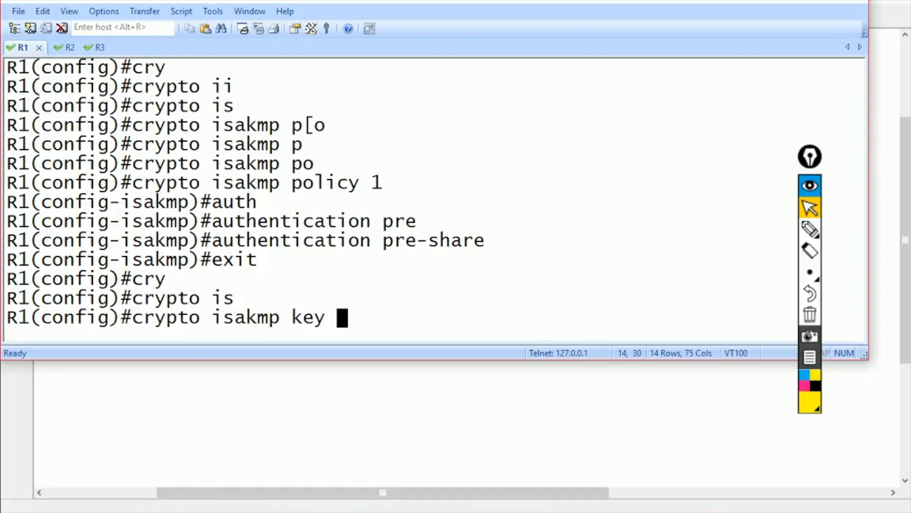
type("0 cisco add")
key("Tab")
type("0.0.0")
key("BackSpace")
key("BackSpace")
key("BackSpace")
key("BackSpace")
key("BackSpace")
key("BackSpace")
key("BackSpace")
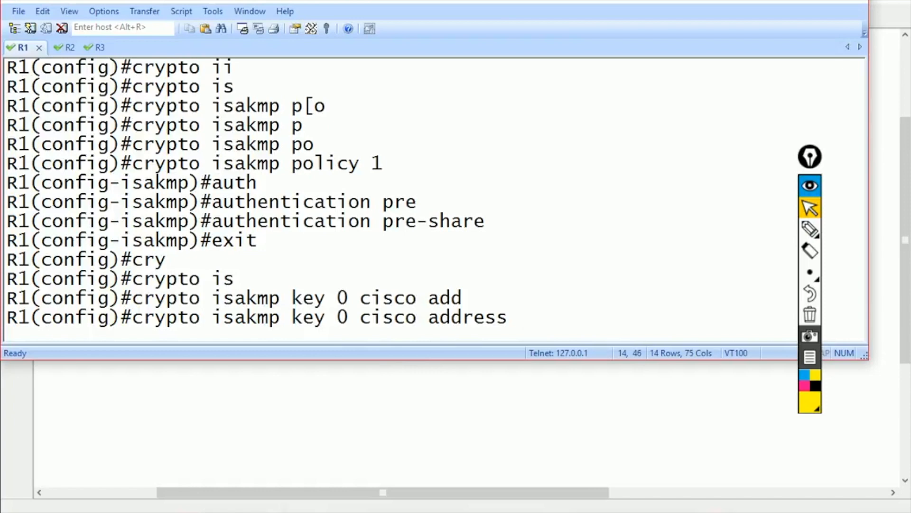
type("102.1.1.1")
key("Return")
- Create IPsec transform set tset using esp-sha-hmac and esp-3des on R1
type("cry")
key("Tab")
type("ip")
key("Tab")
type("t")
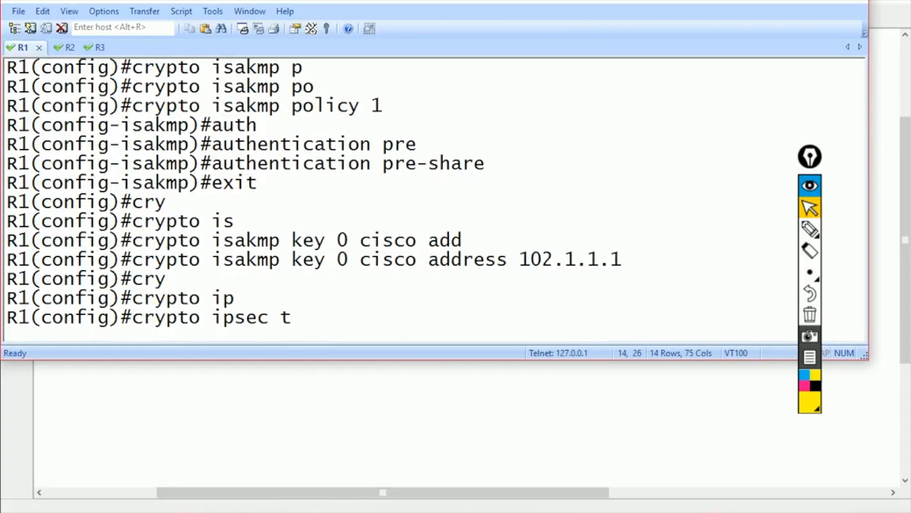
type("r")
key("Tab")
type("tset es")
key("Tab")
type("sh")
key("Tab")
type("es")
key("Tab")
type("3")
key("Tab")
key("Return")
type("exit")
key("Return")
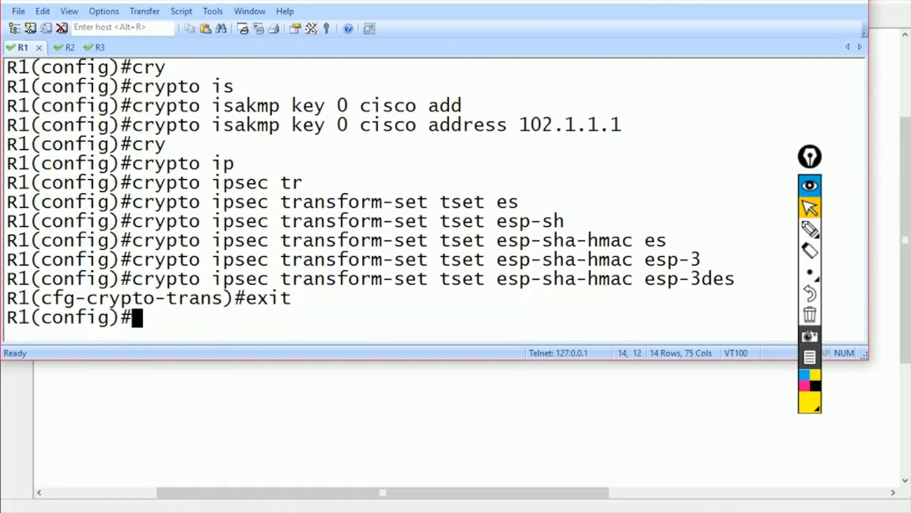
- Mark R1's Loopback1 interface as ip nat inside
type("int f")
key("BackSpace")
type("lo1")
key("Return")
type("ip nat inside")
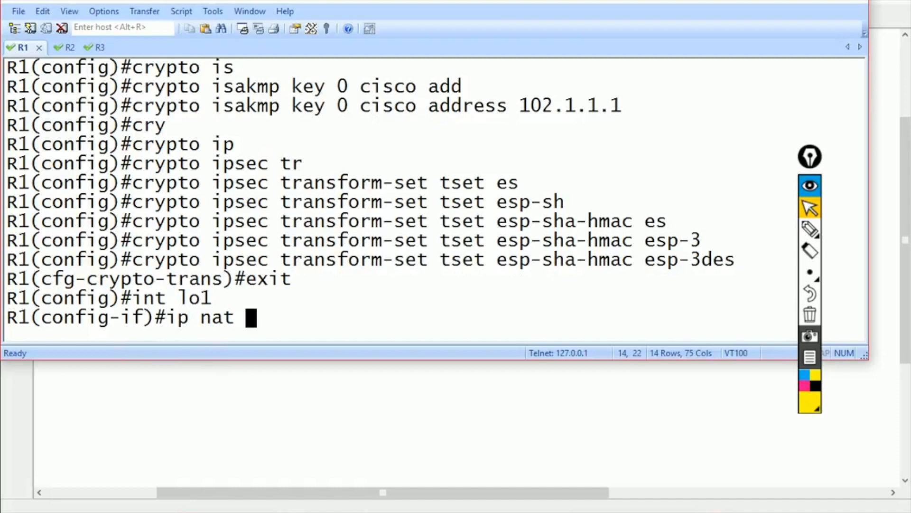
key("Tab")
type("in")
- Mark R3's Loopback1 interface as ip nat inside
key("Tab")
key("Return")
key("alt+3")
key("Return")
type("int lo1")
key("Return")
type("ip nat")
key("Tab")
type("in")
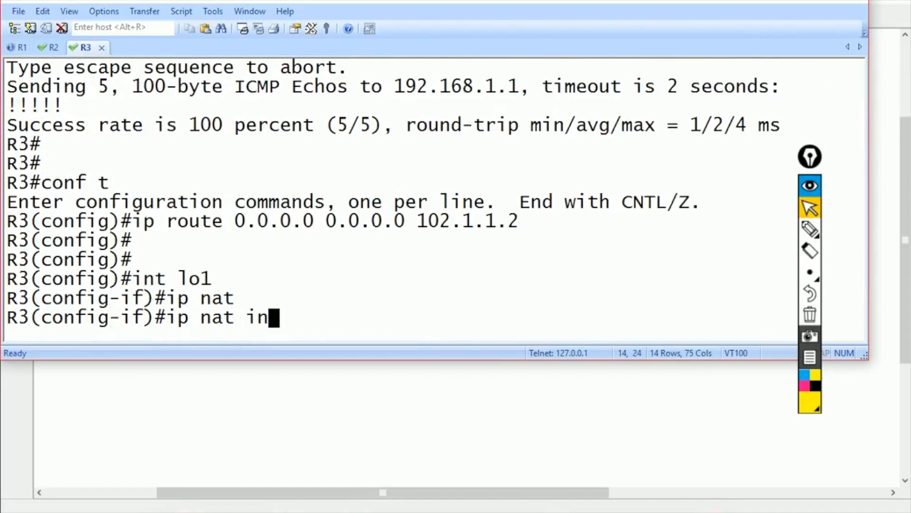
key("Tab")
key("Return")
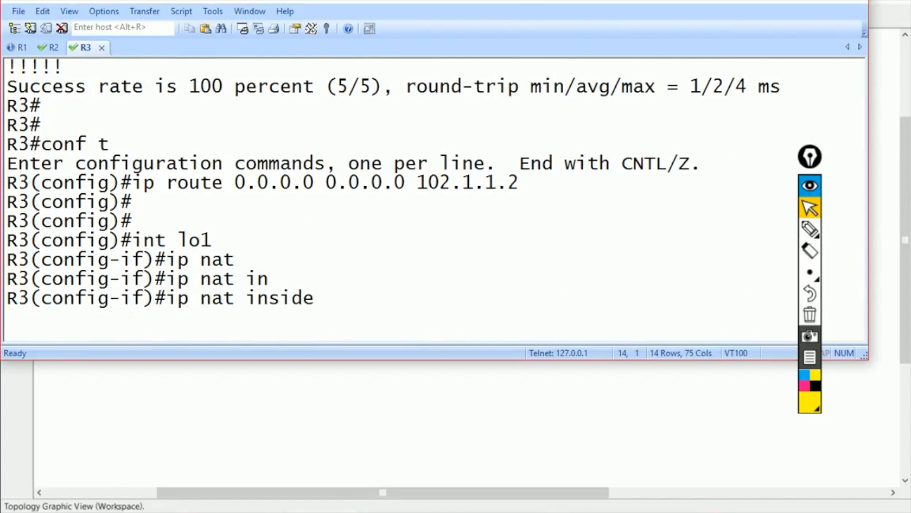
key("alt+Tab")
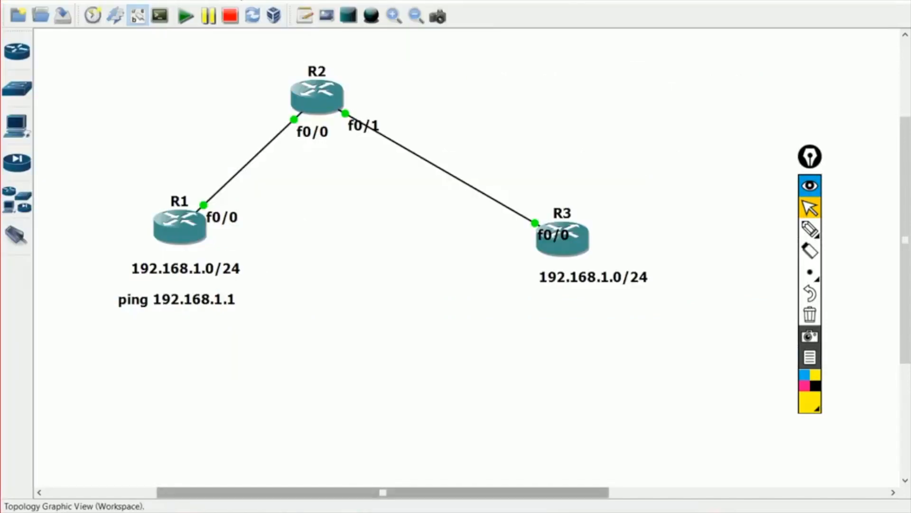
- Sketch on the topology: circle R1 and R3 labels, mark IN inside and out on f0/0
left_click(810, 229)
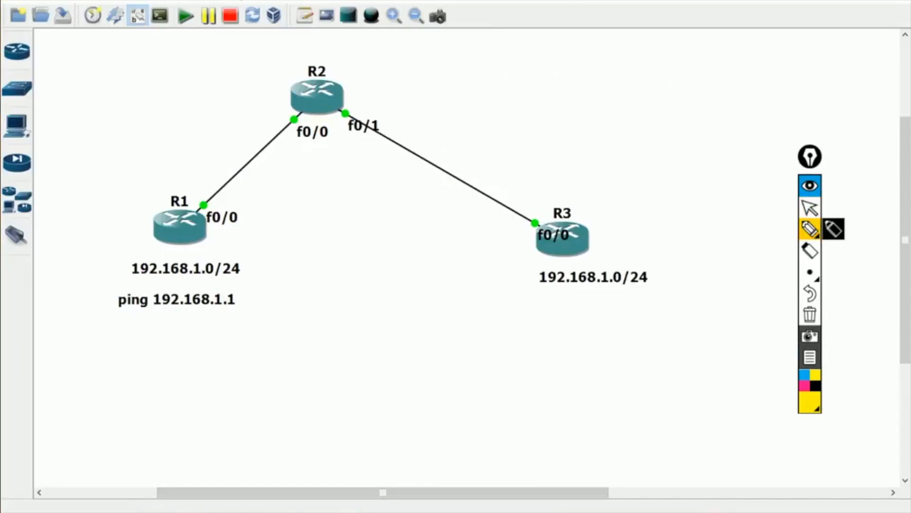
left_click_drag(109, 264, 164, 232)
left_click_drag(109, 264, 66, 300)
left_click_drag(86, 268, 93, 267)
left_click_drag(103, 253, 91, 244)
mouse_move(252, 287)
left_mouse_down()
mouse_move(228, 316)
mouse_move(230, 282)
left_mouse_up()
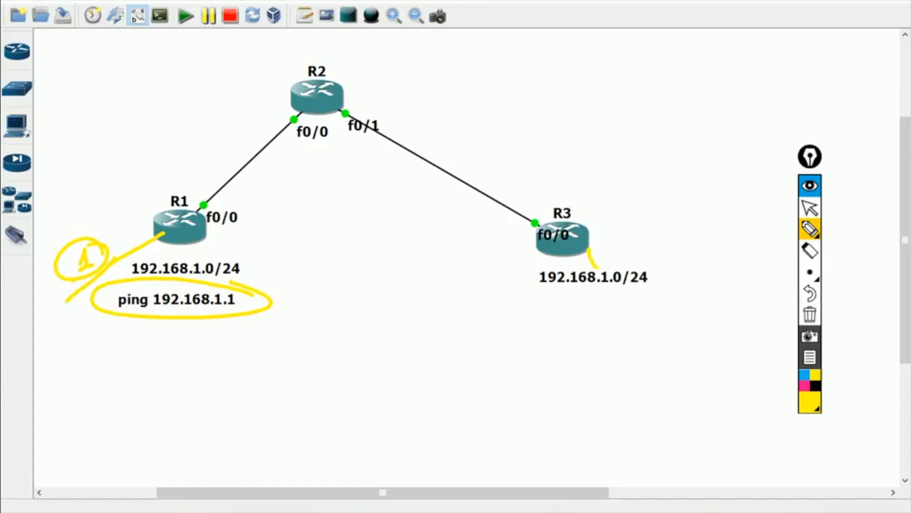
left_click_drag(644, 241, 649, 259)
mouse_move(662, 242)
left_mouse_down()
mouse_move(601, 247)
mouse_move(636, 240)
left_mouse_up()
mouse_move(667, 273)
left_mouse_down()
mouse_move(677, 286)
mouse_move(641, 259)
left_mouse_up()
left_click_drag(560, 221, 542, 209)
mouse_move(237, 202)
left_mouse_down()
mouse_move(249, 209)
mouse_move(313, 186)
mouse_move(344, 194)
left_mouse_up()
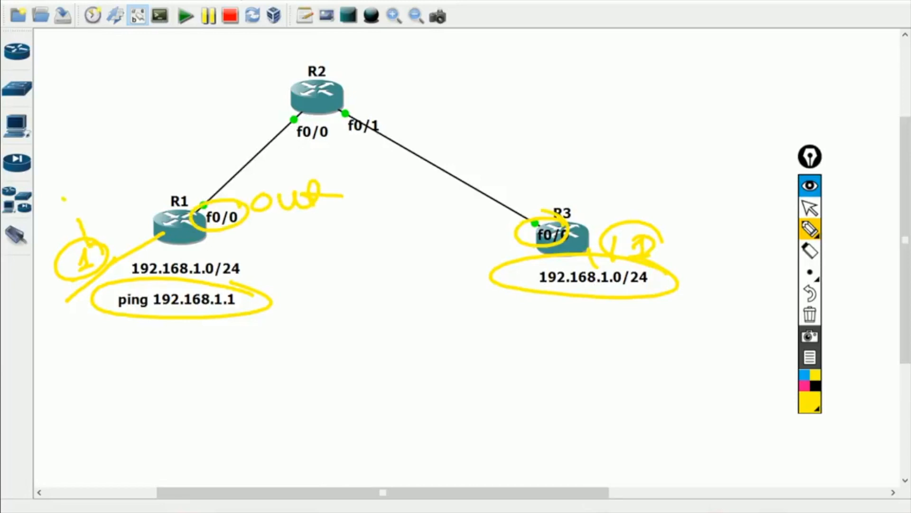
left_click_drag(81, 190, 100, 191)
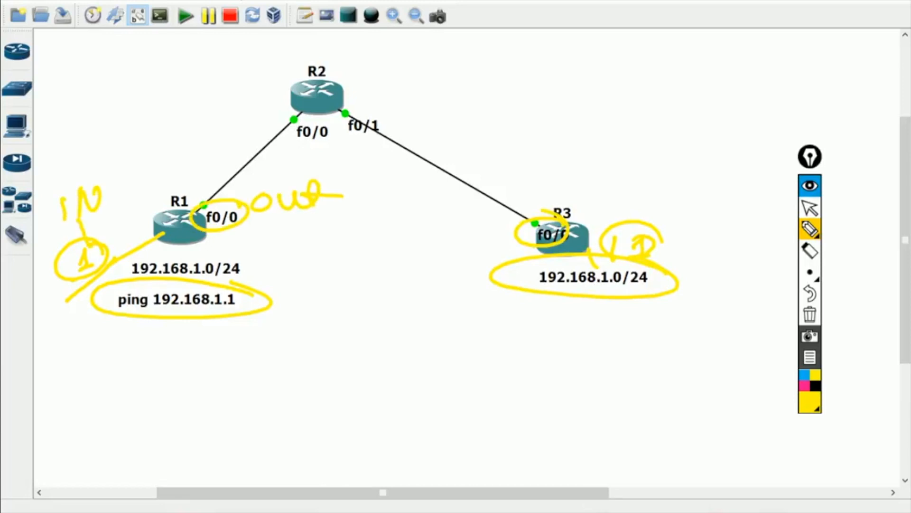
mouse_move(582, 177)
left_mouse_down()
mouse_move(602, 200)
mouse_move(640, 181)
left_mouse_up()
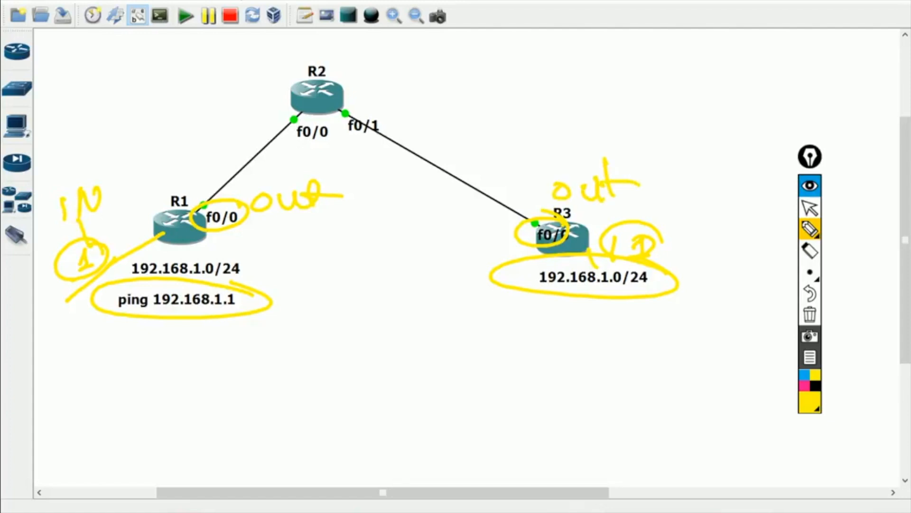
mouse_move(714, 230)
left_mouse_down()
mouse_move(665, 233)
mouse_move(724, 217)
left_mouse_up()
- Handwrite the translation 192.168.1.1 to 192.168.10.1 below R1's ping note
left_click_drag(101, 336, 97, 363)
mouse_move(134, 338)
left_mouse_down()
mouse_move(125, 350)
mouse_move(179, 361)
mouse_move(219, 340)
left_mouse_up()
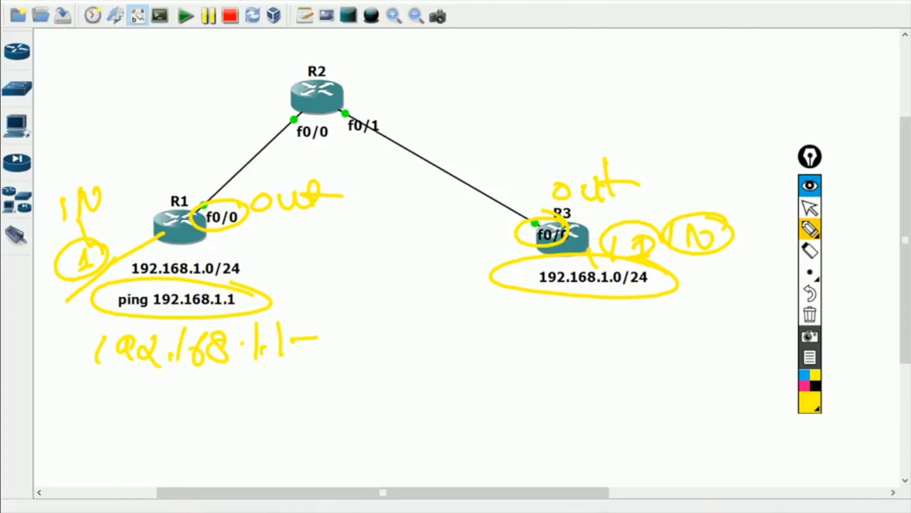
mouse_move(356, 319)
left_mouse_down()
mouse_move(376, 346)
mouse_move(410, 351)
mouse_move(483, 330)
mouse_move(475, 326)
left_mouse_up()
left_click(548, 335)
left_click_drag(532, 314, 567, 363)
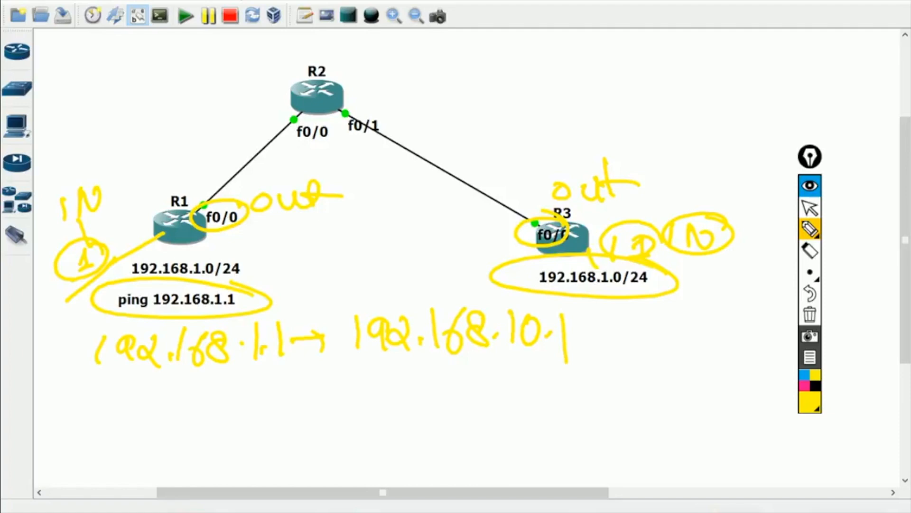
- Write the outside address above R3 and another address note at the top right
left_click_drag(601, 283, 538, 248)
left_click_drag(648, 162, 652, 184)
mouse_move(667, 161)
left_mouse_down()
mouse_move(671, 178)
mouse_move(701, 161)
left_mouse_up()
left_click_drag(714, 124, 705, 155)
left_click_drag(730, 120, 726, 143)
left_click_drag(734, 125, 750, 121)
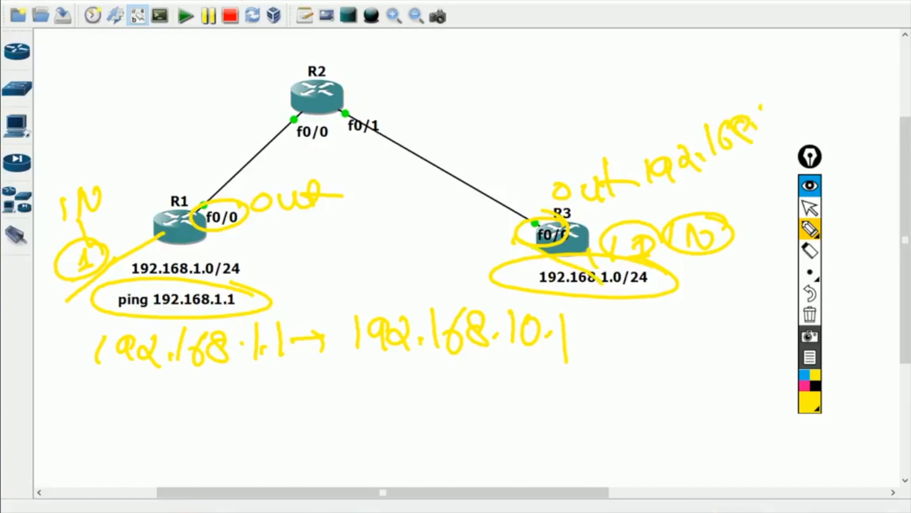
left_click_drag(816, 70, 797, 85)
mouse_move(792, 47)
left_mouse_down()
mouse_move(788, 66)
mouse_move(801, 55)
left_mouse_up()
left_click_drag(817, 33, 826, 46)
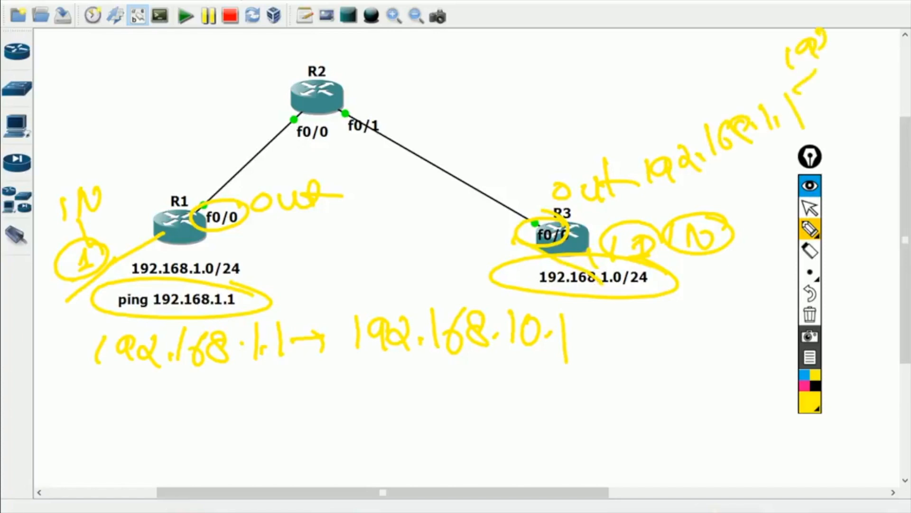
left_click_drag(852, 2, 845, 29)
left_click_drag(857, 16, 867, 2)
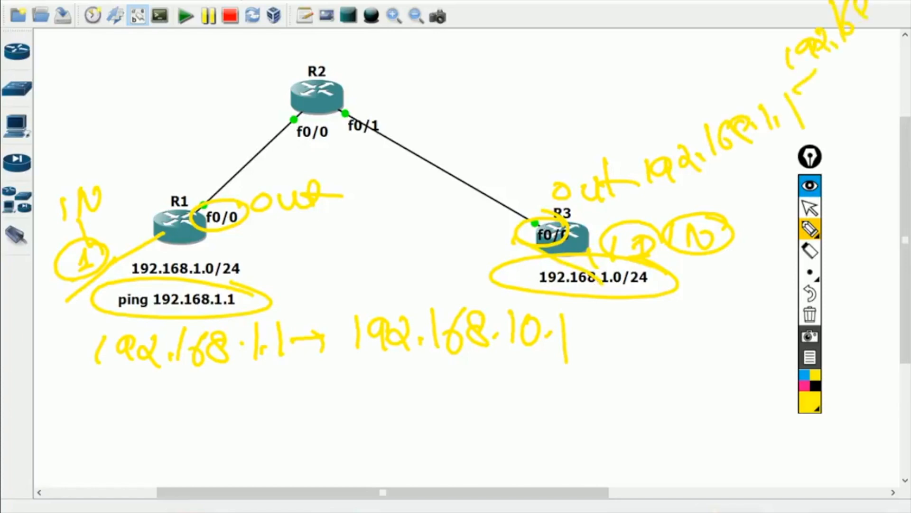
mouse_move(888, 19)
left_mouse_down()
mouse_move(799, 108)
mouse_move(664, 190)
mouse_move(725, 98)
mouse_move(806, 1)
left_mouse_up()
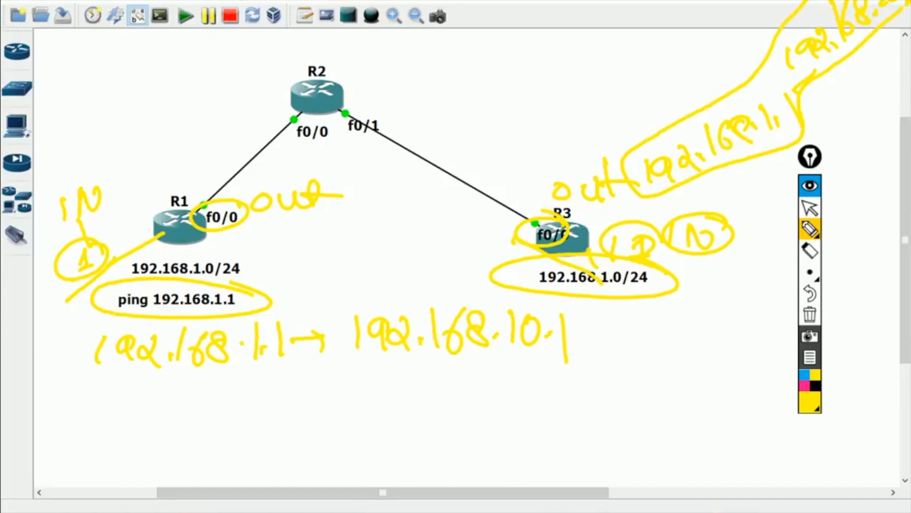
- Circle the address notes, including 192.168.10.1, then stop annotating and return to the router console
mouse_move(247, 317)
left_mouse_down()
mouse_move(183, 319)
mouse_move(76, 350)
mouse_move(270, 370)
mouse_move(240, 310)
left_mouse_up()
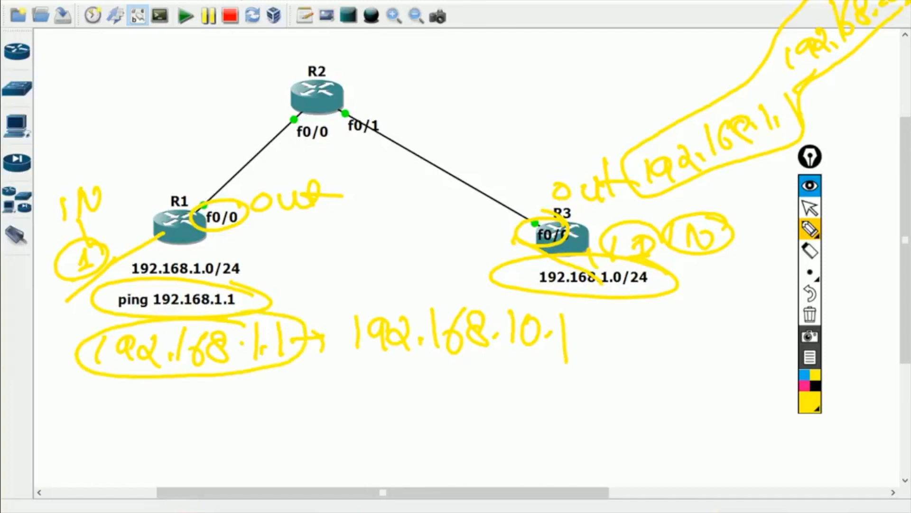
mouse_move(359, 304)
left_mouse_down()
mouse_move(382, 358)
mouse_move(551, 351)
mouse_move(482, 302)
mouse_move(330, 306)
left_mouse_up()
mouse_move(714, 97)
left_mouse_down()
mouse_move(648, 190)
mouse_move(795, 120)
left_mouse_up()
left_click_drag(788, 71, 904, 5)
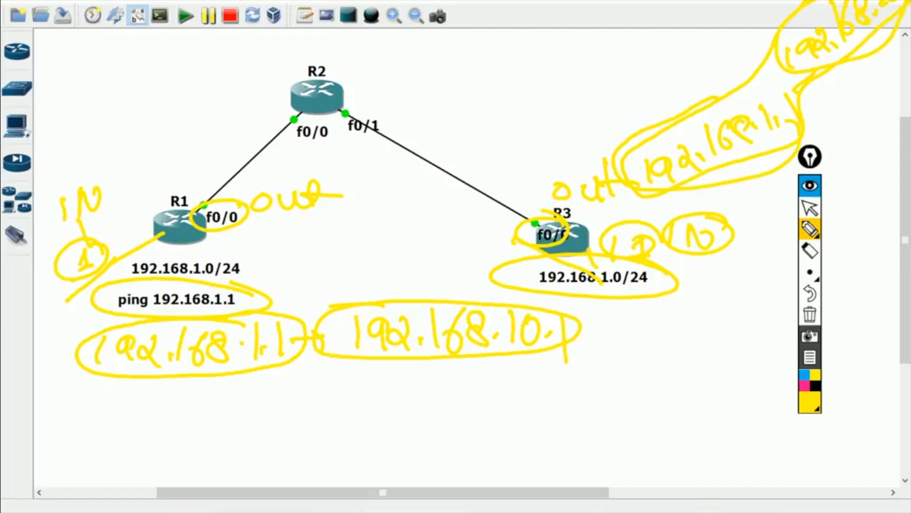
left_click(810, 208)
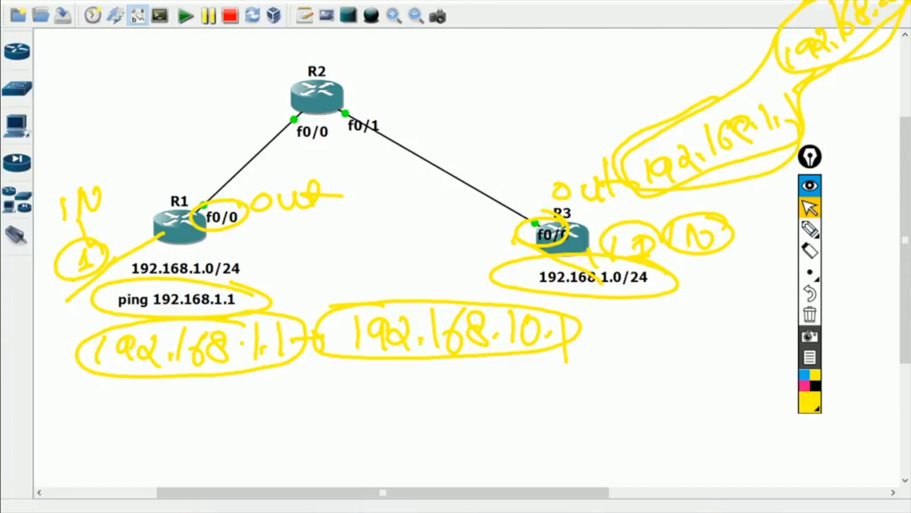
key("alt+Tab")
- On R1, make interface f0/0 the NAT outside interface
left_click(810, 314)
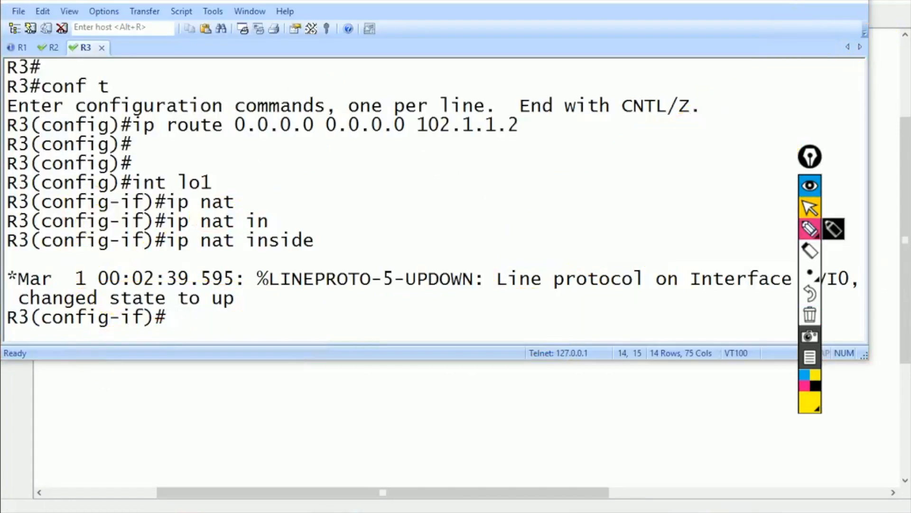
left_click(740, 212)
key("ctrl+shift+Tab")
key("ctrl+shift+Tab")
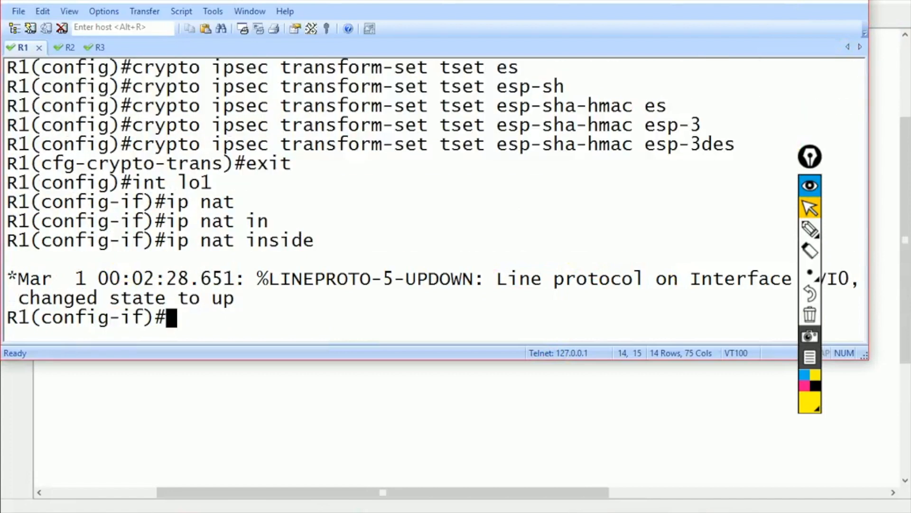
key("Return")
key("Return")
key("Return")
type("int f0/0")
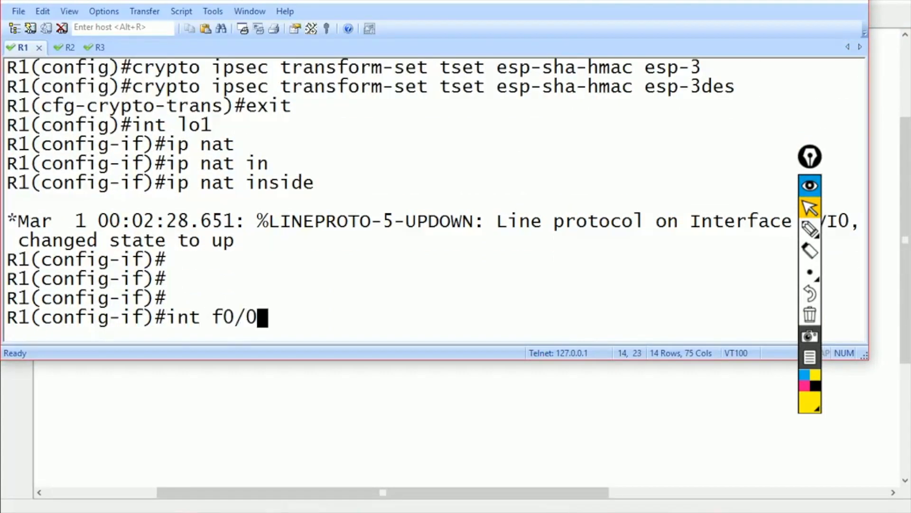
key("Return")
type("ip nat")
key("Tab")
type("ou")
key("Tab")
key("Return")
type("exit")
key("Return")
- Add a static NAT translating inside source 192.168.1.1 to 192.168.10.1 on R1
type("ip access")
key("Tab")
key("BackSpace")
key("BackSpace")
key("BackSpace")
key("BackSpace")
key("BackSpace")
key("BackSpace")
key("BackSpace")
key("BackSpace")
key("BackSpace")
key("BackSpace")
key("BackSpace")
key("BackSpace")
type("nat in")
key("Tab")
type("so")
key("Tab")
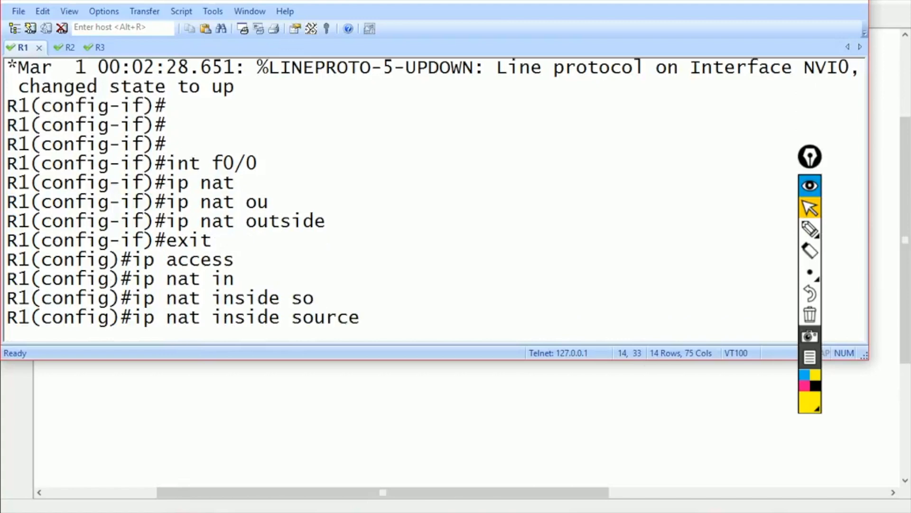
type("s")
key("Tab")
type("192.168.1.1 192.168.10.1")
key("Return")
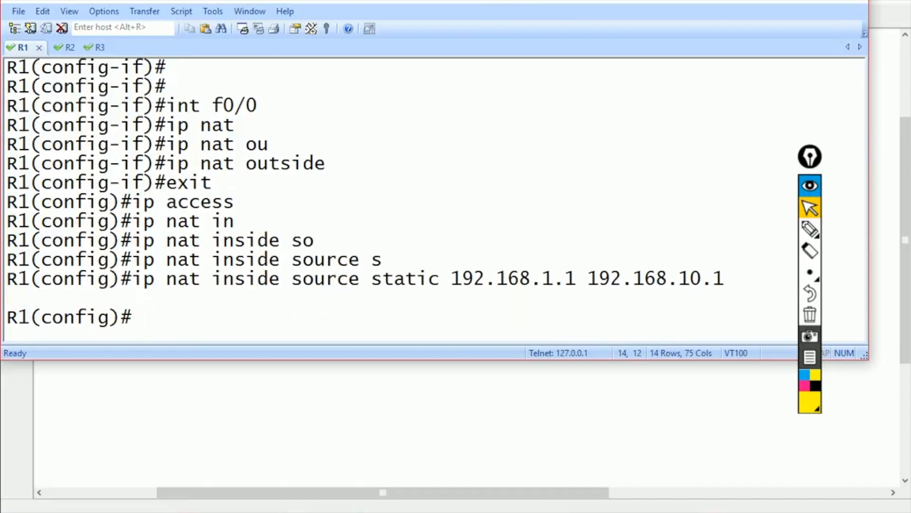
left_click(810, 229)
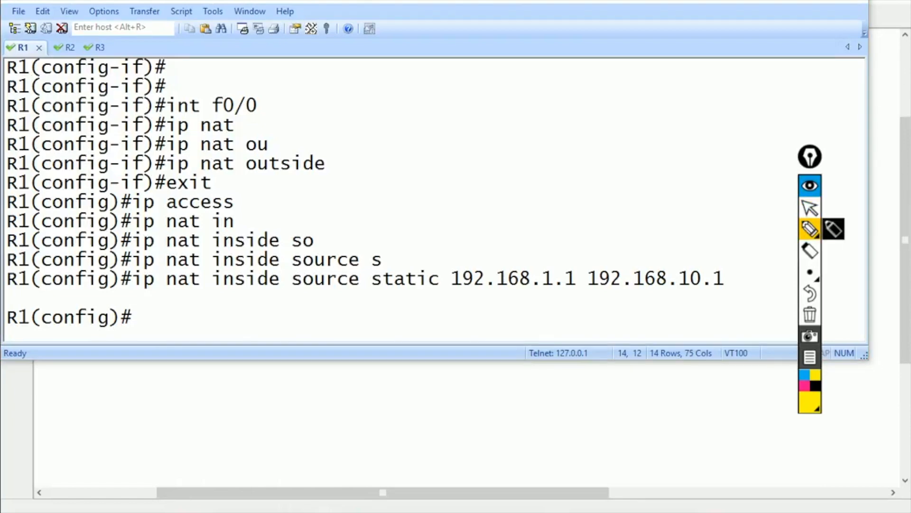
left_click_drag(550, 257, 522, 248)
mouse_move(707, 259)
left_mouse_down()
mouse_move(785, 276)
mouse_move(624, 241)
left_mouse_up()
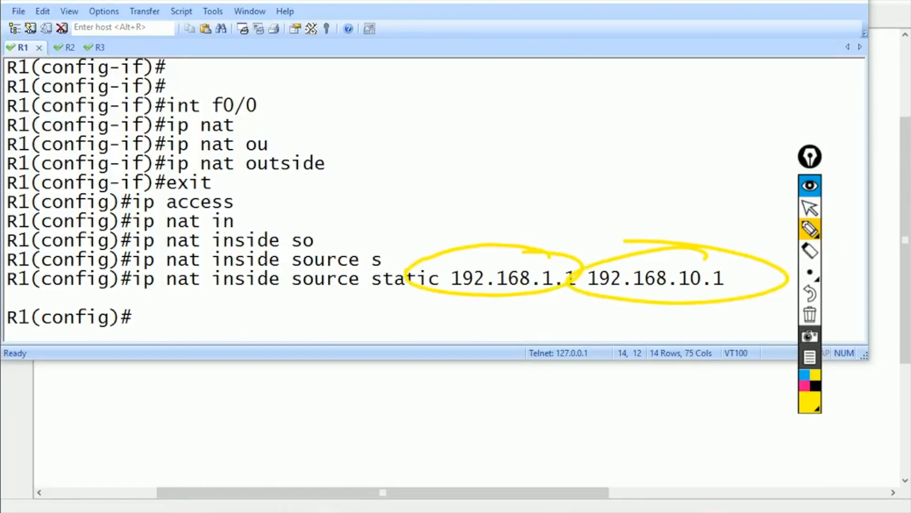
left_click_drag(491, 267, 488, 233)
mouse_move(430, 186)
left_mouse_down()
mouse_move(442, 205)
mouse_move(483, 204)
left_mouse_up()
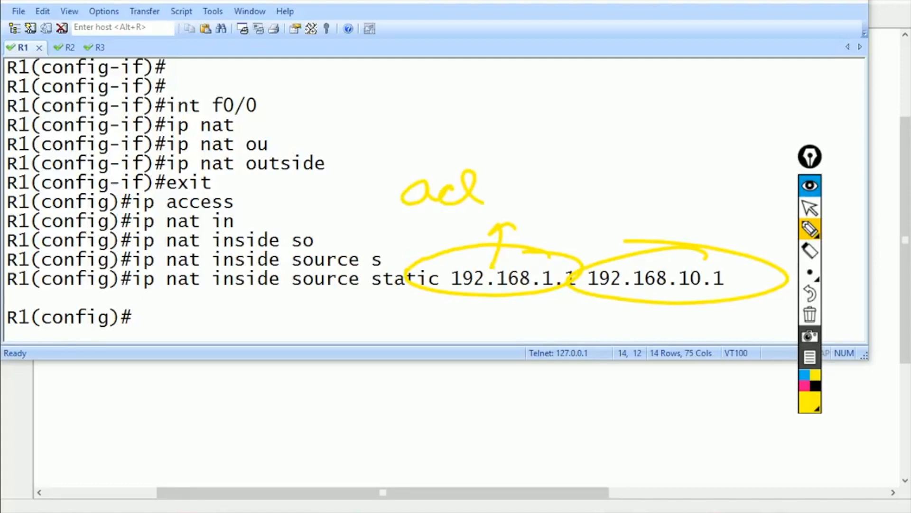
left_click_drag(373, 109, 403, 127)
left_click(405, 116)
left_click_drag(410, 82, 424, 115)
left_click_drag(438, 80, 436, 105)
left_click_drag(461, 90, 464, 104)
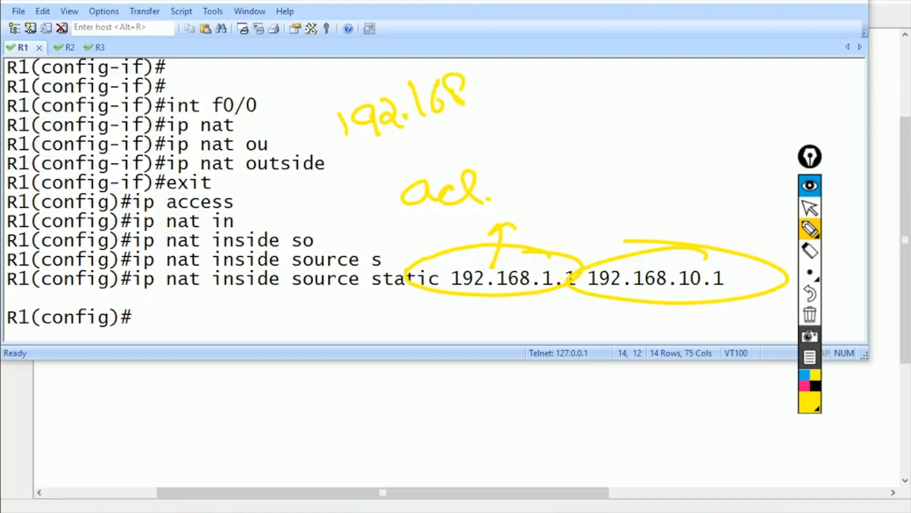
left_click_drag(553, 73, 593, 81)
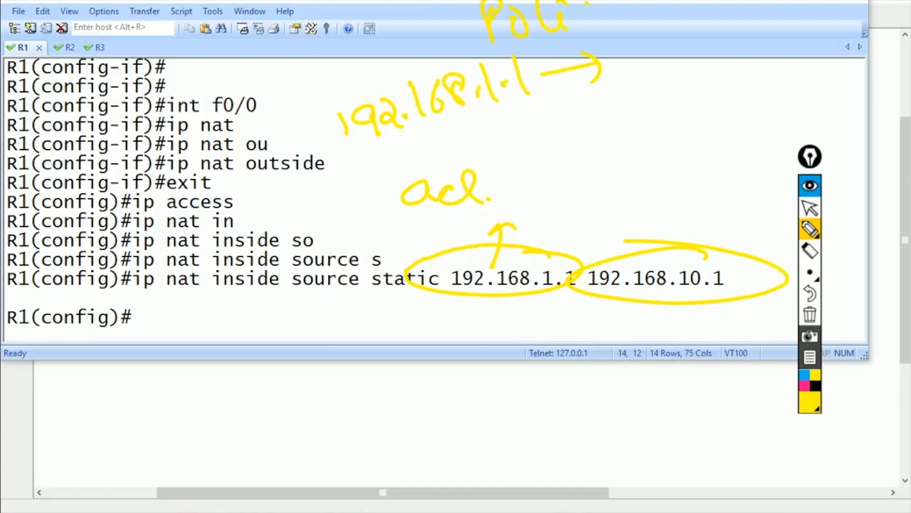
left_click_drag(587, 107, 560, 131)
left_click_drag(613, 83, 616, 127)
mouse_move(601, 113)
left_mouse_down()
mouse_move(638, 104)
mouse_move(646, 124)
left_mouse_up()
mouse_move(664, 75)
left_mouse_down()
mouse_move(669, 125)
mouse_move(691, 109)
mouse_move(725, 123)
left_mouse_up()
left_click(689, 97)
left_click_drag(762, 66, 764, 121)
mouse_move(766, 69)
left_mouse_down()
mouse_move(761, 105)
mouse_move(797, 83)
left_mouse_up()
left_click_drag(807, 64, 831, 120)
left_click(834, 89)
left_click_drag(840, 97, 868, 156)
mouse_move(717, 80)
left_mouse_down()
mouse_move(664, 66)
mouse_move(634, 153)
mouse_move(694, 60)
left_mouse_up()
mouse_move(849, 73)
left_mouse_down()
mouse_move(740, 60)
mouse_move(875, 83)
mouse_move(821, 56)
left_mouse_up()
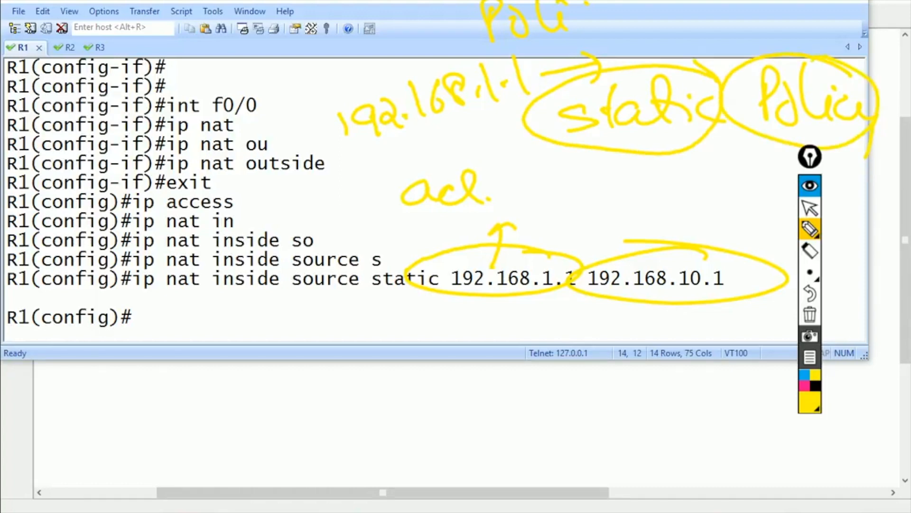
mouse_move(412, 215)
left_mouse_down()
mouse_move(394, 238)
mouse_move(459, 237)
mouse_move(486, 222)
mouse_move(575, 207)
left_mouse_up()
mouse_move(583, 201)
left_mouse_down()
mouse_move(608, 192)
mouse_move(584, 209)
left_mouse_up()
left_click_drag(584, 209, 584, 165)
left_click_drag(605, 209, 618, 188)
left_click_drag(626, 190, 624, 204)
left_click_drag(622, 177, 678, 195)
left_click_drag(686, 176, 693, 202)
mouse_move(710, 180)
left_mouse_down()
mouse_move(585, 165)
mouse_move(627, 171)
left_mouse_up()
left_click_drag(493, 242, 477, 265)
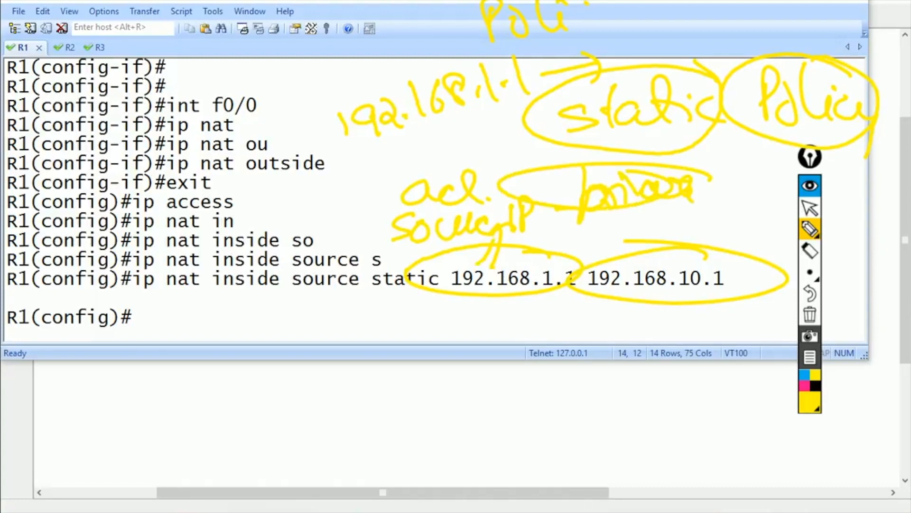
mouse_move(676, 244)
left_mouse_down()
mouse_move(639, 247)
mouse_move(758, 299)
mouse_move(657, 245)
left_mouse_up()
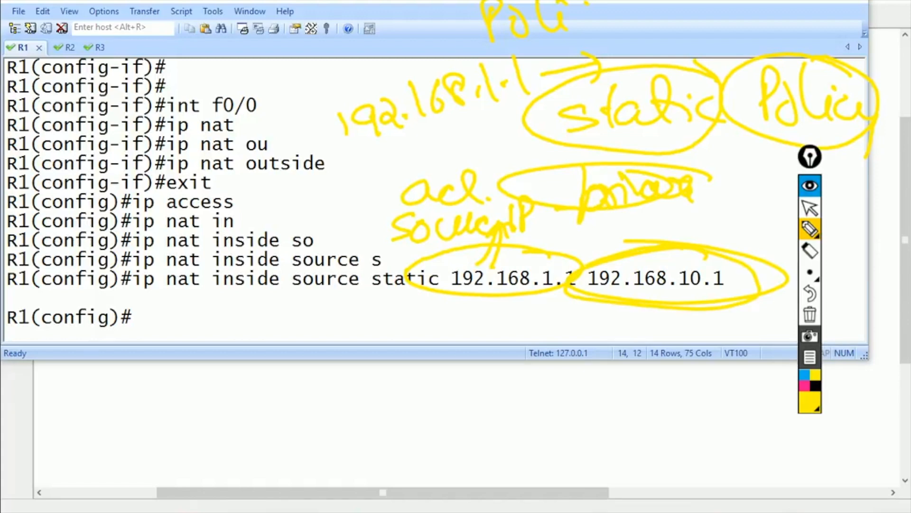
left_click(810, 315)
left_click(810, 207)
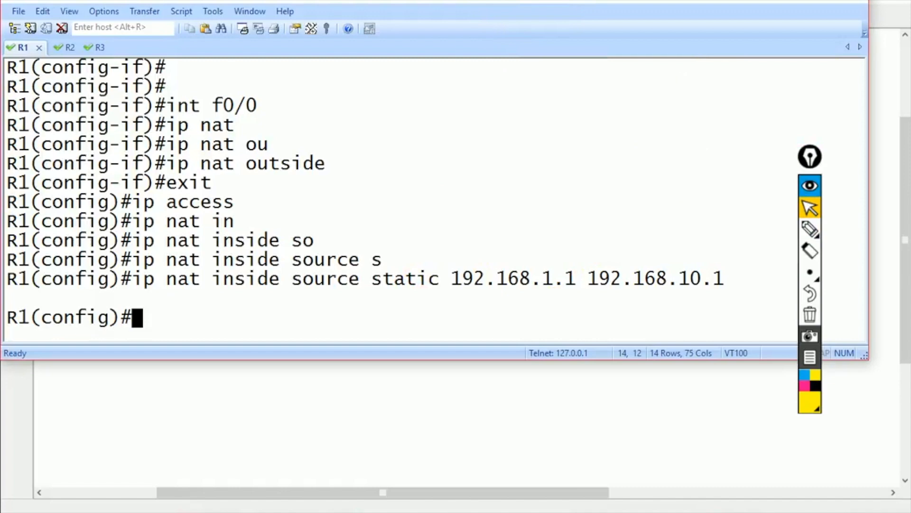
- On R3, set interface f0/0 as the NAT outside interface
key("ctrl+Tab")
key("ctrl+Tab")
key("Return")
type("exit")
key("Return")
type("int f0/0")
key("Return")
type("ip na")
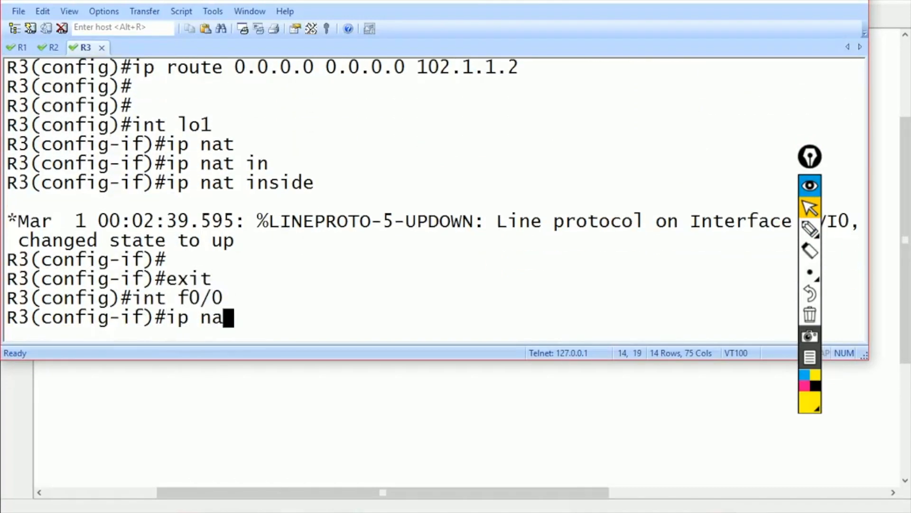
type("t")
key("Tab")
type("ou")
key("Tab")
key("Return")
- Statically translate source 192.168.1.1 to 192.168.20.1 on R3
type("e")
type("ip ")
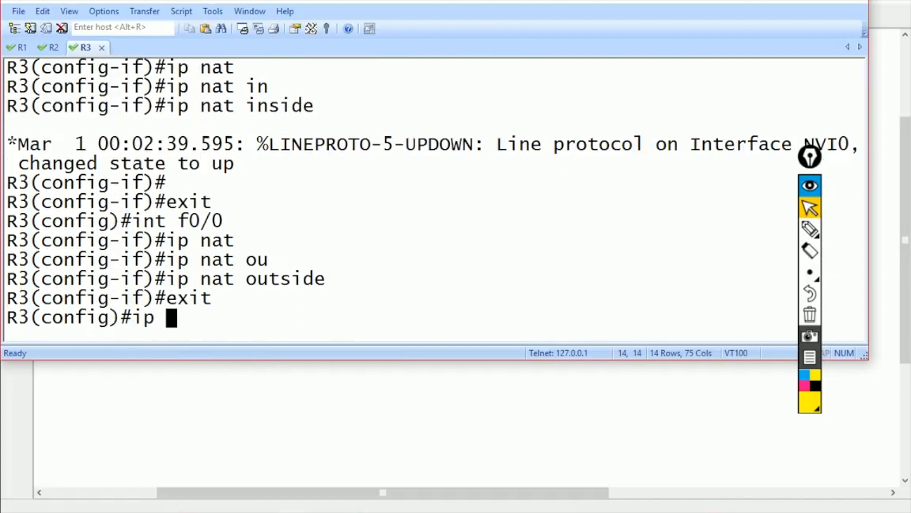
type("nat so")
key("Tab")
type("s")
key("Tab")
type("192.168.1.1 192.168.20.1")
key("Return")
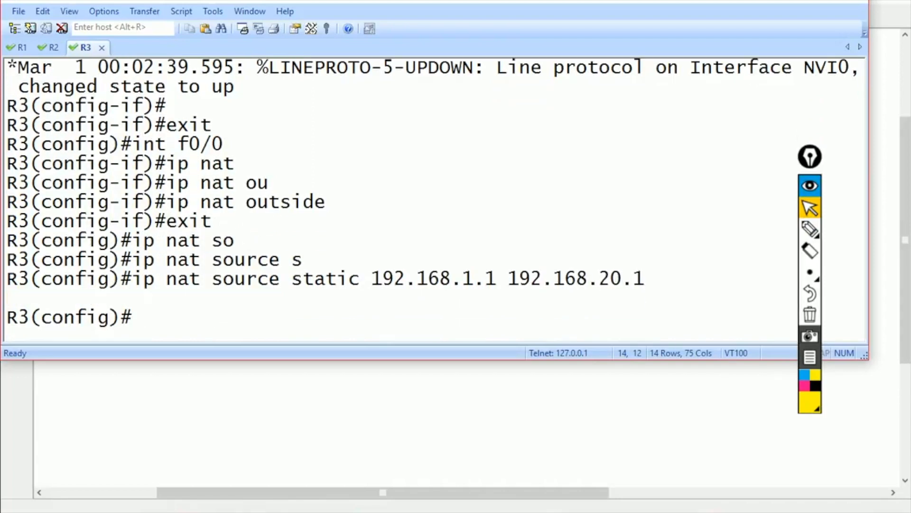
- On R1, show Loopback1's running configuration and highlight its ip nat inside line
key("ctrl+shift+Tab")
key("ctrl+shift+Tab")
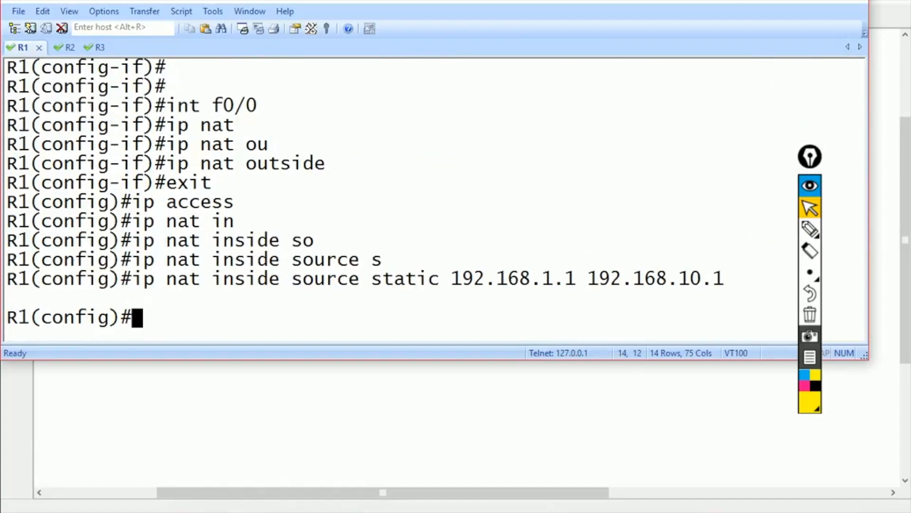
key("ctrl+z")
type("show ru")
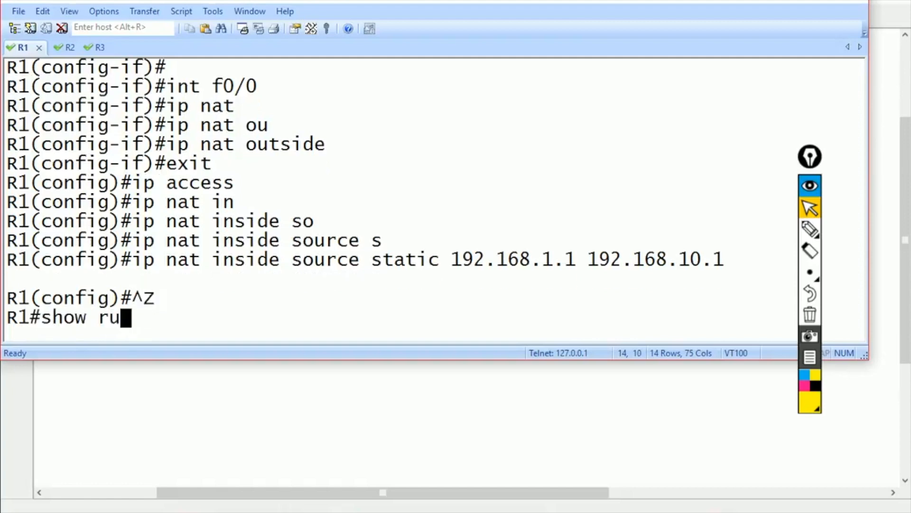
type("n int lo1")
key("Return")
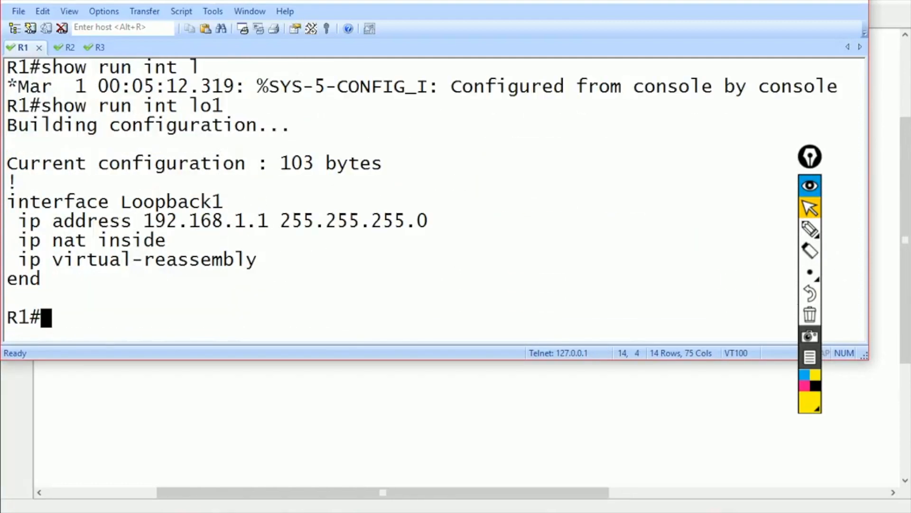
triple_click(126, 243)
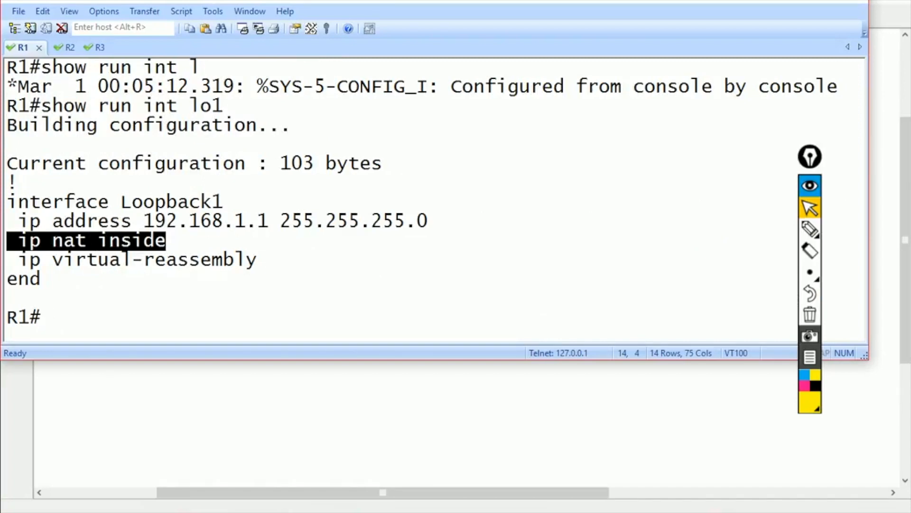
- On R1, create extended access list 100 in global configuration mode
type("conf t")
key("Return")
type("ip access")
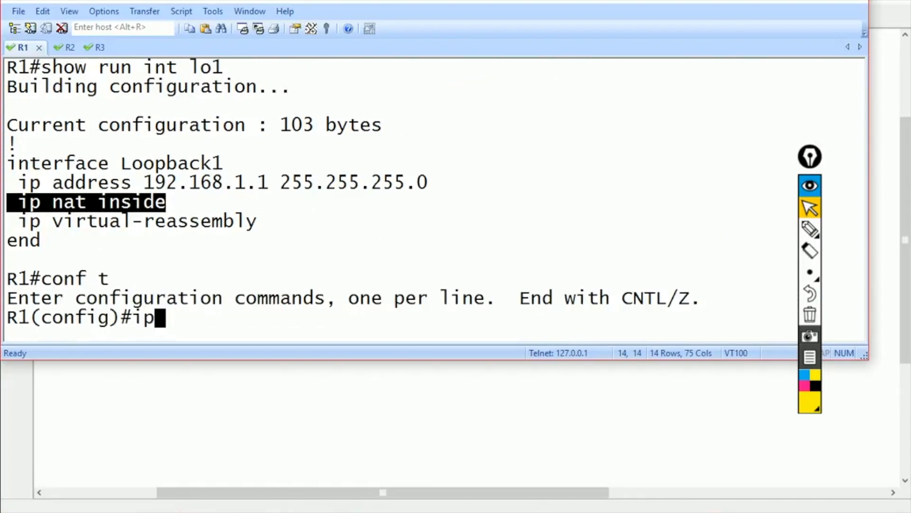
key("Tab")
type("e")
- Permit ip from host 192.168.10.1 to host 192.168.20.1 in ACL 100
key("Tab")
type("100")
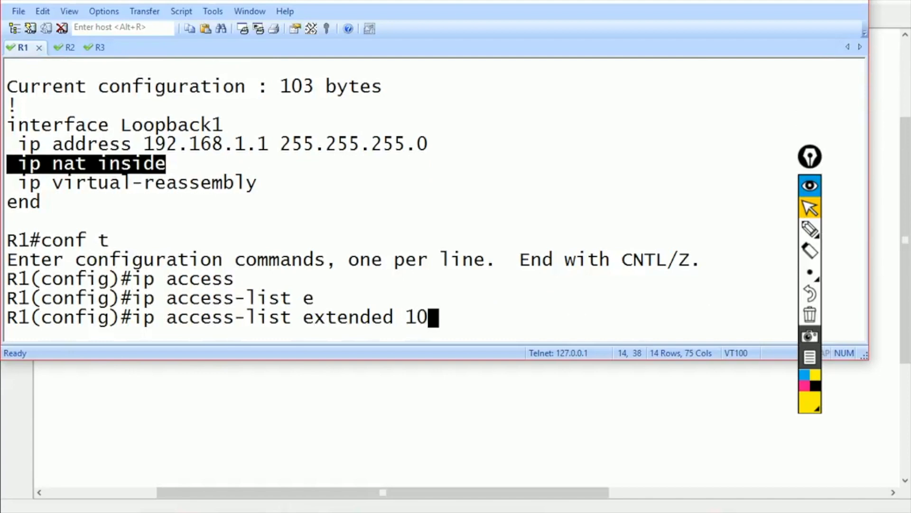
key("Return")
type("per")
key("Tab")
type("ip 192.168.")
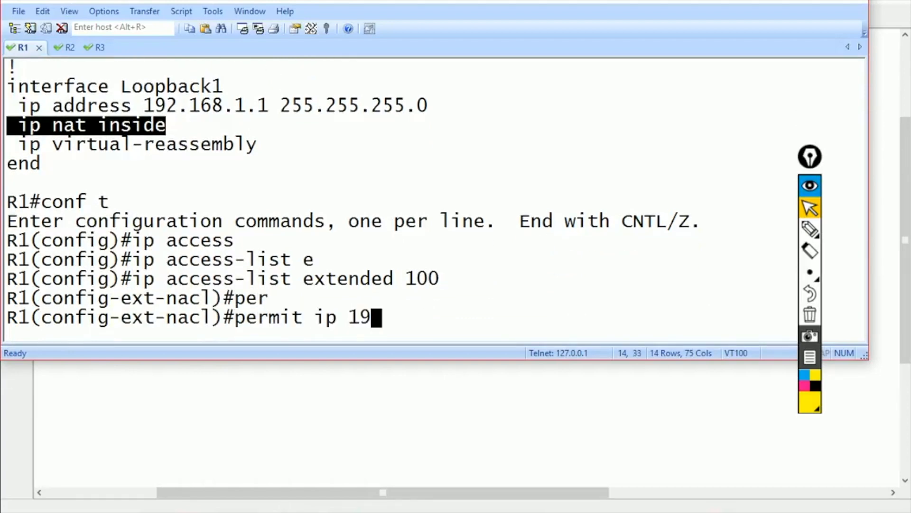
key("BackSpace")
key("BackSpace")
key("BackSpace")
key("BackSpace")
key("BackSpace")
key("BackSpace")
key("BackSpace")
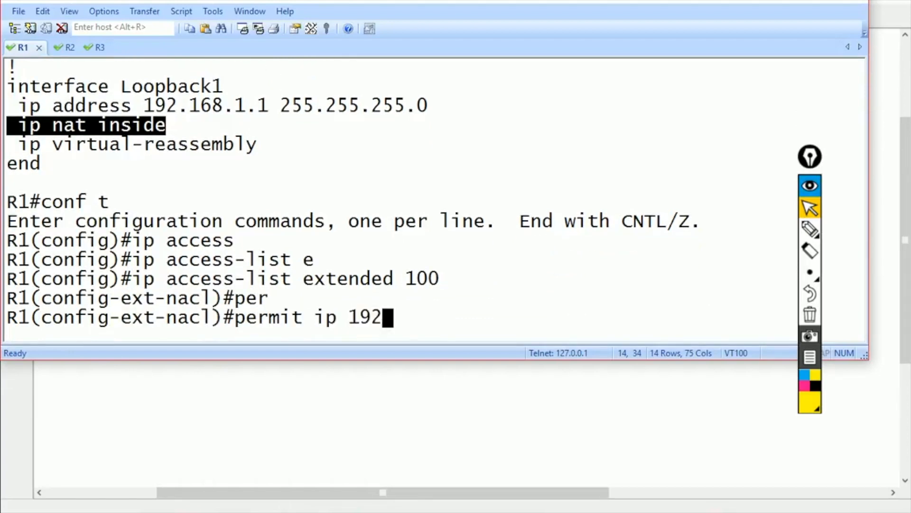
type("ho")
key("Tab")
type("192.1")
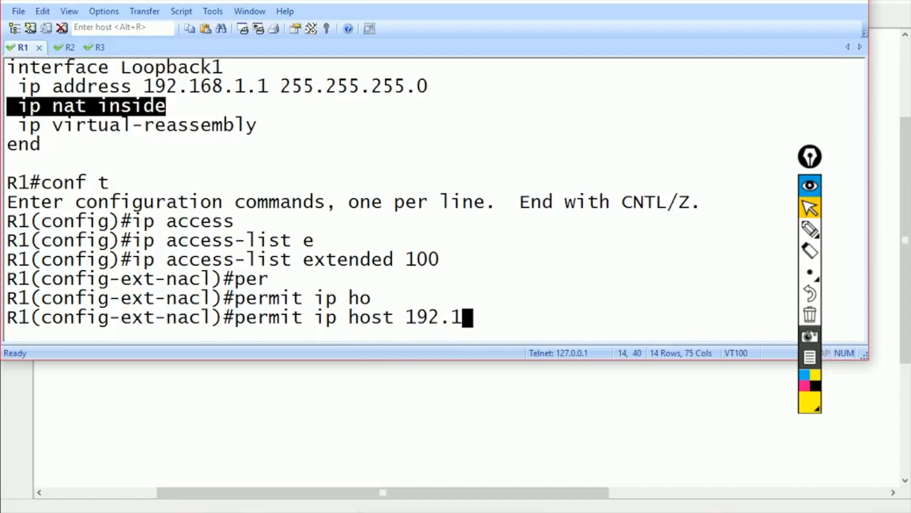
type("68.10.1 ho")
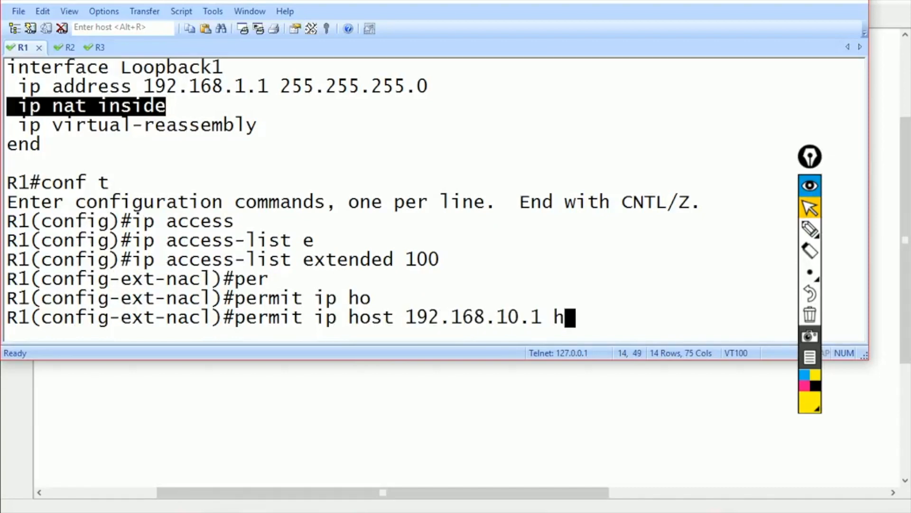
key("Tab")
type("192.168.20.1")
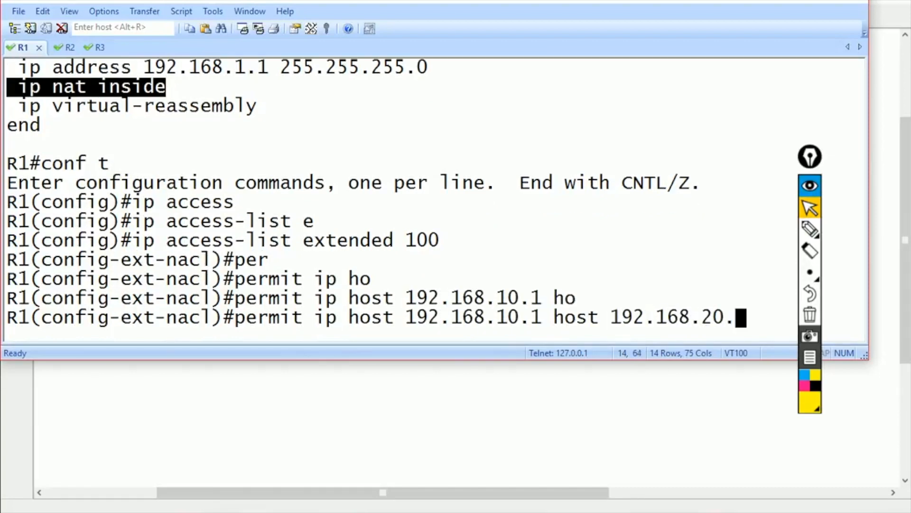
key("Return")
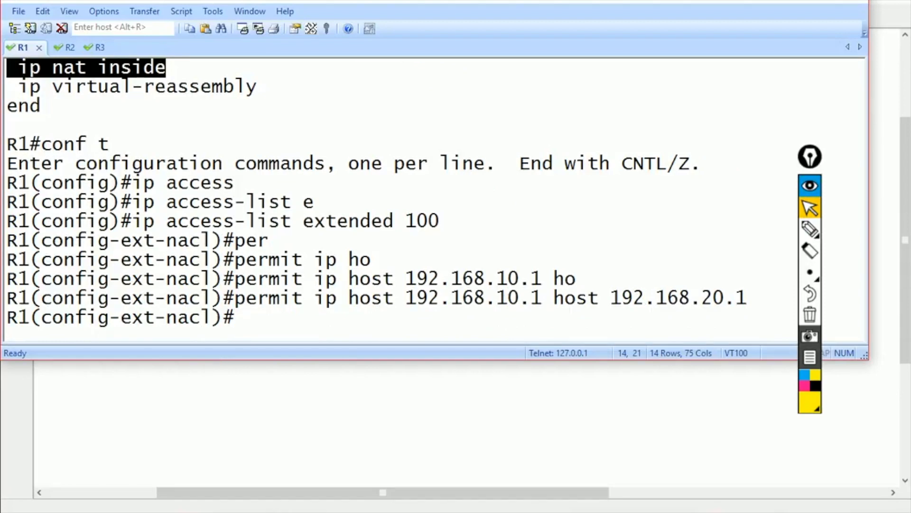
- Annotate the extended 100 entry and its source and destination addresses, then clear the drawings
left_click_drag(19, 67, 166, 67)
left_click(810, 229)
mouse_move(471, 215)
left_mouse_down()
mouse_move(476, 237)
mouse_move(492, 219)
left_mouse_up()
mouse_move(465, 200)
left_mouse_down()
mouse_move(508, 223)
mouse_move(494, 243)
left_mouse_up()
left_click_drag(494, 219, 498, 256)
left_click_drag(552, 285, 544, 307)
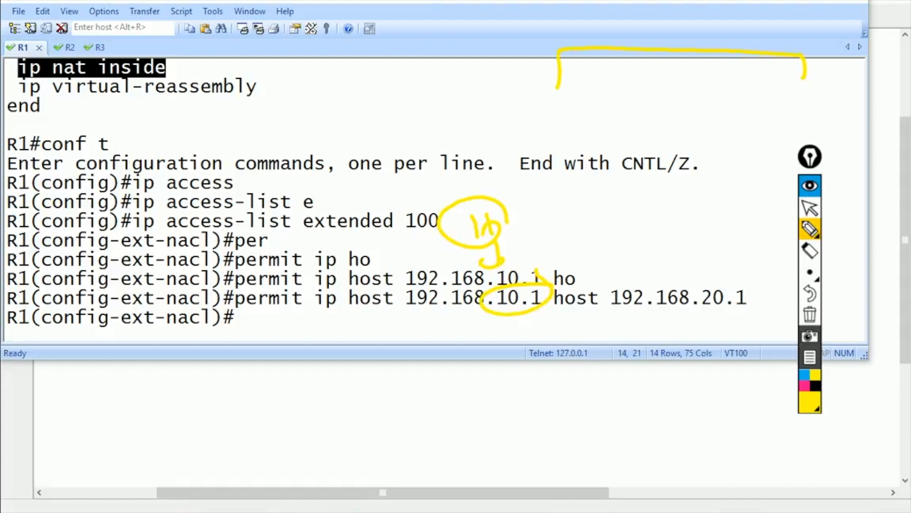
left_click_drag(653, 29, 539, 45)
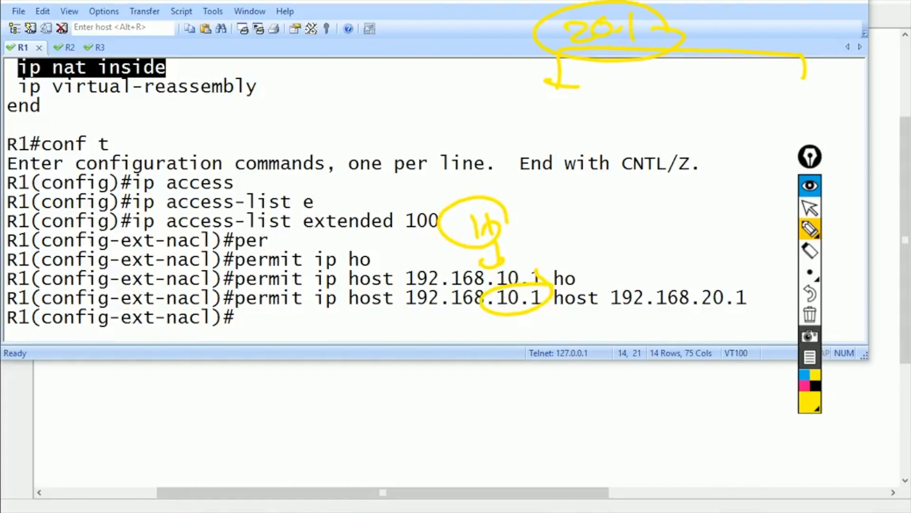
left_click(810, 293)
left_click(810, 314)
left_click(809, 208)
- Leave the access-list configuration and begin a do show history command
type("exit")
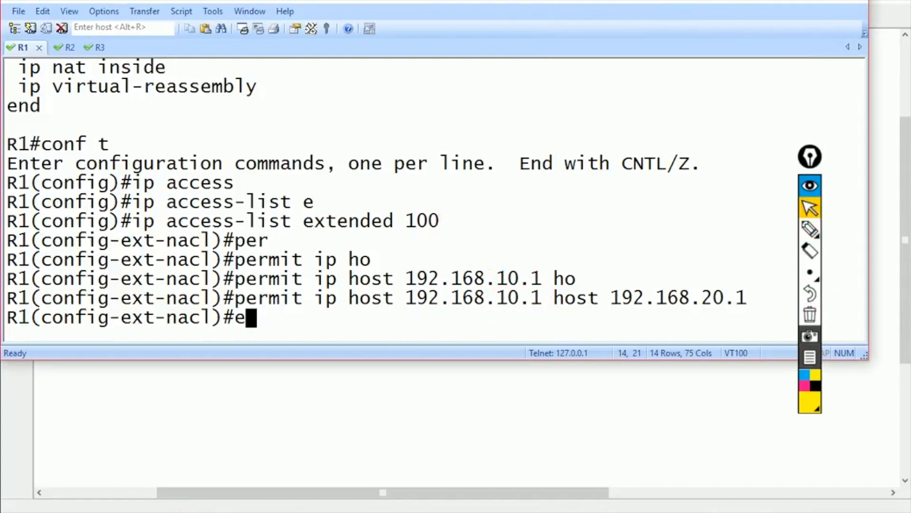
key("Return")
type("do show his")
- Show R1's command history and select the ISAKMP policy, key and transform-set lines
key("Return")
scroll(427, 200, "up", 2)
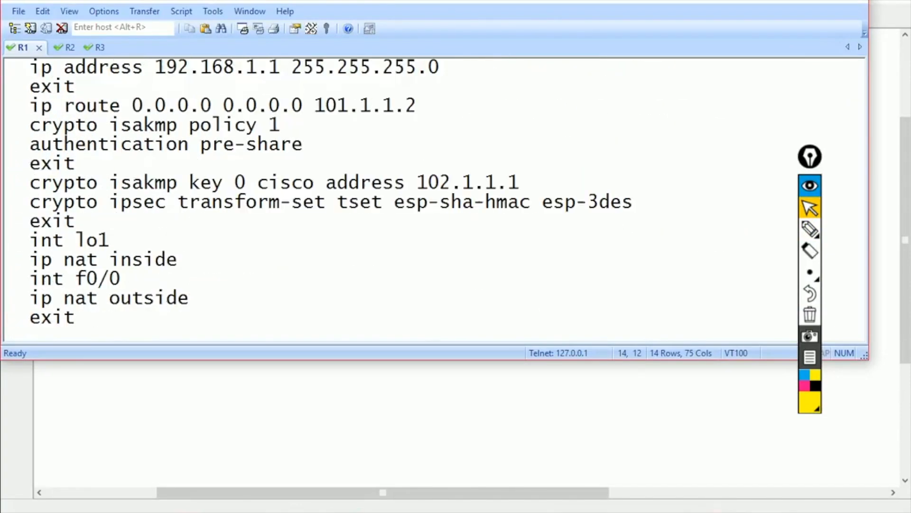
left_click_drag(6, 124, 76, 220)
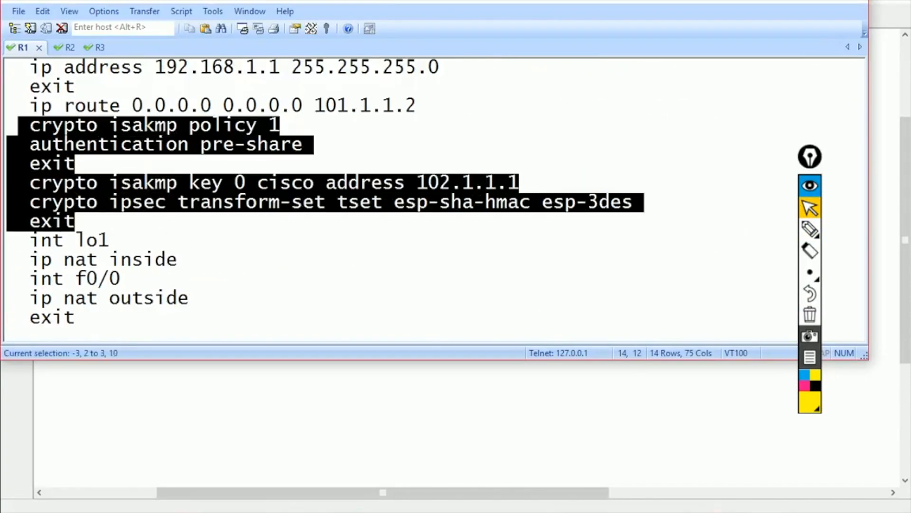
- Paste the crypto lines into Notepad, change peer 102.1.1.1 to 101.1.1.1, and select all
key("super")
type("not")
key("Return")
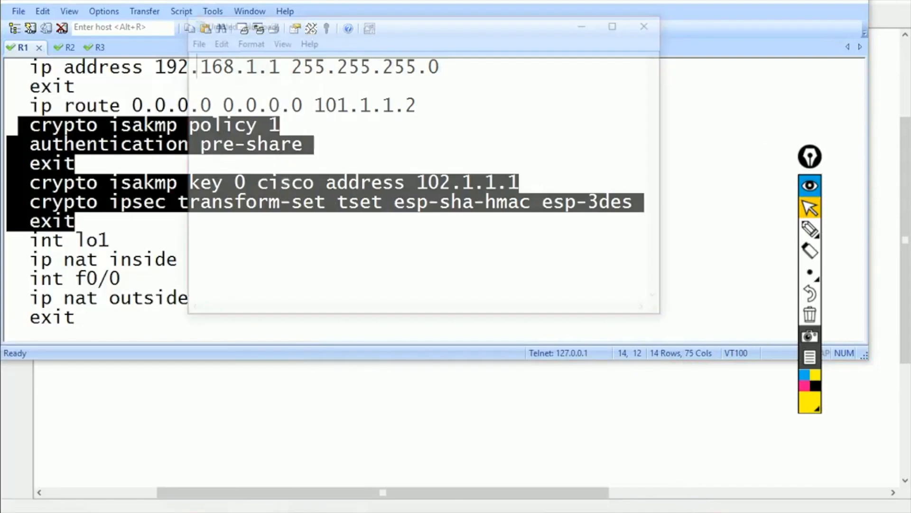
type("crypto isakmp policy 1  authentication pre-share  exit  crypto isakmp key 0 cisco address 102.1.1.1  crypto ipsec transform-set tset esp-sha-hmac esp-3des  exit")
key("super+Up")
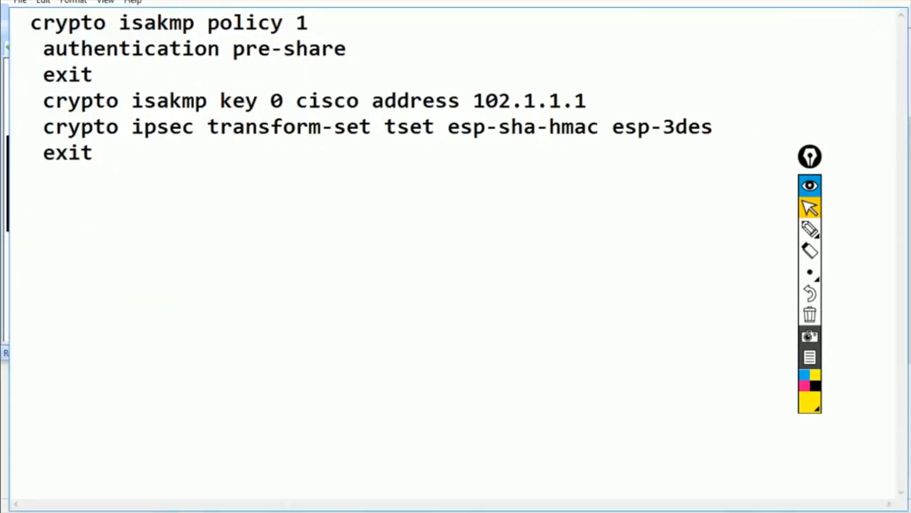
key("BackSpace")
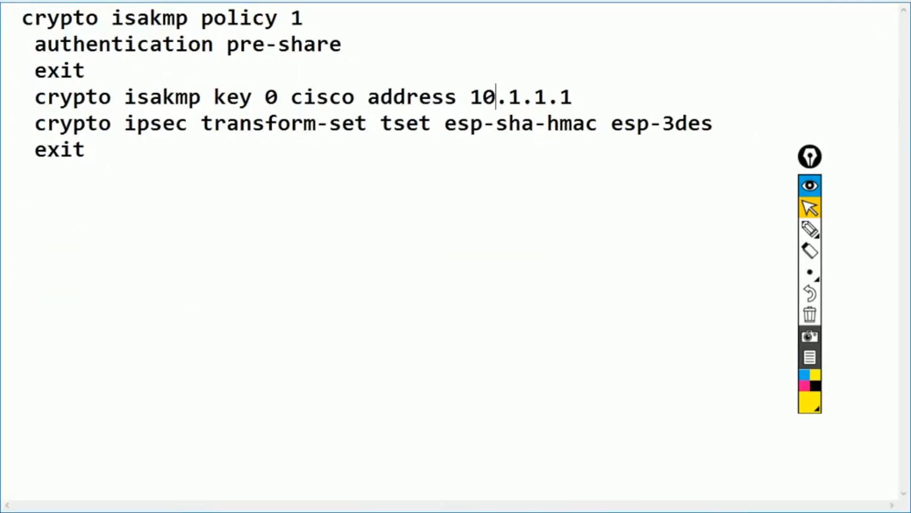
type("1")
key("ctrl+a")
key("ctrl+c")
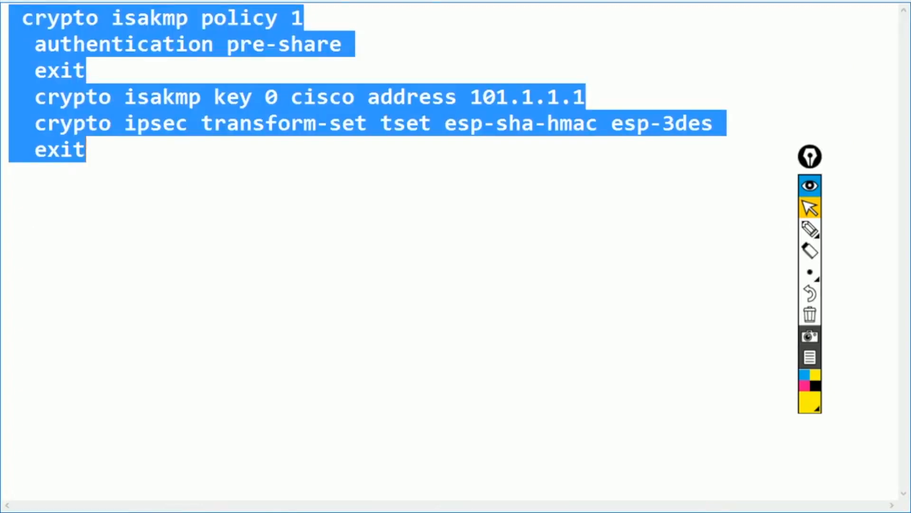
key("alt+Tab")
- Paste the edited crypto block into R3 and create extended access list 100
key("alt+3")
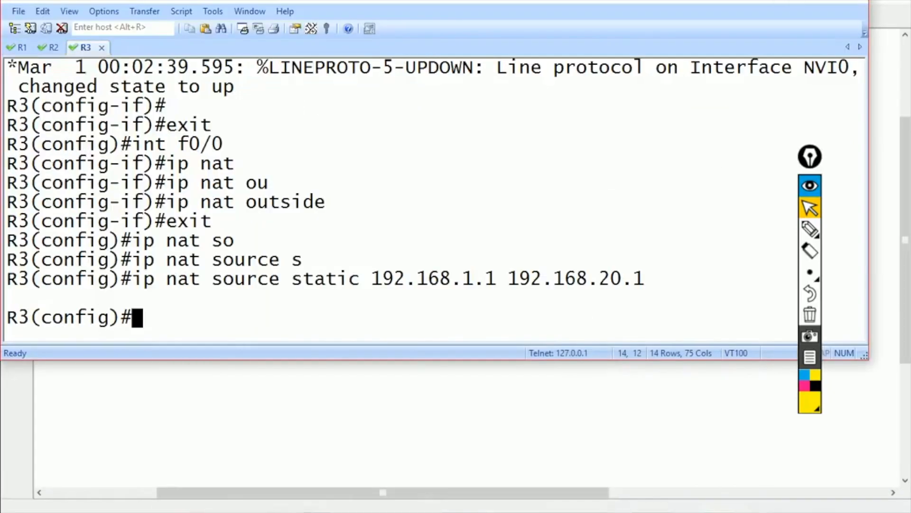
key("shift+Insert")
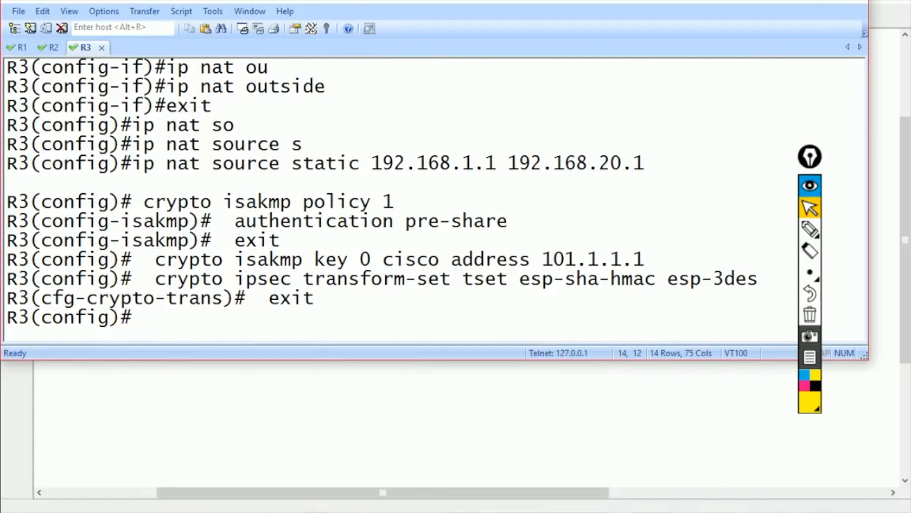
type("config)#ip access")
key("Tab")
type("e")
- Permit ip from host 192.168.20.1 to host 192.168.10.1 in R3's ACL 100
key("Tab")
type("100")
key("Return")
type("per")
key("Tab")
type("ip ")
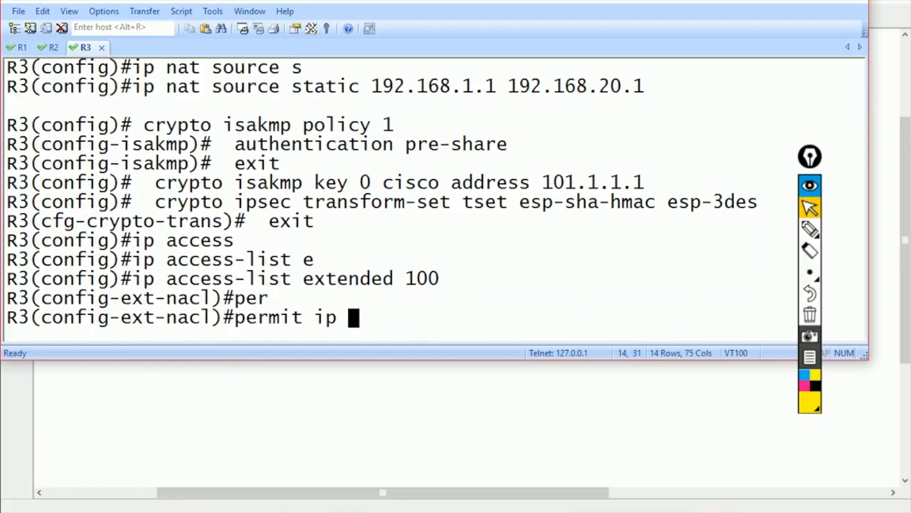
type("ho")
key("Tab")
type("192.168.2")
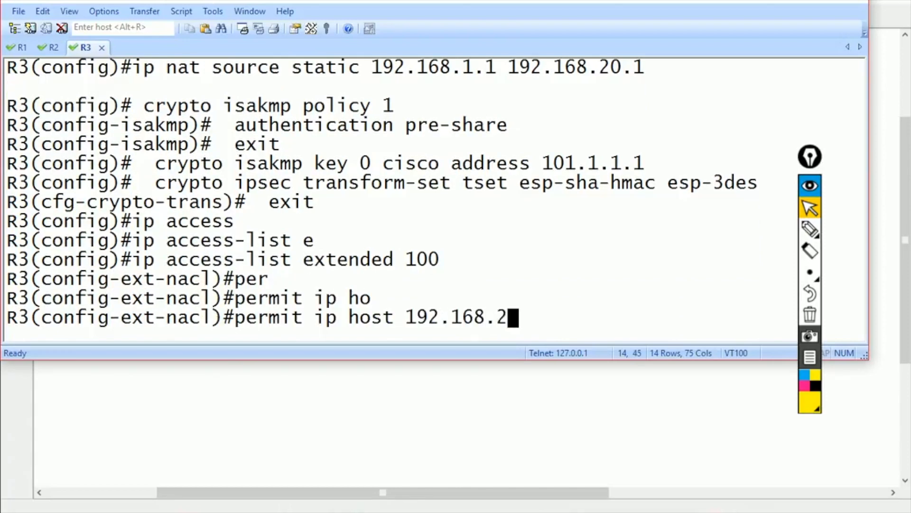
type("0.1 ho")
key("Tab")
type("192.168.")
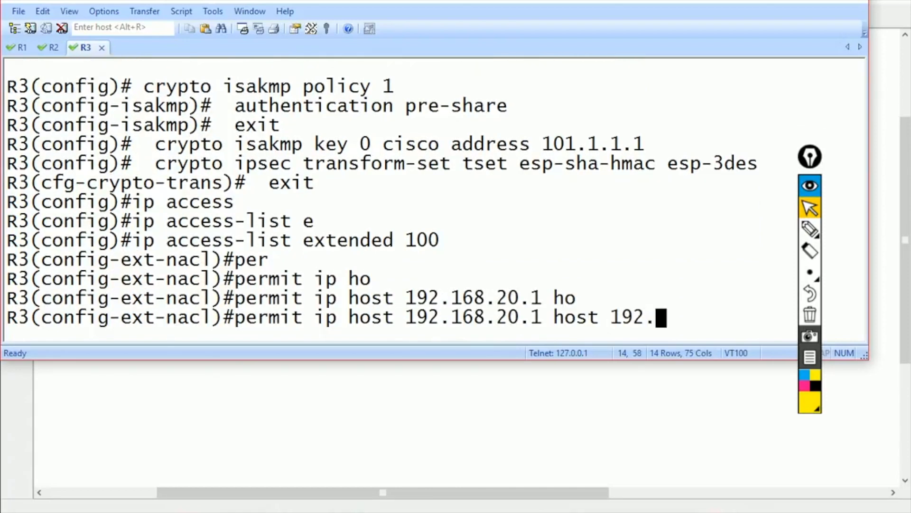
type("10.1")
key("Return")
type("exit")
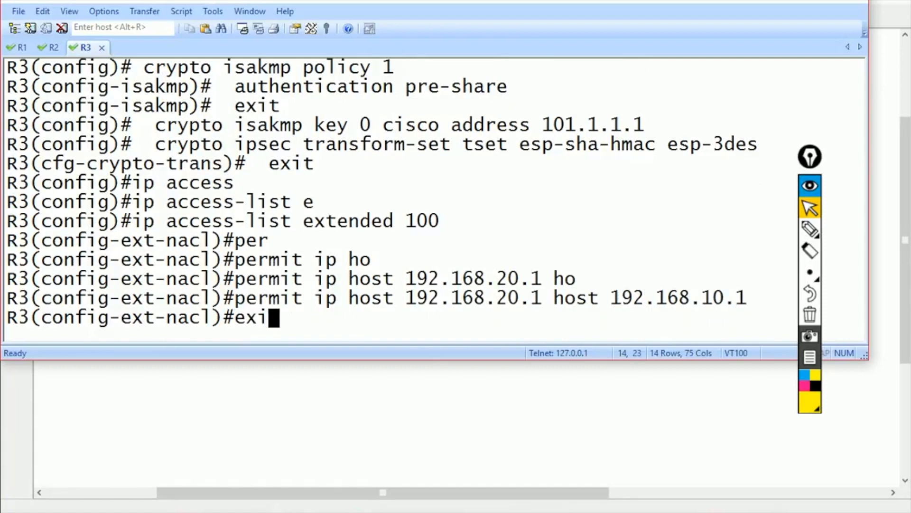
key("Return")
key("ctrl+shift+Tab")
key("ctrl+shift+Tab")
- On R1, create crypto map mymap 10 ipsec-isakmp using transform-set tset
type("cry")
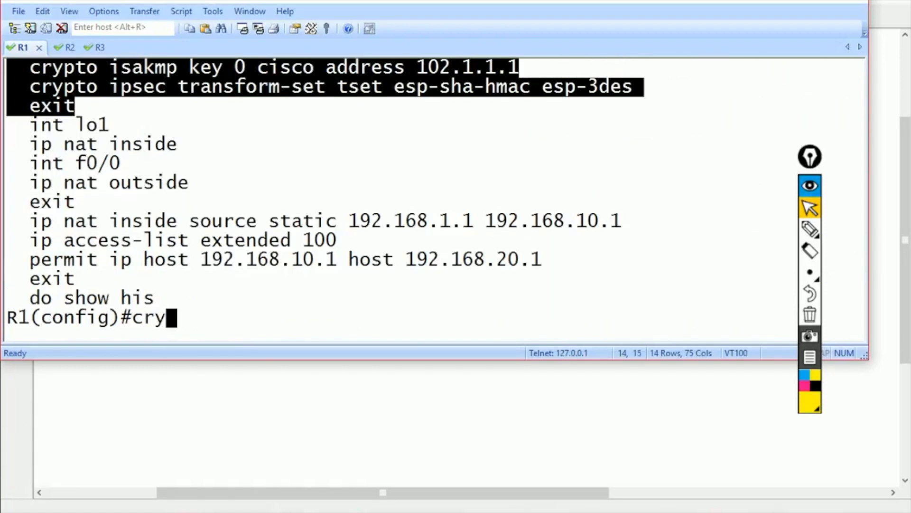
key("Tab")
type("map mymap 10 ip")
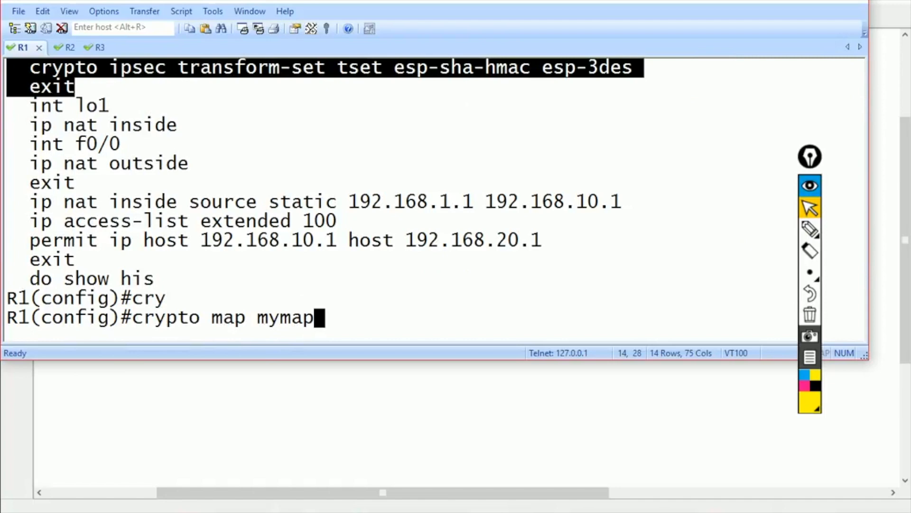
key("Tab")
type("i")
key("Tab")
key("Return")
type("set tr")
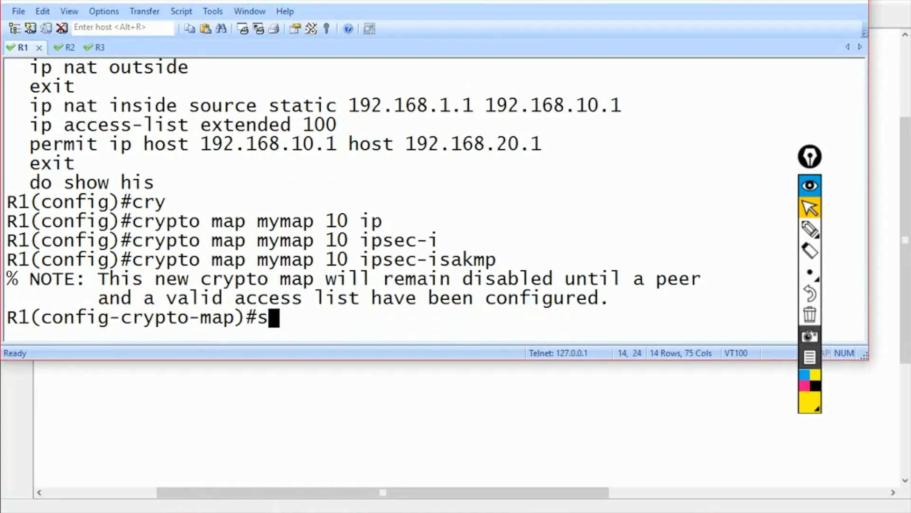
key("Tab")
type("tset")
key("Return")
- Set the crypto map peer to 102.1.1.1 and match address ACL 100
type("set pee")
key("Tab")
type("102.1.1.1")
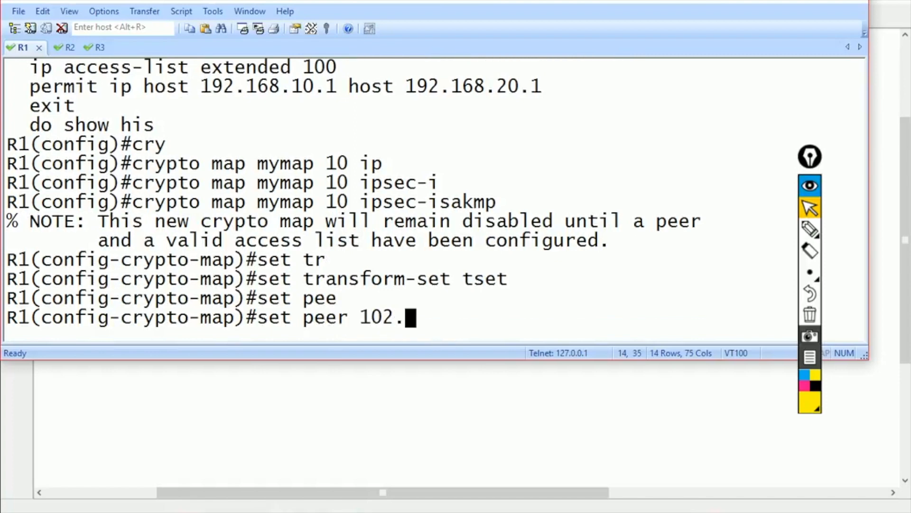
key("Return")
type("ma")
key("Tab")
type("ad")
key("Tab")
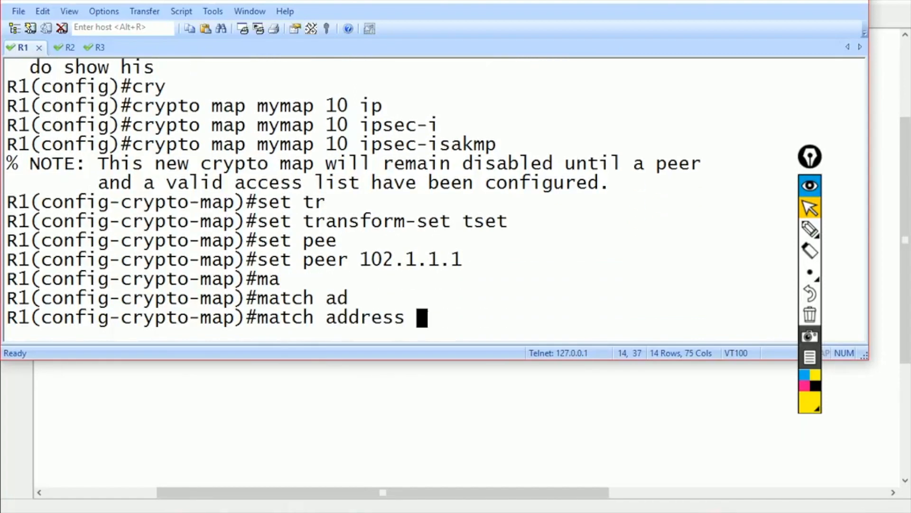
type("100")
key("Return")
type("exit")
key("Return")
- Apply crypto map mymap to R1's interface f0/0
type("int f0/0")
key("Return")
type("crypto map mym")
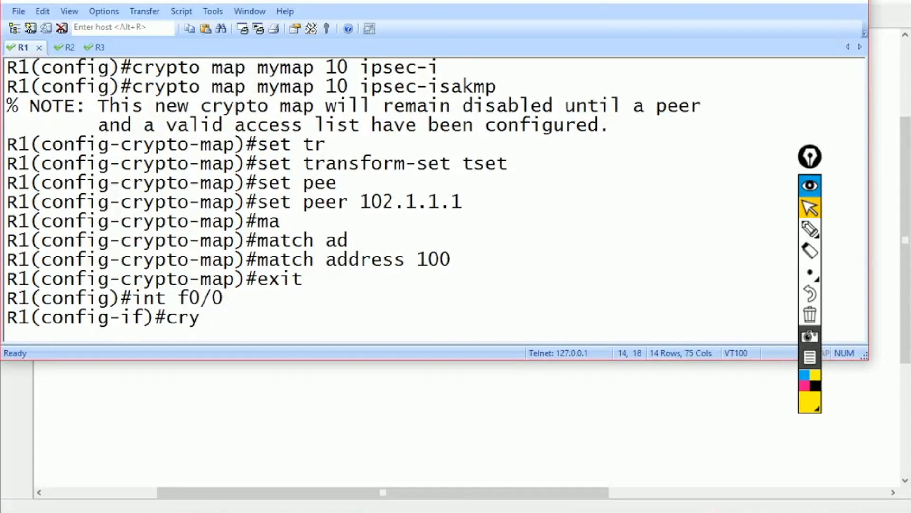
key("Tab")
type("map mymap")
key("Return")
type("exit")
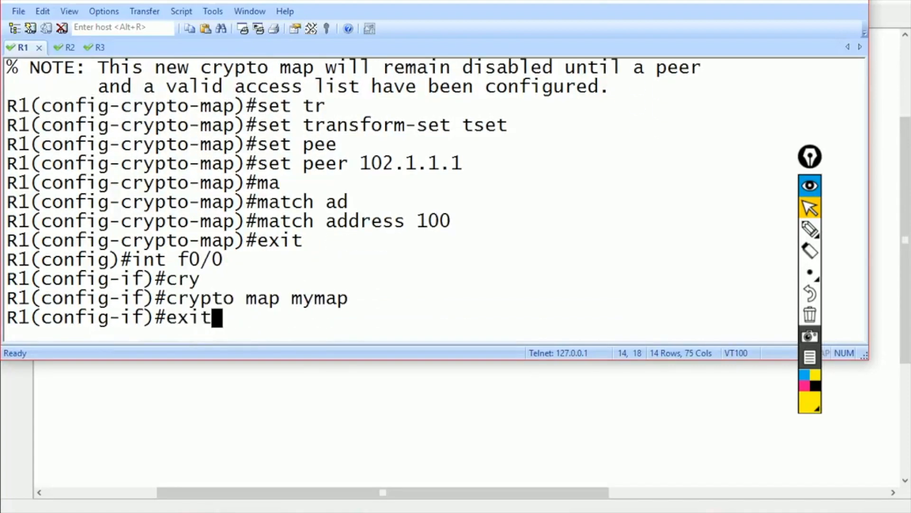
key("Return")
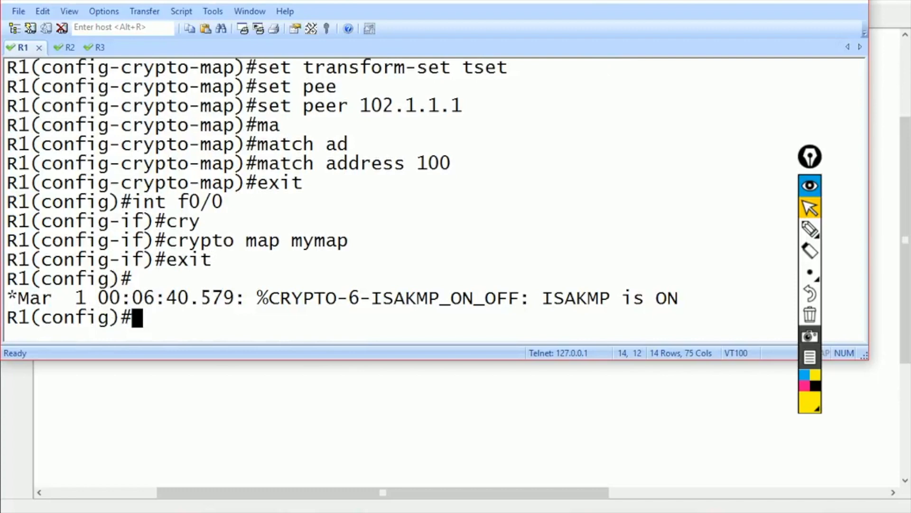
key("ctrl+Tab")
key("ctrl+Tab")
- Create crypto map mymap entry 10 (ipsec-isakmp) on R3 with transform set tset
type("cry")
key("Tab")
type("map mymap 10 ip")
key("Tab")
type("i")
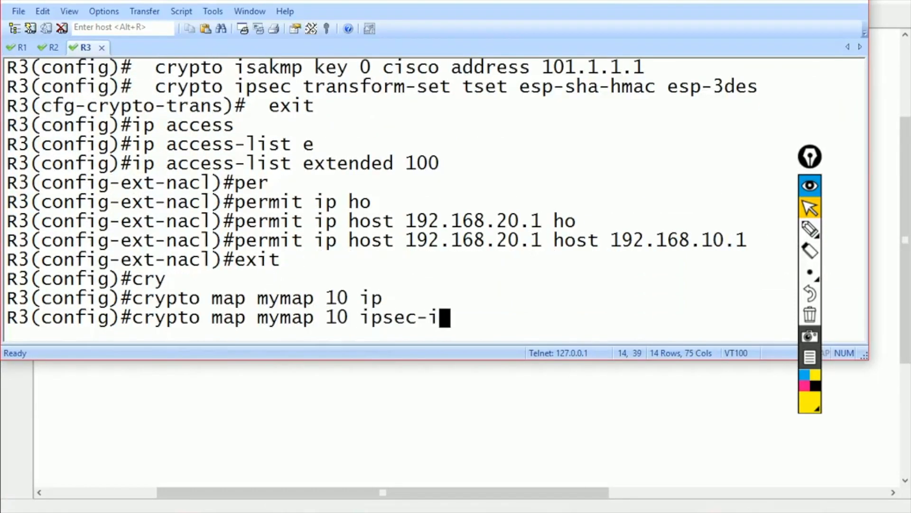
key("Tab")
key("Return")
type("set tr")
key("Tab")
type("tset")
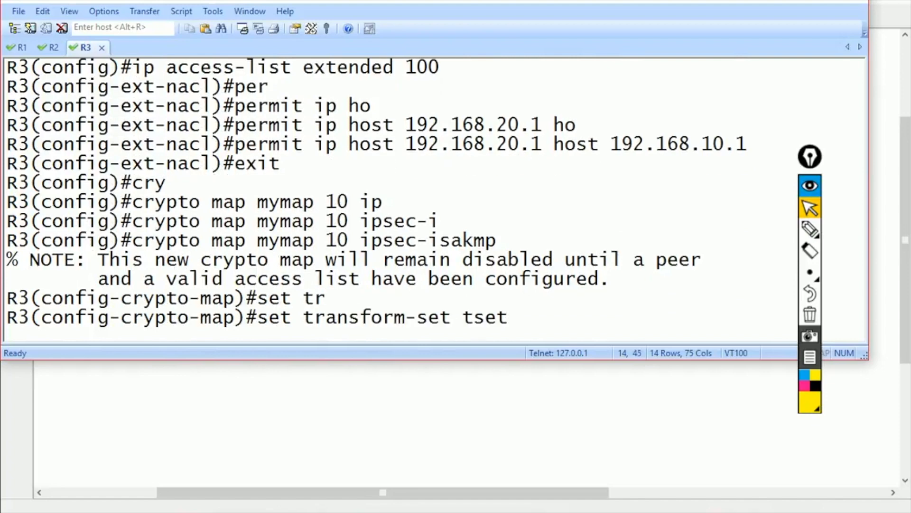
key("Return")
- Set the crypto map peer to 101.1.1.1 and match address ACL 100
type("set pee")
key("Tab")
type("101.1.1")
key("Return")
type("ma")
key("Tab")
type("ad")
key("Tab")
type("100")
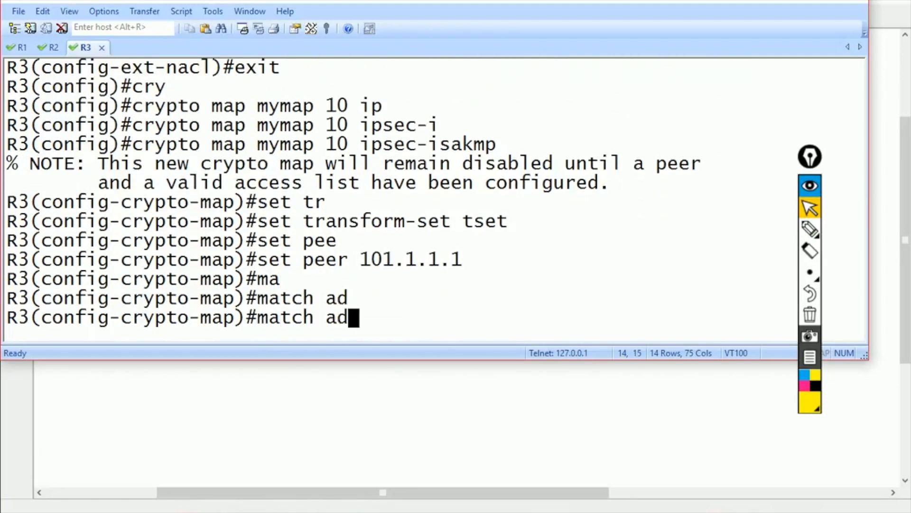
key("Return")
type("exit")
key("Return")
- Apply crypto map mymap to R3's interface f0/0
type("int f0/0")
key("Return")
type("cry")
key("Tab")
type("map mymap")
key("Return")
type("exit")
key("Return")
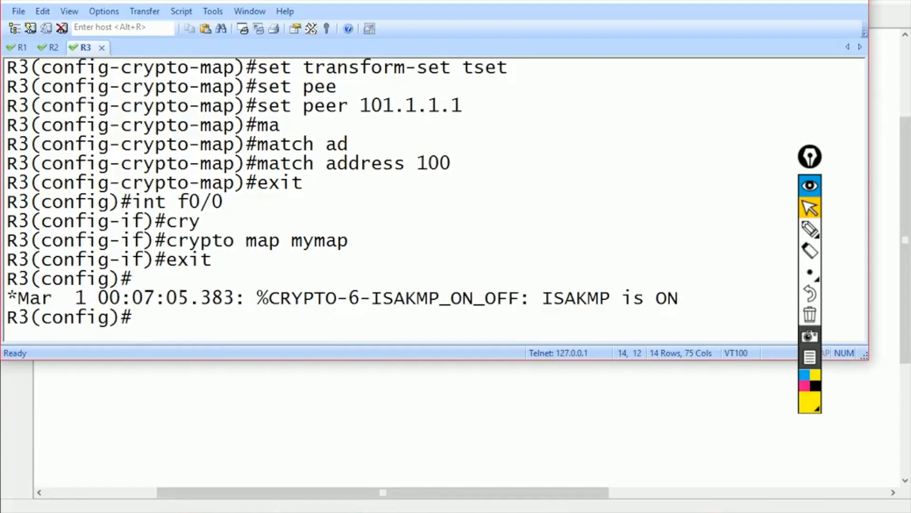
- On R1, leave configuration mode and ping 192.168.20.1 sourced from loopback 1
key("alt+1")
key("ctrl+z")
type("ping 1")
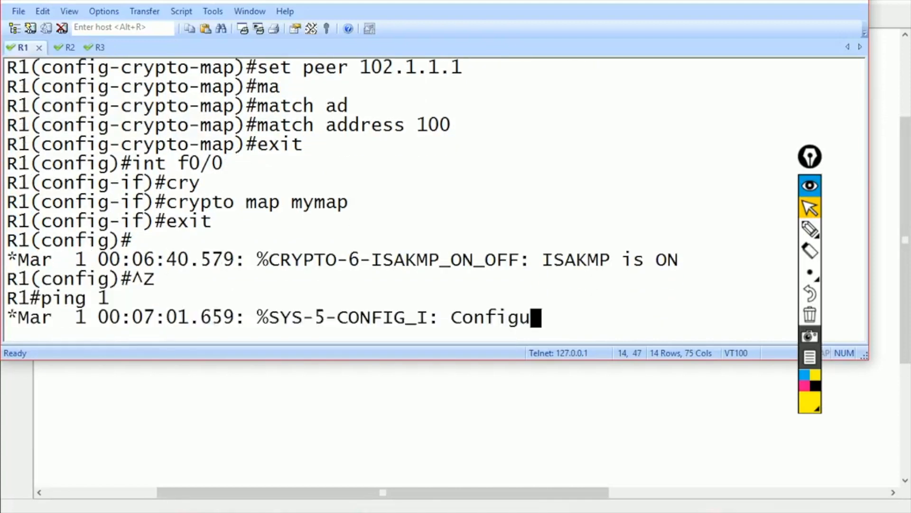
type("92.168.20.1 so")
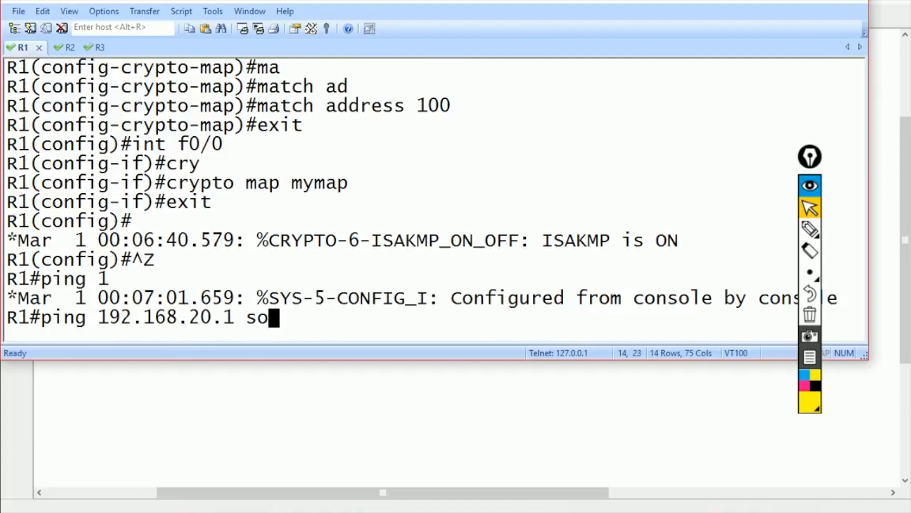
key("Tab")
type("loo")
key("Tab")
type("1")
key("Return")
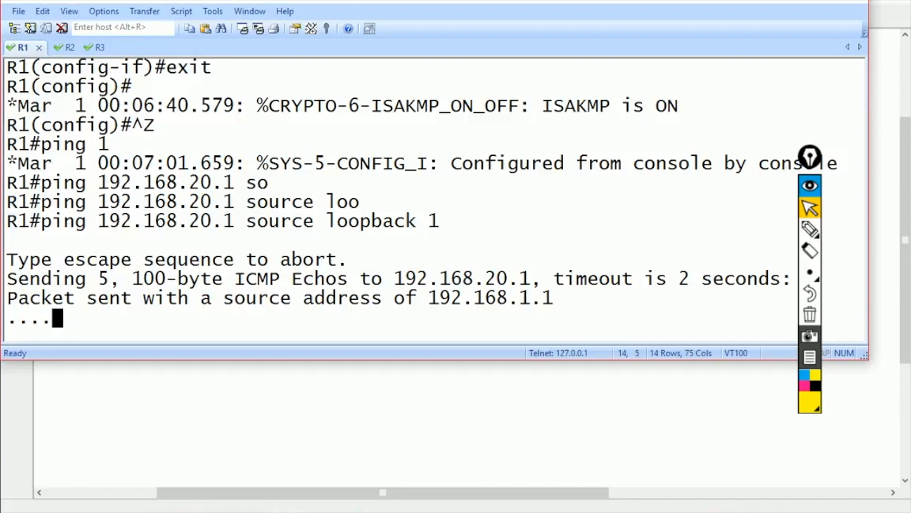
- On R3, exit configuration mode and list the ISAKMP security associations with 'show crypto isakmp sa'
key("alt+3")
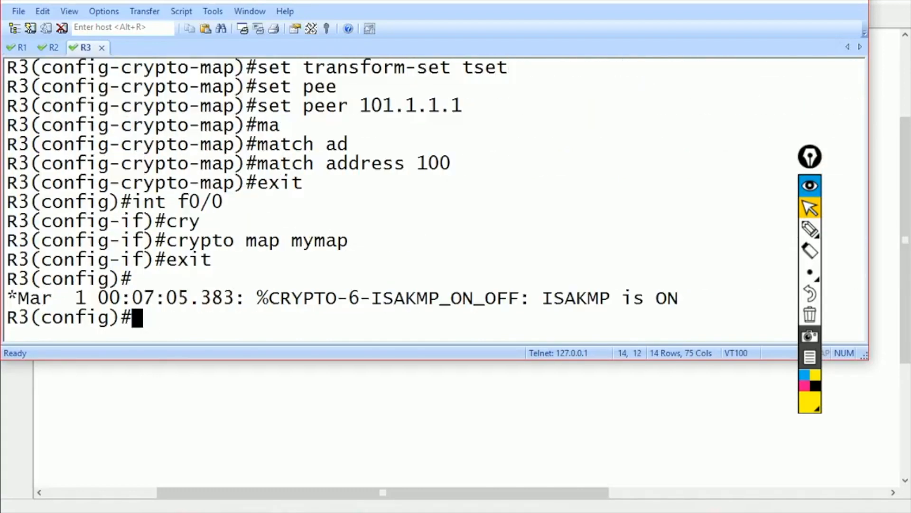
key("ctrl+z")
type("show cry")
key("Tab")
type("is")
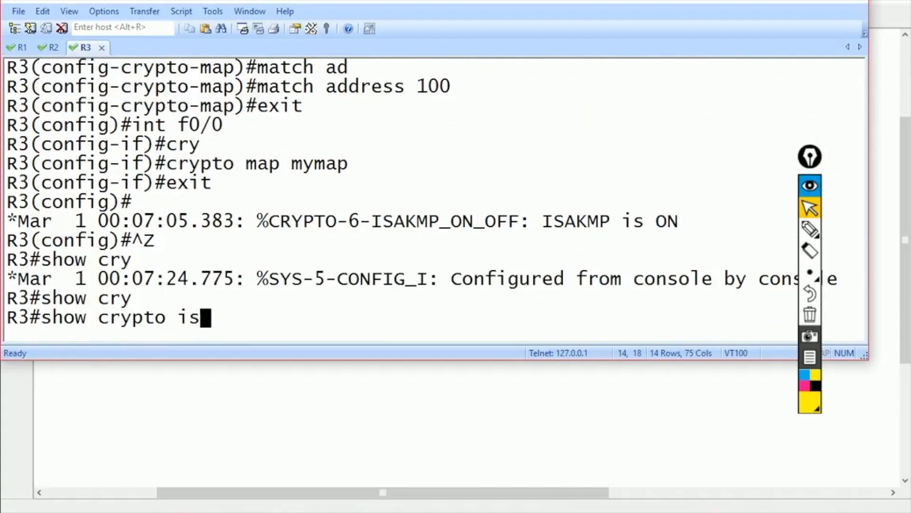
key("Tab")
type("sa")
key("Return")
- Show R1's access lists, where access list 100 has 5 matches
key("alt+2")
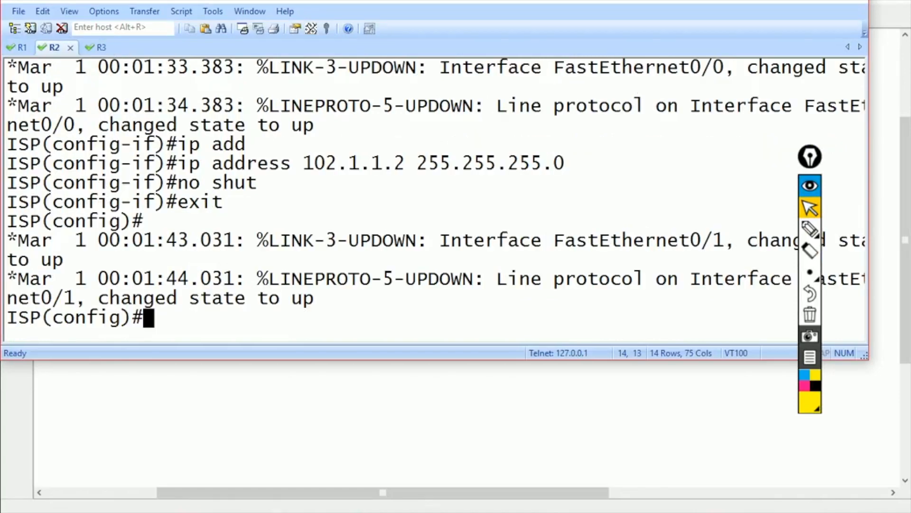
key("alt+1")
type("show ip access")
key("Tab")
key("Return")
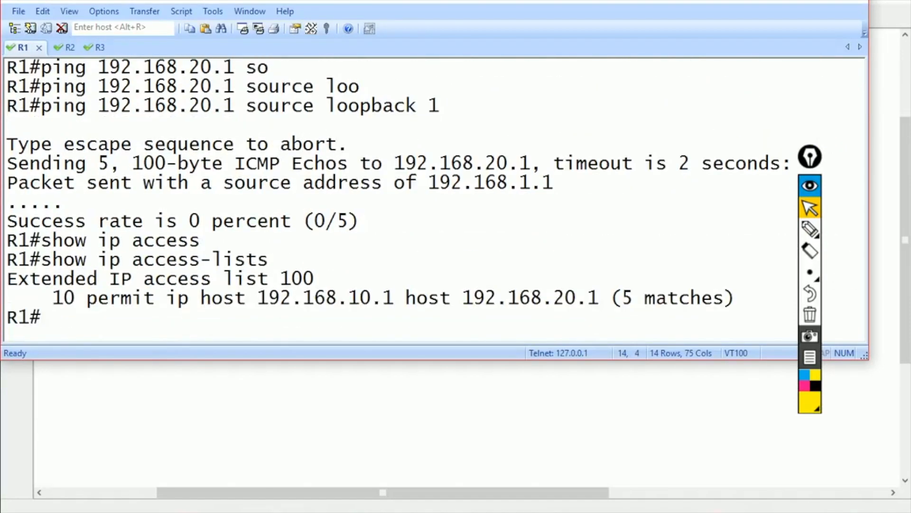
- Ping 102.1.1.1 from R1 at 100 percent and enable 'debug crypto isakmp'
type("ping 10")
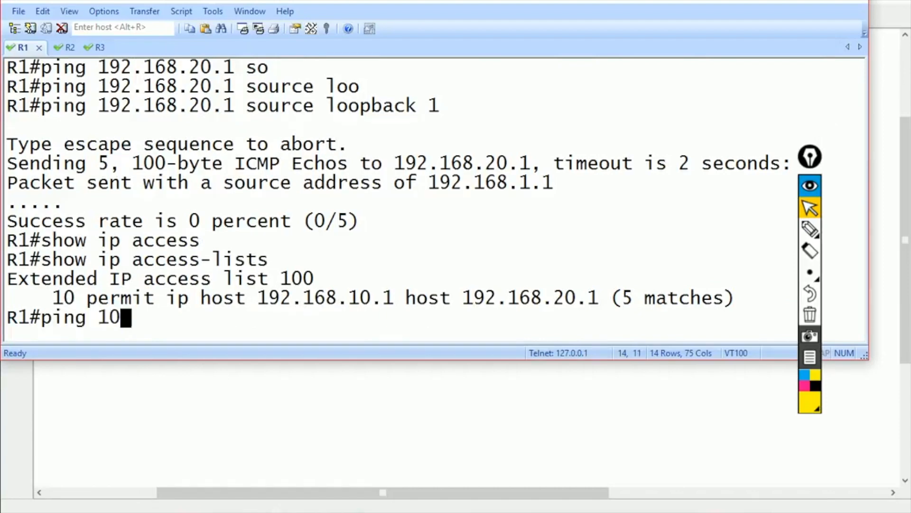
type("2.1.1.1")
key("Return")
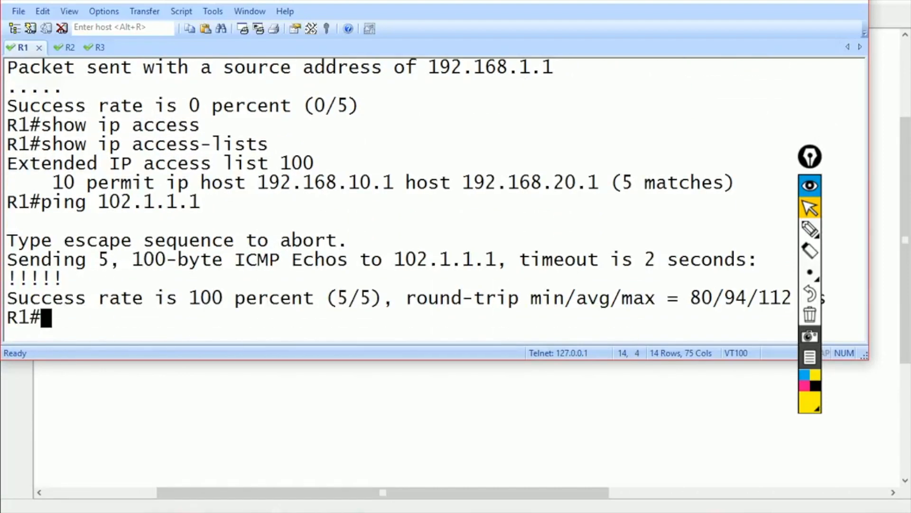
type("debug cry")
key("Tab")
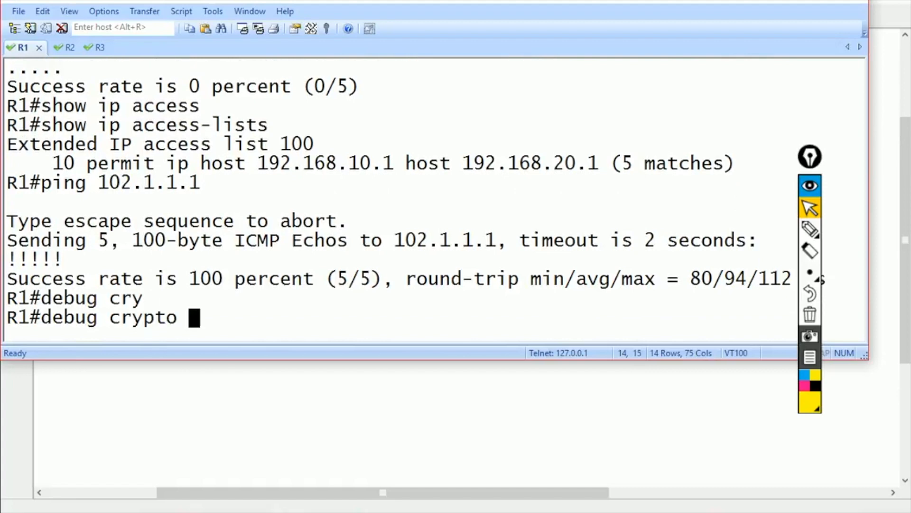
type("is")
key("Tab")
key("Return")
- Rerun the loopback 1 ping to 192.168.20.1, still 0 percent, and type 'show run | sec crypto'
key("Up")
key("Up")
key("Up")
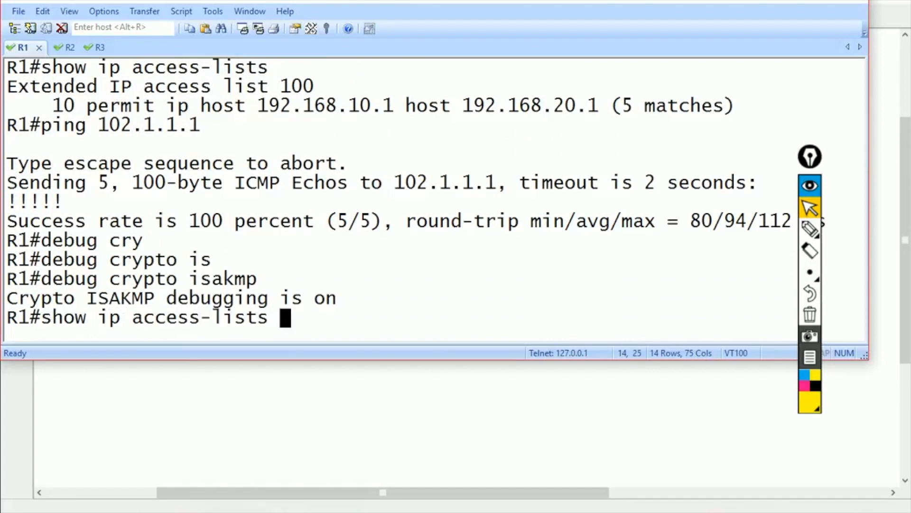
key("Up")
key("Return")
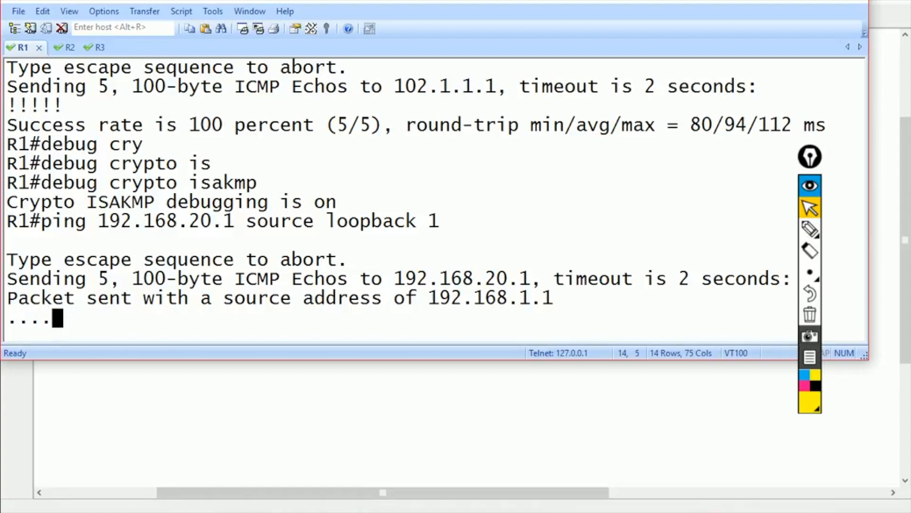
type("show ")
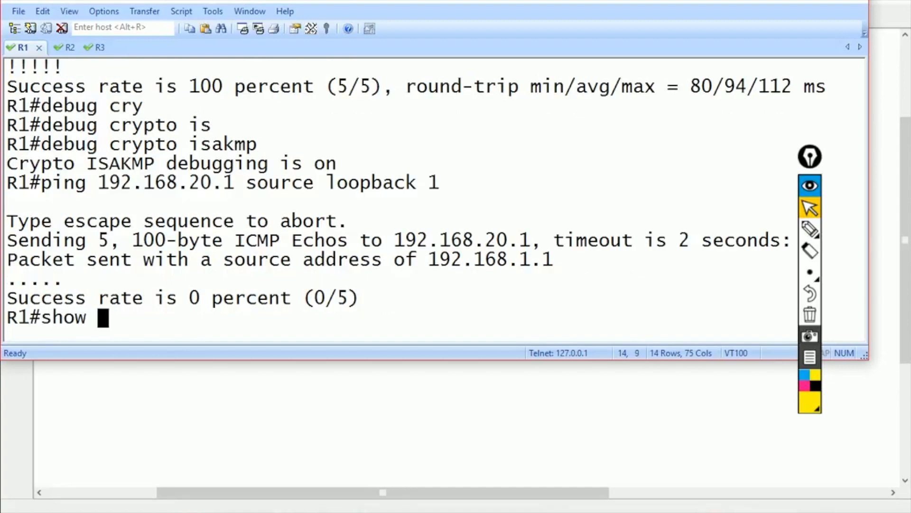
type("run | sec crypto")
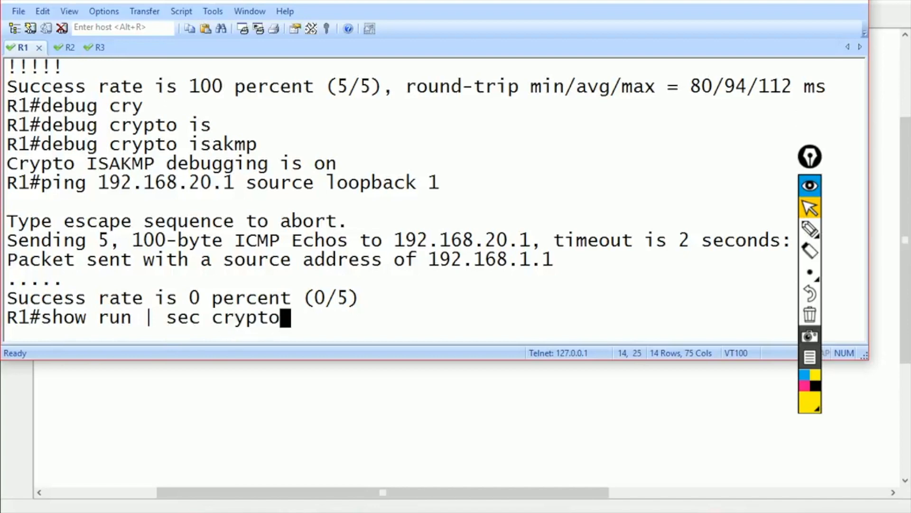
- List R1's crypto config, then its routing table with a default route via 101.1.1.2
key("Return")
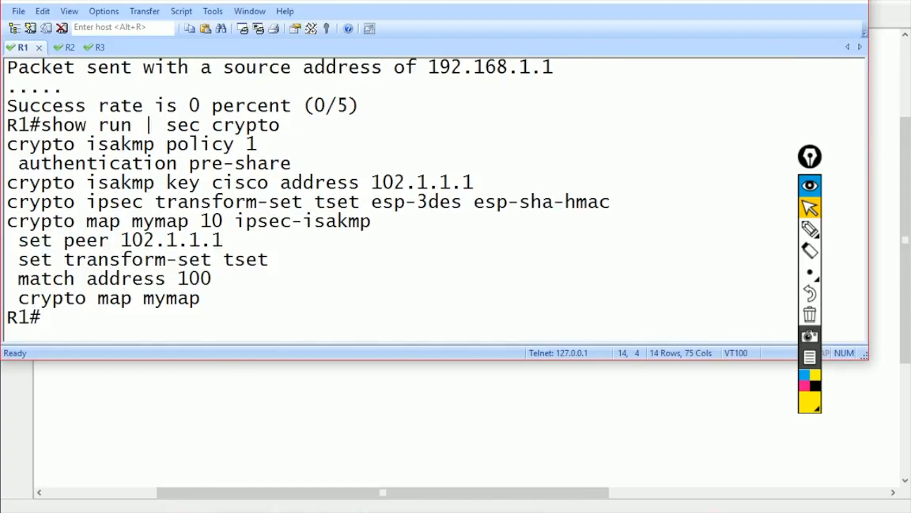
type("show ip route")
key("Return")
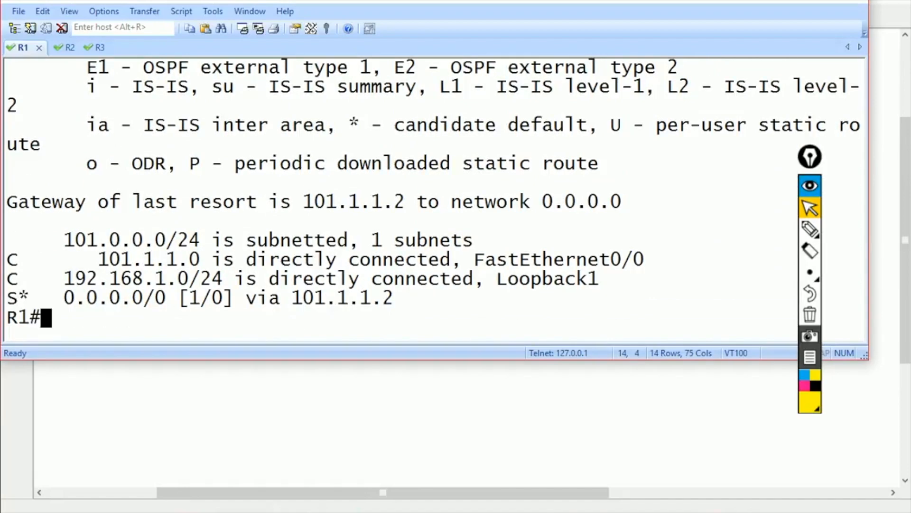
- Maximize the terminal and enable 'debug ip icmp' on the R2 ISP router
key("super+Up")
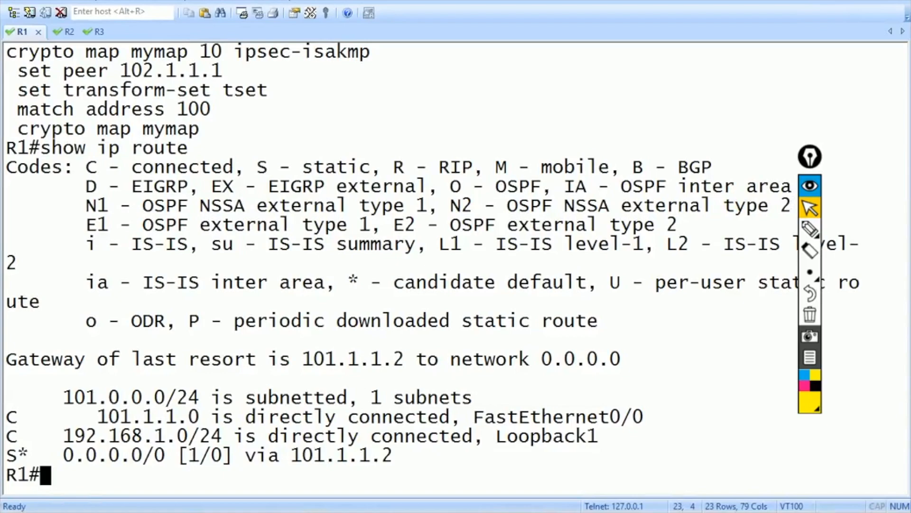
key("ctrl+Tab")
key("Return")
key("ctrl+z")
type("debug i")
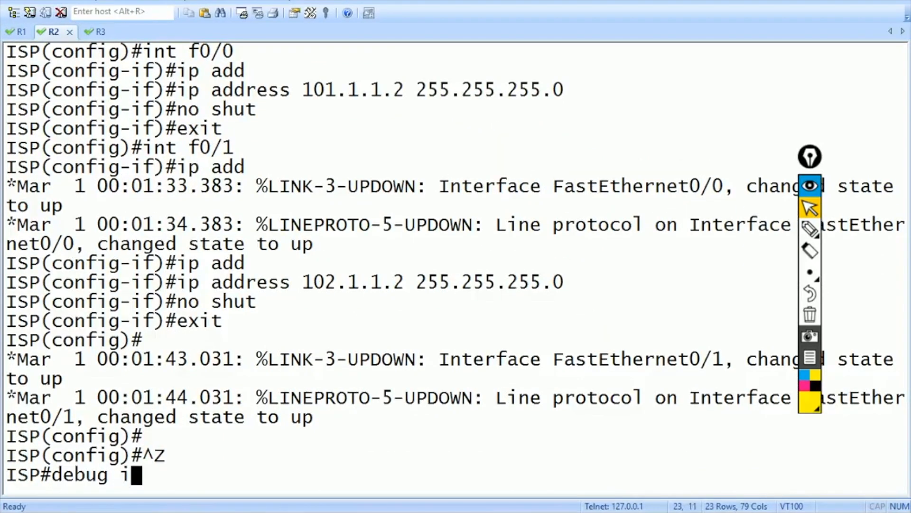
type("p icmp")
key("Return")
key("Return")
key("Return")
- Rerun R1's loopback 1 ping, which fails at 0/5, and check R2's host-unreachable ICMP debug
key("ctrl+shift+Tab")
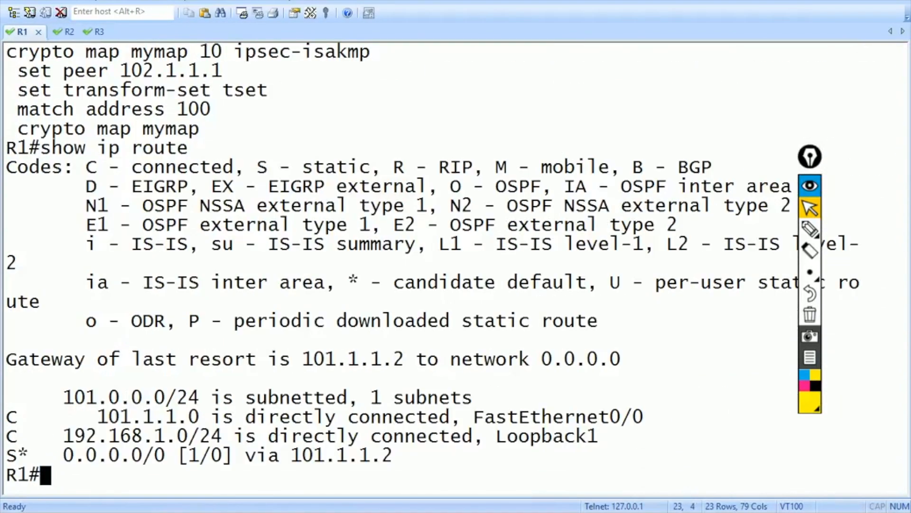
type("show run | sec crypto")
key("Up")
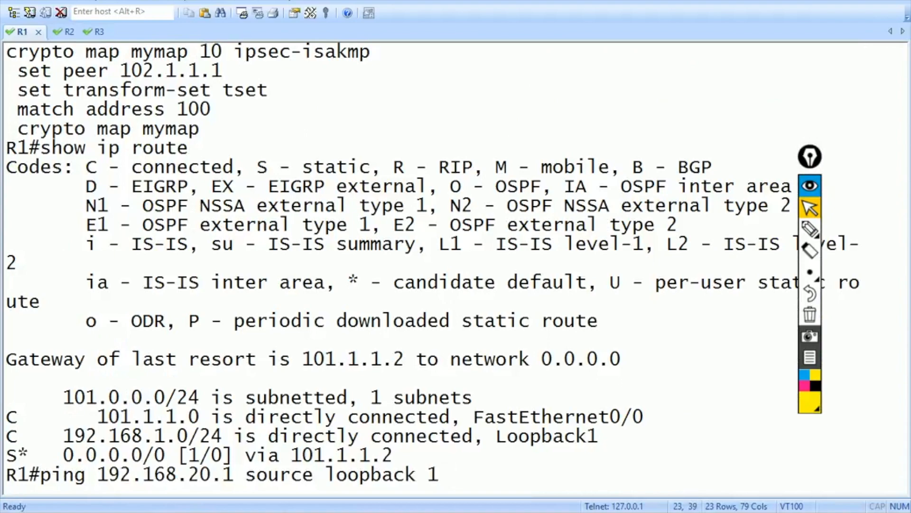
key("Return")
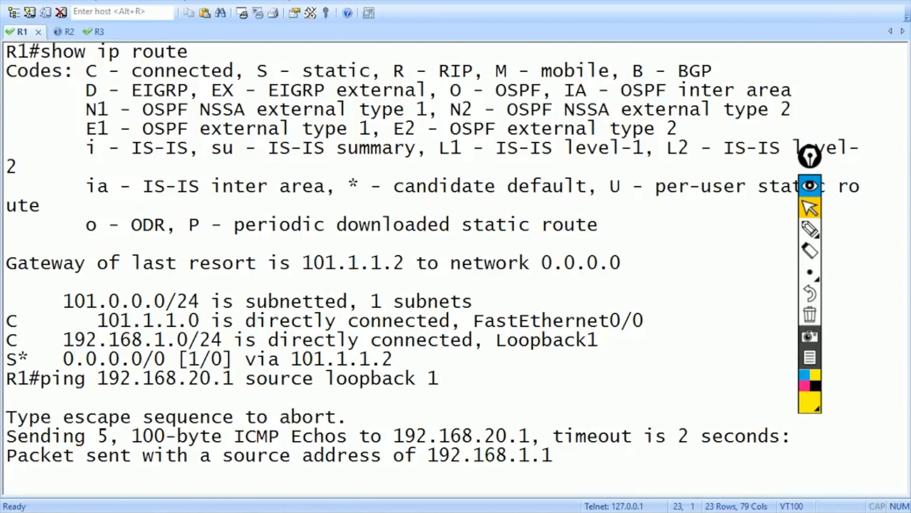
key("ctrl+Tab")
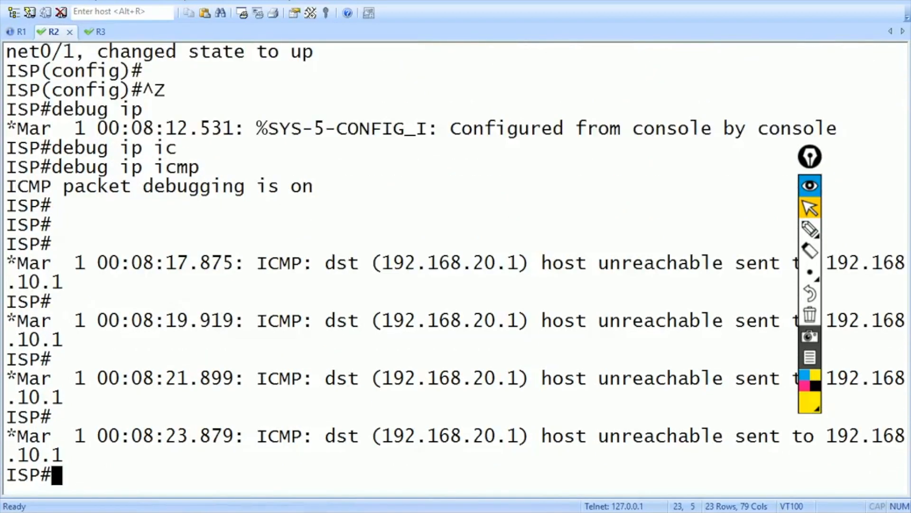
key("alt+1")
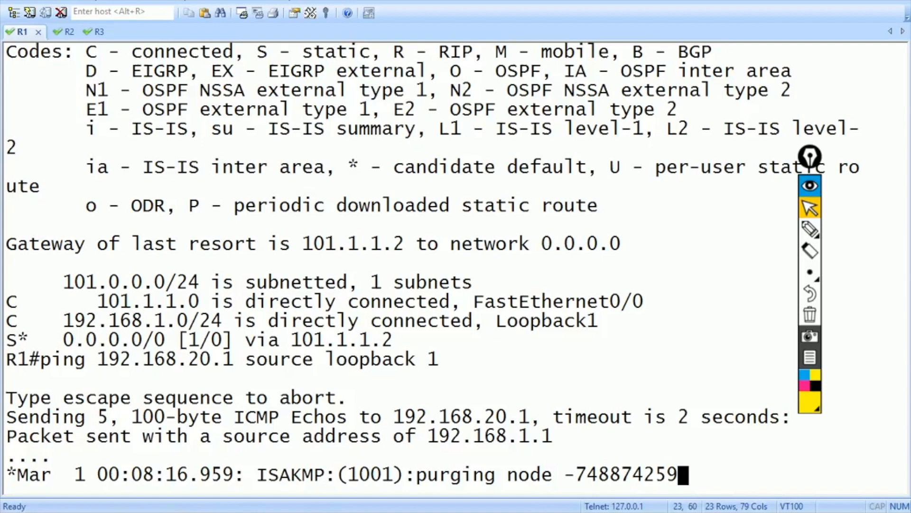
key("Return")
key("Return")
key("Return")
type("show run int f0/0")
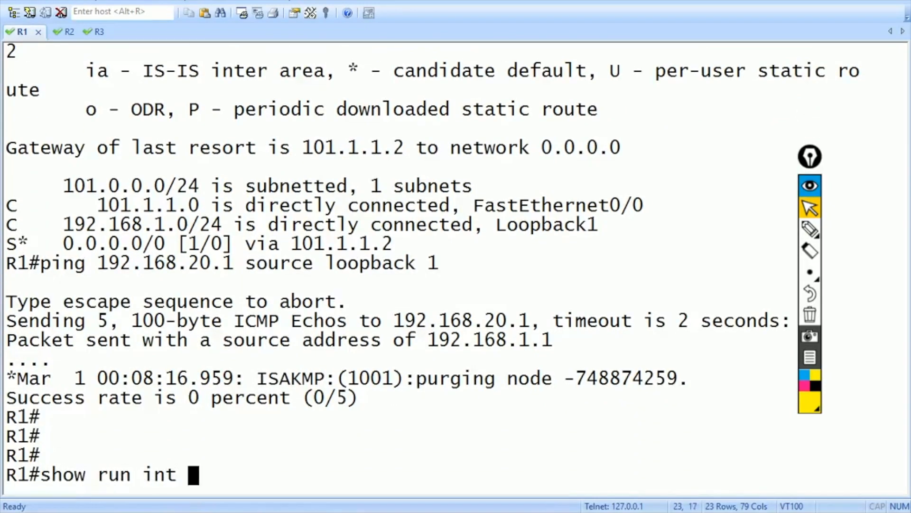
- Show R1's FastEthernet0/0 and Loopback1 configurations, with Loopback1 at 192.168.1.1/24
key("Return")
key("Return")
key("Return")
type("show run int lo1")
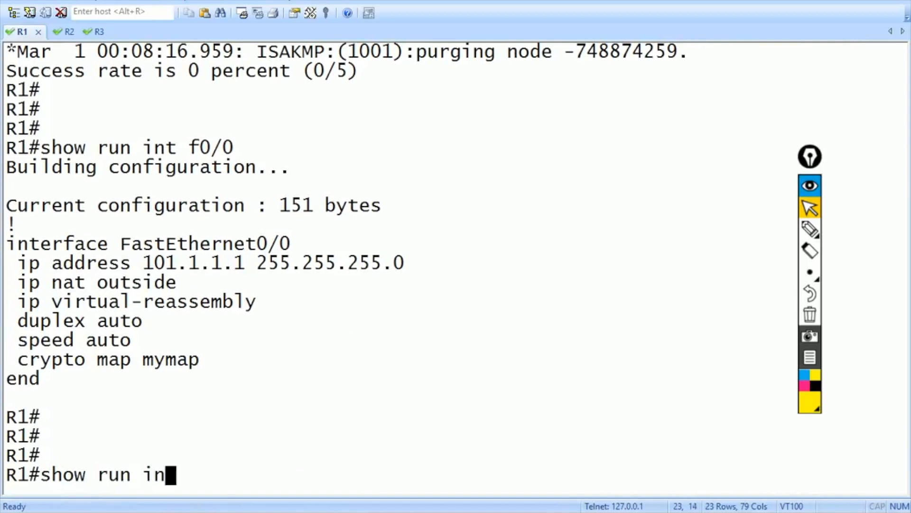
key("Return")
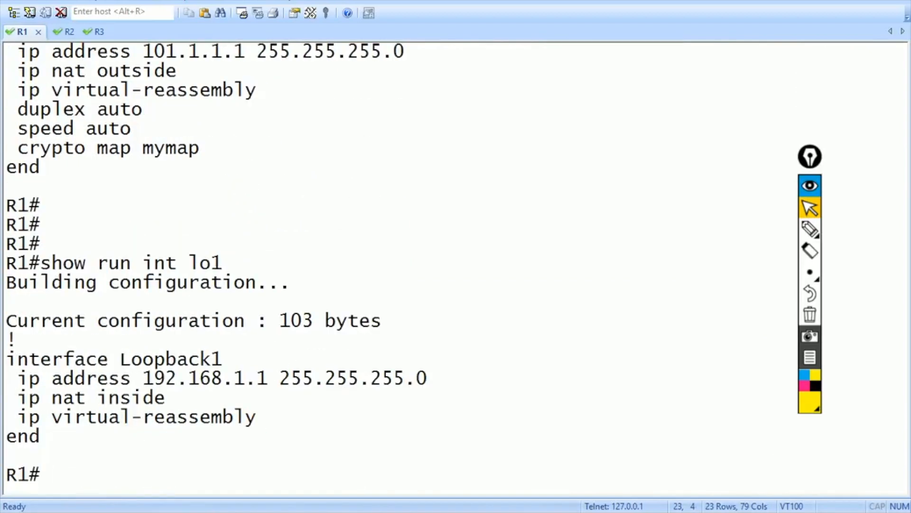
- Compare the crypto configurations on the ISP router and on R1
key("alt+2")
type("show run ")
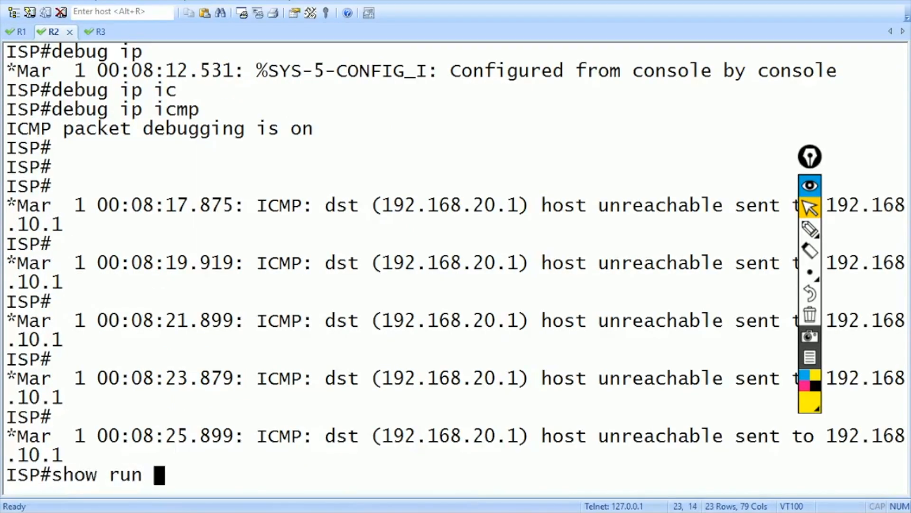
type("| sec c")
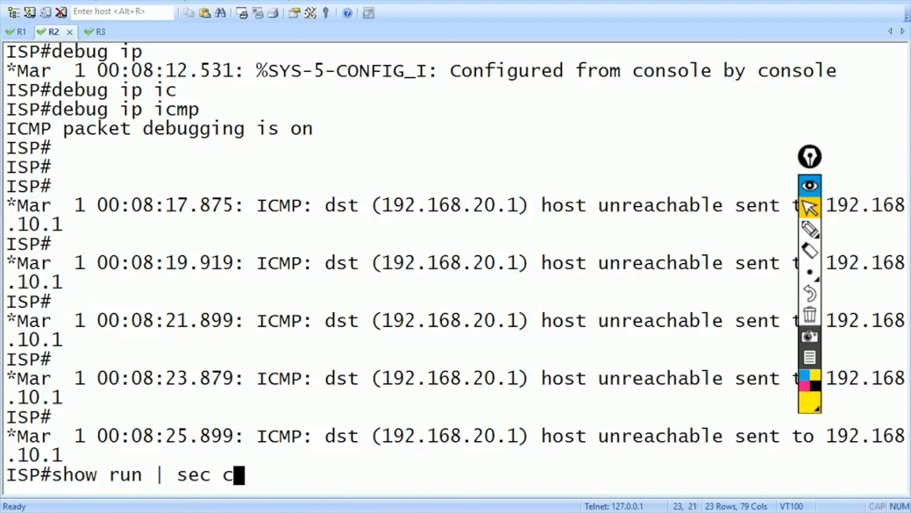
type("rypto")
key("Return")
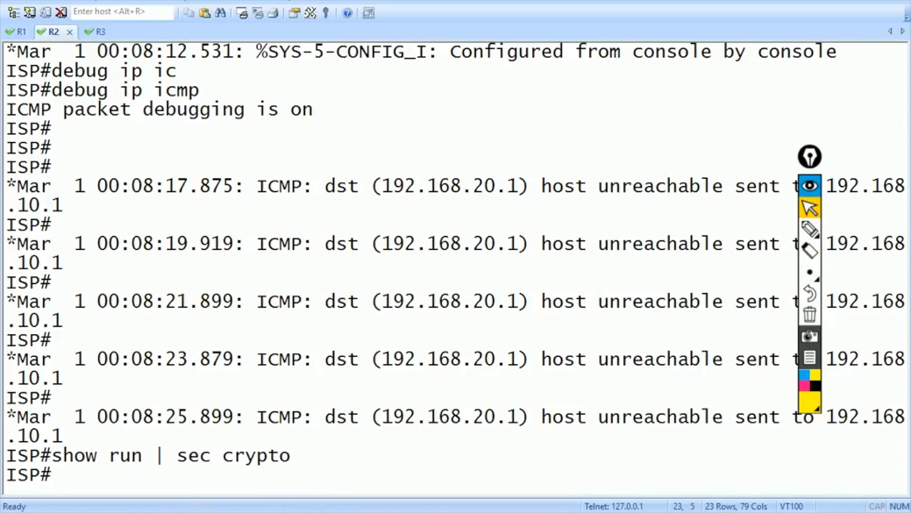
key("alt+1")
type("show run ")
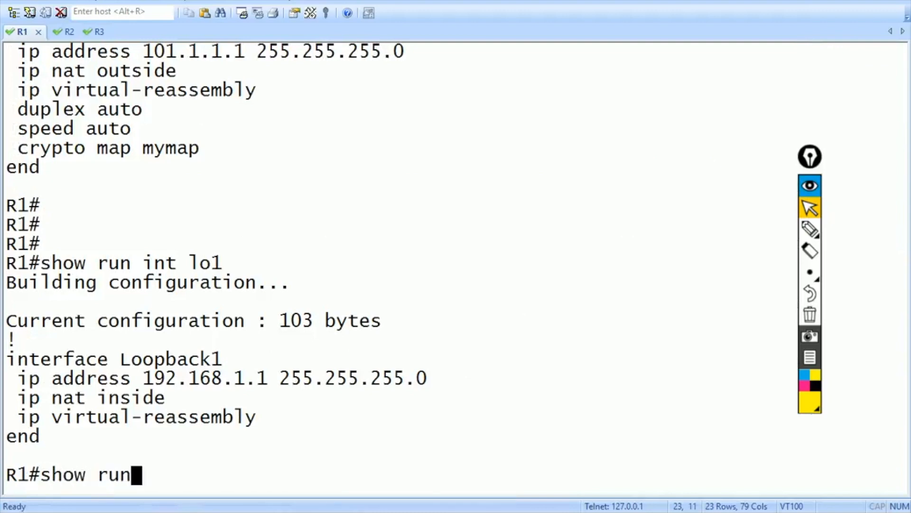
type("| sec crypto")
key("Return")
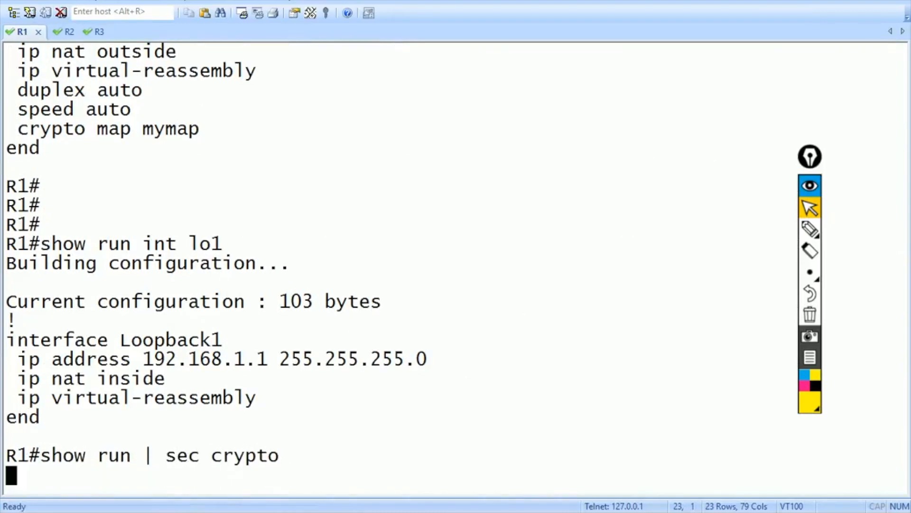
- Check R1's access list 100 (15 matches) and f0/0 config with crypto map mymap
type("show")
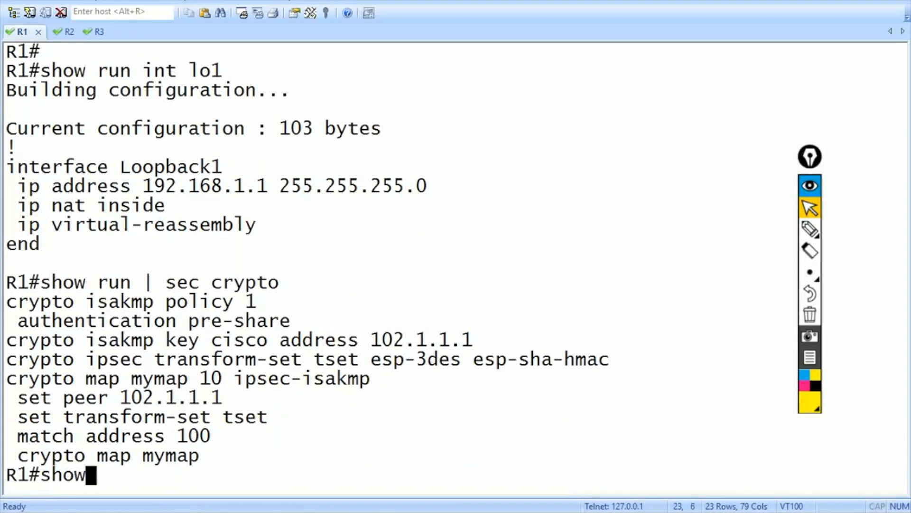
type(" ip access")
key("Tab")
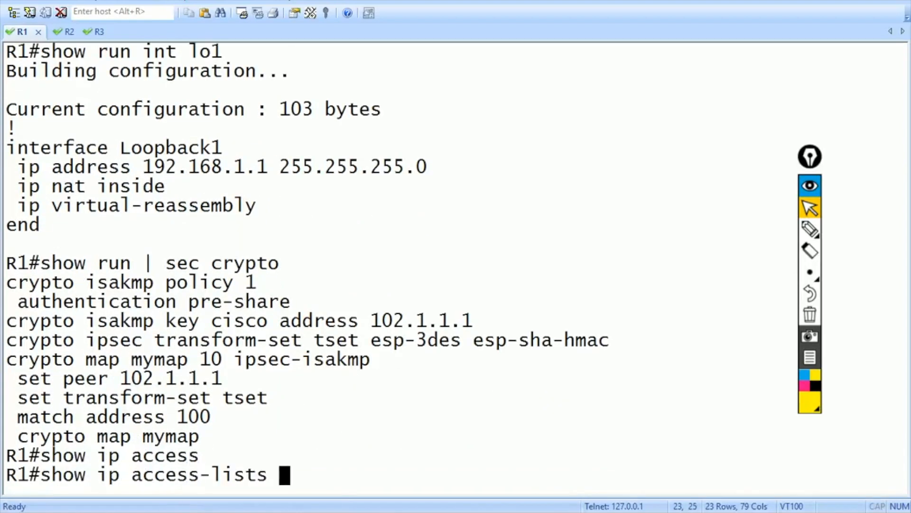
key("Return")
key("Return")
key("Return")
key("Return")
key("Return")
key("Return")
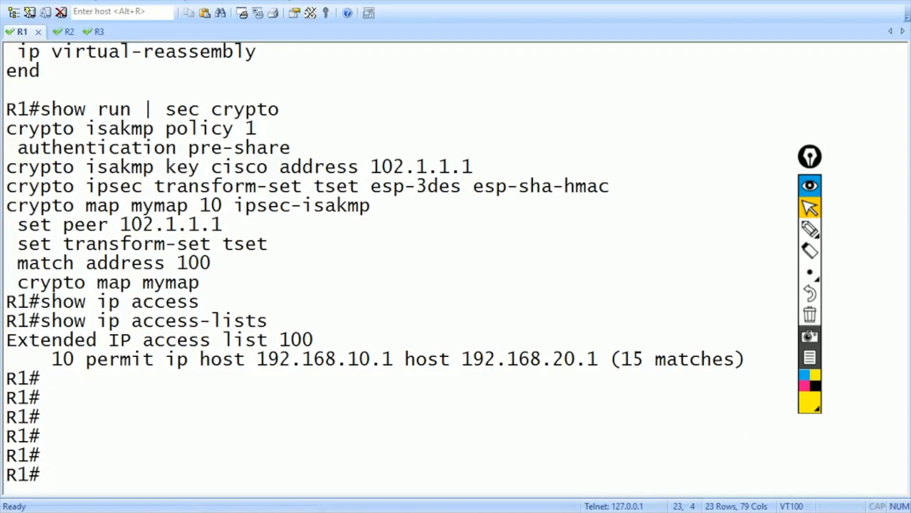
type("show run int f0/0")
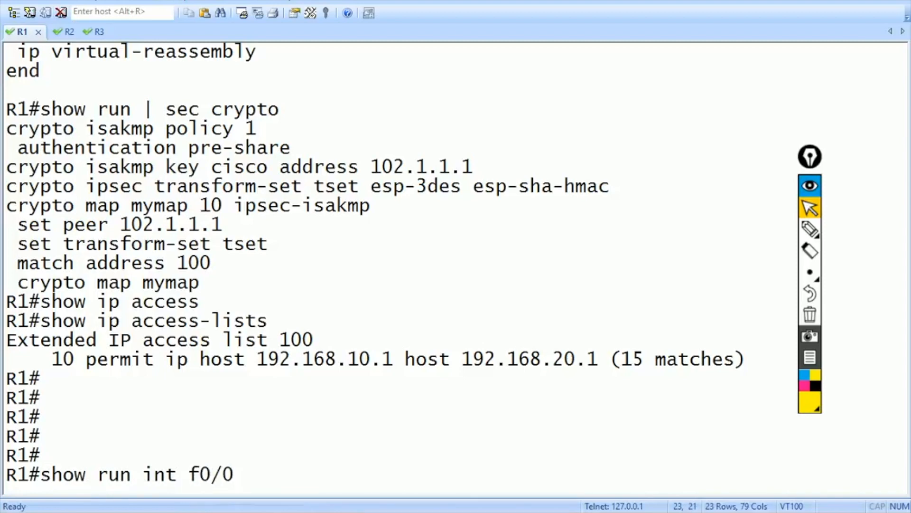
key("Return")
key("Return")
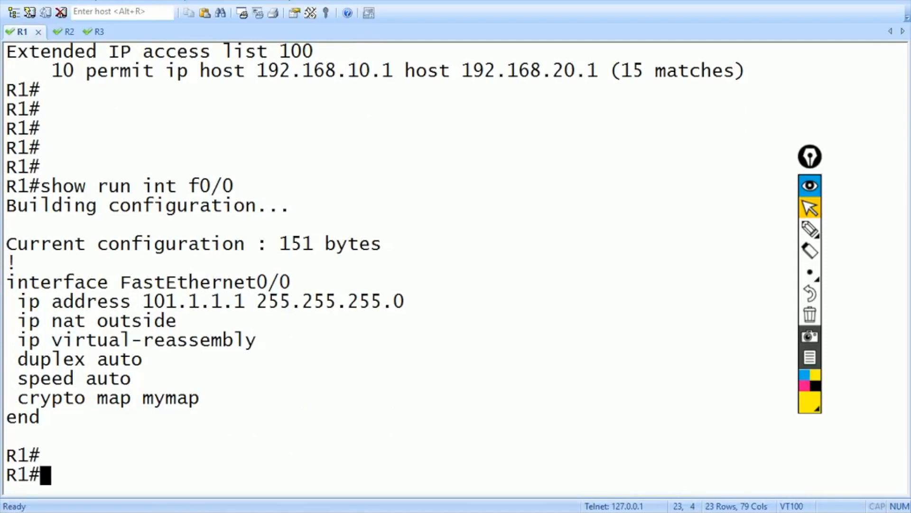
left_click_drag(18, 398, 199, 397)
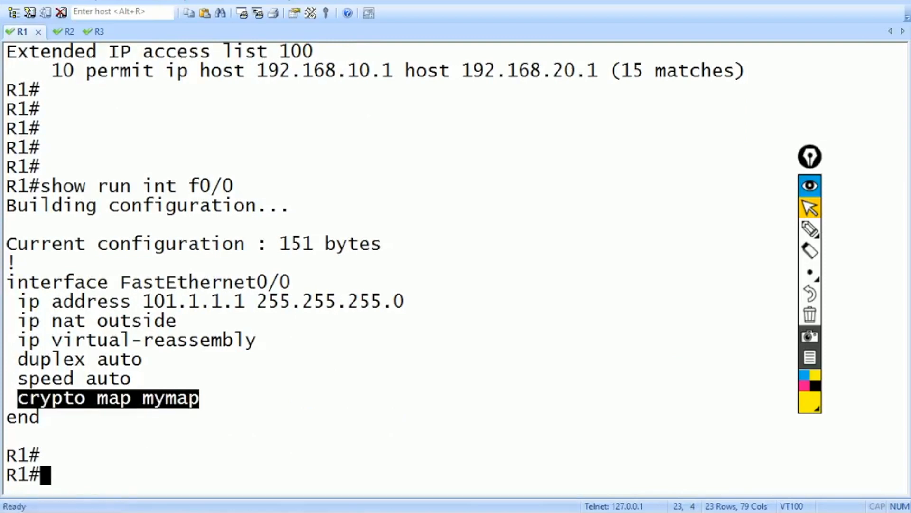
scroll(455, 266, "up", 2)
left_click_drag(246, 167, 472, 186)
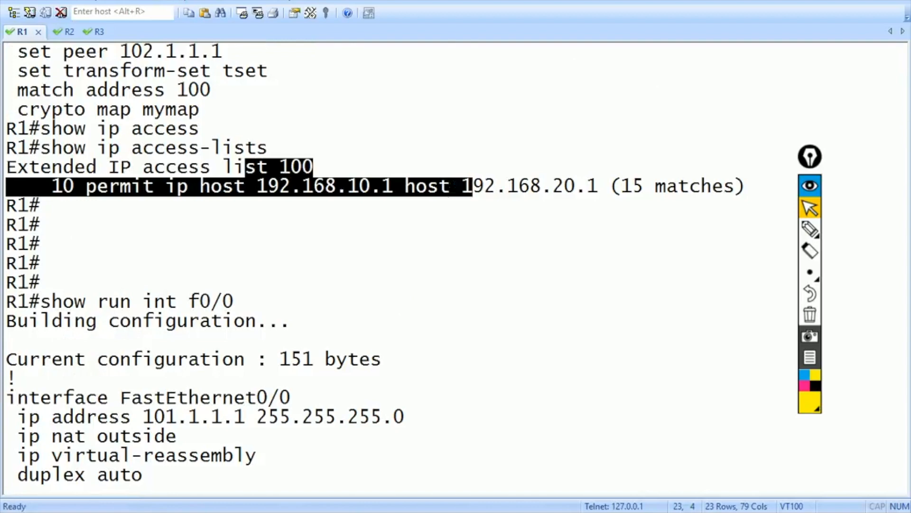
scroll(473, 185, "up", 3)
left_click_drag(5, 224, 177, 224)
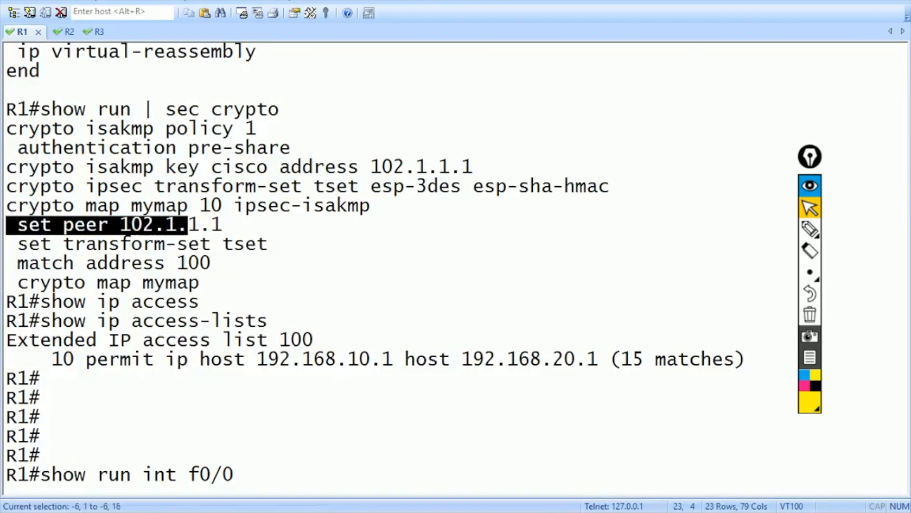
left_click_drag(6, 244, 210, 244)
left_click_drag(7, 263, 211, 263)
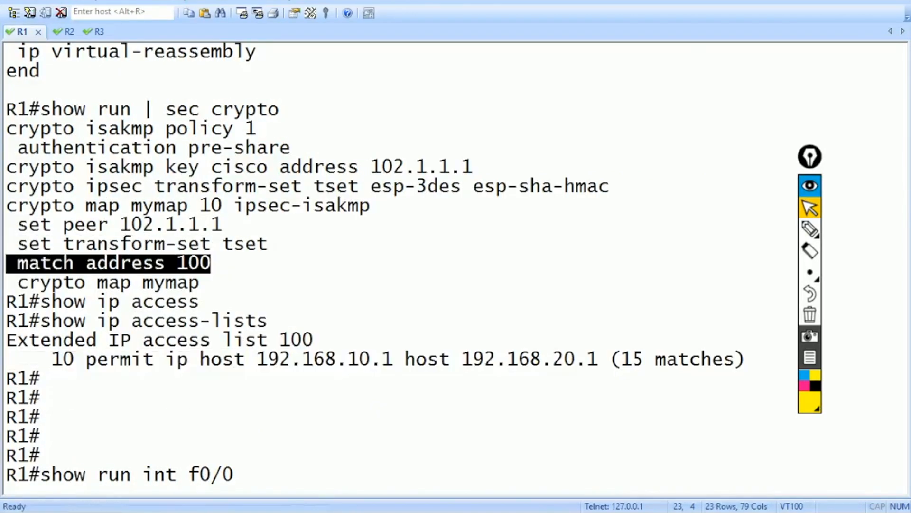
left_click_drag(7, 128, 290, 148)
left_click_drag(109, 167, 462, 166)
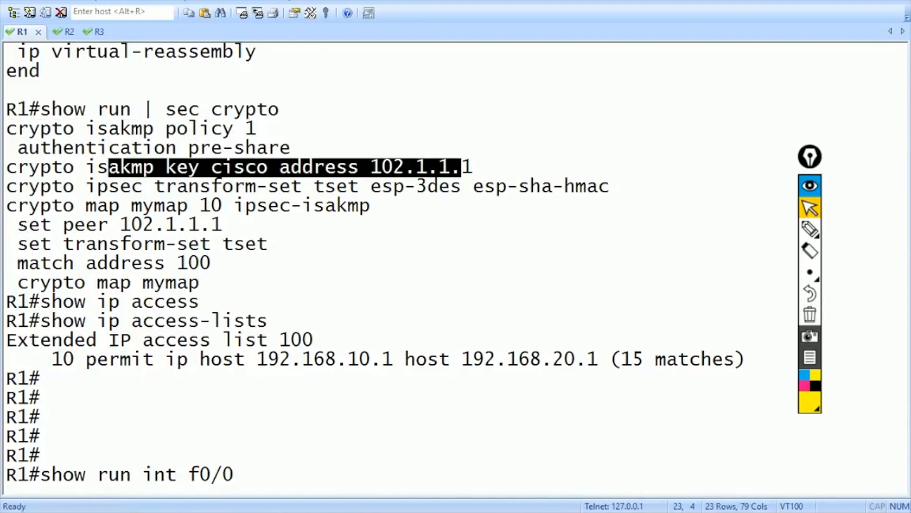
key("Return")
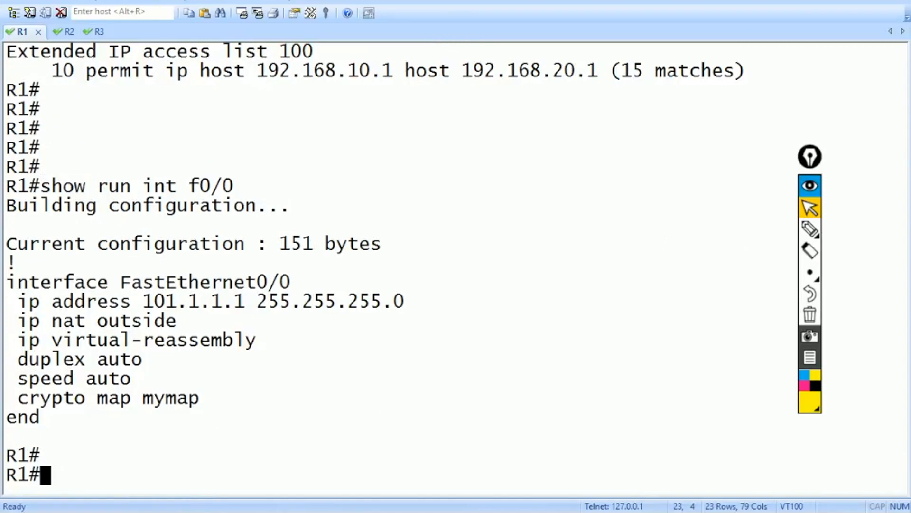
scroll(456, 261, "up", 3)
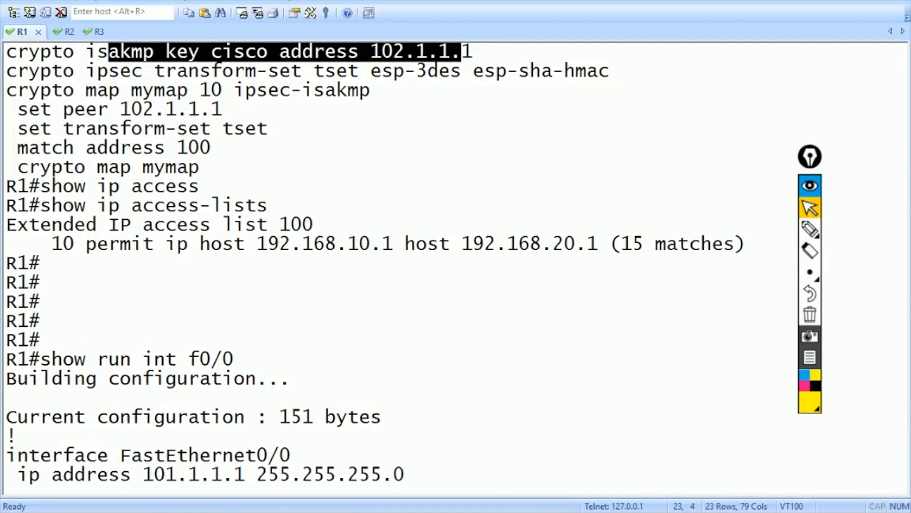
scroll(456, 261, "down", 3)
- Show R1's NAT lines, including static 192.168.1.1 to 192.168.10.1, and its routing table
type("show r")
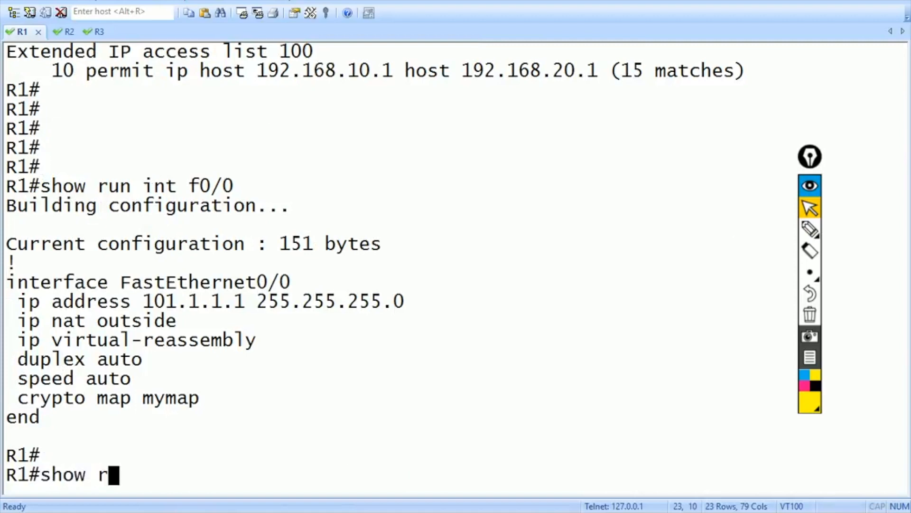
type("un | sec ip nat")
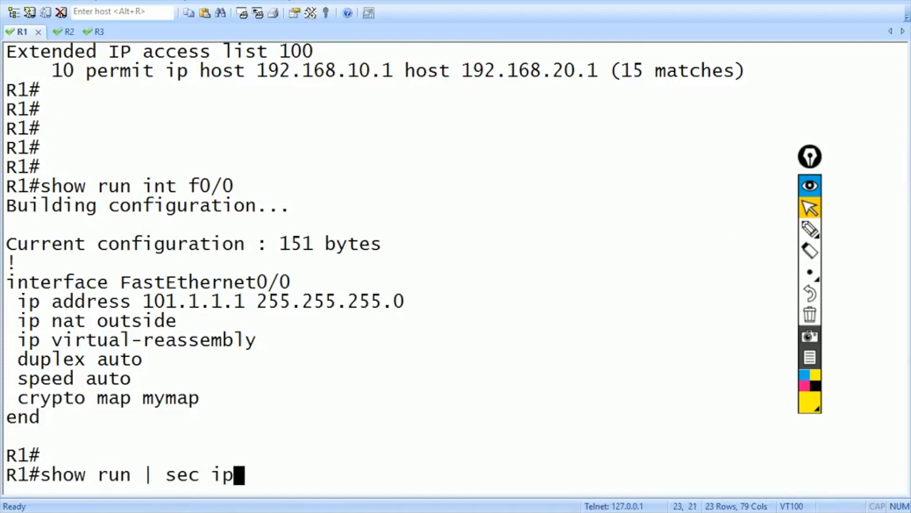
key("Return")
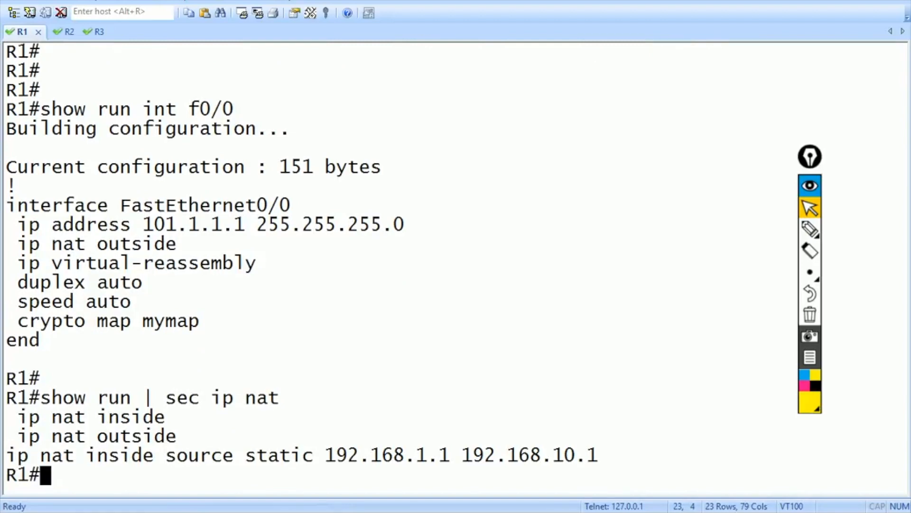
type("show ip route")
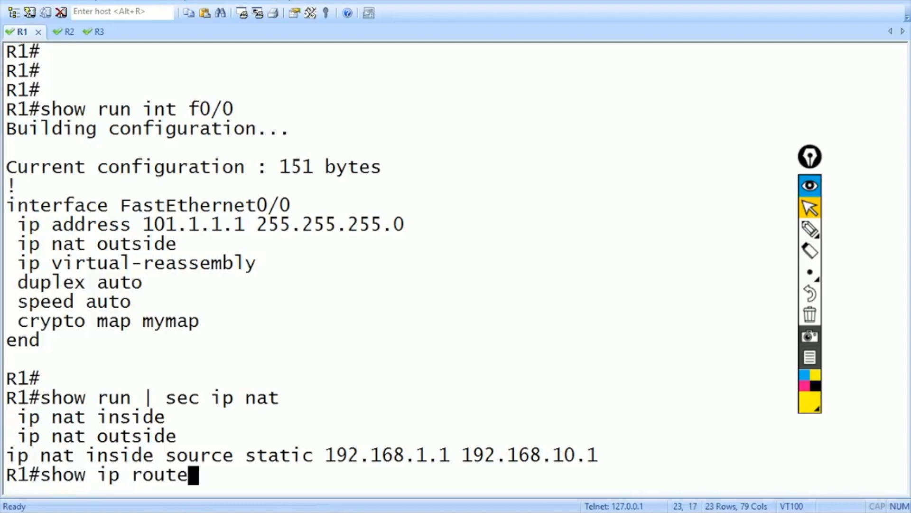
key("Return")
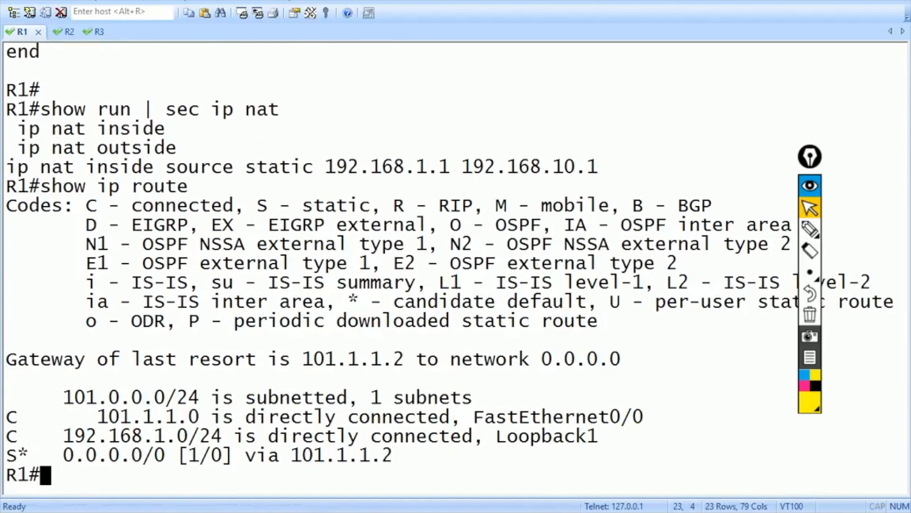
- Remove crypto map mymap from R1's FastEthernet0/0 interface
type("cibf")
key("BackSpace")
key("BackSpace")
key("BackSpace")
key("BackSpace")
type("conf t")
key("Return")
type("int f0/0")
key("Return")
type("no cry")
key("Tab")
type("map mymap")
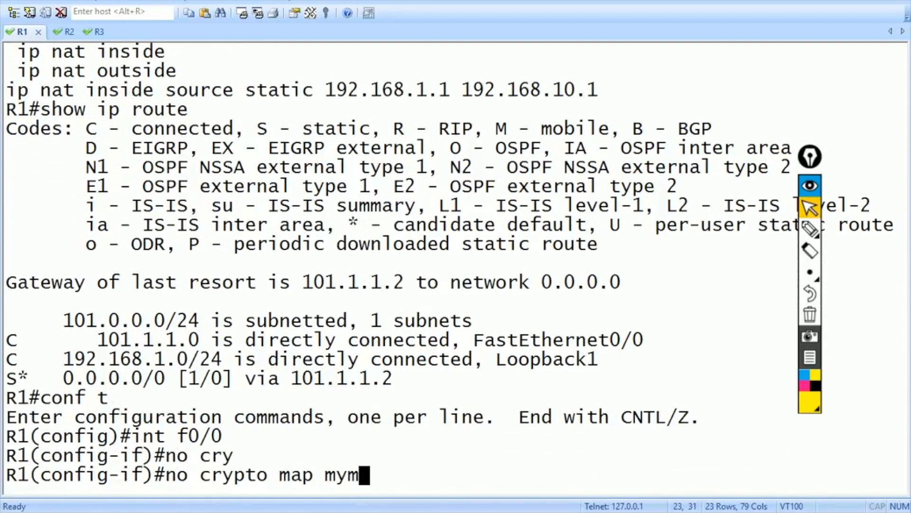
key("Return")
- Reapply crypto map mymap on f0/0 and return to privileged exec mode
type("cry")
key("Tab")
type("map m")
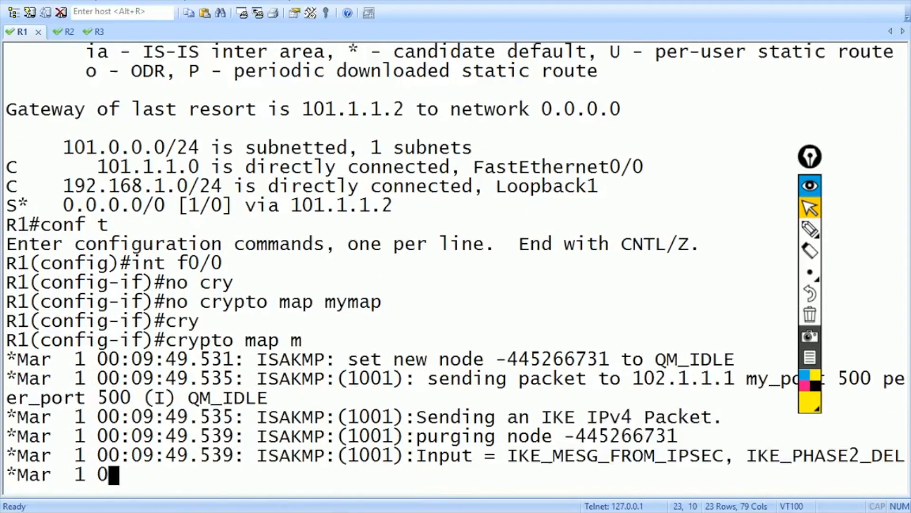
type("ymap")
key("Return")
type("exit")
key("Return")
key("ctrl+z")
- Rerun the loopback 1 ping to 192.168.20.1, which still gets 0/5
key("Return")
key("Return")
key("Return")
key("Return")
key("Return")
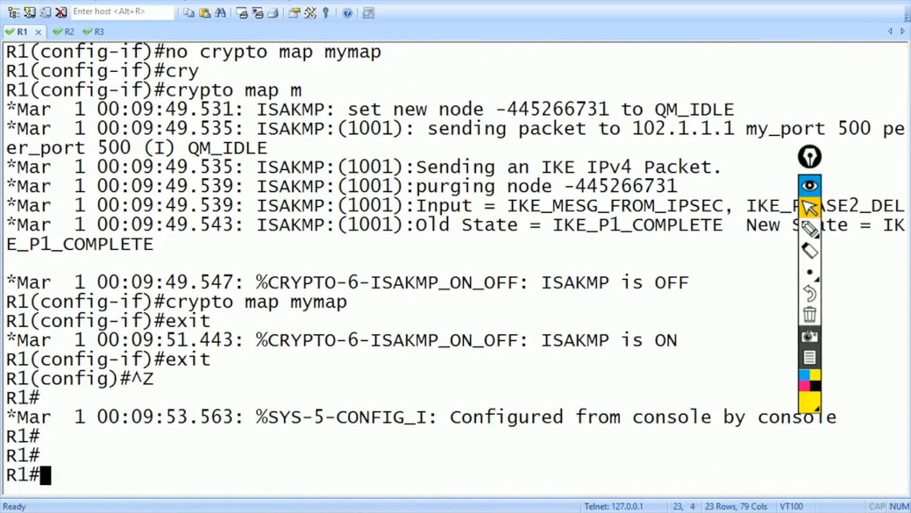
key("Up")
key("Up")
key("Up")
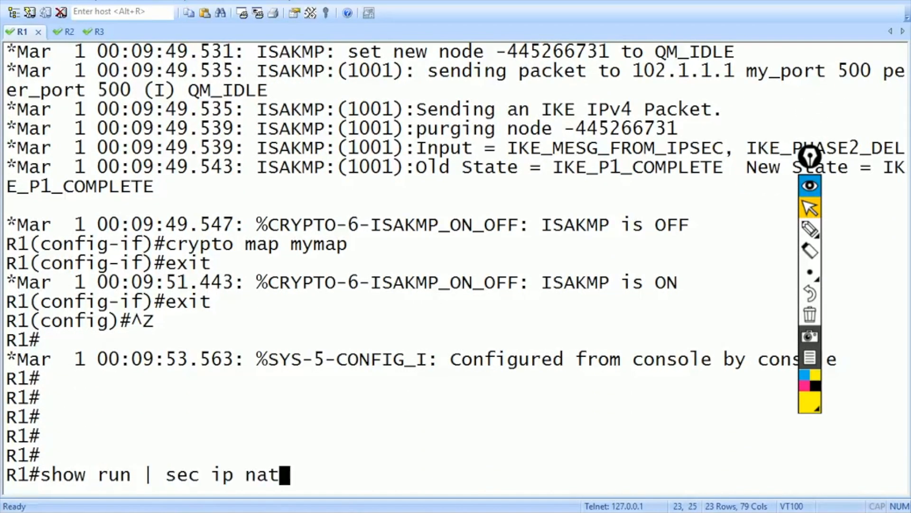
key("Up")
key("Up")
key("Up")
key("Up")
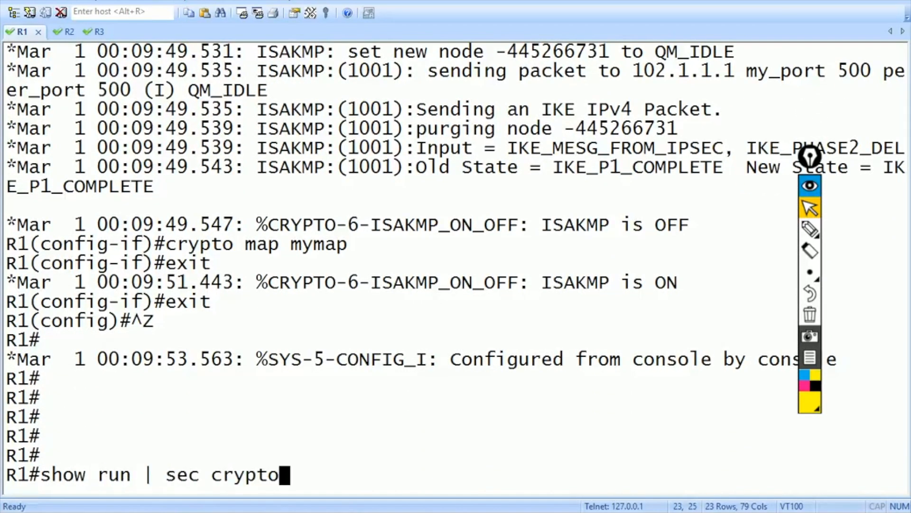
key("Up")
key("Return")
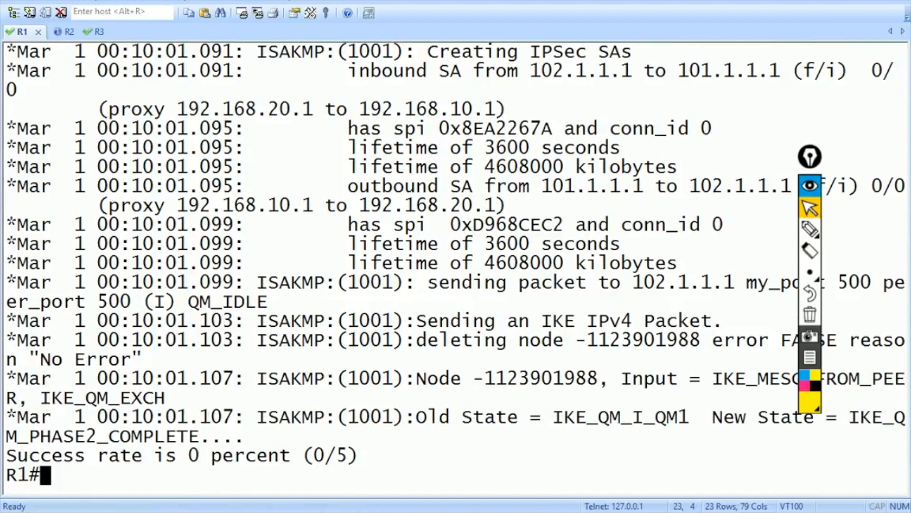
mouse_move(810, 157)
left_mouse_down()
mouse_move(904, 484)
mouse_move(907, 456)
left_mouse_up()
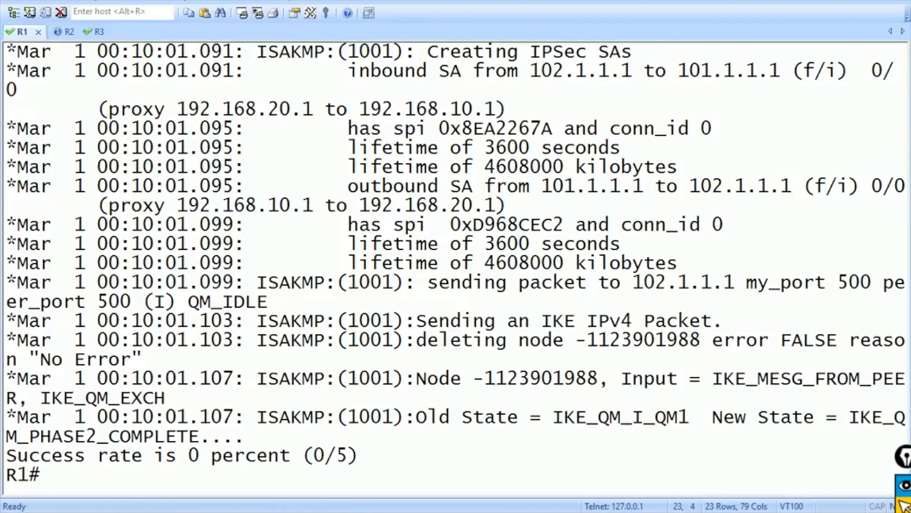
- On R3, show the NAT lines and the FastEthernet0/0 and Loopback1 configurations
key("ctrl+Tab")
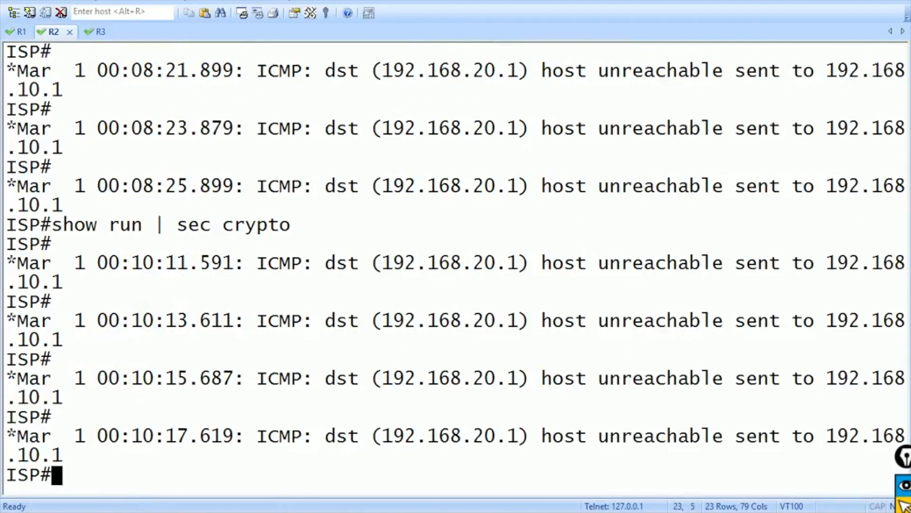
key("ctrl+Tab")
type("sh")
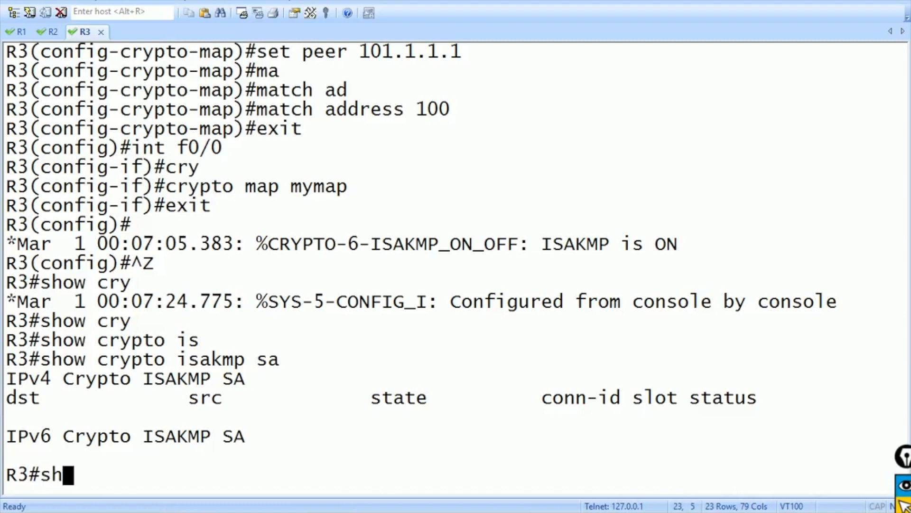
type("ow run | sec ip nat")
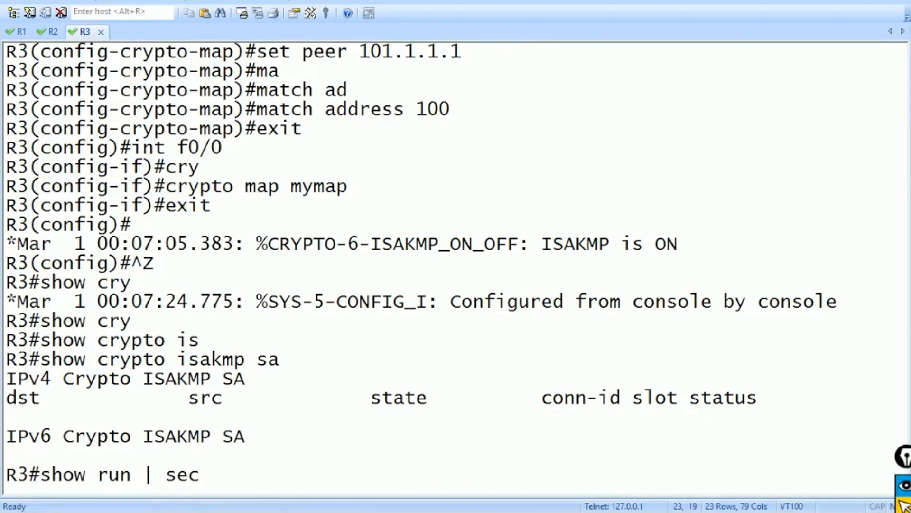
key("Return")
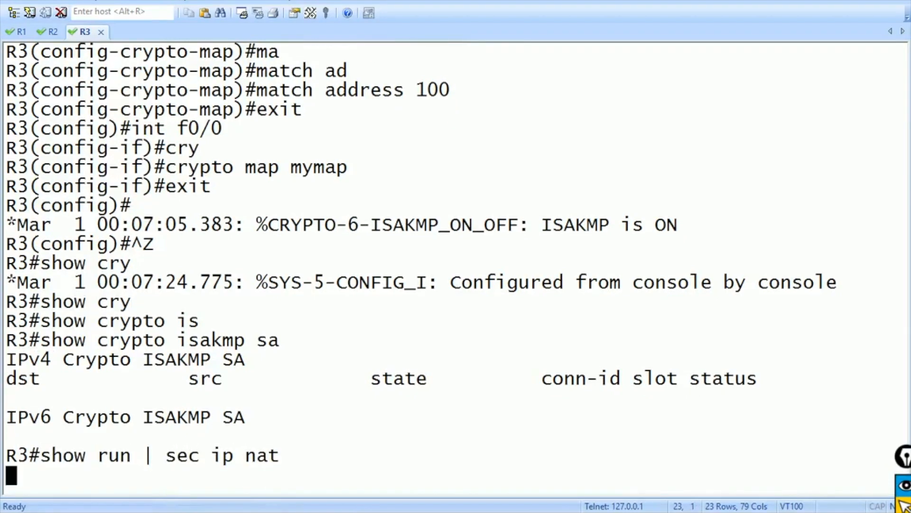
type("show run int f0")
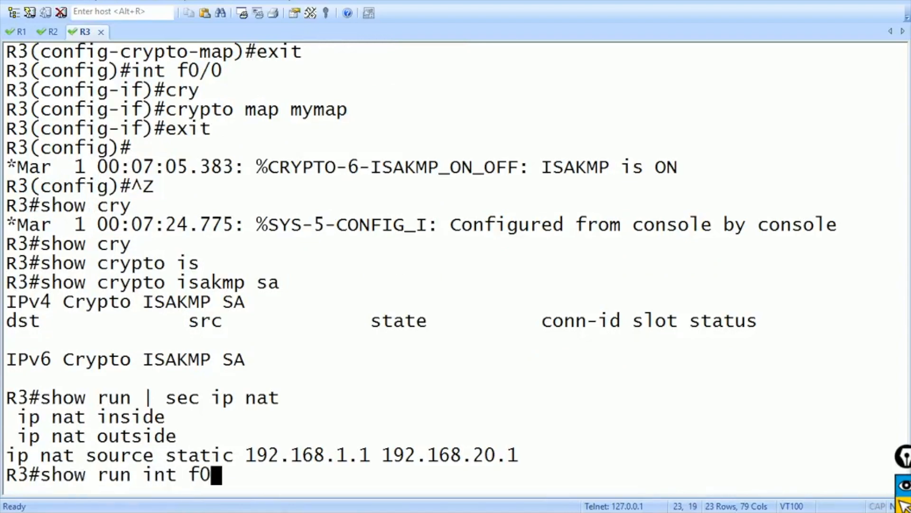
type("/0")
key("Return")
type("show run int ")
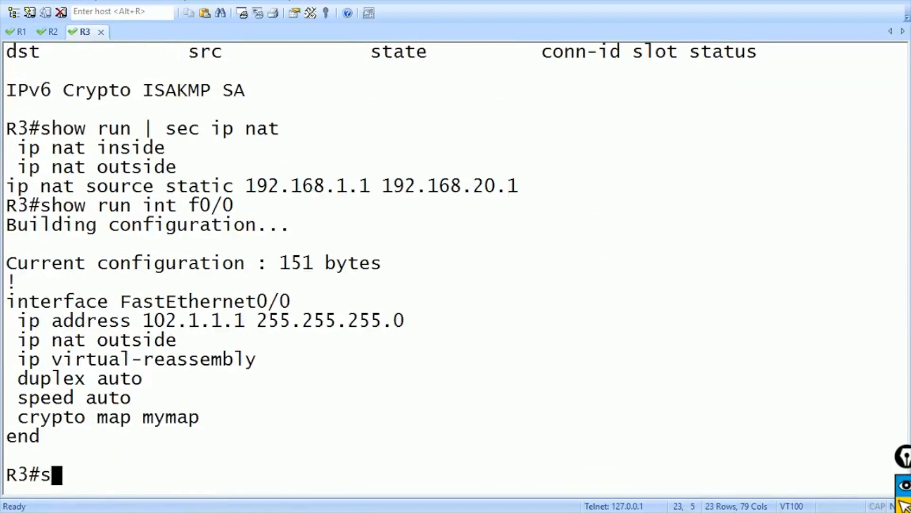
type("lo1")
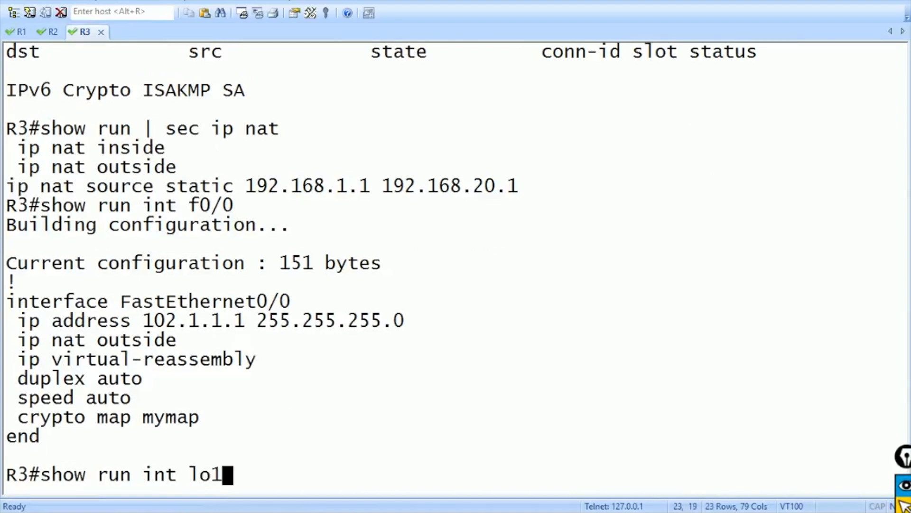
key("Return")
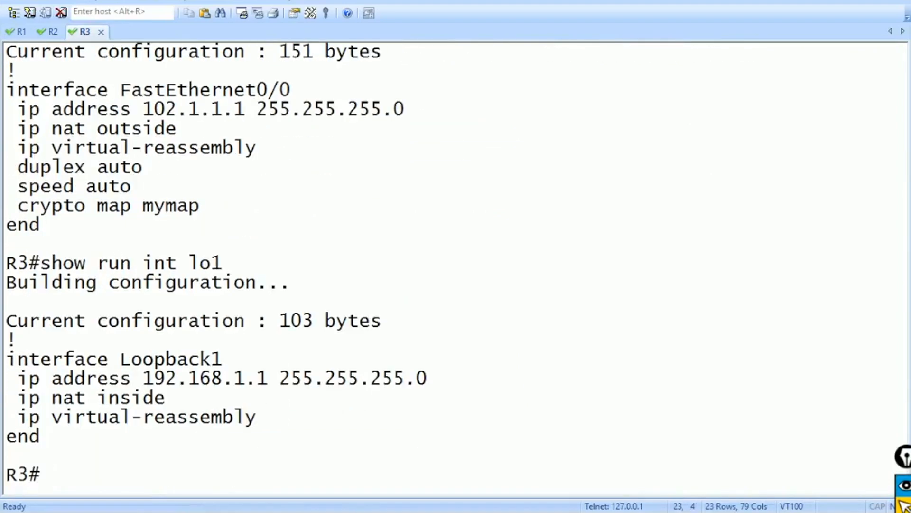
- Show R3's access list match counts and its active ISAKMP security association
type("sho")
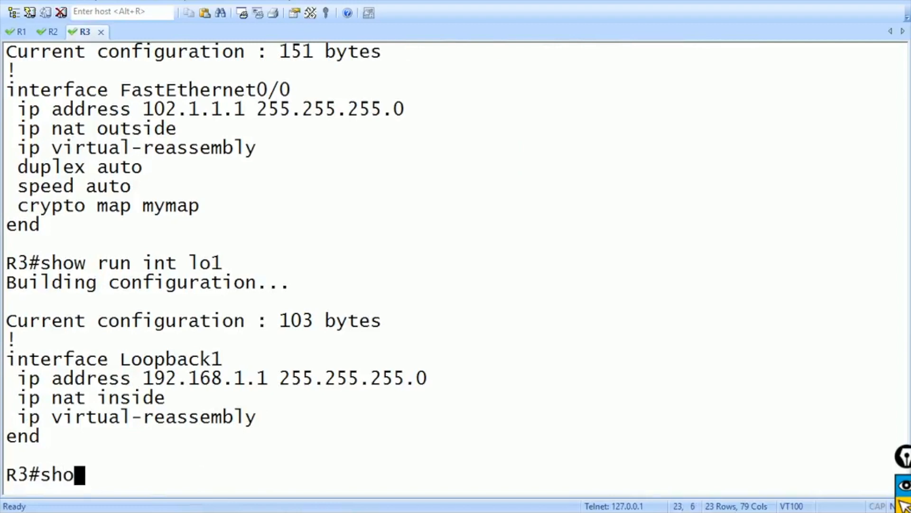
type("w ip access")
key("Tab")
key("Return")
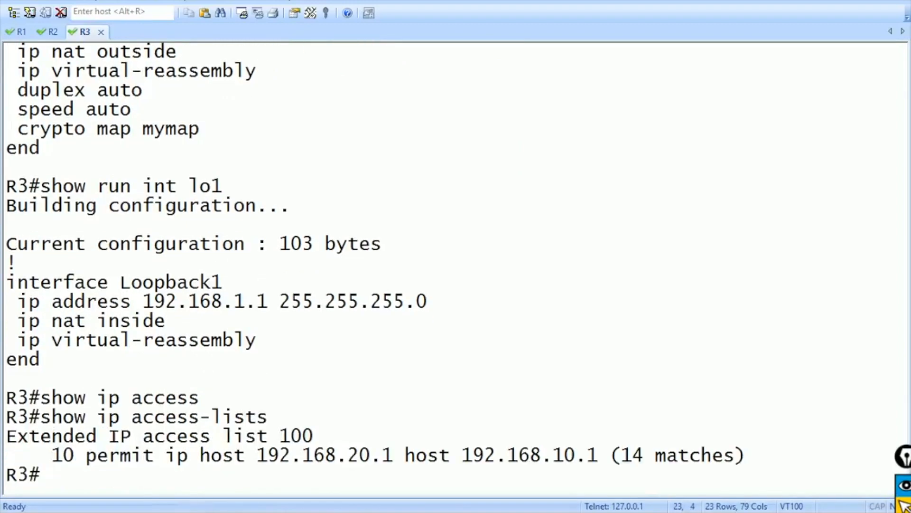
type("sho")
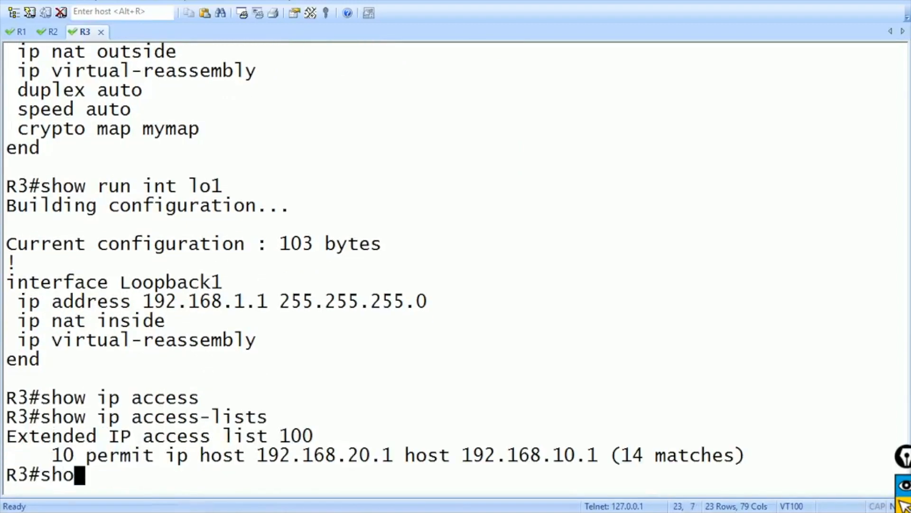
type("w cry")
key("Tab")
type("is")
key("Tab")
type("sa")
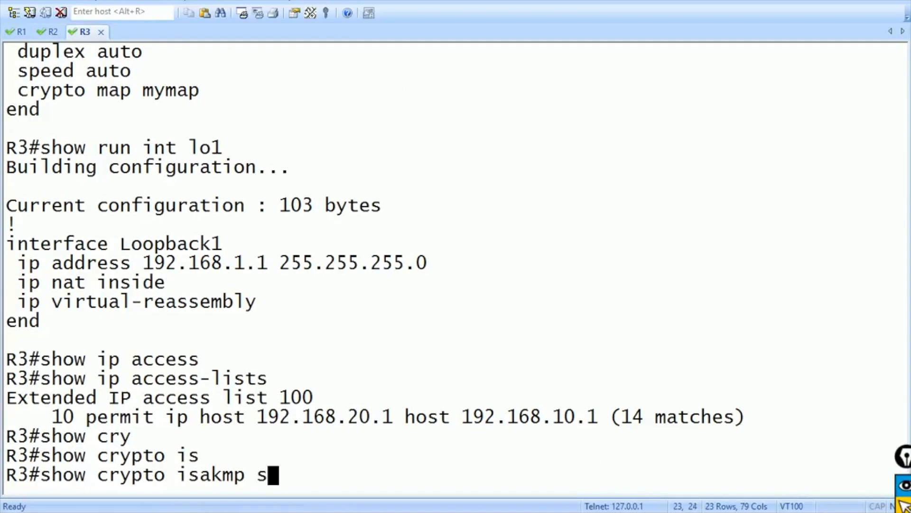
key("Return")
- Rerun R1's loopback ping and check the ISP's host-unreachable messages for 192.168.20.1
type("sh")
key("BackSpace")
key("BackSpace")
key("ctrl+Tab")
key("Up")
key("Return")
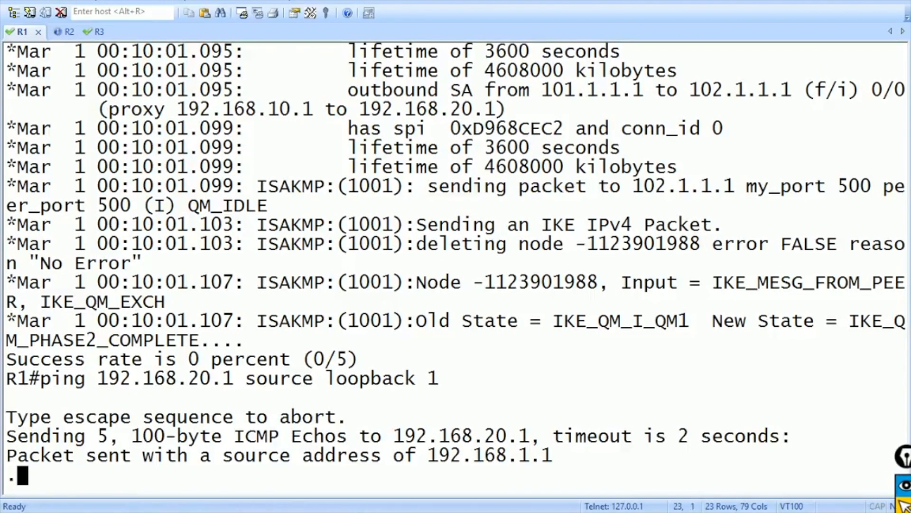
key("ctrl+Tab")
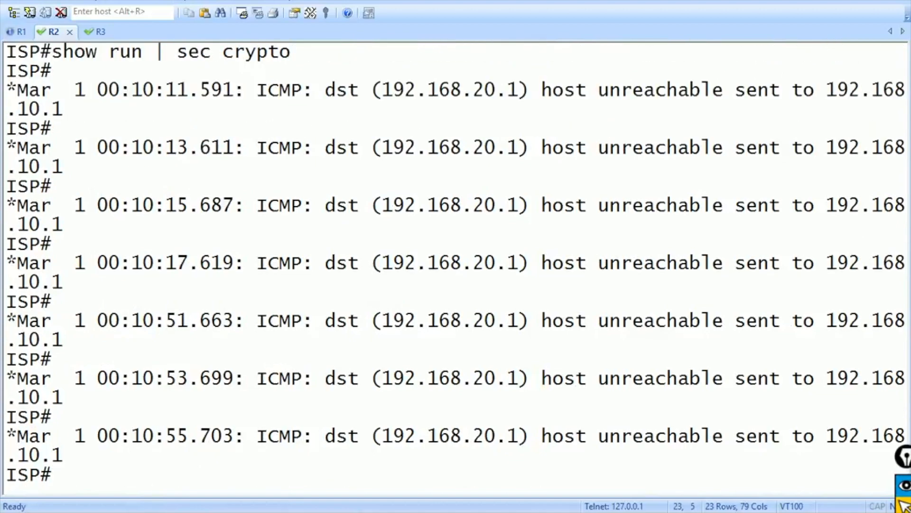
key("ctrl+Tab")
- Show R3's IPsec security associations with 'show crypto ipsec sa'
type("show cry")
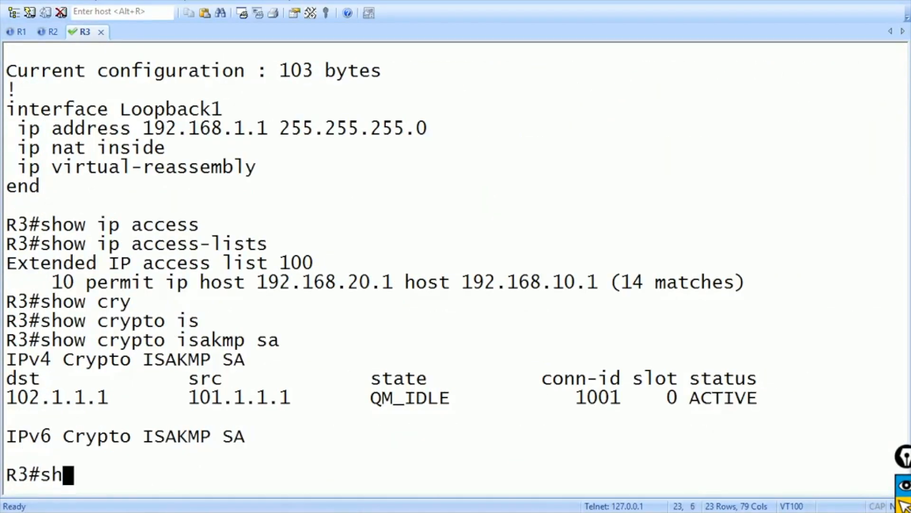
key("Tab")
type("ip")
key("Tab")
type("sa")
key("Return")
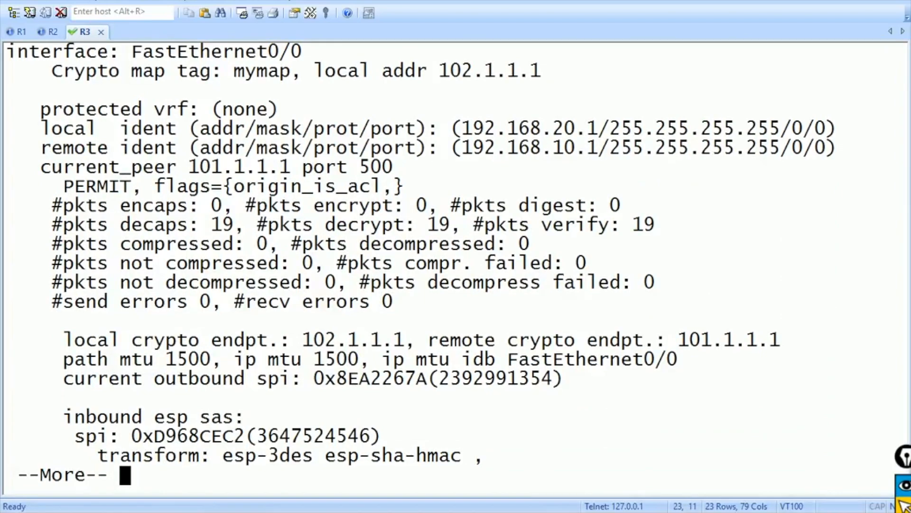
key("space")
key("space")
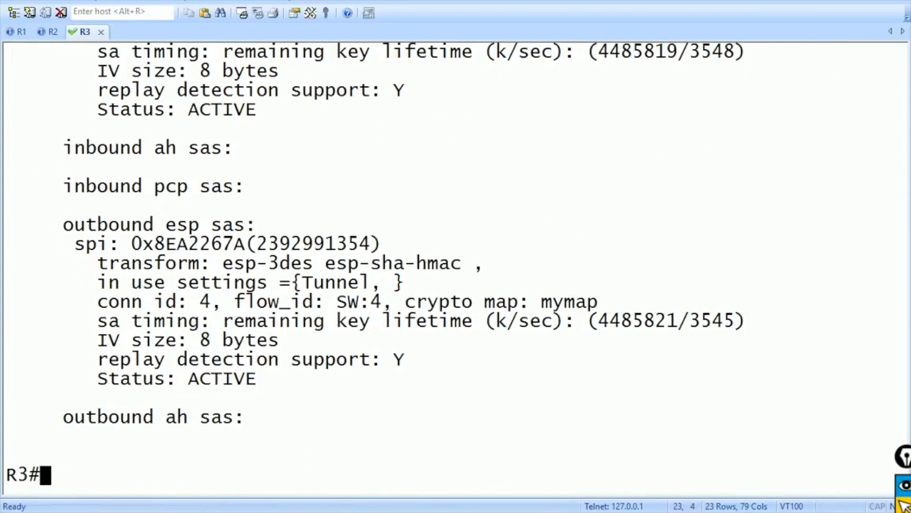
key("Return")
key("Return")
key("Return")
key("Return")
- Show R3's Loopback1 and FastEthernet0/0 configurations and its routing table
type("show ru")
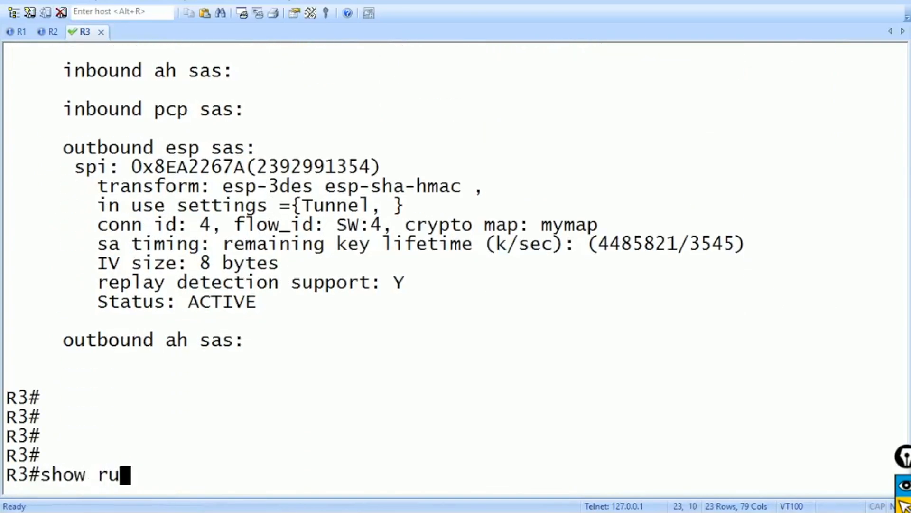
type("n int lo1")
key("Return")
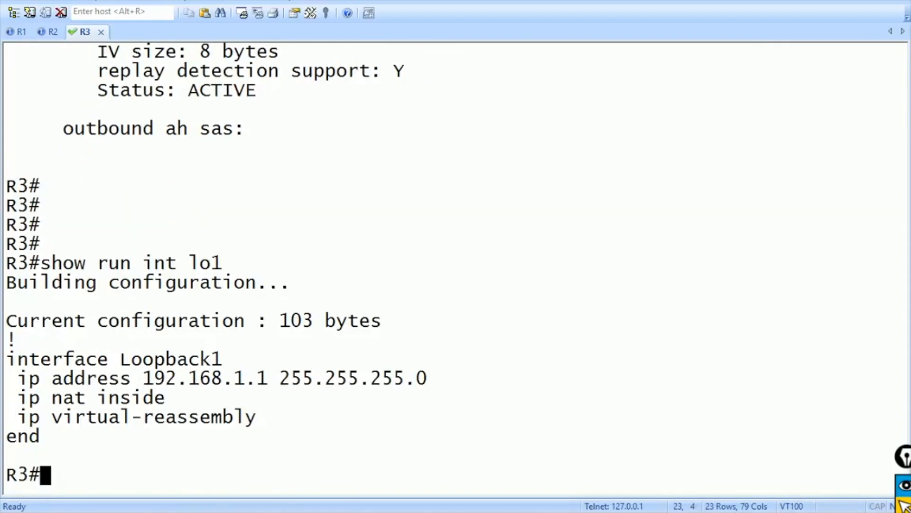
type("sho")
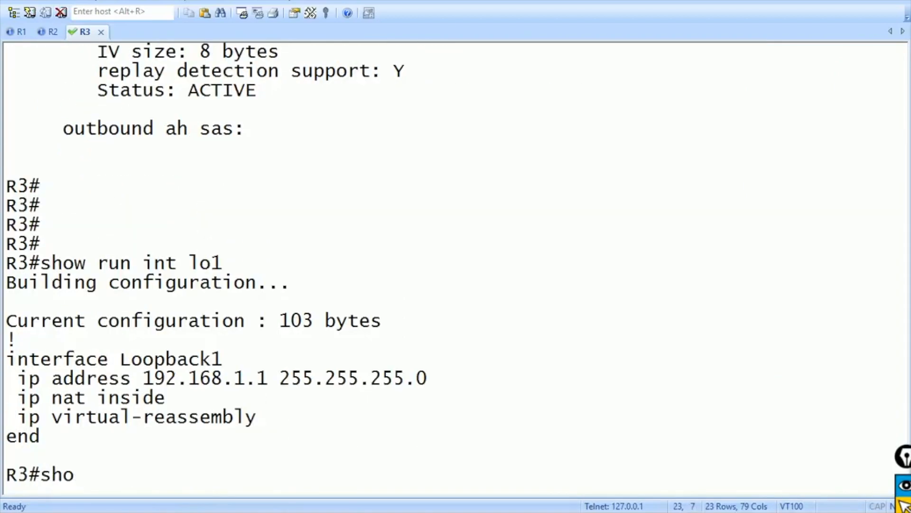
type("w run int ")
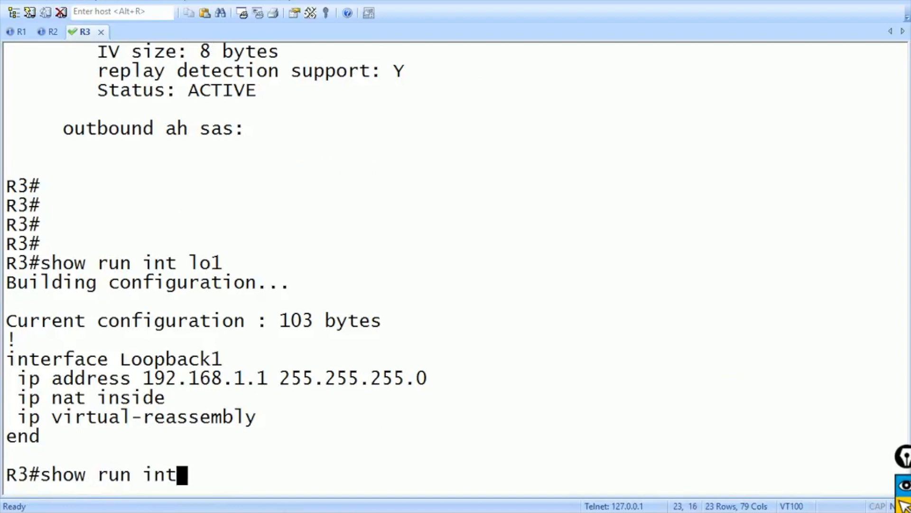
type("f0/0")
key("Return")
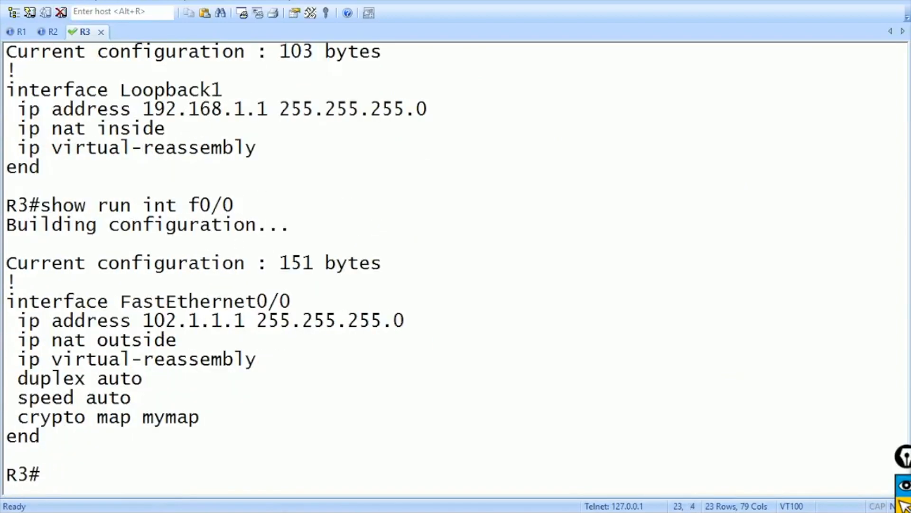
type("show ip route")
key("Return")
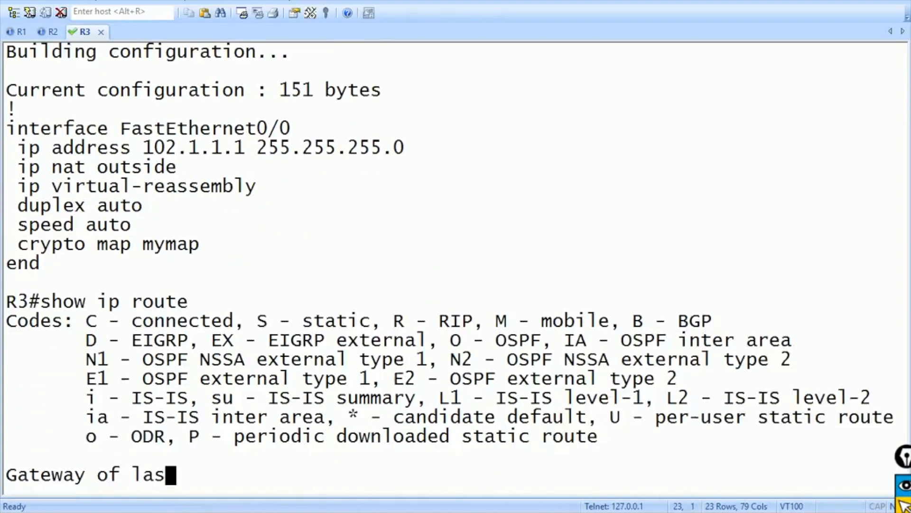
- Show R3's NAT rules, including the static NAT of 192.168.1.1 to 192.168.20.1
type("ping")
key("BackSpace")
key("BackSpace")
key("BackSpace")
key("BackSpace")
key("BackSpace")
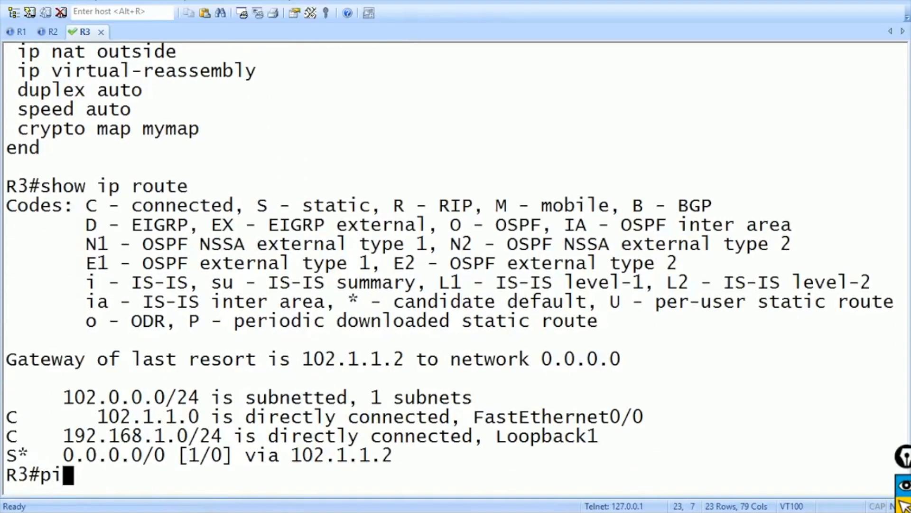
type("show run |")
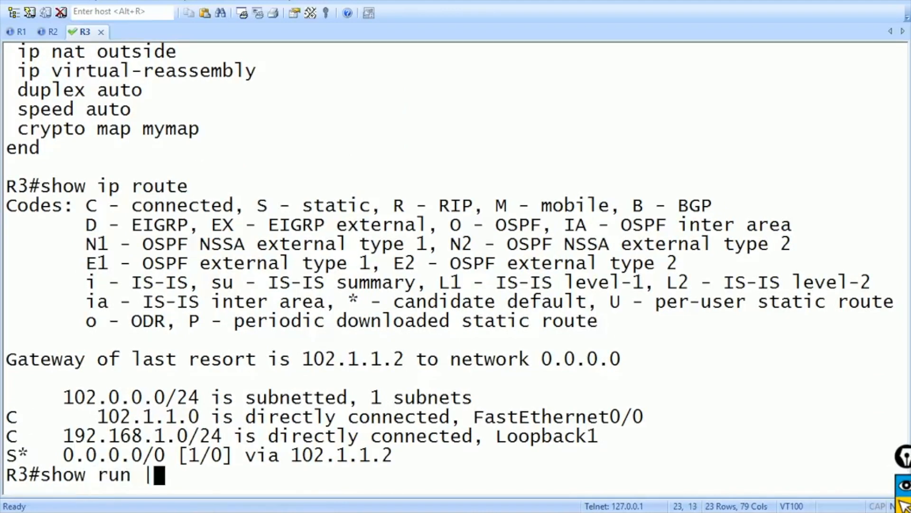
type(" sec ip nat")
key("Return")
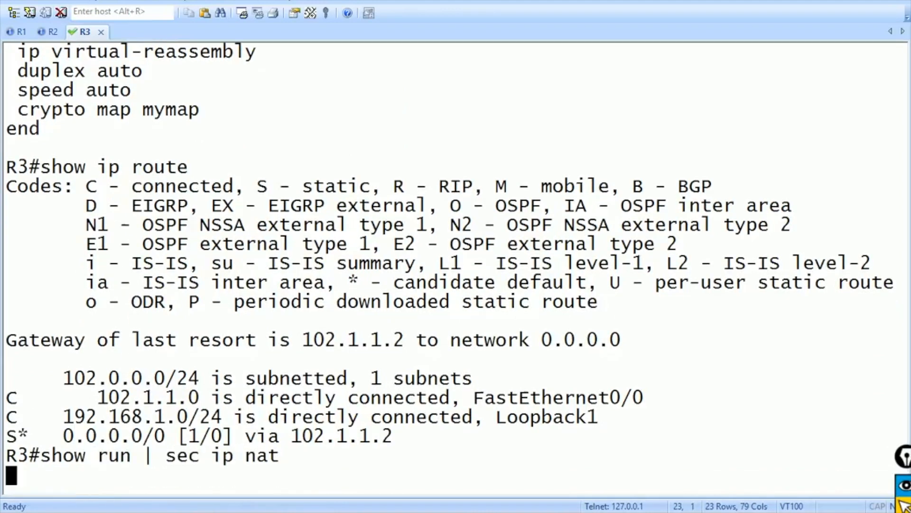
type("sh")
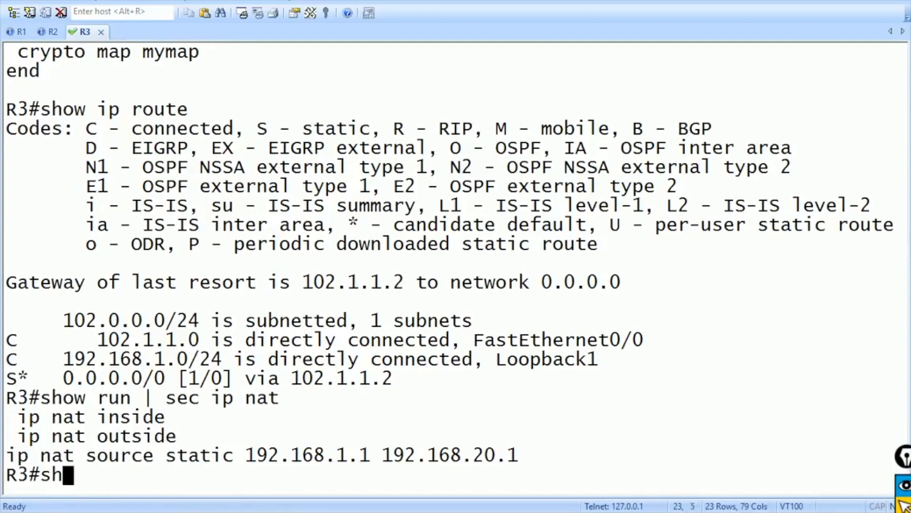
type("ow run | se")
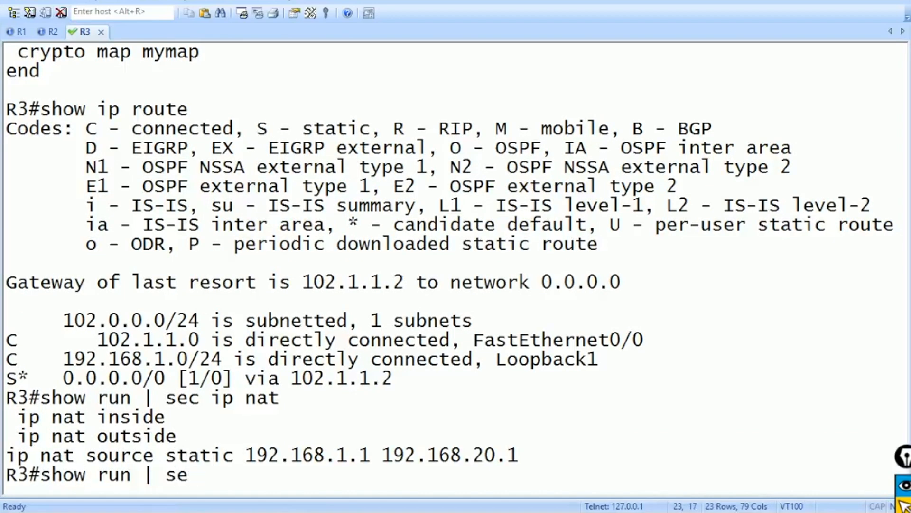
key("BackSpace")
key("BackSpace")
key("BackSpace")
key("BackSpace")
key("BackSpace")
key("BackSpace")
key("BackSpace")
key("BackSpace")
key("BackSpace")
key("BackSpace")
key("BackSpace")
key("BackSpace")
- In R3's configuration mode, remove the old rule 'ip nat source static 192.168.1.1 192.168.20.1'
type("conf t")
key("Return")
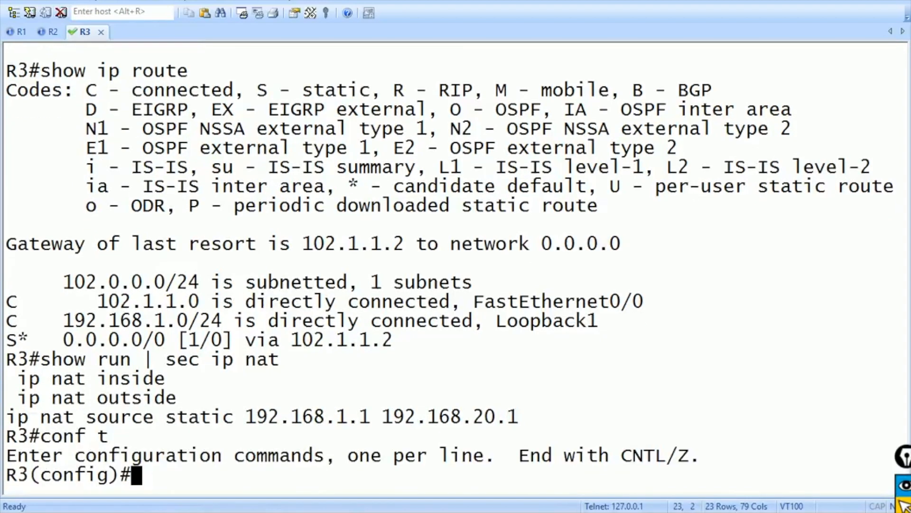
type("no")
triple_click(119, 417)
right_click(119, 417)
key("Return")
- Add 'ip nat inside source static 192.168.1.1 192.168.20.1' on R3
type("ip nat on")
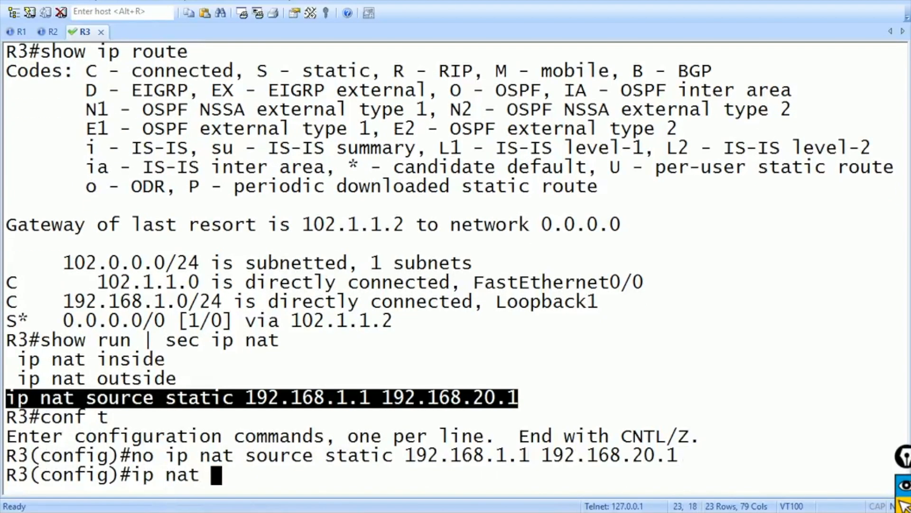
key("Tab")
key("BackSpace")
key("BackSpace")
type("in")
key("Tab")
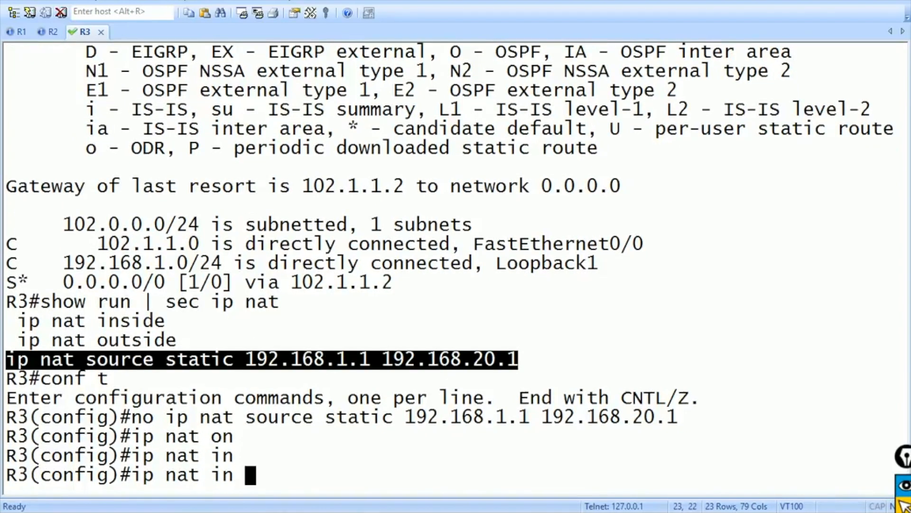
key("BackSpace")
key("Tab")
type("so")
key("Tab")
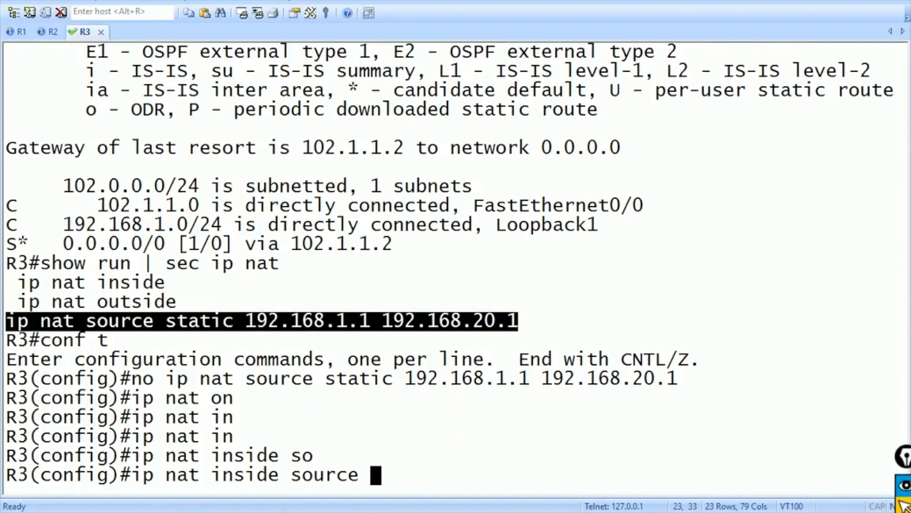
left_click_drag(450, 321, 518, 321)
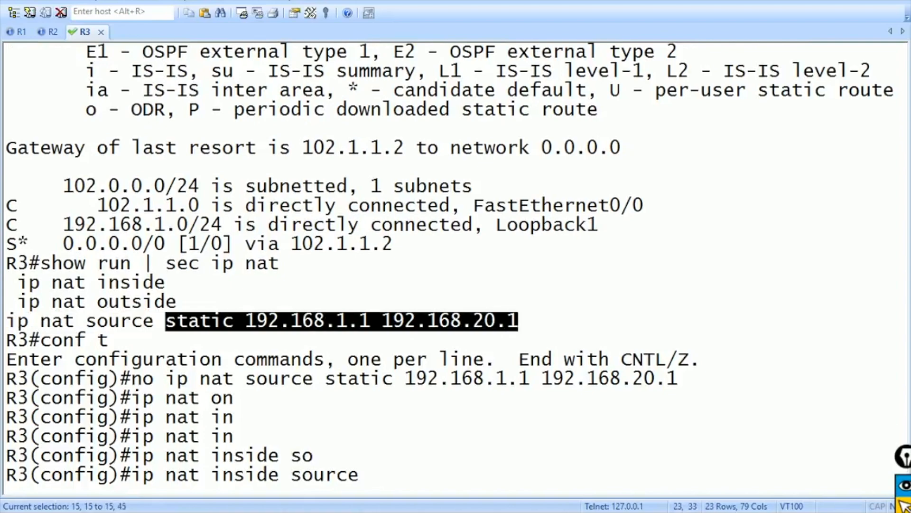
right_click(518, 320)
key("Return")
key("Return")
key("Return")
key("Return")
key("Return")
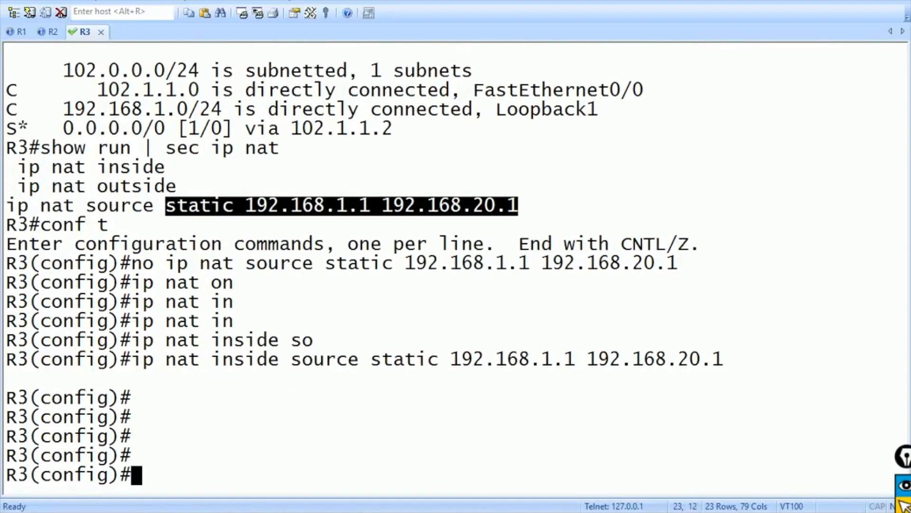
- Rerun R1's loopback ping, then check the inside keyword in R3's new NAT rule
key("ctrl+Tab")
key("Up")
key("Return")
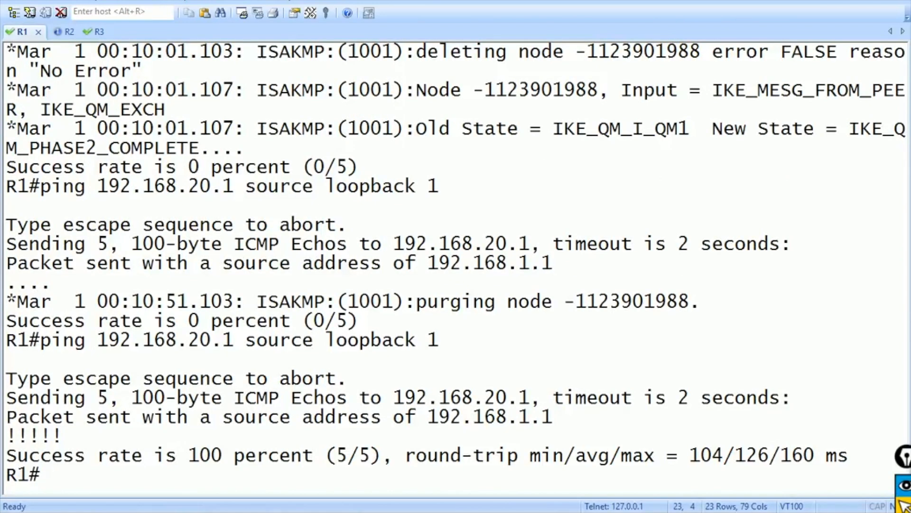
key("ctrl+Tab")
key("ctrl+Tab")
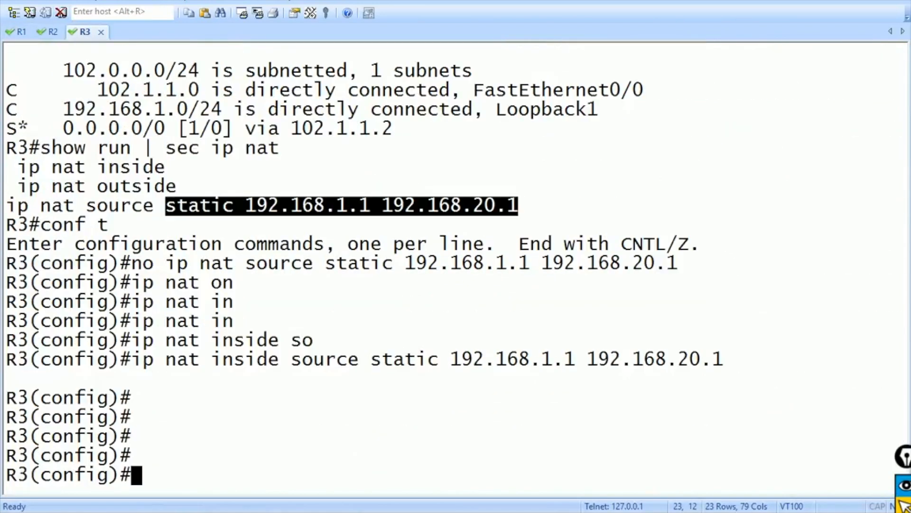
left_click_drag(212, 360, 278, 359)
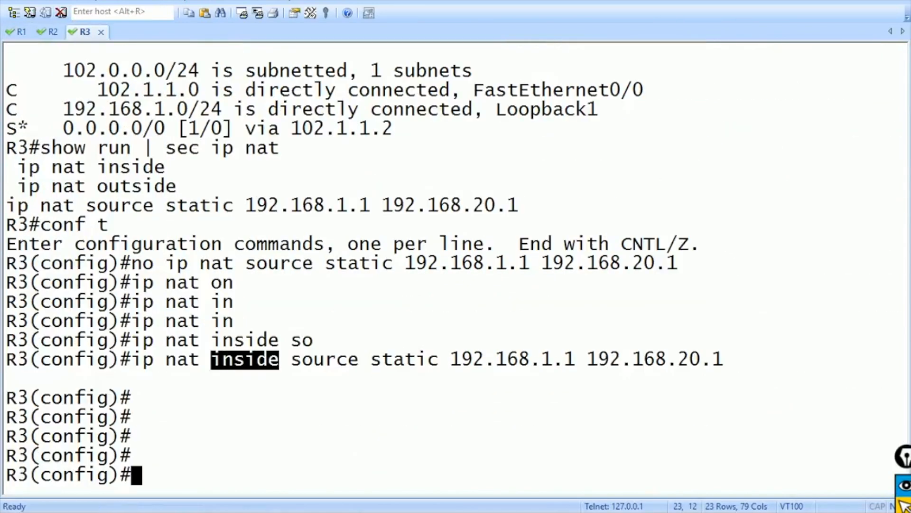